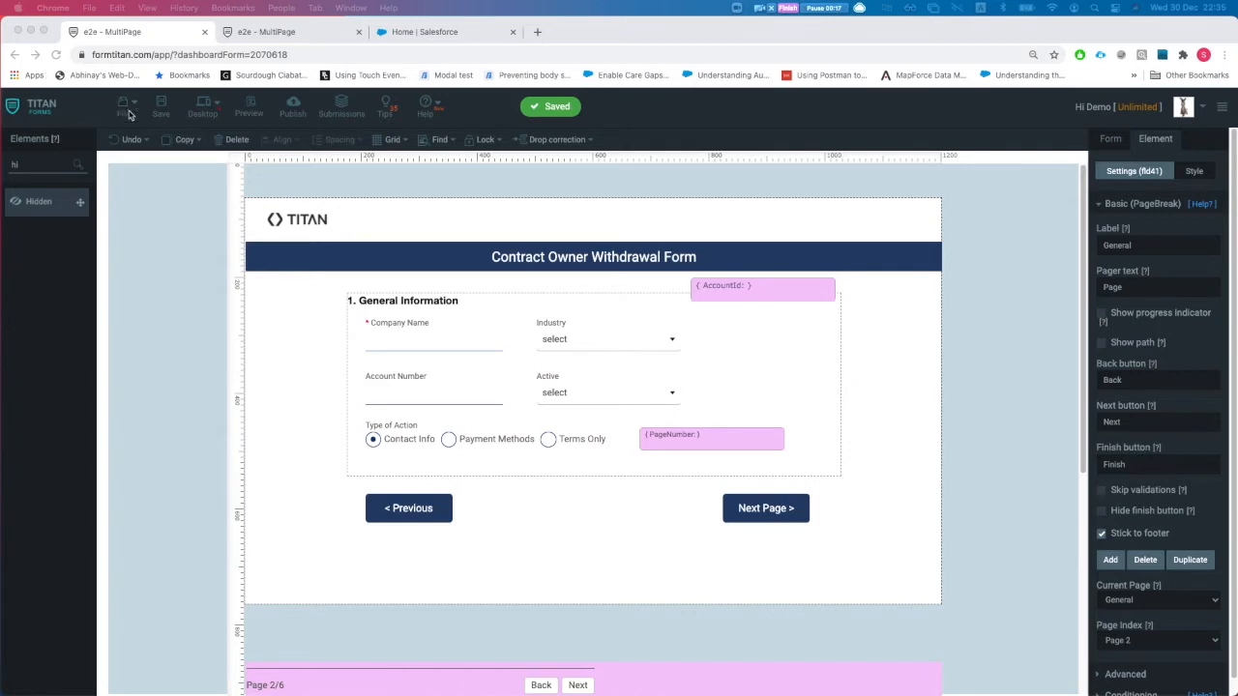
- Reload the live Contract Owner Withdrawal Form and open its debug field list
click(255, 34)
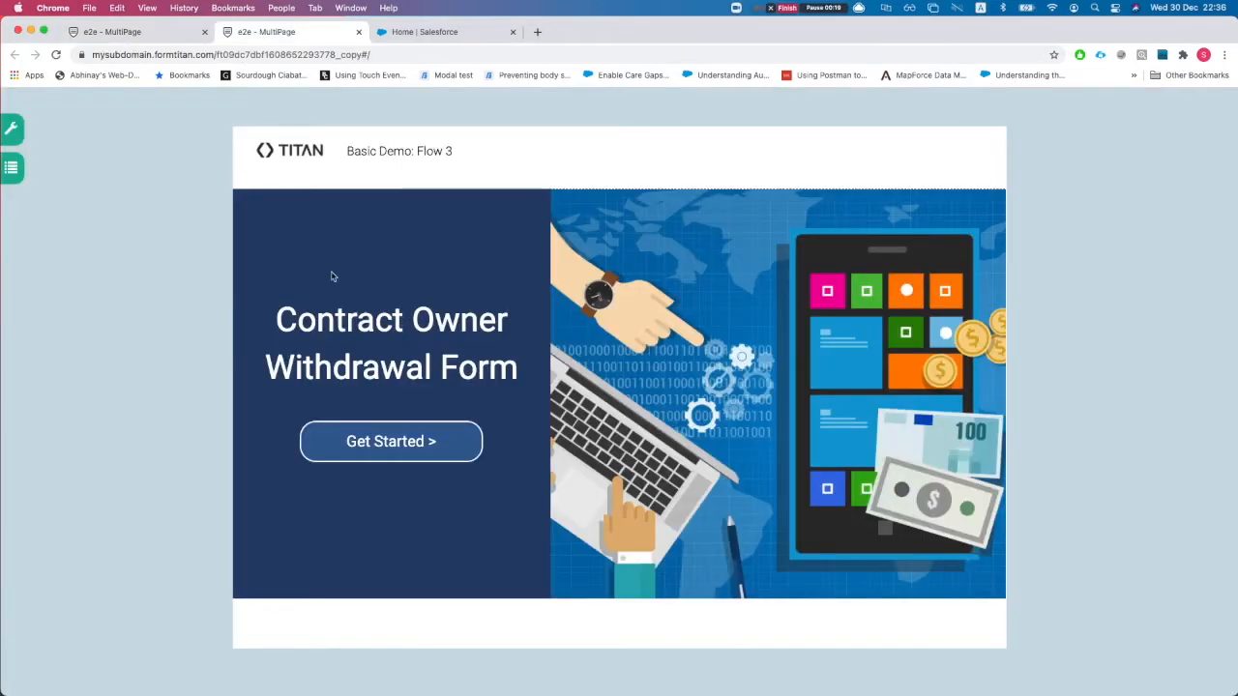
key(super+r)
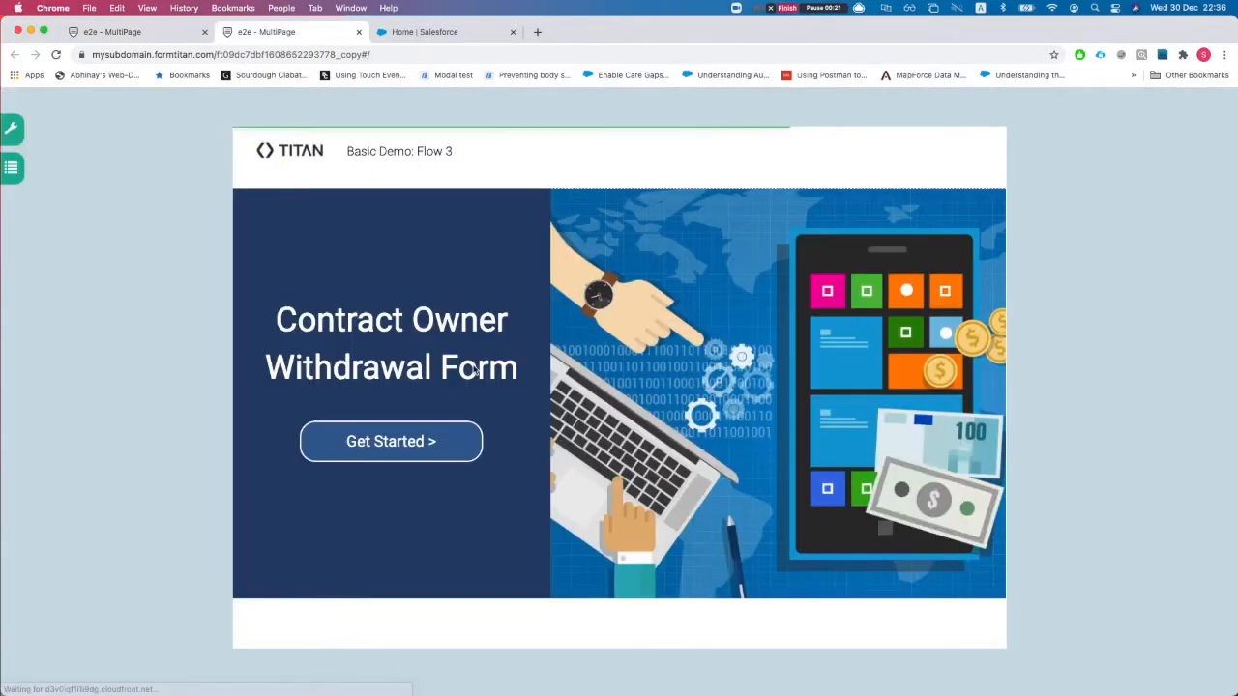
click(13, 131)
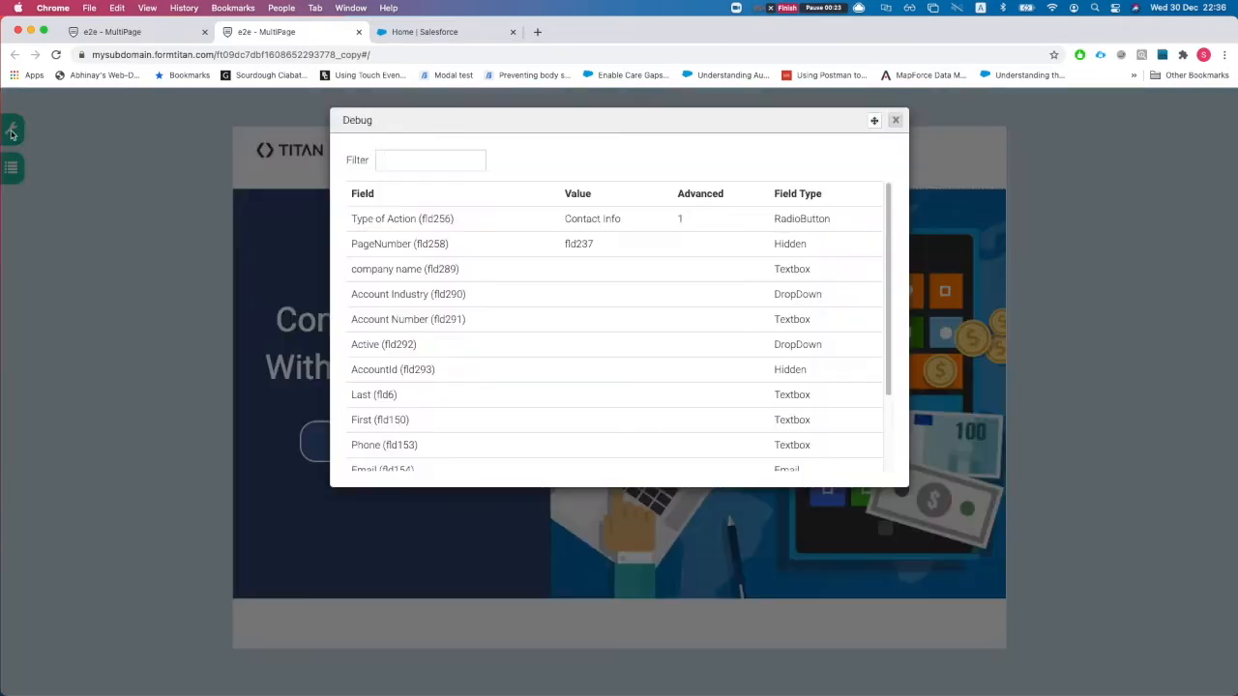
- Expand Debug Mode in the builder's form settings, then review and close the debug field list
click(129, 30)
click(1112, 141)
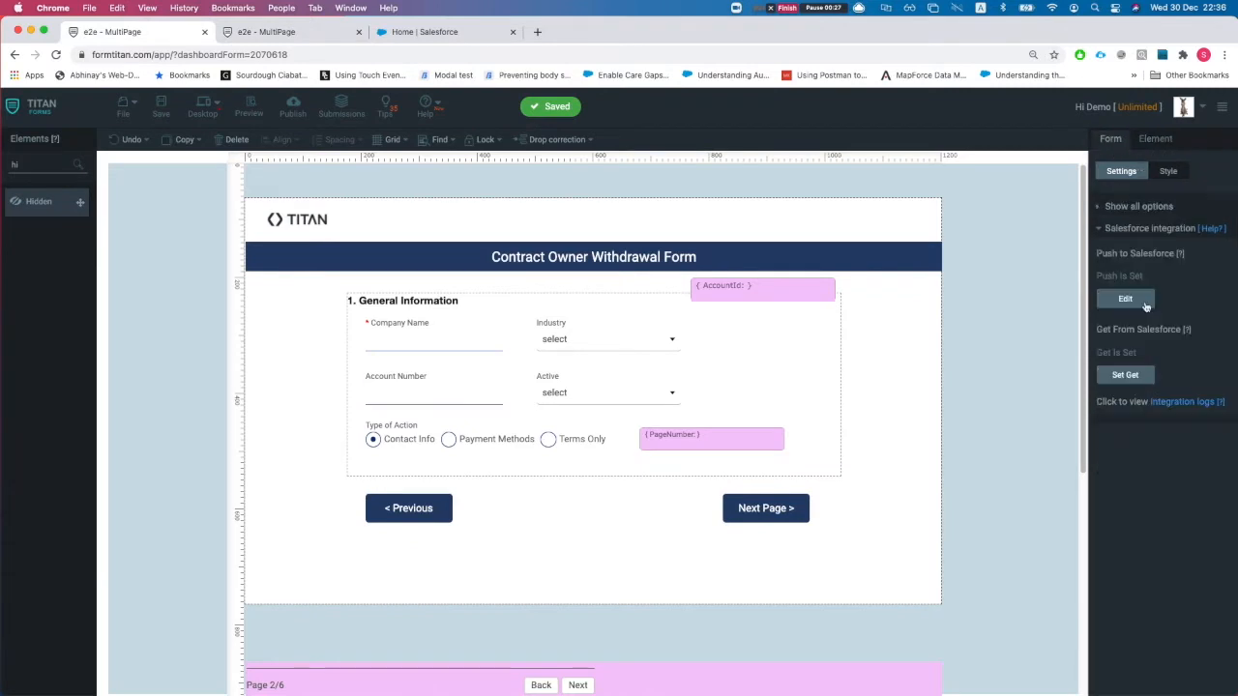
click(1113, 229)
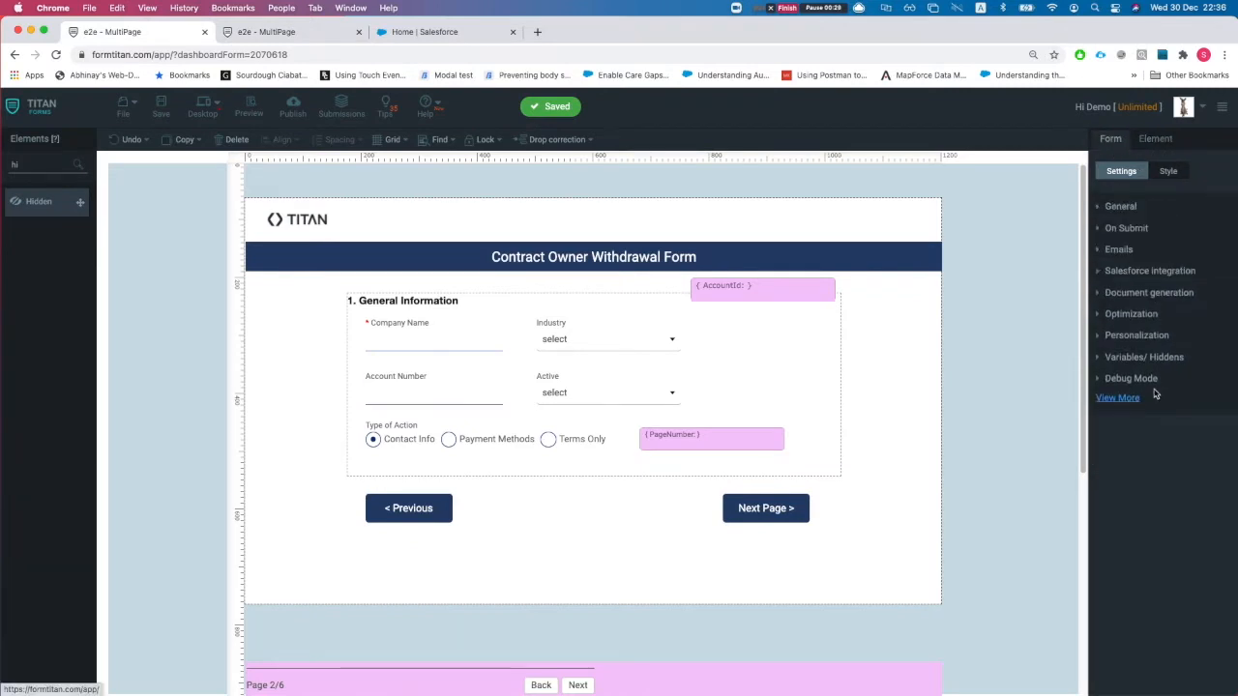
click(1113, 378)
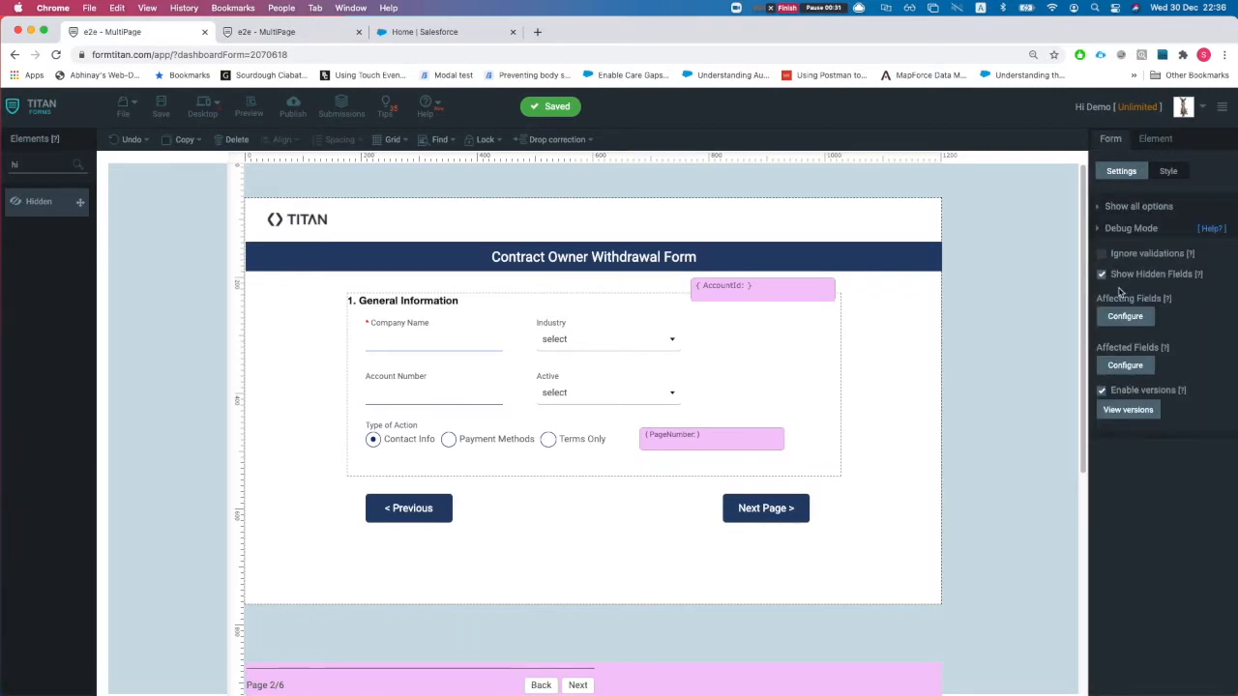
click(232, 34)
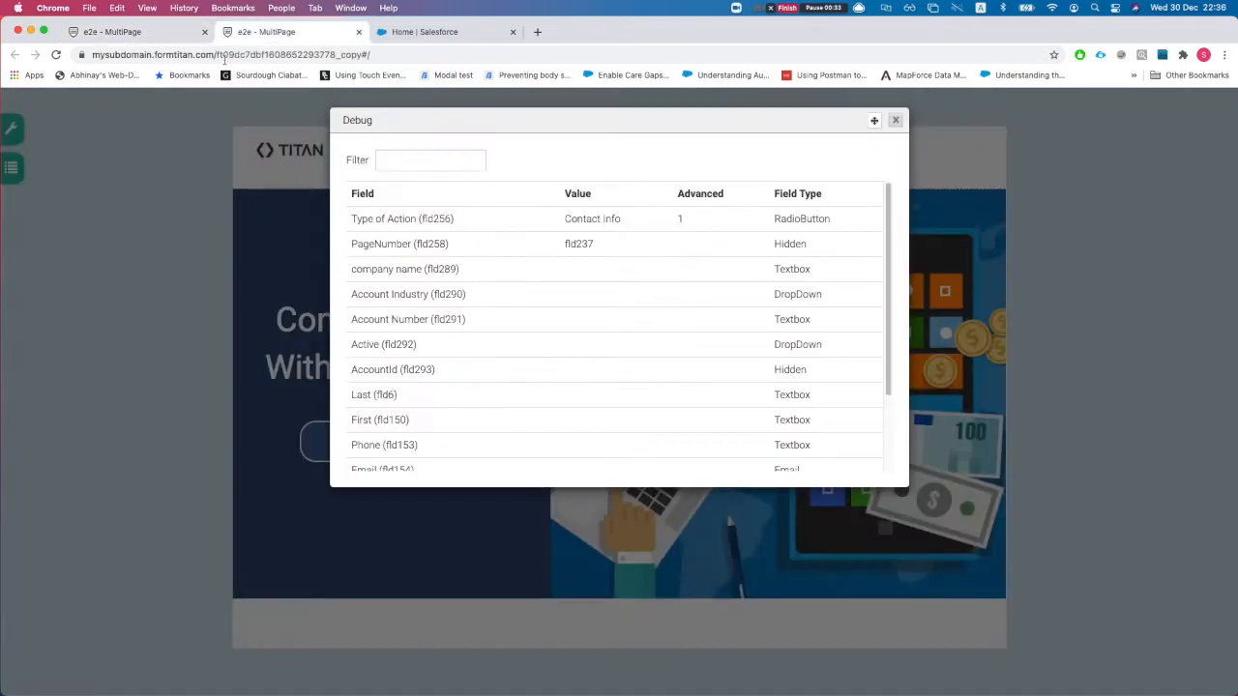
scroll(619, 319, down, 3)
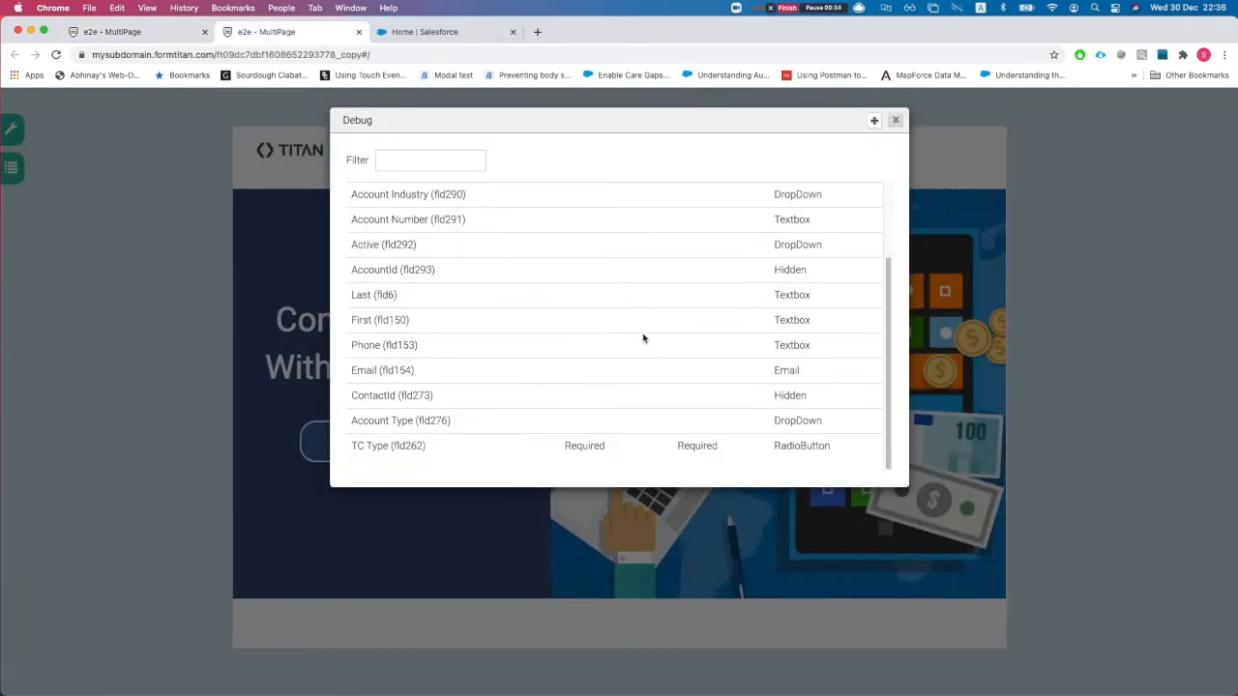
click(894, 121)
- Start the form with Company Name Test Company and Industry Banking
click(385, 448)
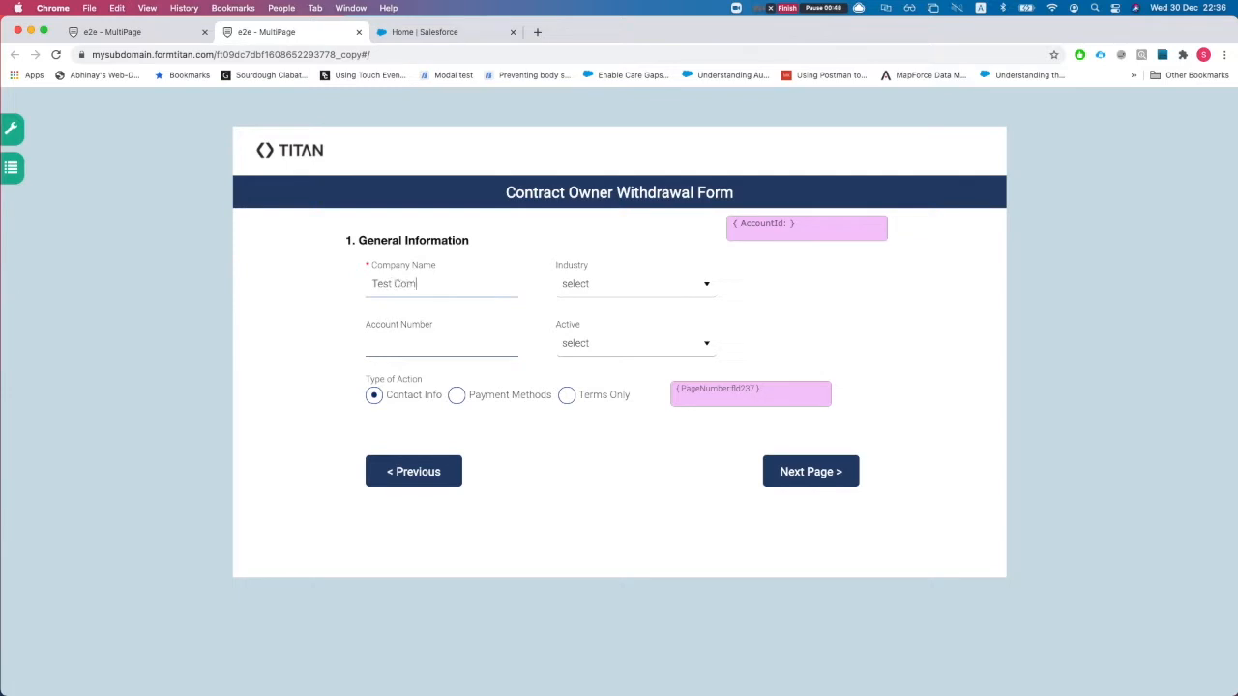
text(y)
click(585, 293)
click(592, 336)
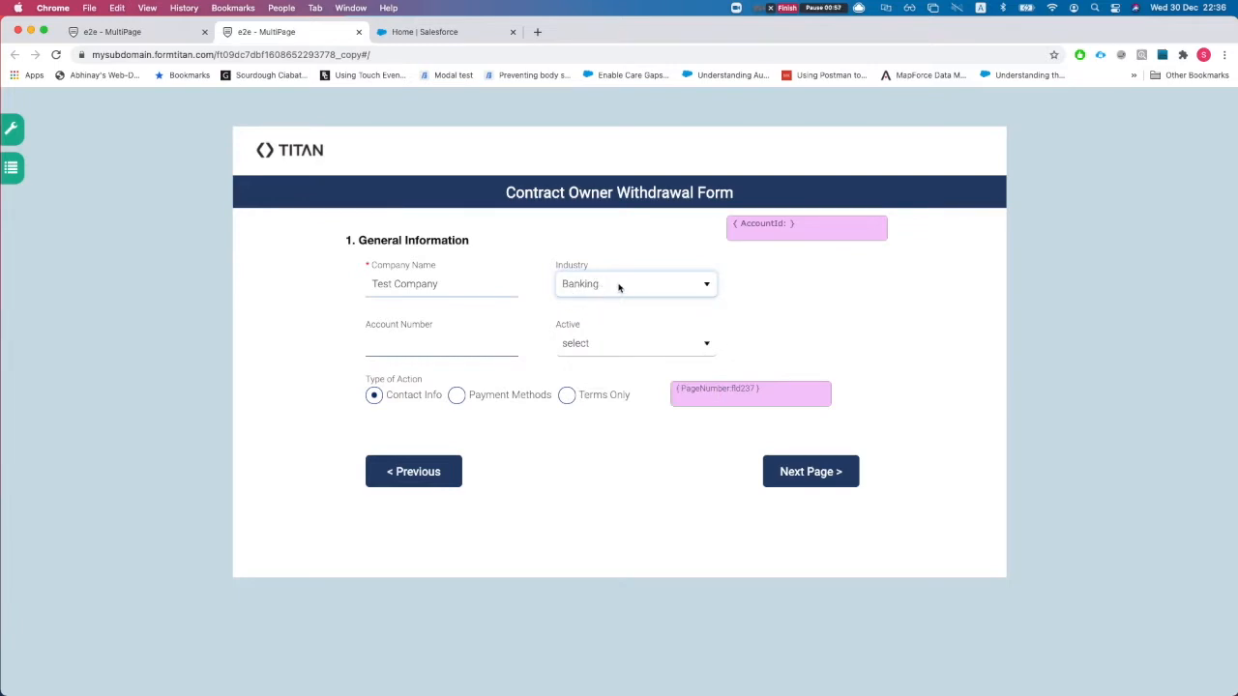
- Enter account number sdfsdf and set Active to Yes
click(460, 33)
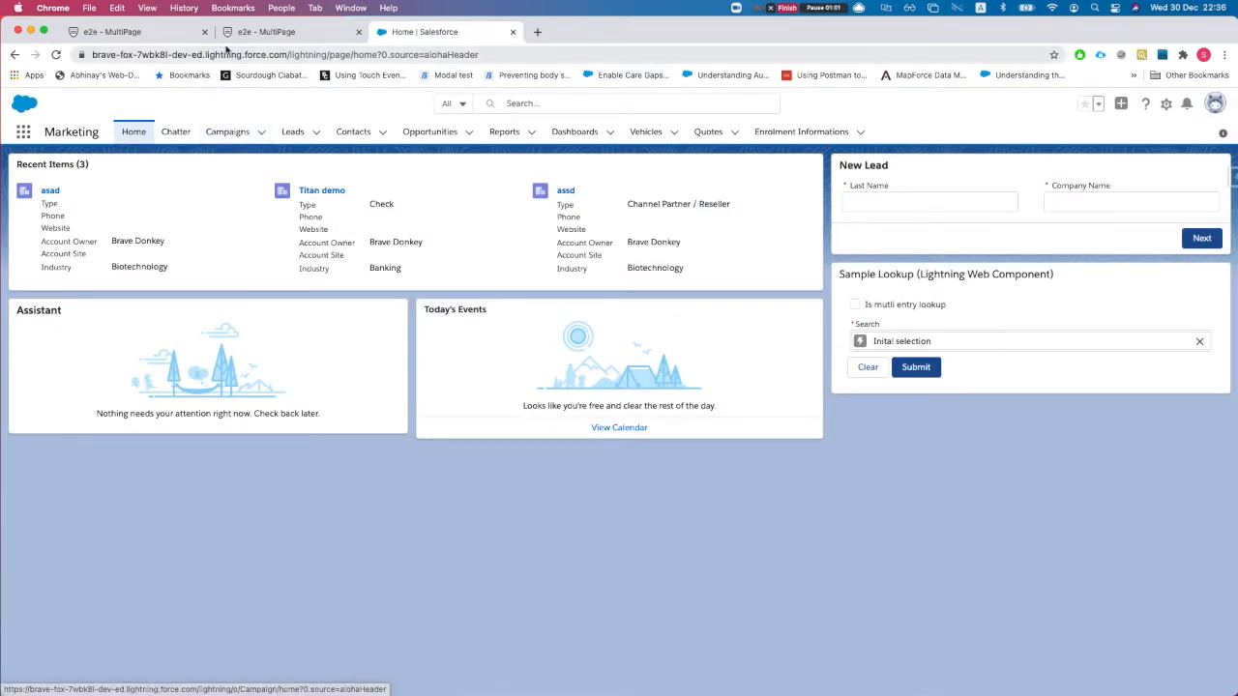
click(263, 32)
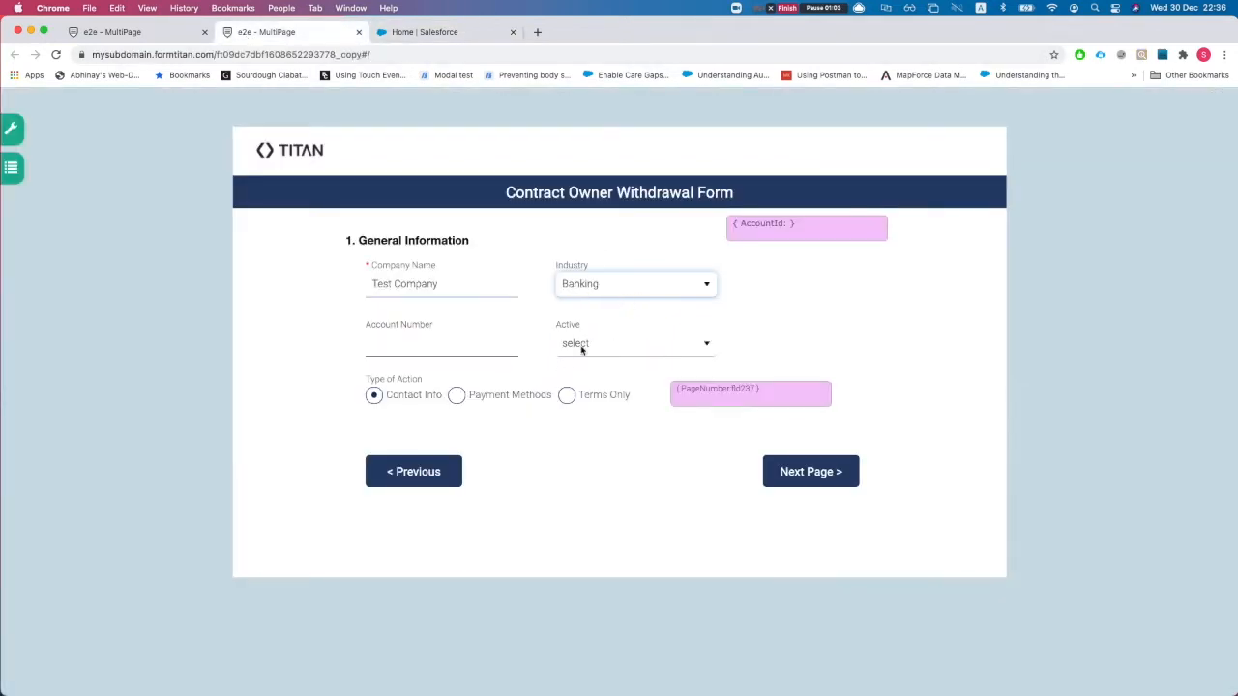
click(436, 342)
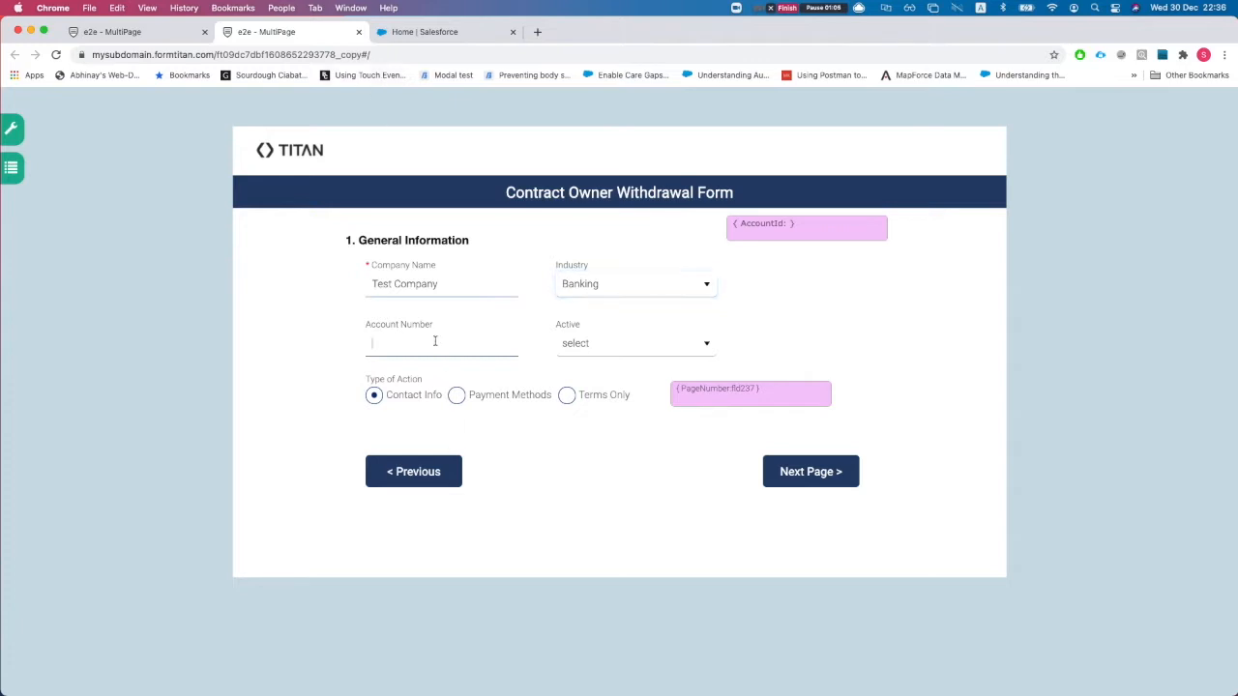
text(sdfsdf)
click(583, 347)
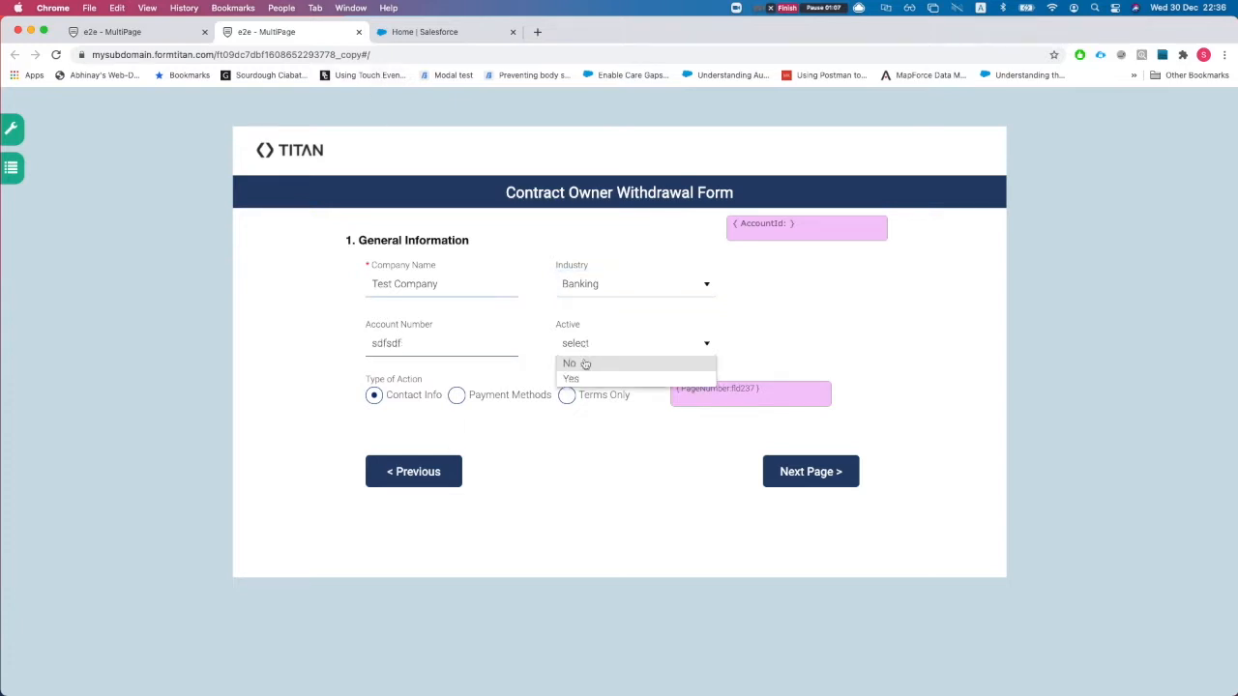
click(578, 378)
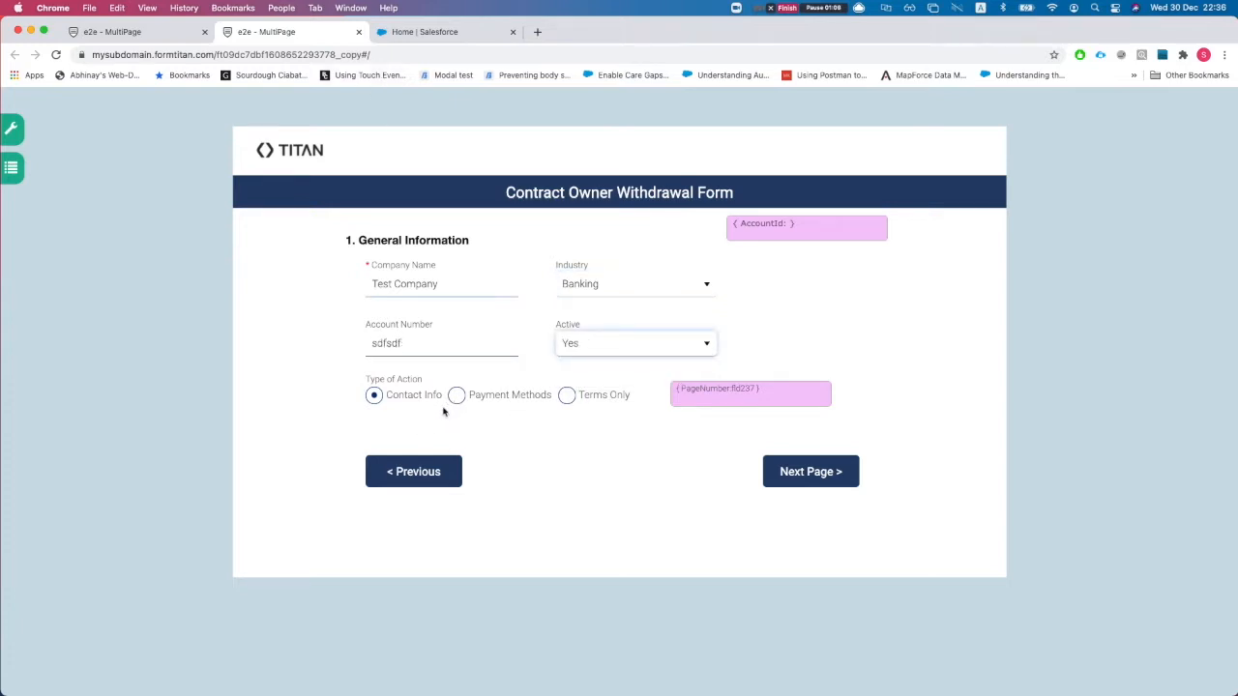
- Try Payment Methods and Terms Only as Type of Action, watching PageNumber, ending on Contact Info
click(457, 397)
click(389, 396)
click(474, 398)
click(588, 397)
click(480, 399)
click(392, 400)
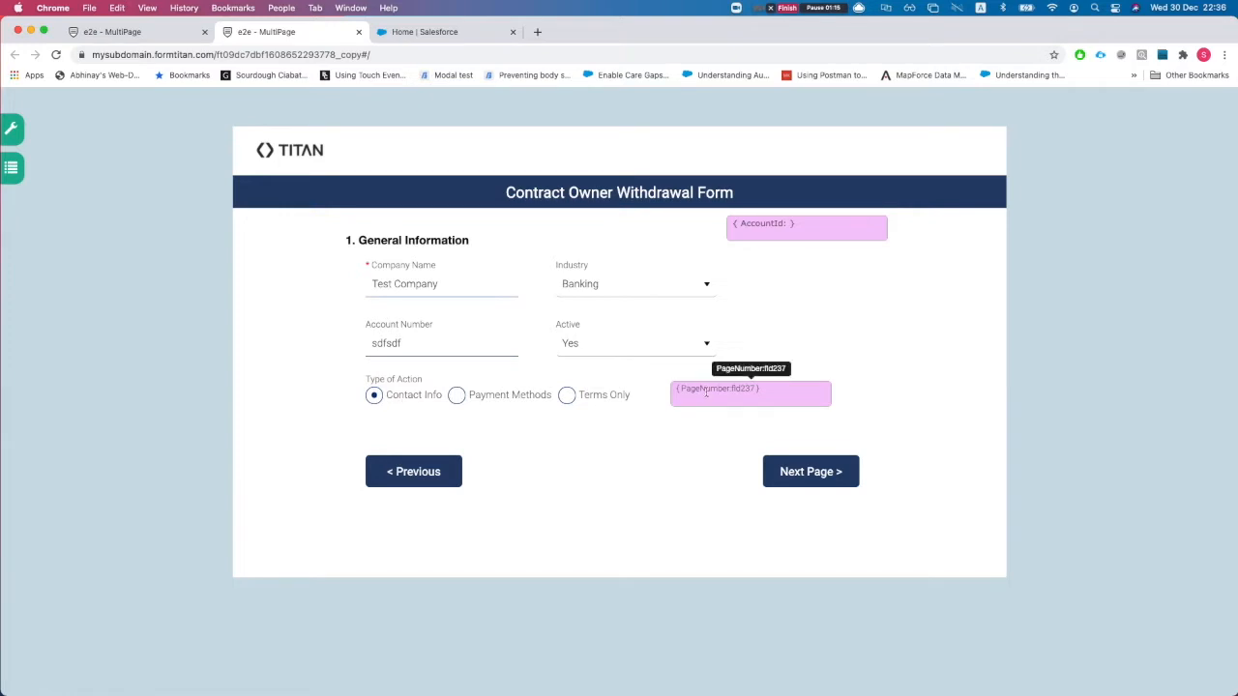
drag(693, 391, 756, 387)
click(747, 391)
click(456, 397)
click(568, 397)
click(375, 397)
- Advance to Contact info and enter placeholder first and last names
click(794, 474)
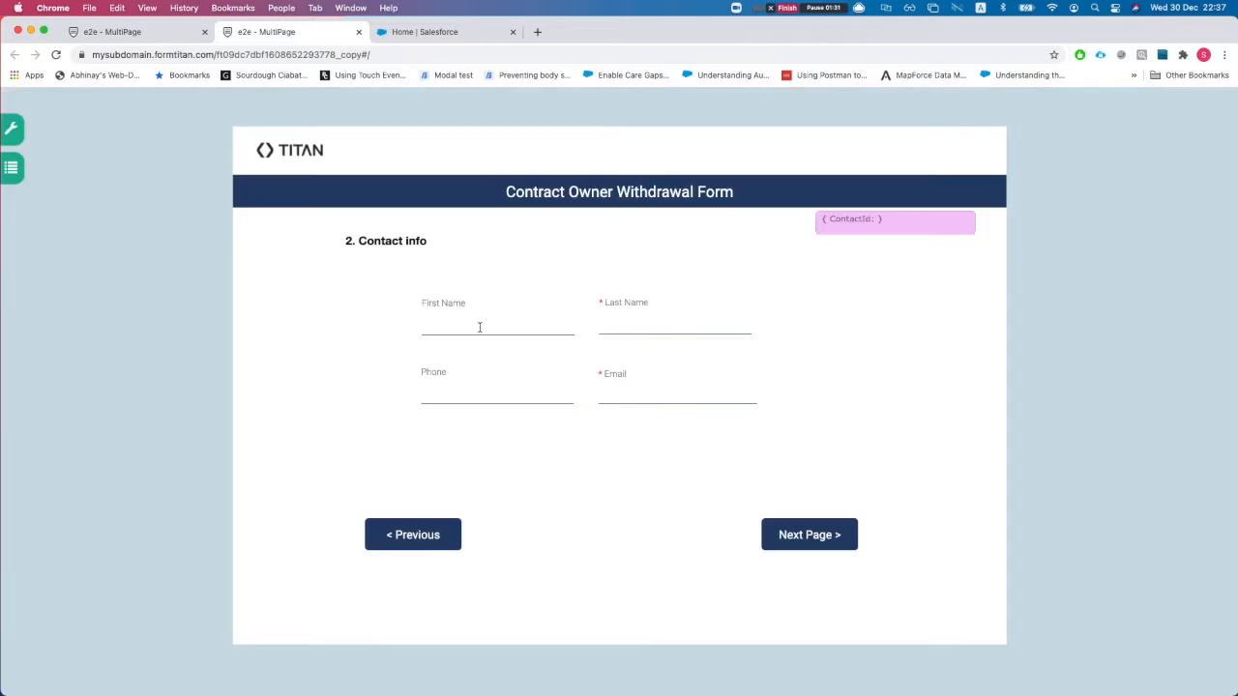
click(475, 327)
text(first)
click(654, 331)
text(last)
- Enter phone 324324 and an e-mail address, then advance to Method of Payment
click(459, 381)
text(324324)
click(670, 394)
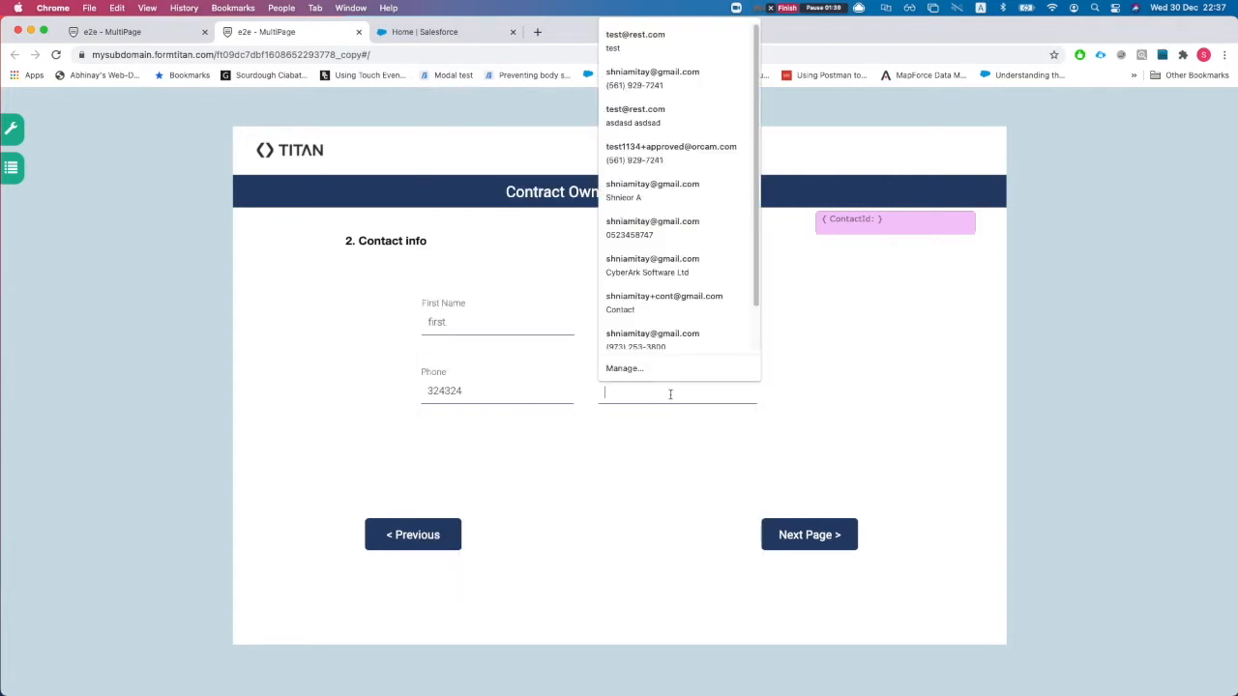
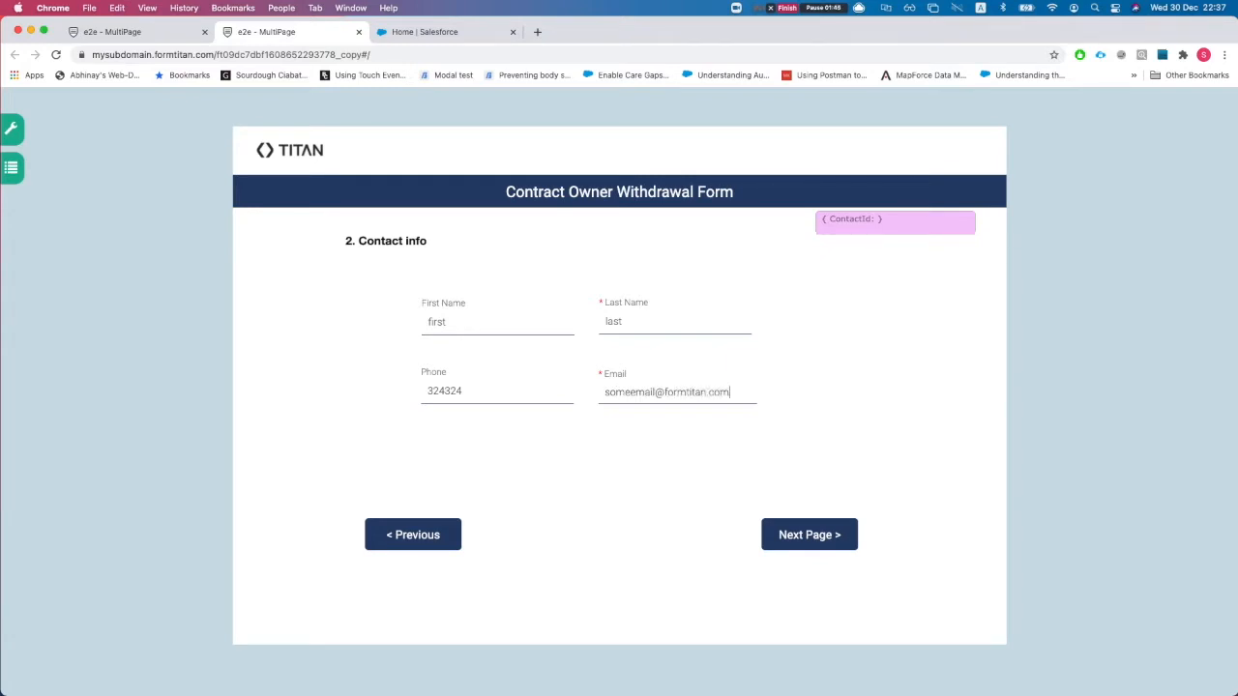
click(786, 527)
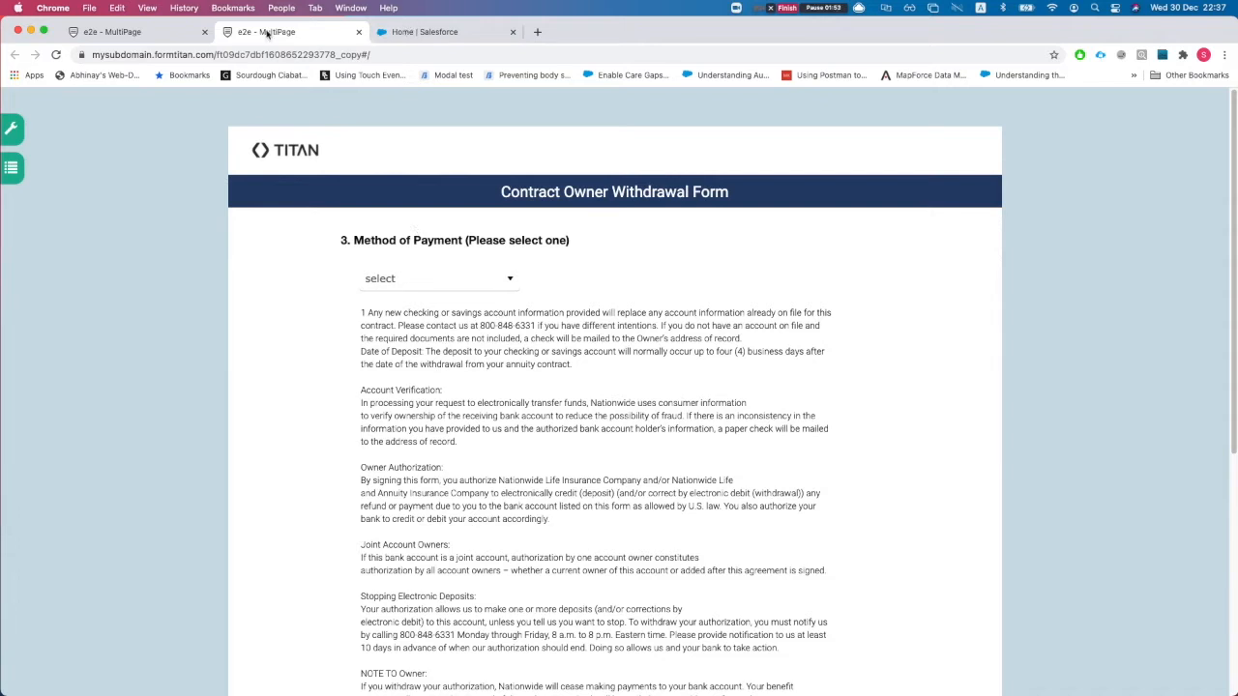
- Check the Salesforce integration logs for the new Account and Contact entries, then return to the form
click(125, 33)
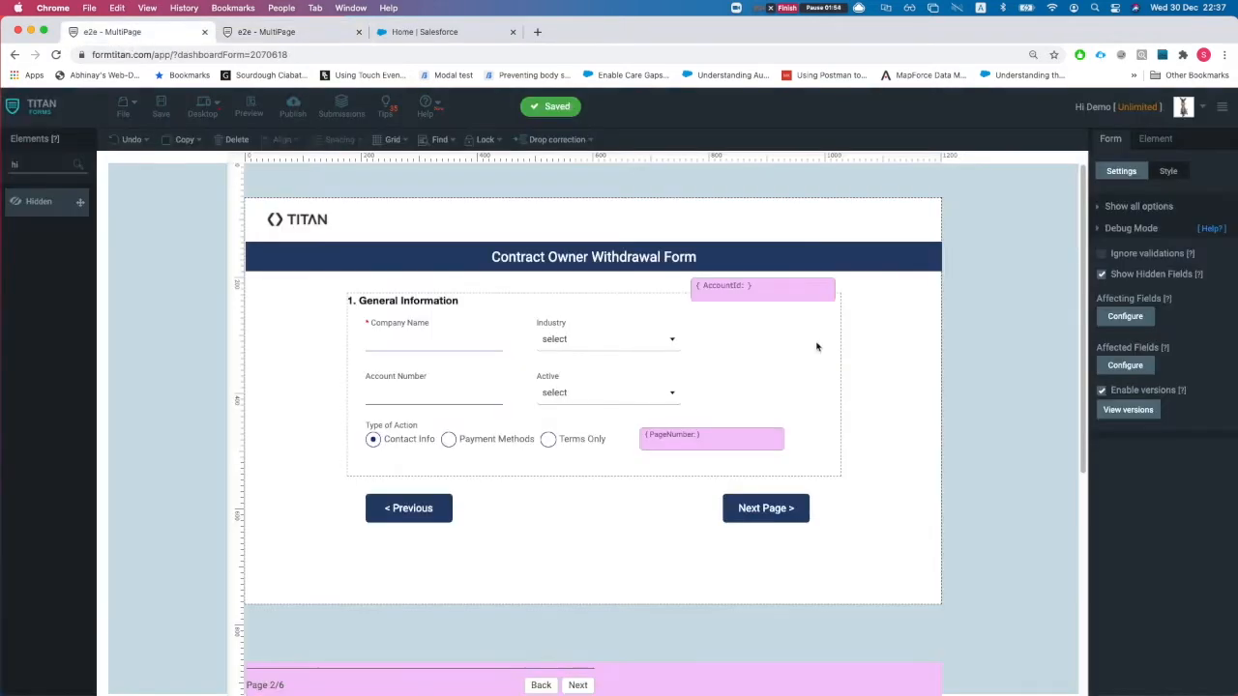
click(1127, 231)
click(1127, 275)
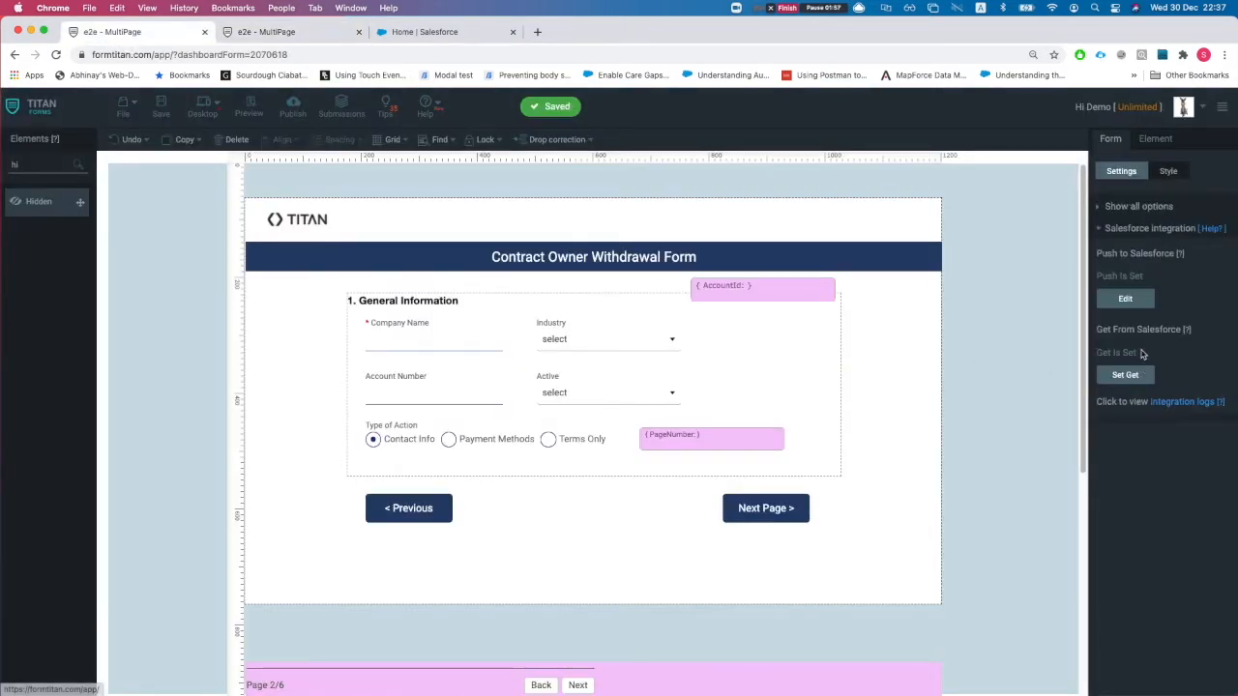
click(1180, 402)
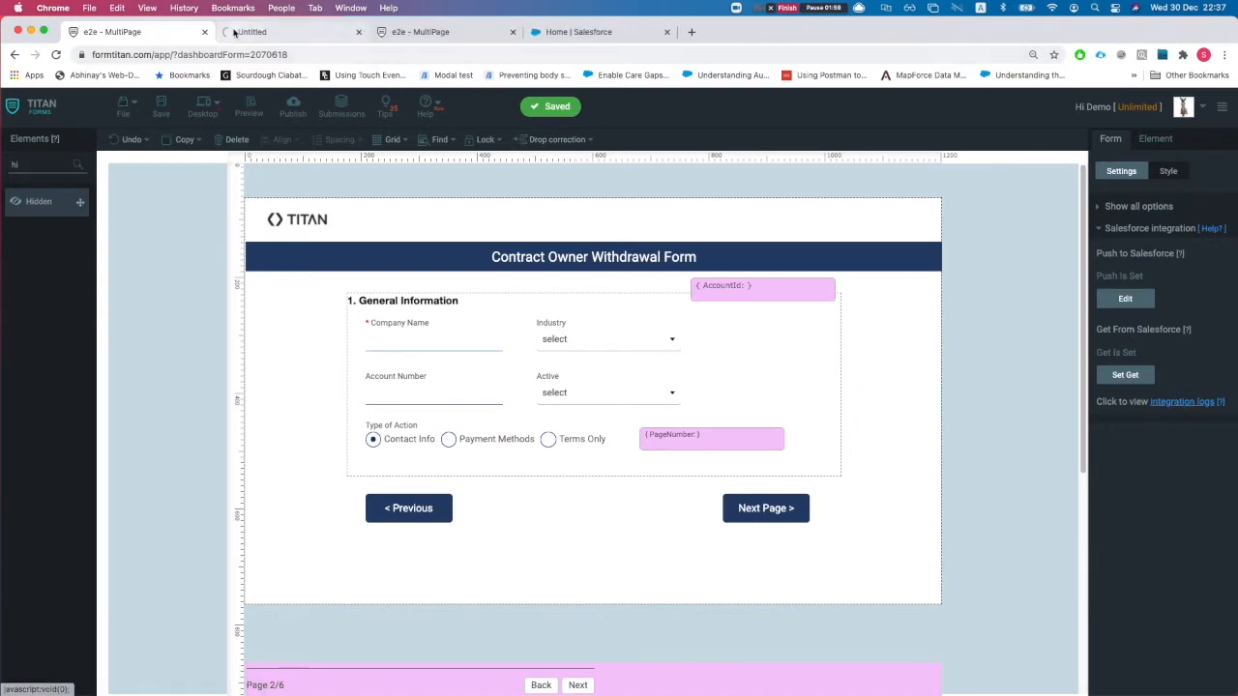
drag(263, 36, 409, 47)
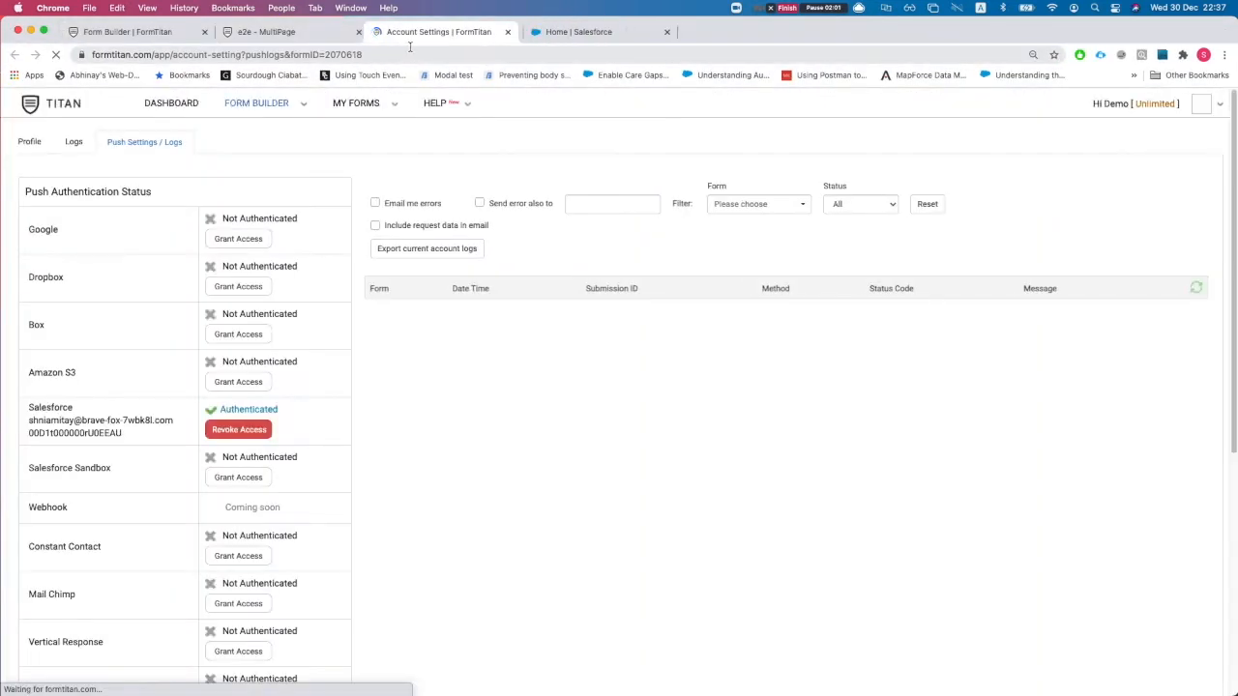
drag(458, 330, 512, 330)
click(513, 331)
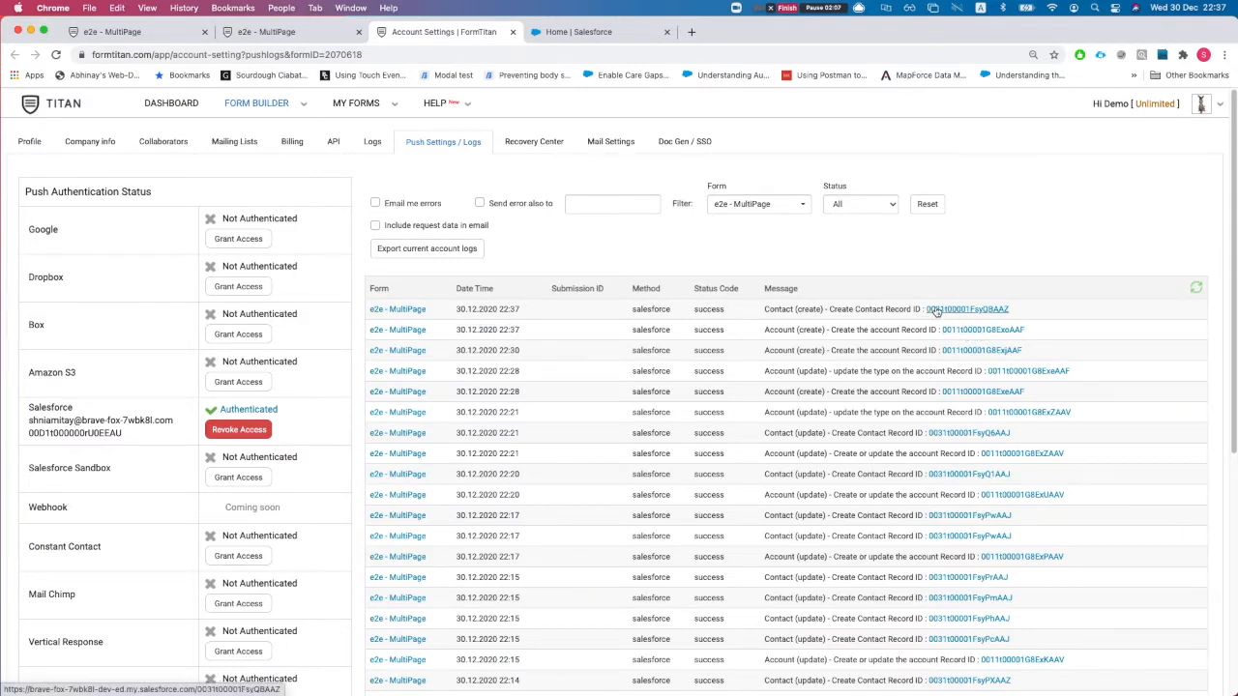
click(285, 32)
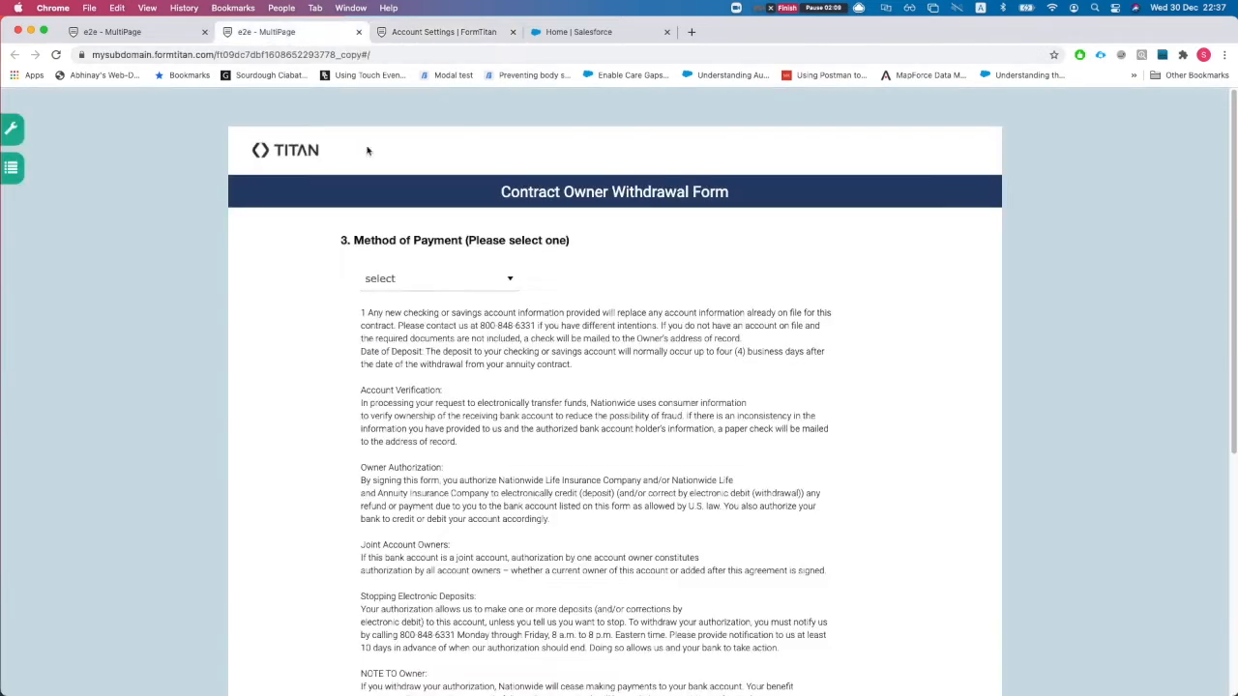
- Choose Direct Credit as the payment method and advance to the next page
click(452, 279)
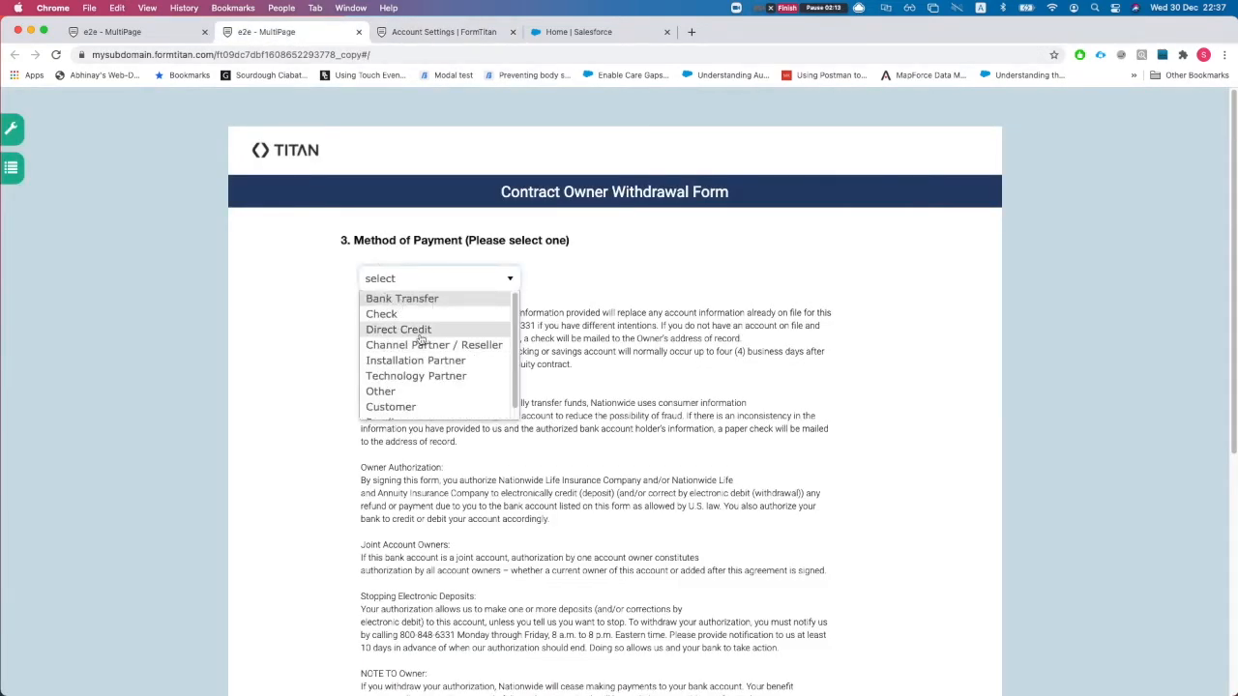
scroll(420, 339, down, 1)
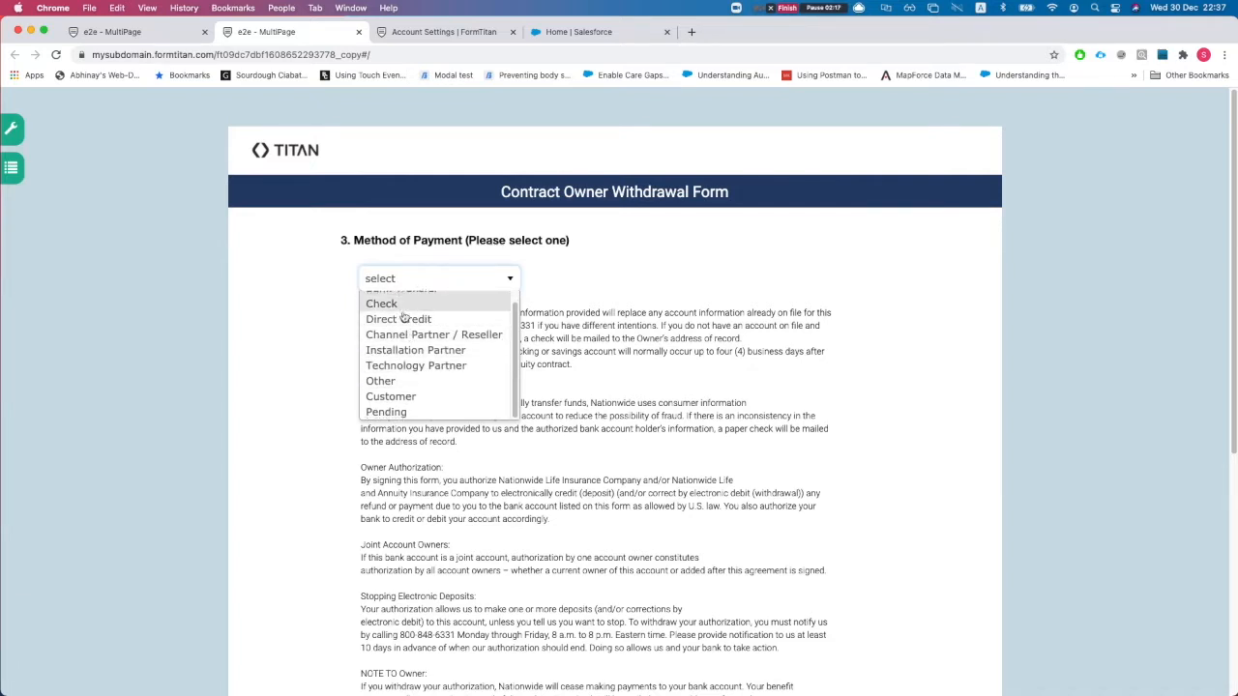
click(399, 319)
scroll(612, 425, down, 3)
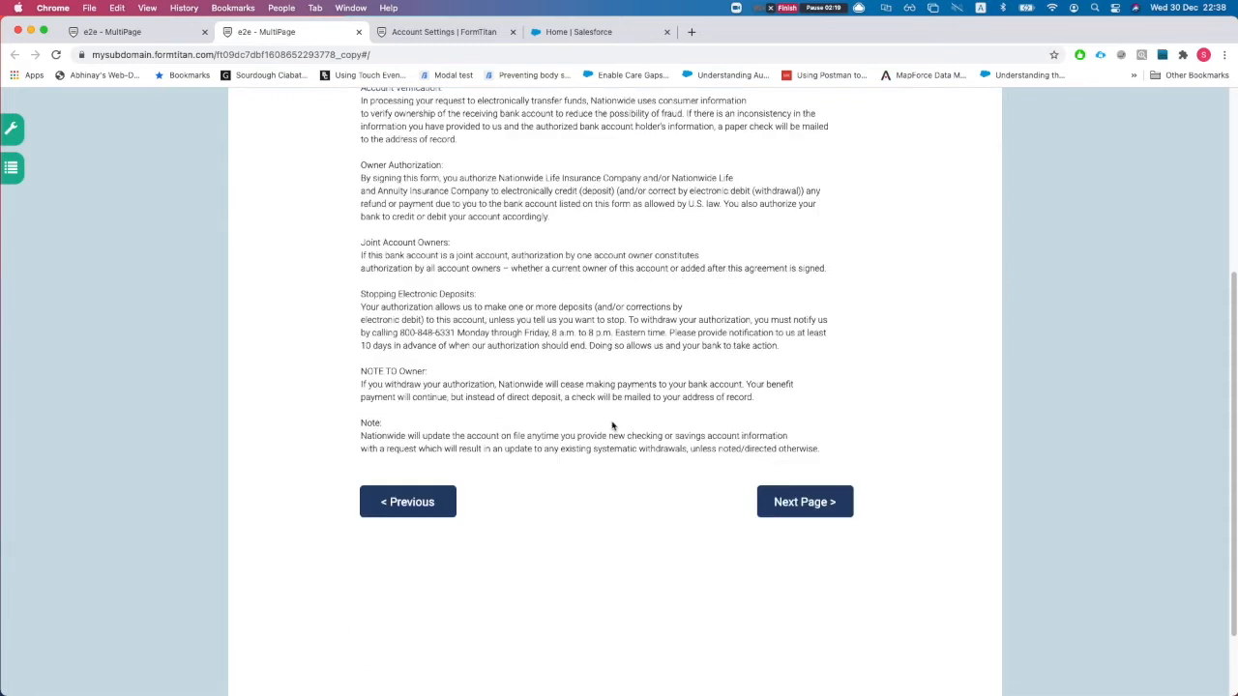
click(821, 529)
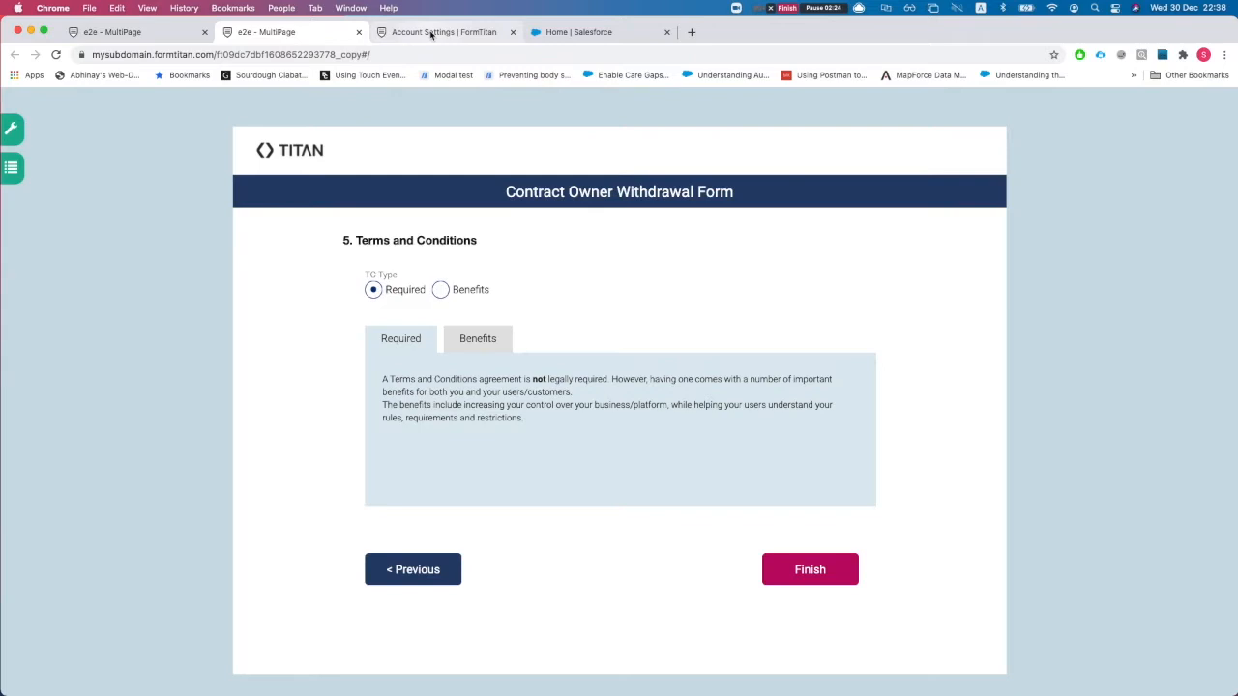
- Refresh the Salesforce push logs to confirm the account Type update
click(432, 32)
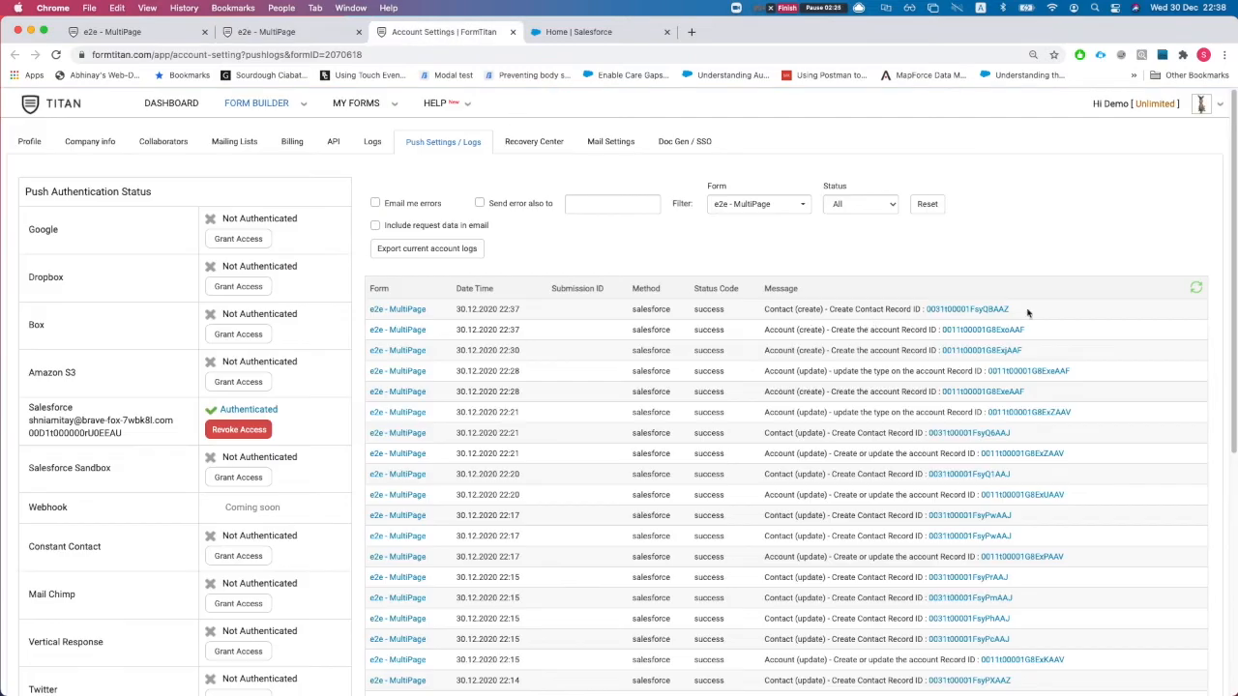
click(1195, 288)
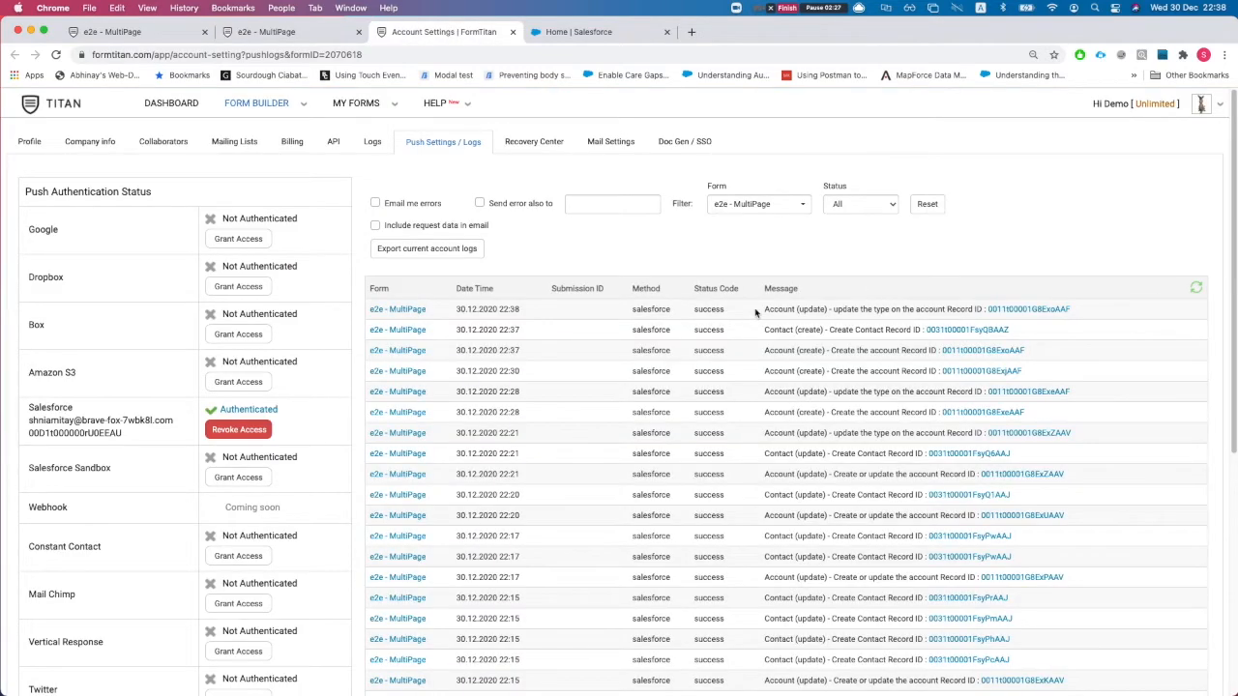
drag(757, 312, 834, 318)
click(266, 31)
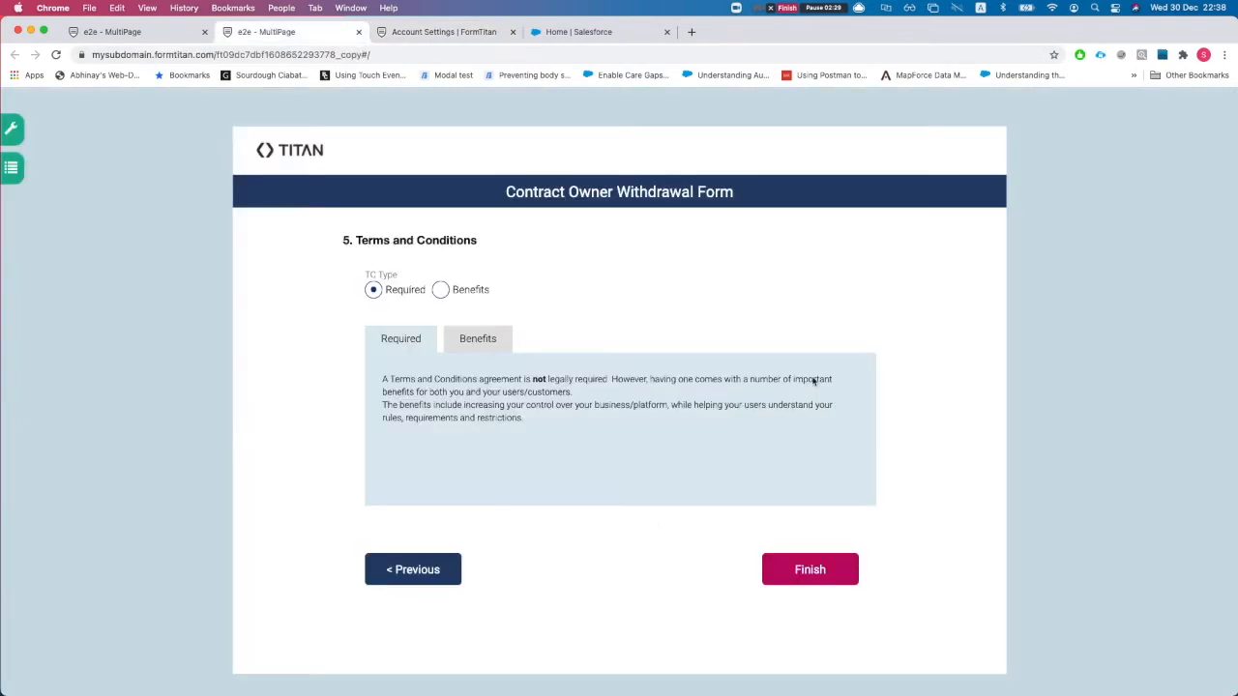
- Compare the Benefits and Required terms texts, leaving TC Type set to Required
click(441, 292)
click(401, 291)
click(442, 292)
click(394, 290)
click(440, 293)
click(404, 292)
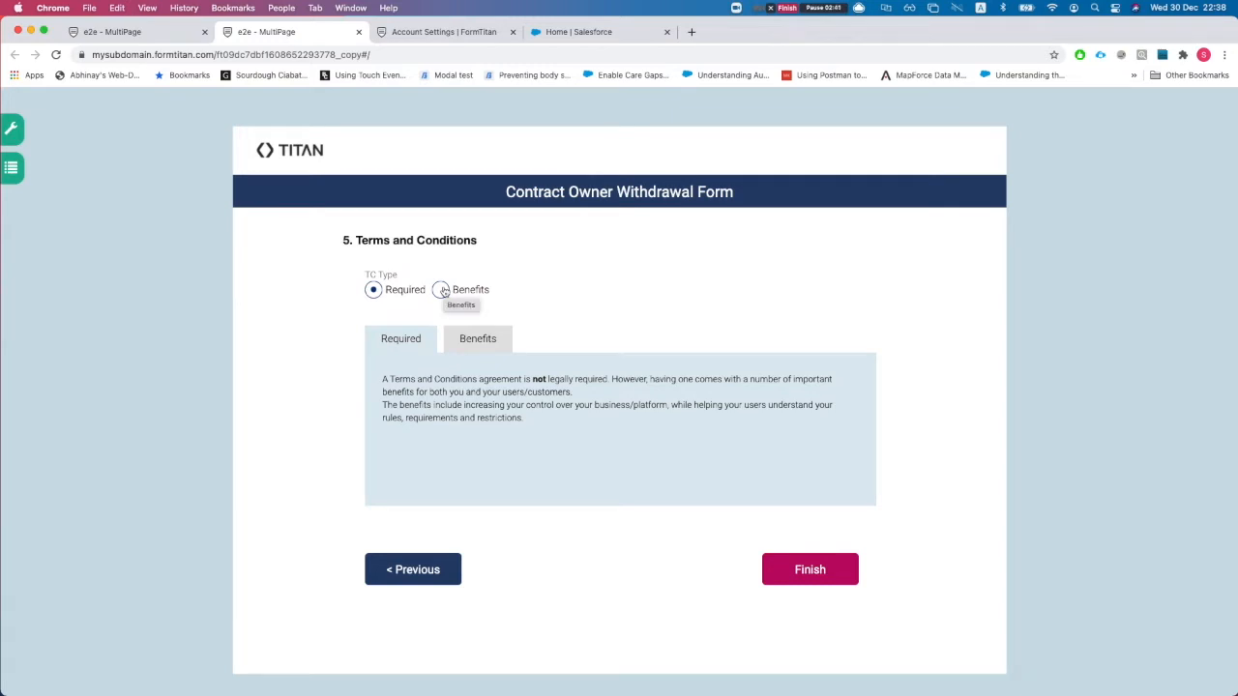
click(442, 291)
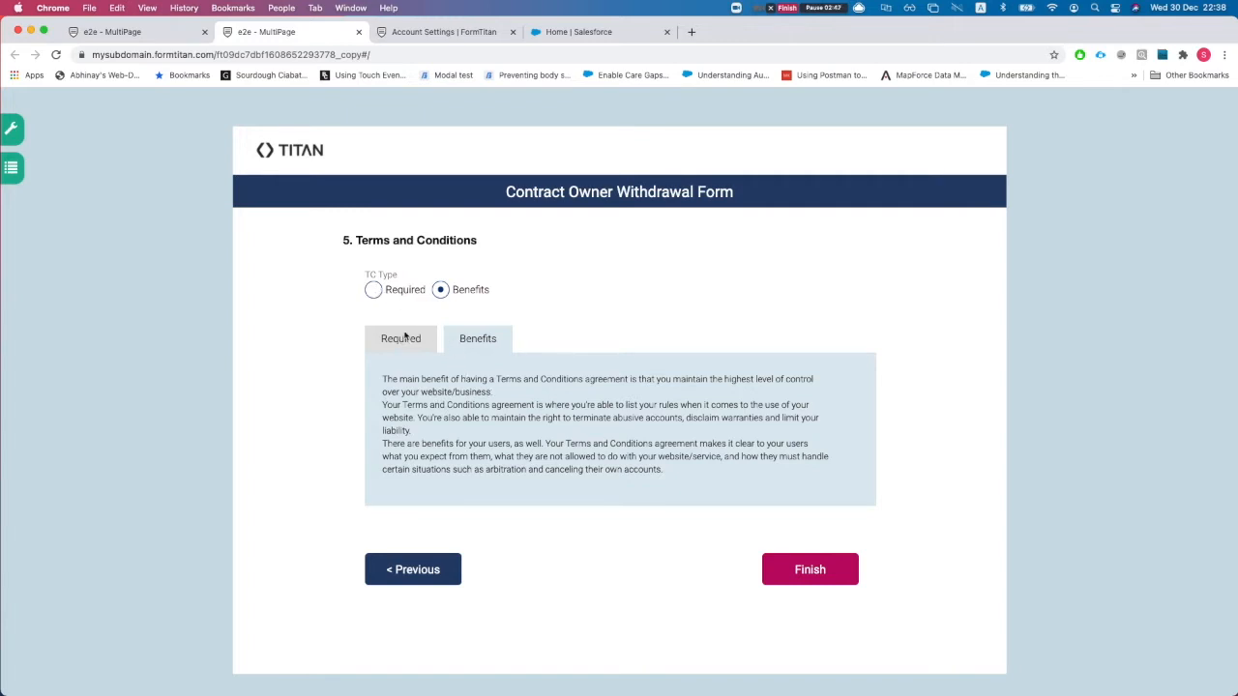
click(374, 289)
drag(391, 379, 549, 429)
click(547, 424)
- Submit the form, review the thank-you message, and return to the editor
click(828, 580)
drag(512, 339, 706, 383)
click(740, 388)
drag(575, 339, 656, 377)
click(651, 374)
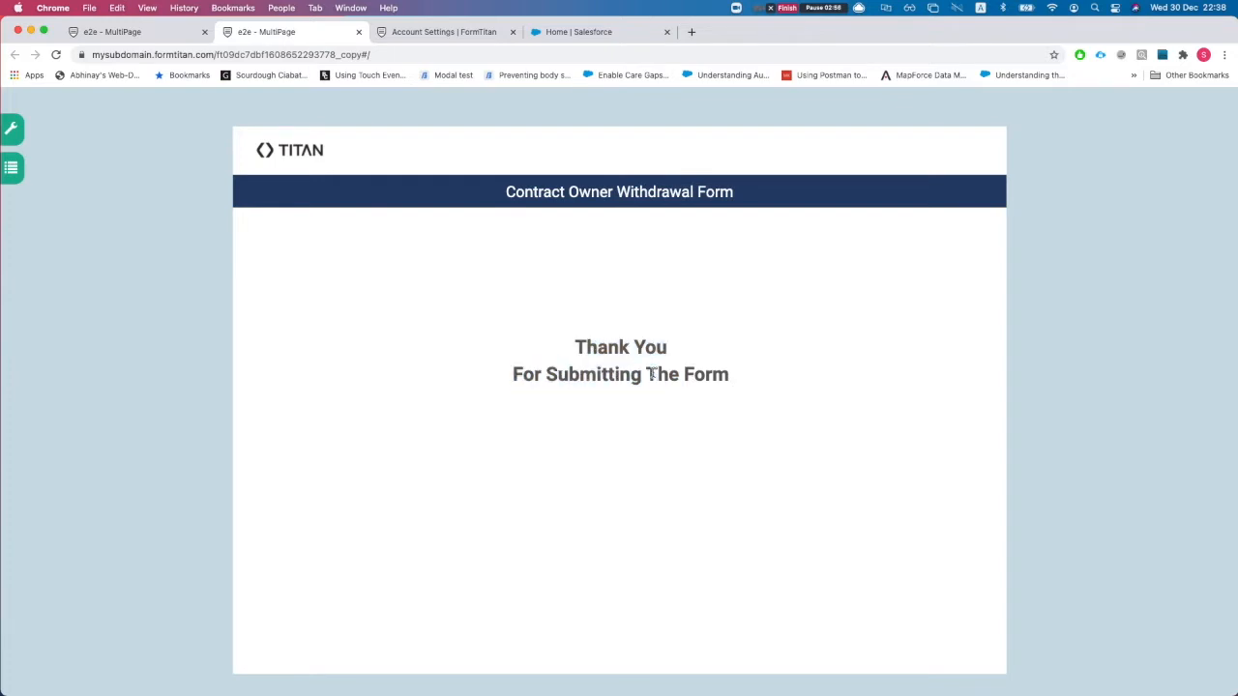
click(152, 37)
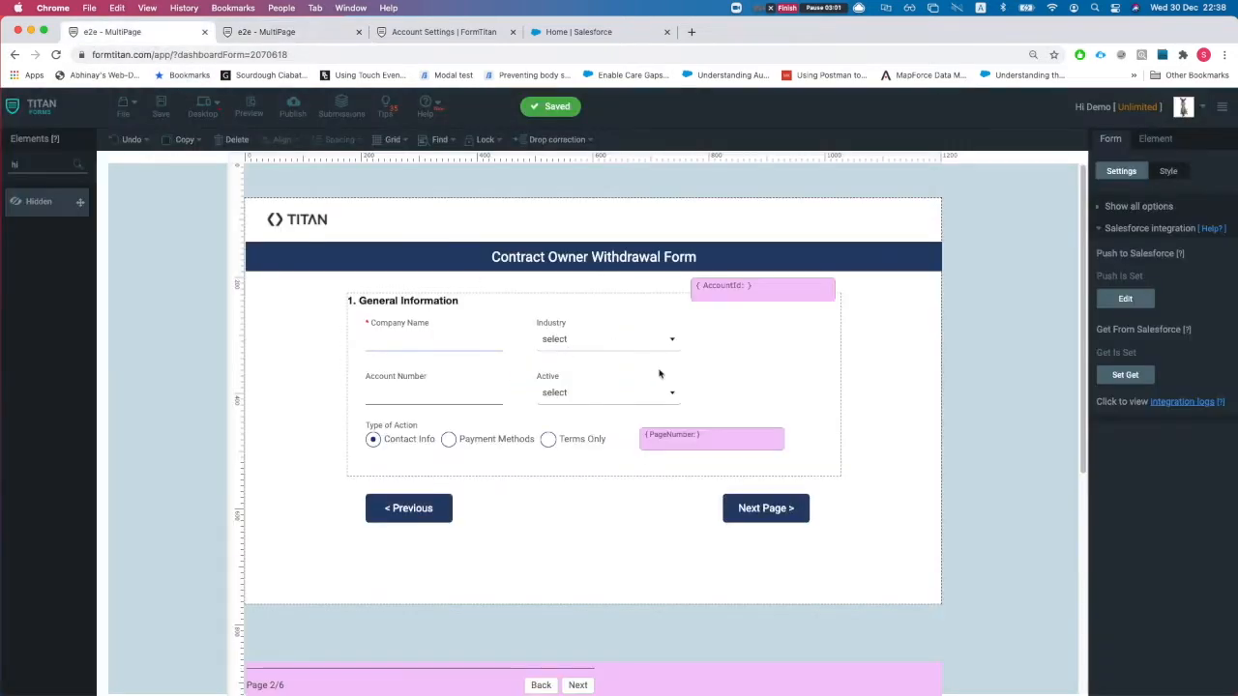
- Open the Get From Salesforce setup and inspect the Contact load-picklist object
click(1147, 233)
click(1128, 275)
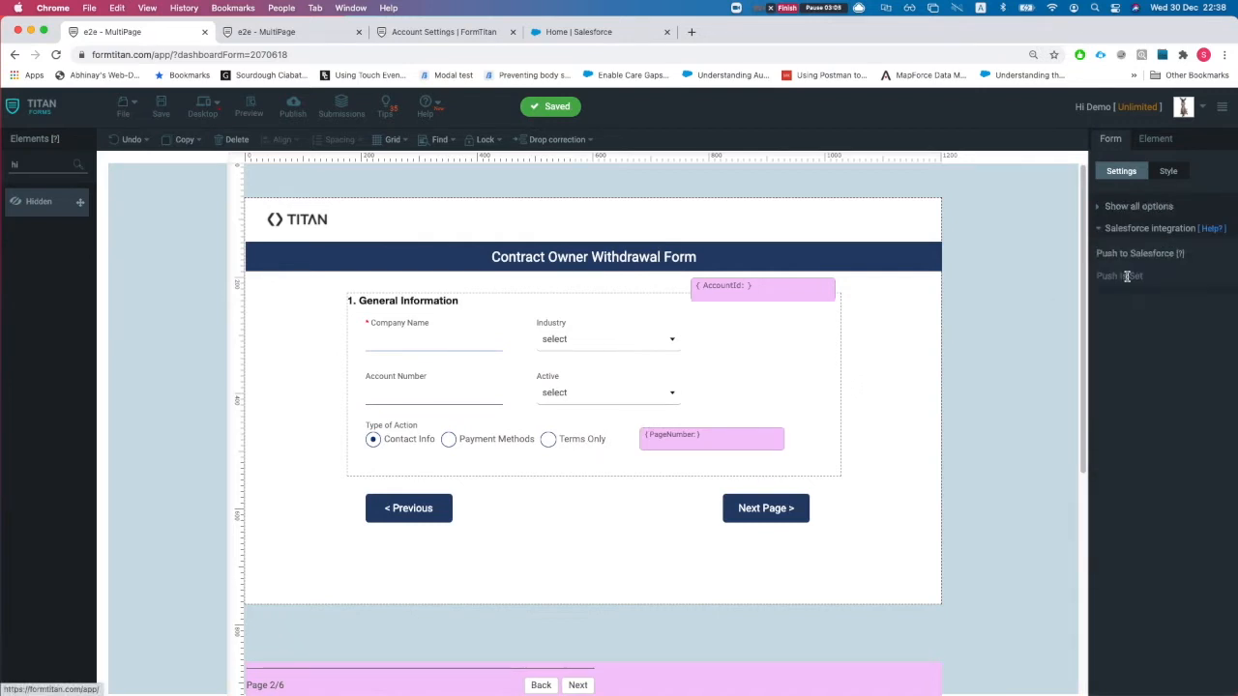
click(1124, 376)
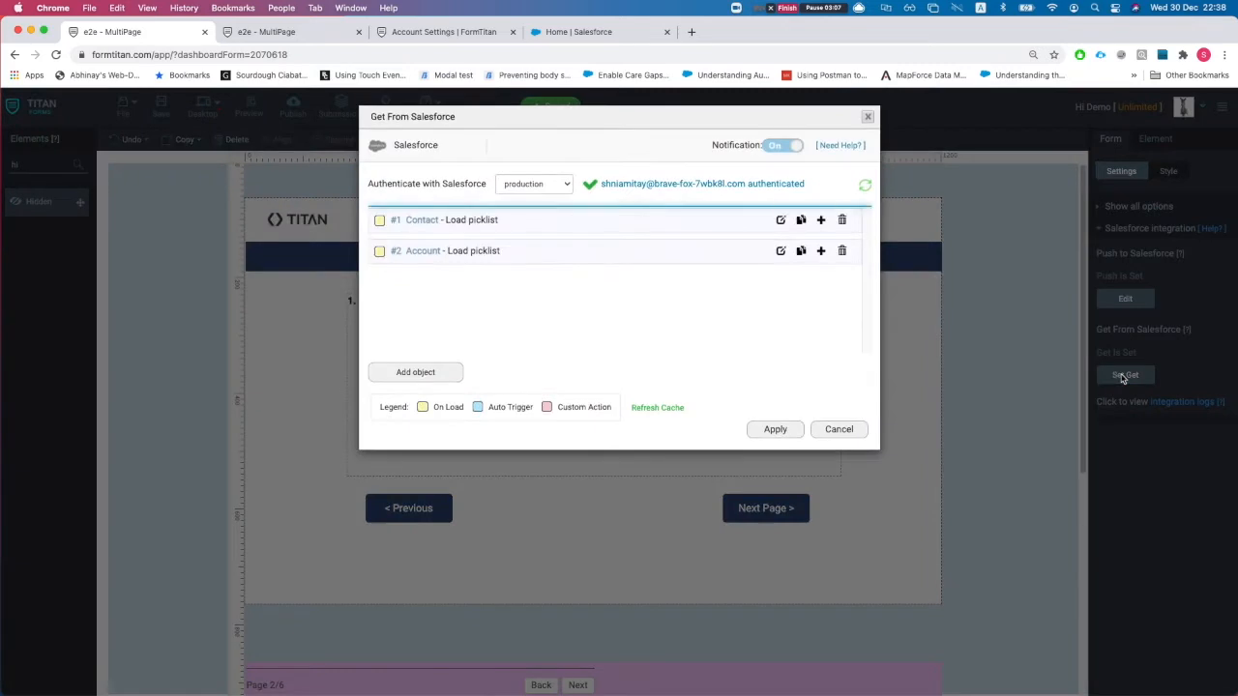
click(781, 220)
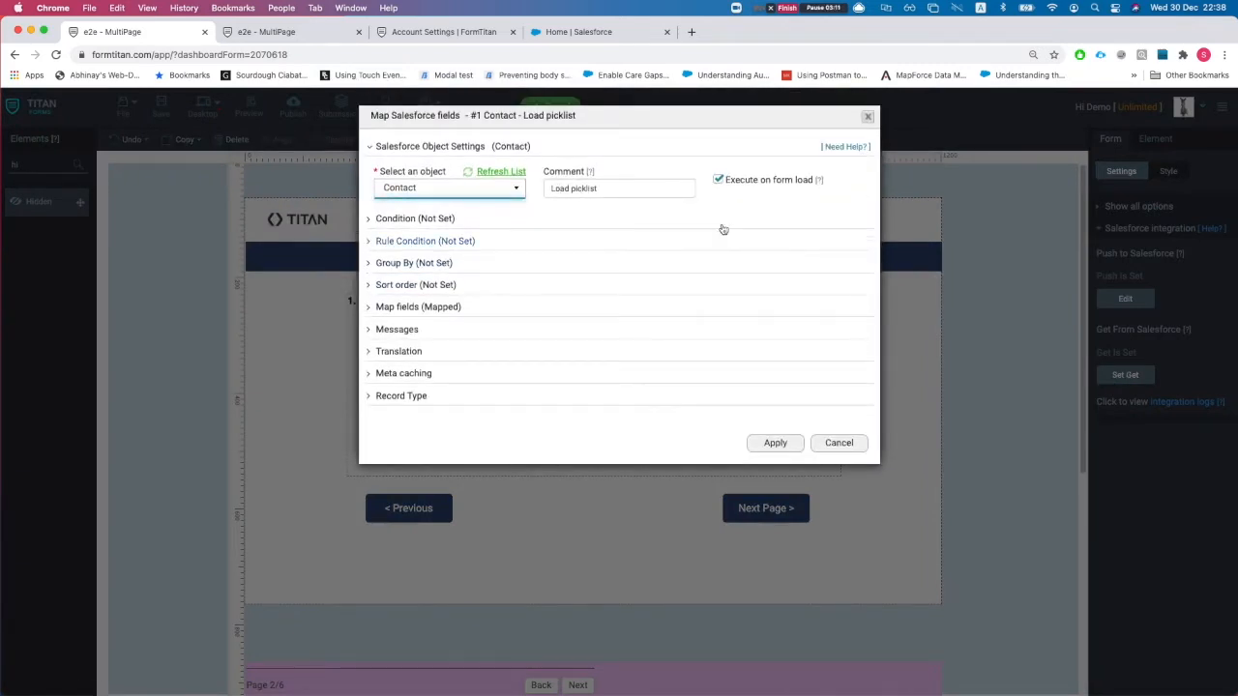
click(839, 444)
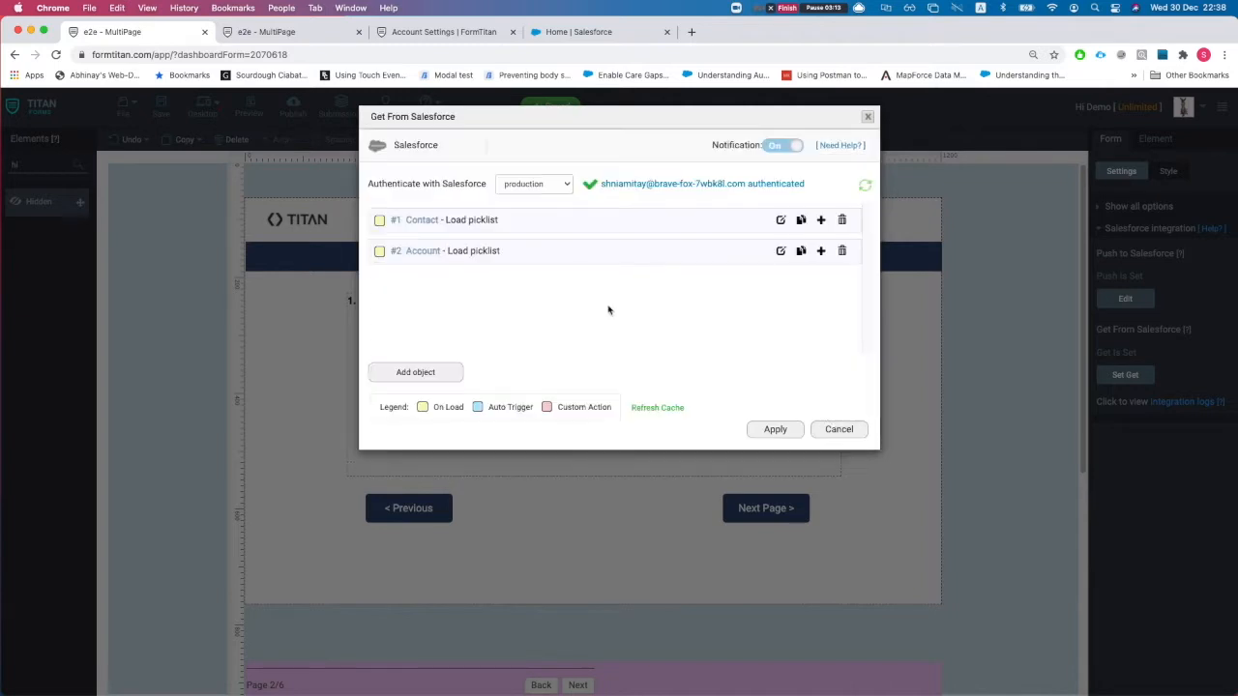
- Review the Account load-picklist object's mapping, filtered to mapped fields
click(783, 251)
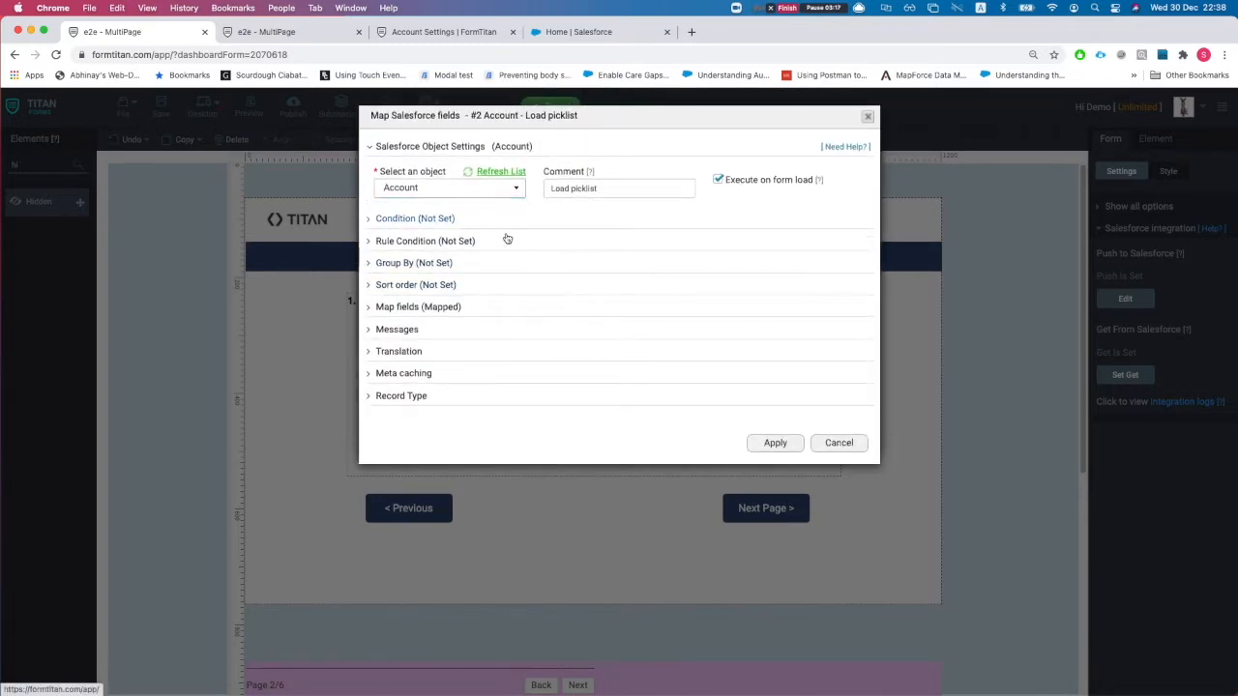
click(418, 306)
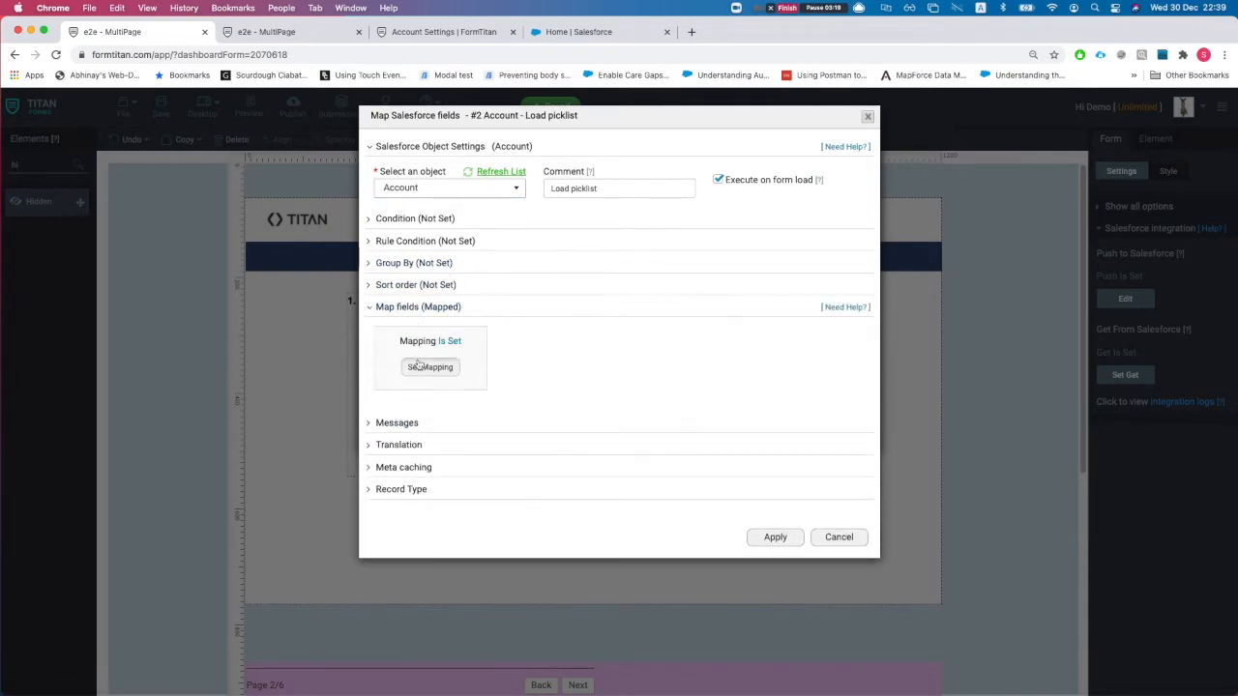
click(429, 366)
click(938, 154)
click(922, 181)
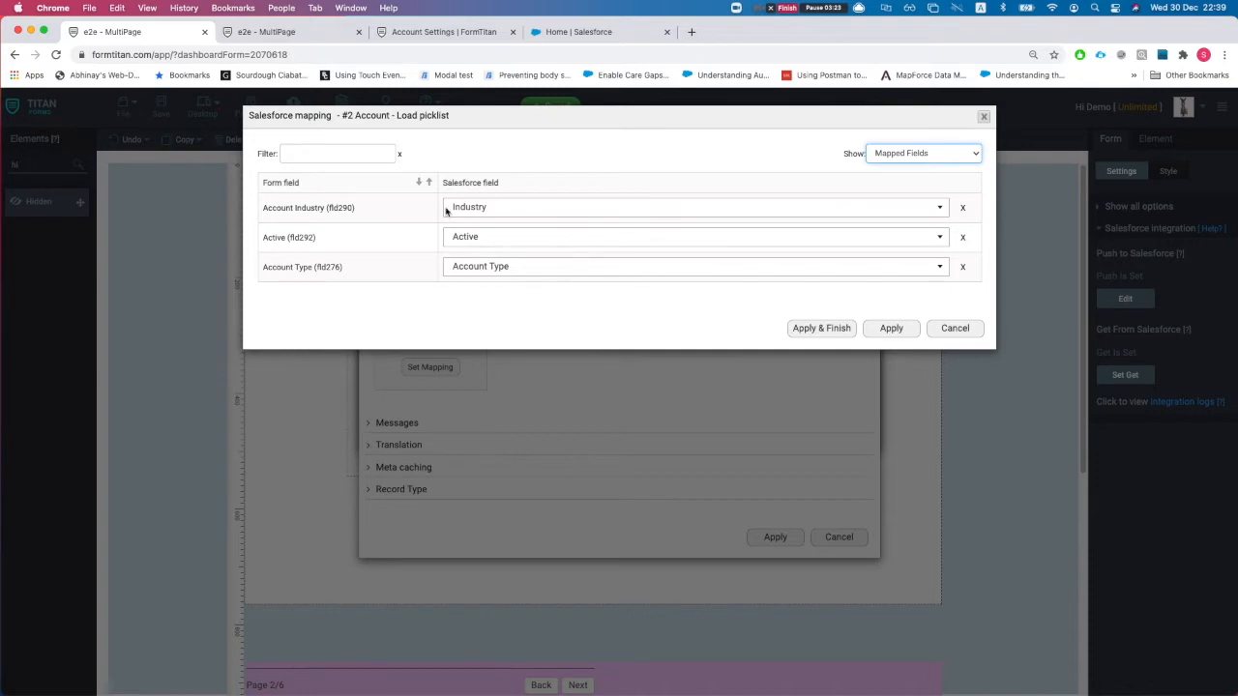
click(955, 329)
click(834, 538)
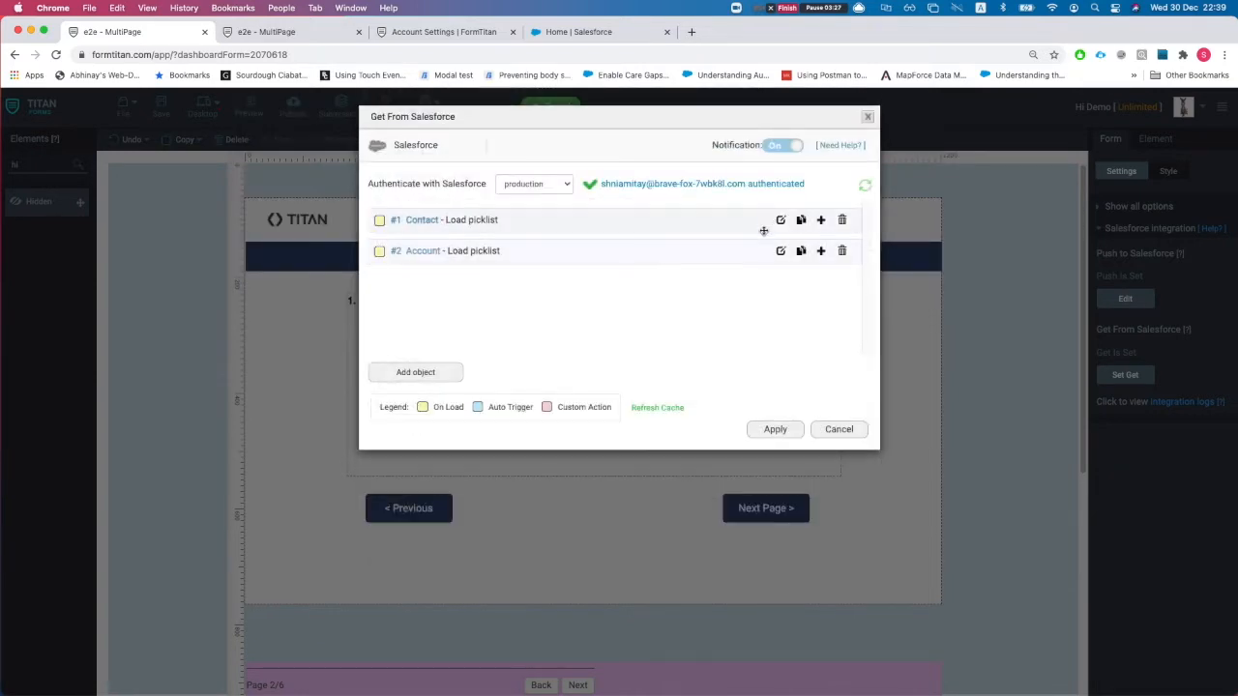
- Review the Contact object's mapping with Payment Method kept, then delete it and apply
click(781, 220)
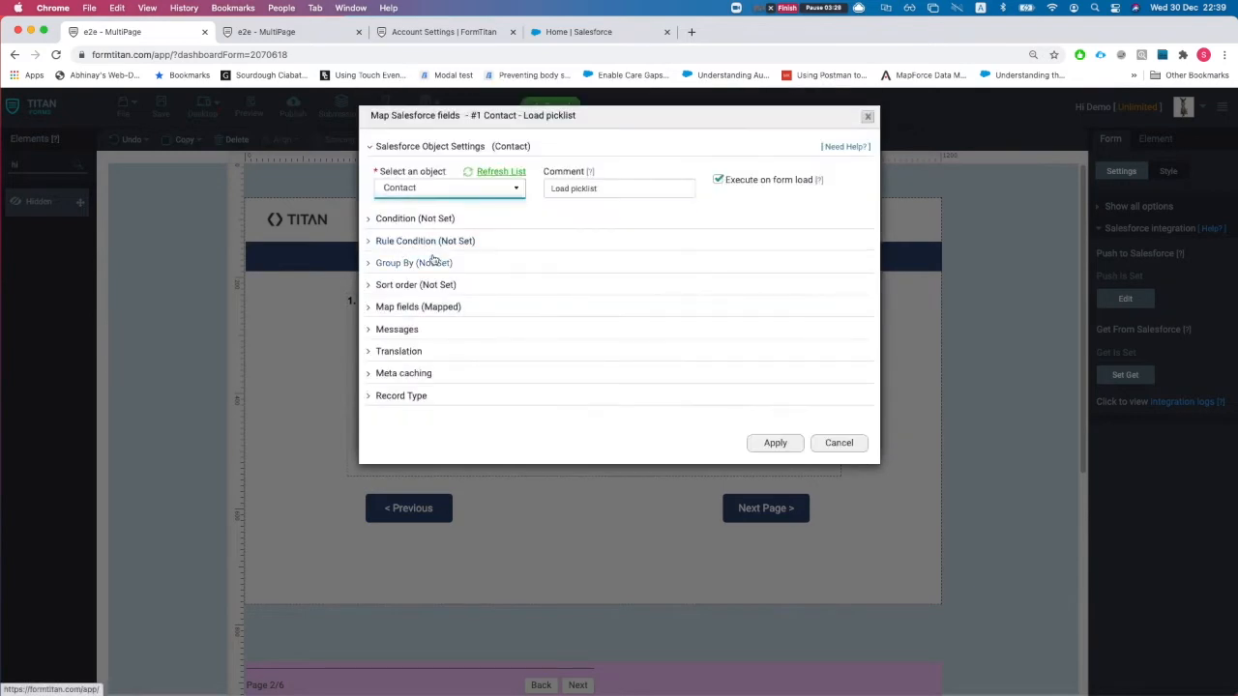
click(410, 307)
click(429, 367)
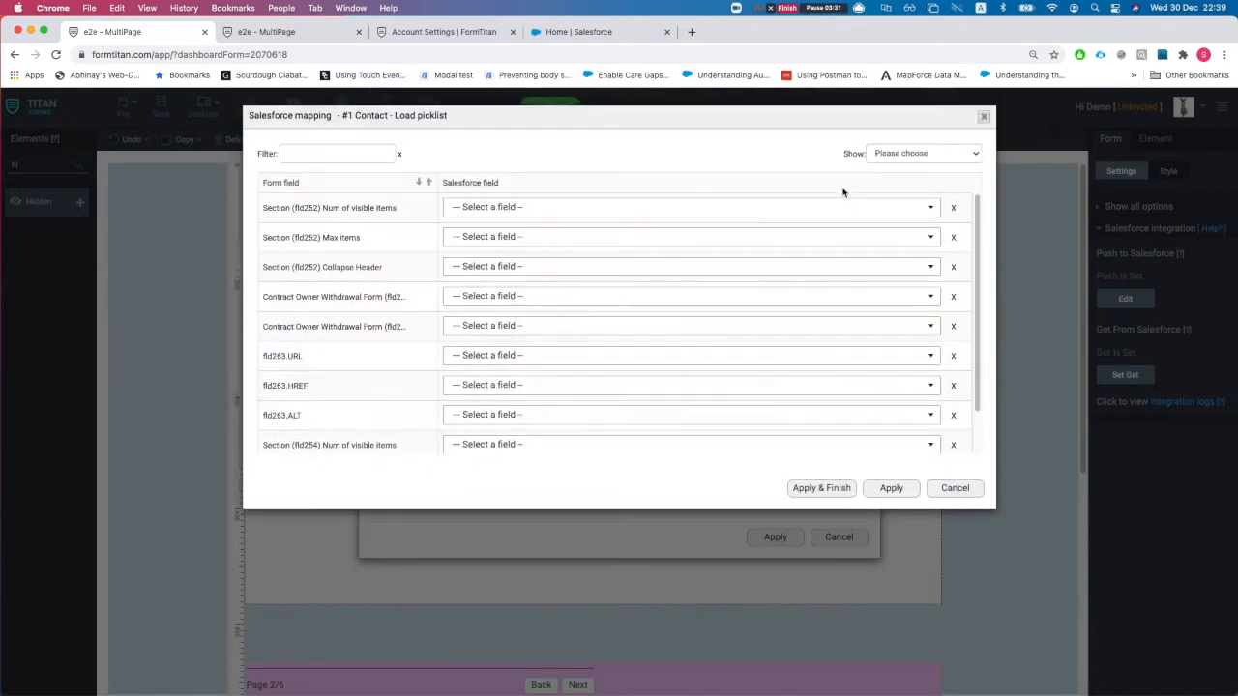
click(909, 153)
click(904, 180)
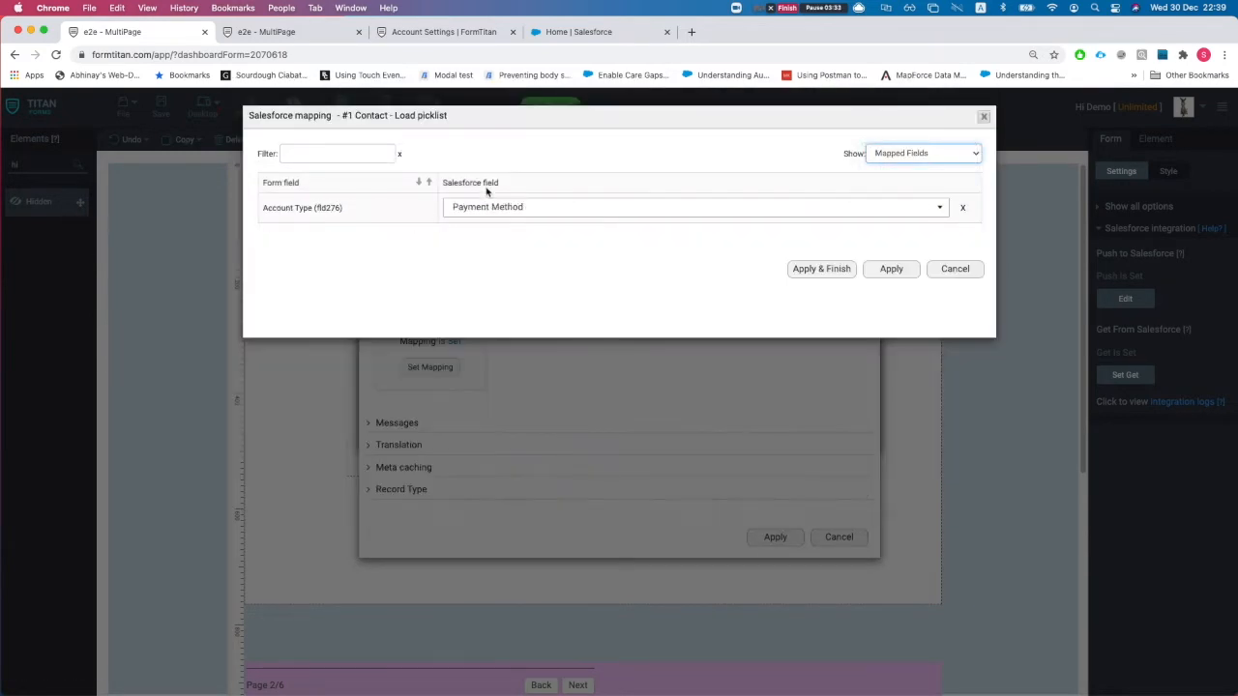
click(500, 215)
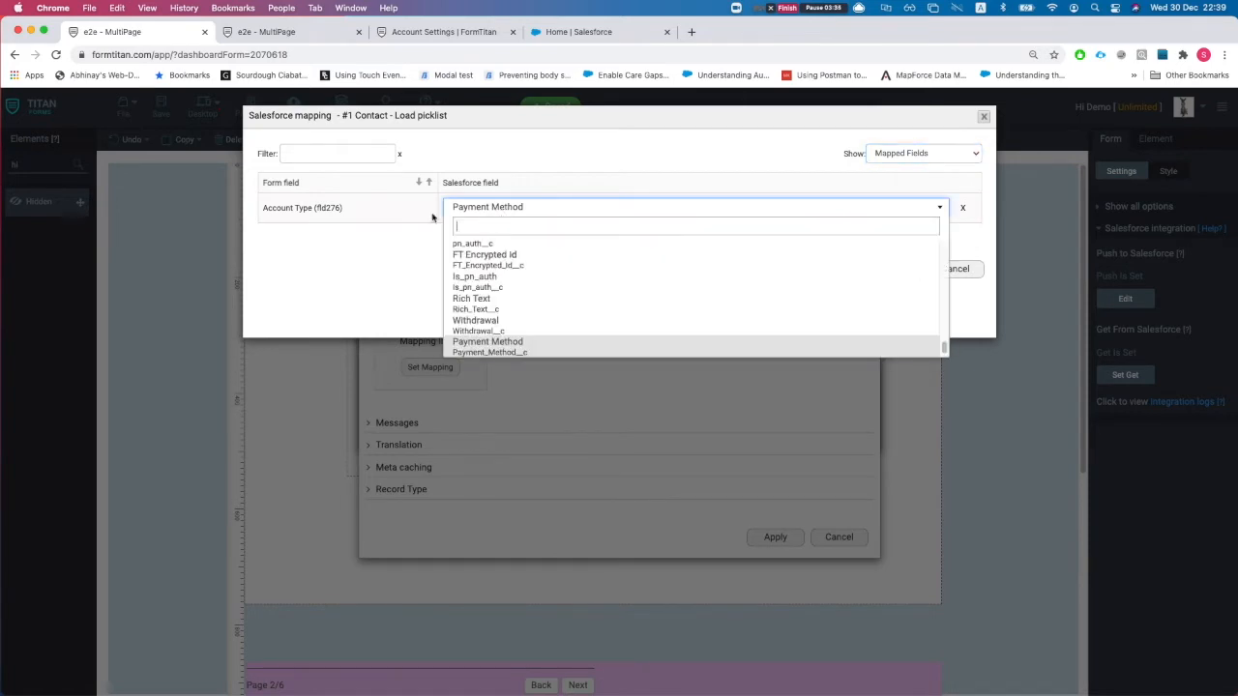
click(353, 216)
click(934, 269)
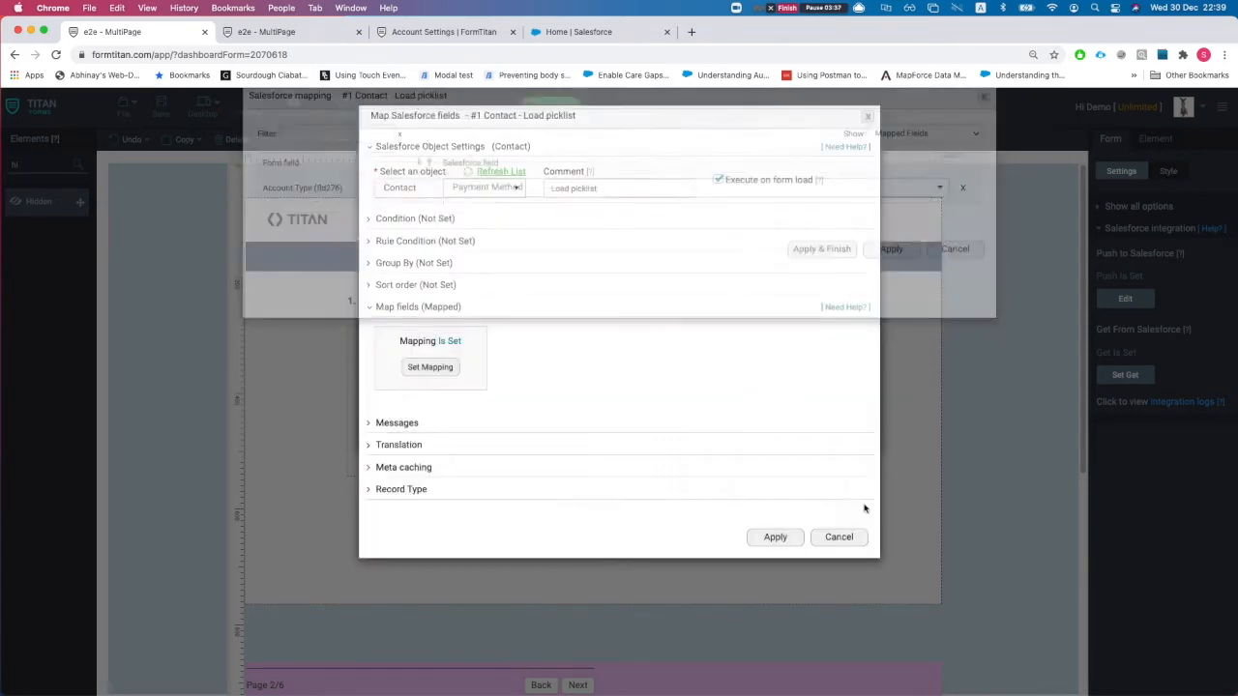
click(836, 537)
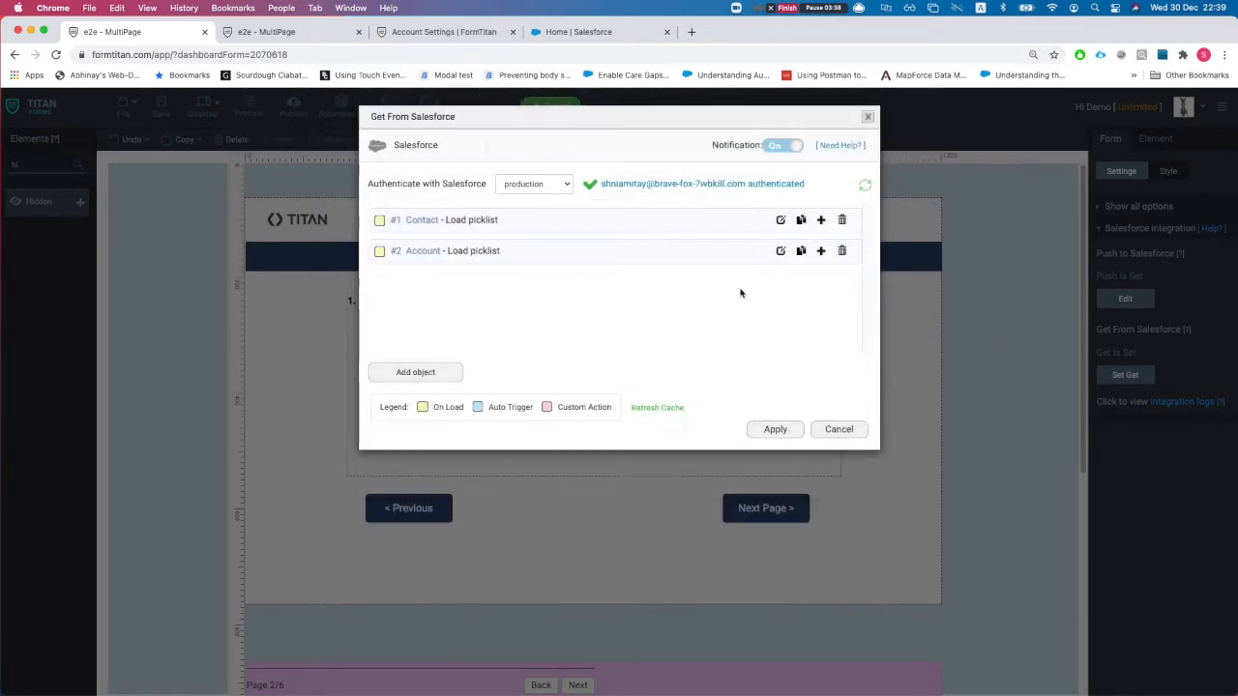
click(842, 221)
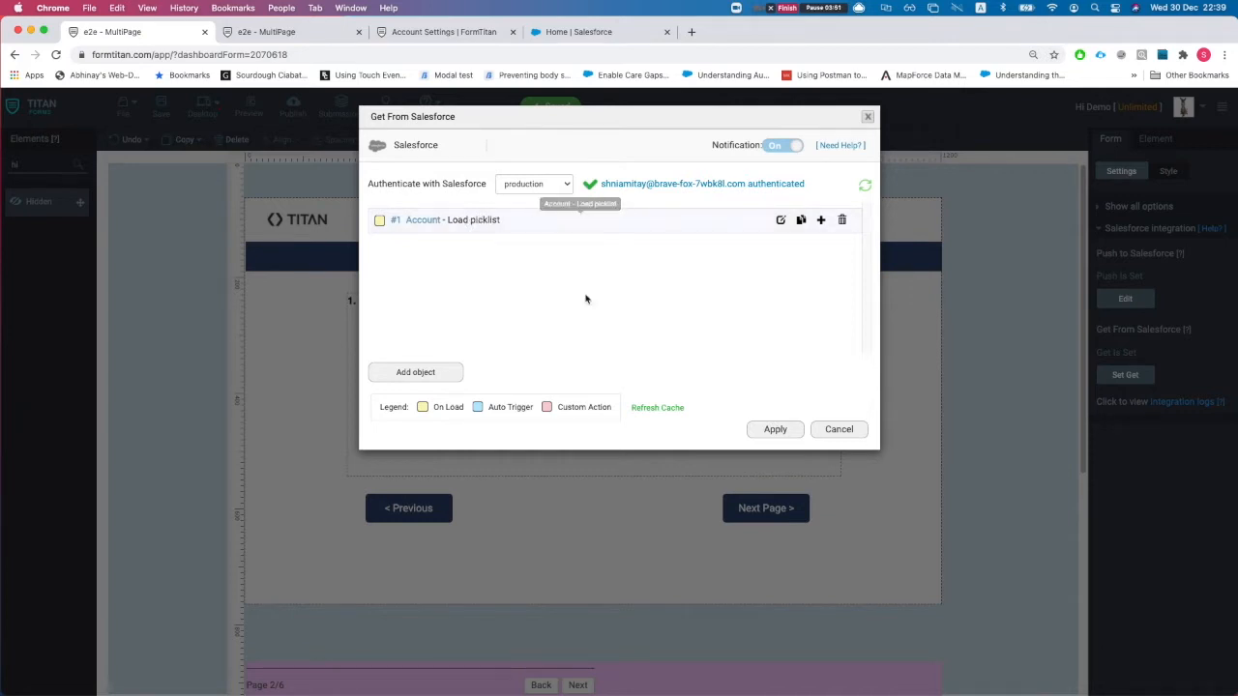
click(775, 430)
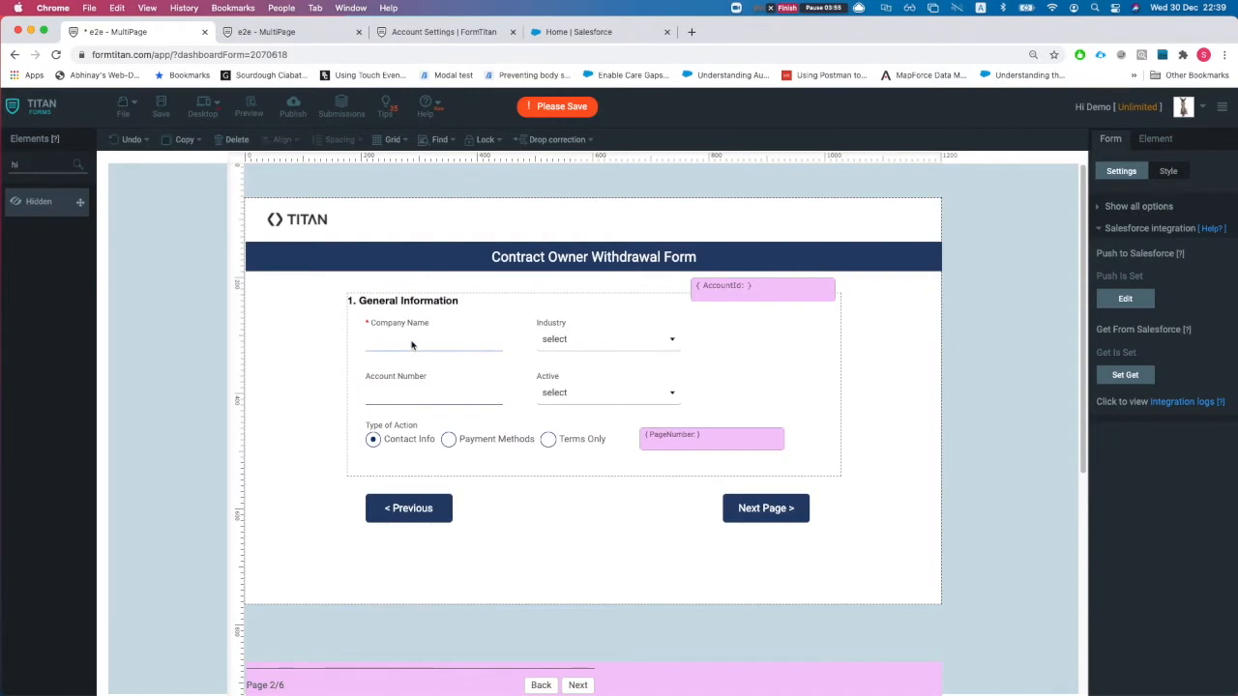
- Open the Account create action in Push Data and bring up its field mapping table
click(435, 343)
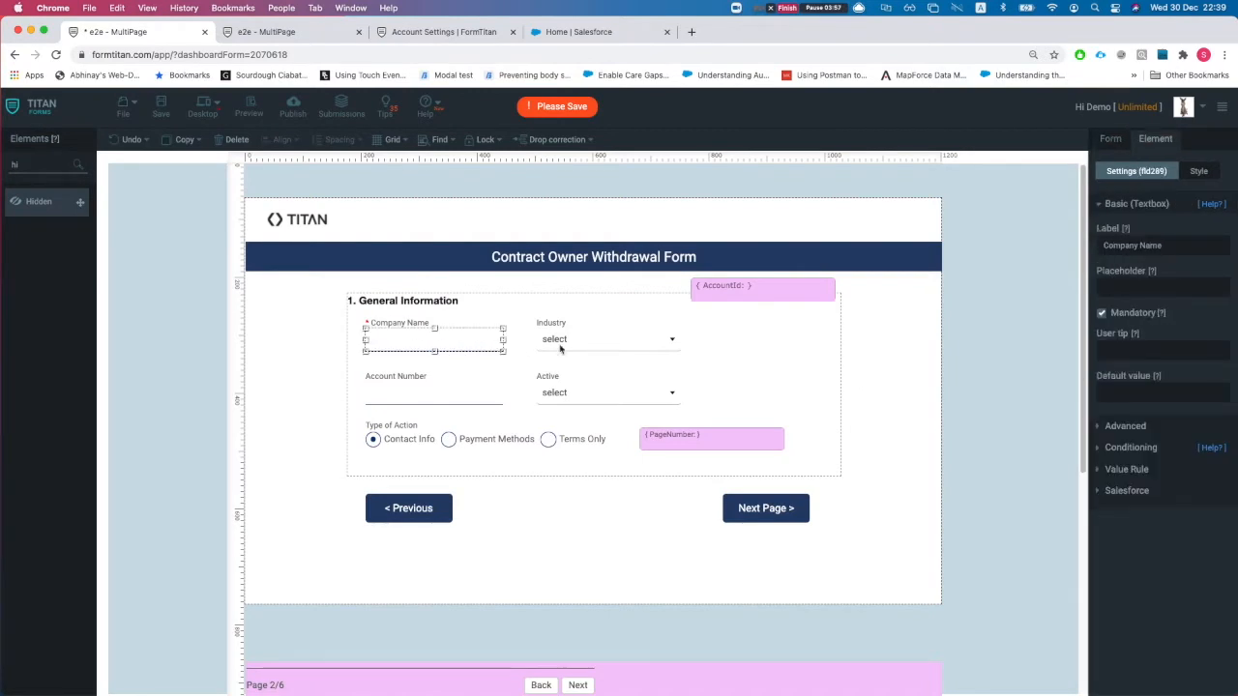
click(1113, 140)
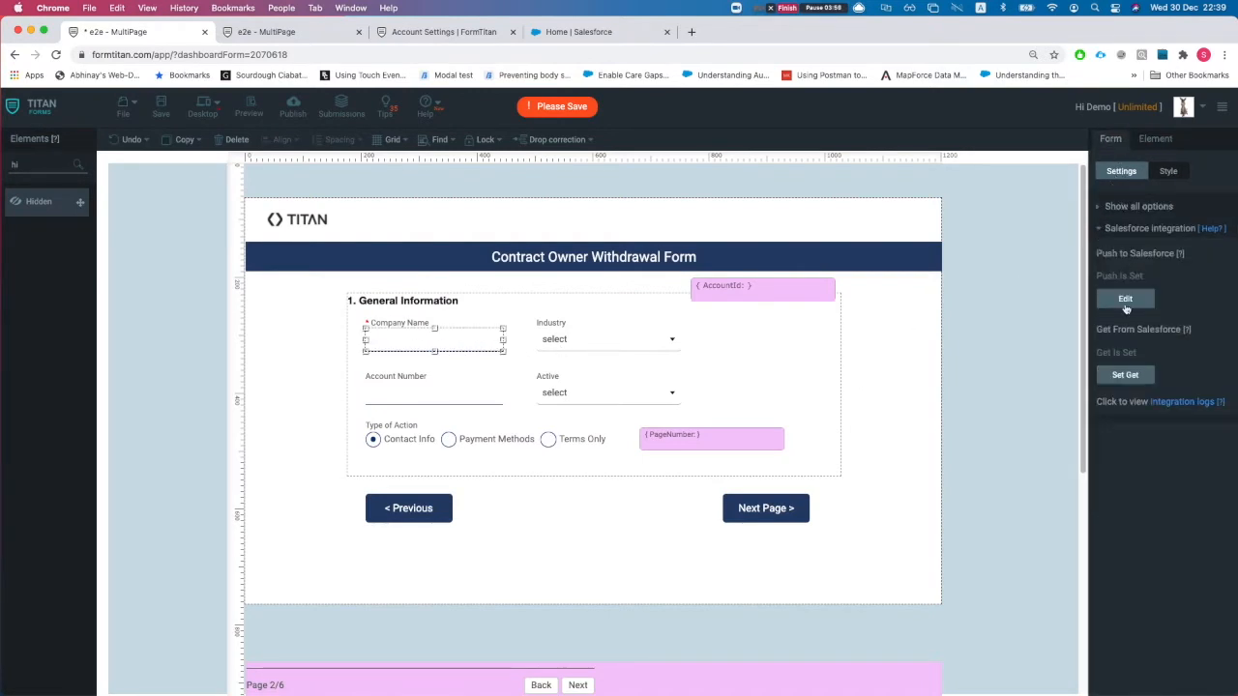
click(1125, 300)
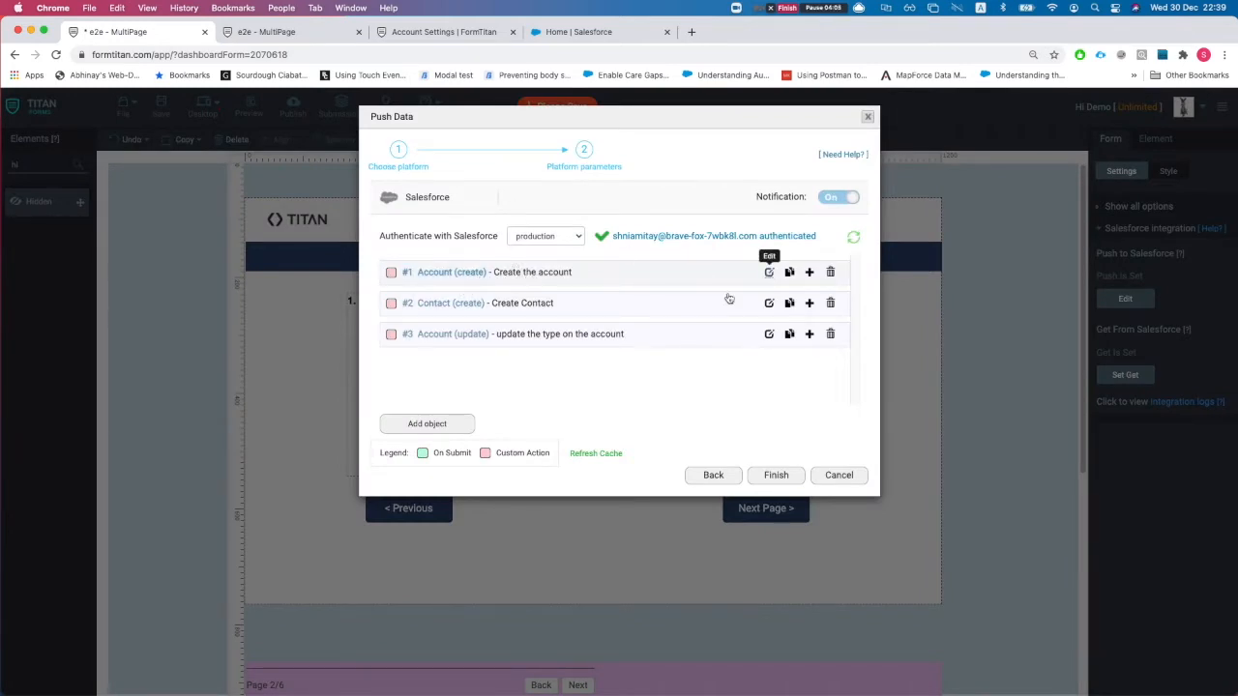
click(770, 272)
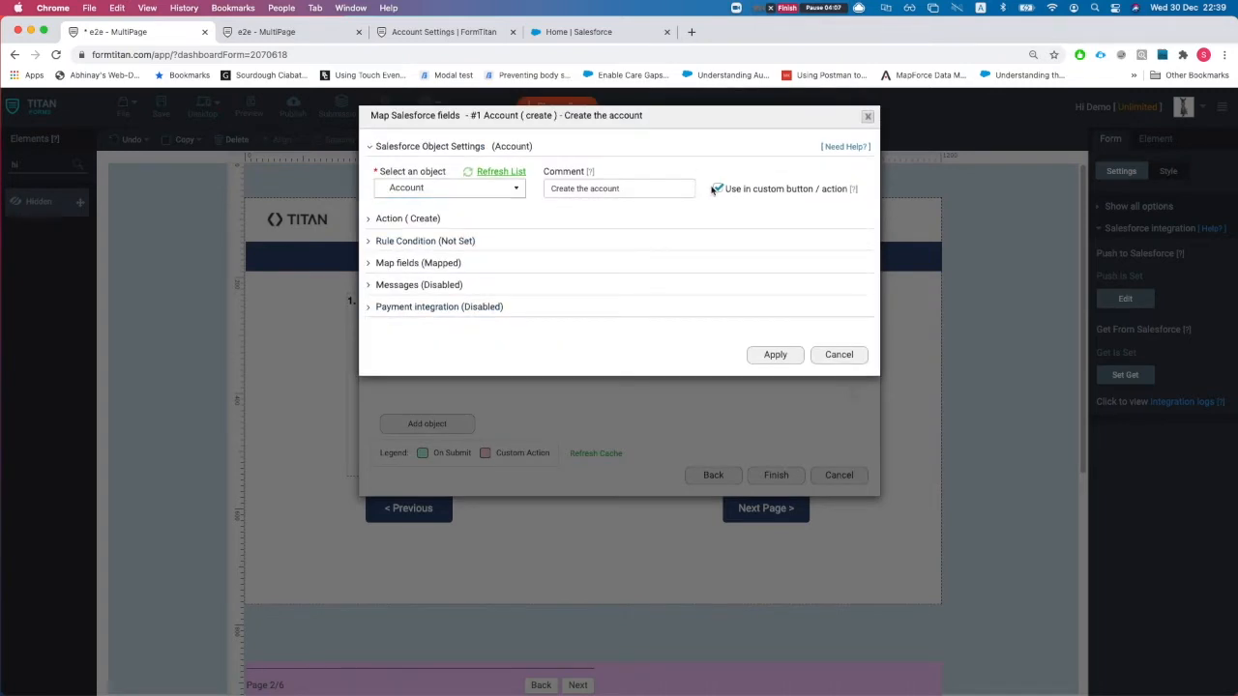
click(402, 223)
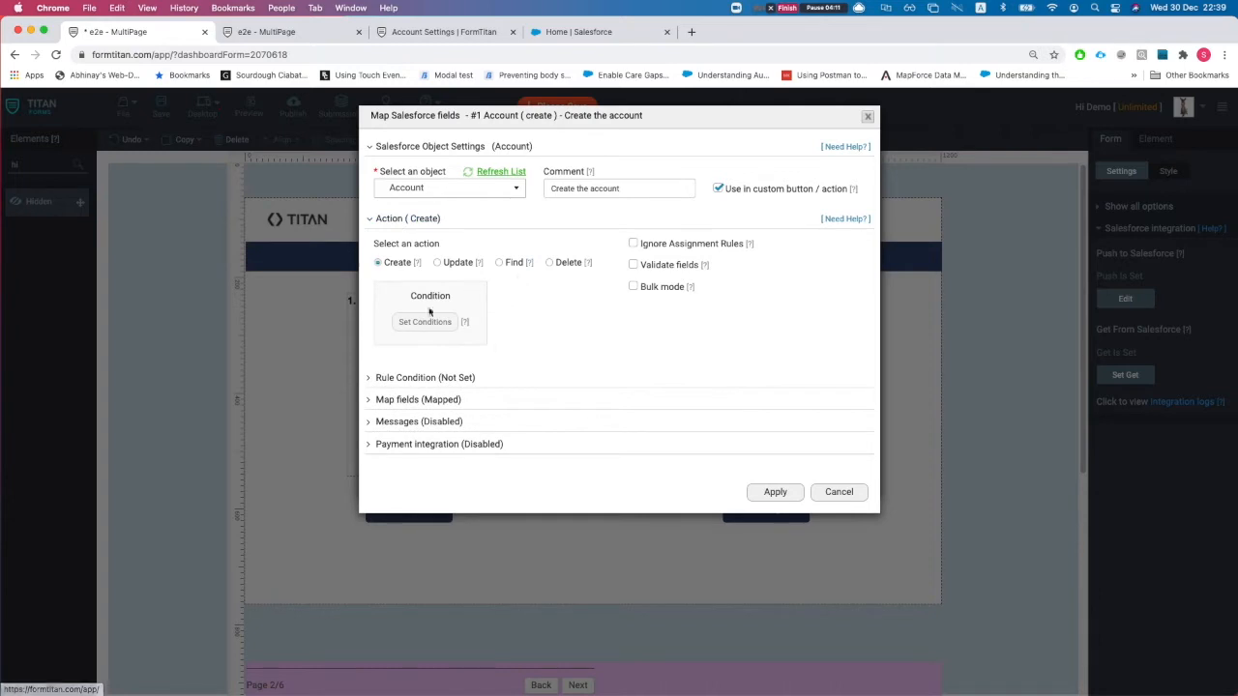
click(432, 399)
click(406, 460)
- Filter to mapped fields, check Account Name and Active mappings, and cancel back to Push Data
click(891, 180)
click(894, 205)
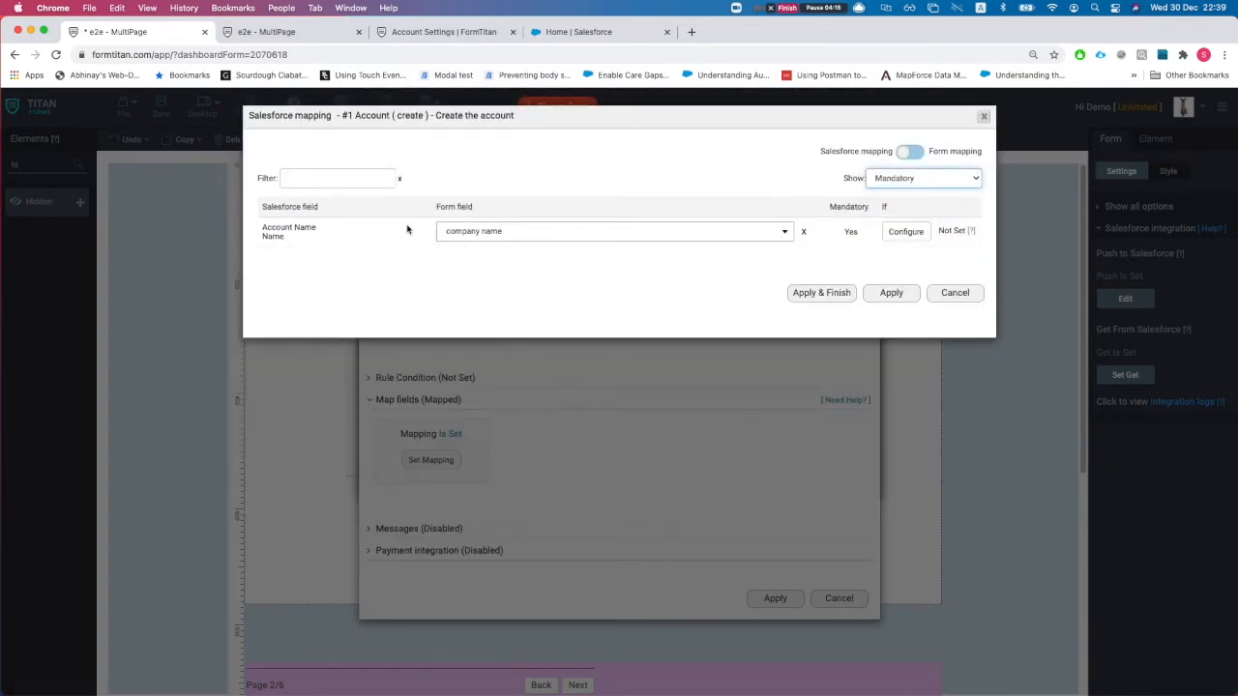
click(921, 180)
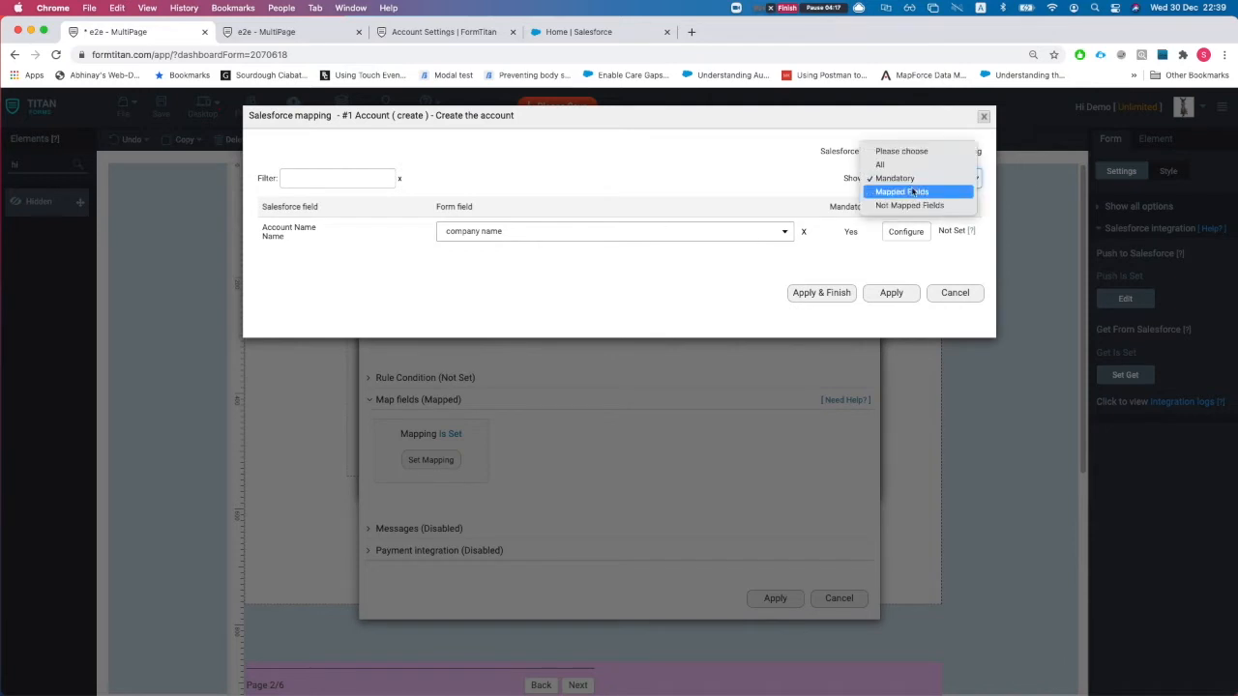
click(912, 191)
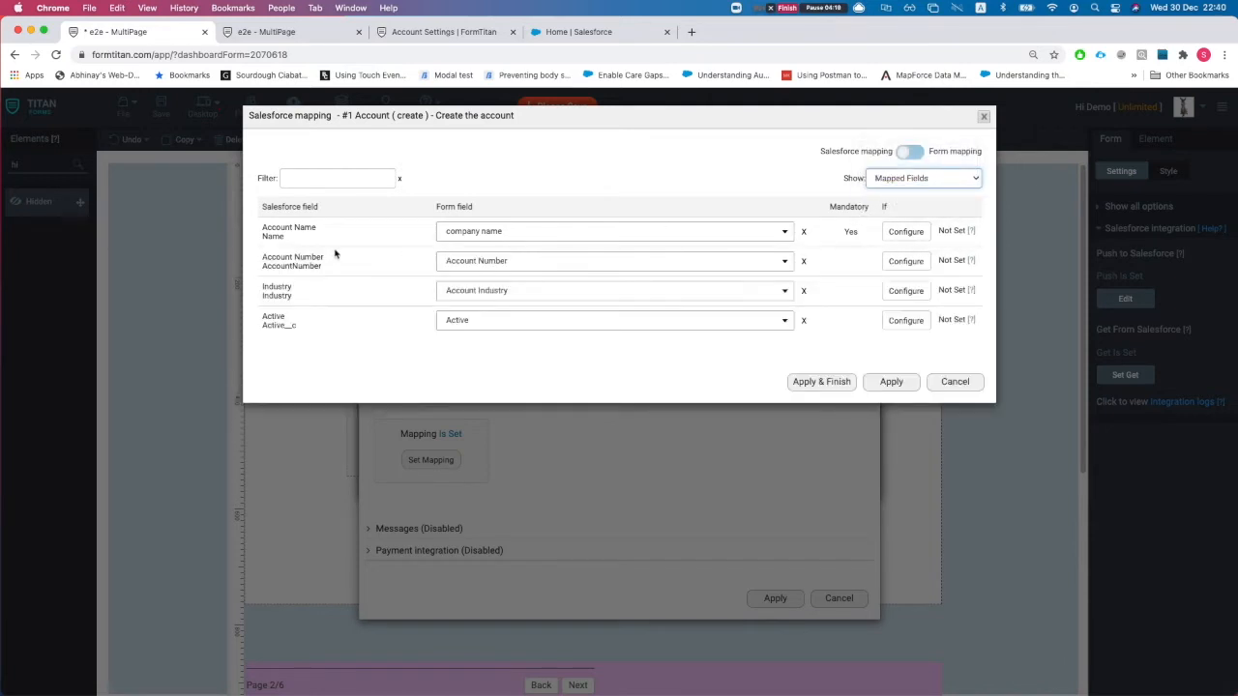
drag(257, 234, 324, 269)
click(274, 288)
drag(270, 316, 287, 320)
click(955, 382)
click(852, 594)
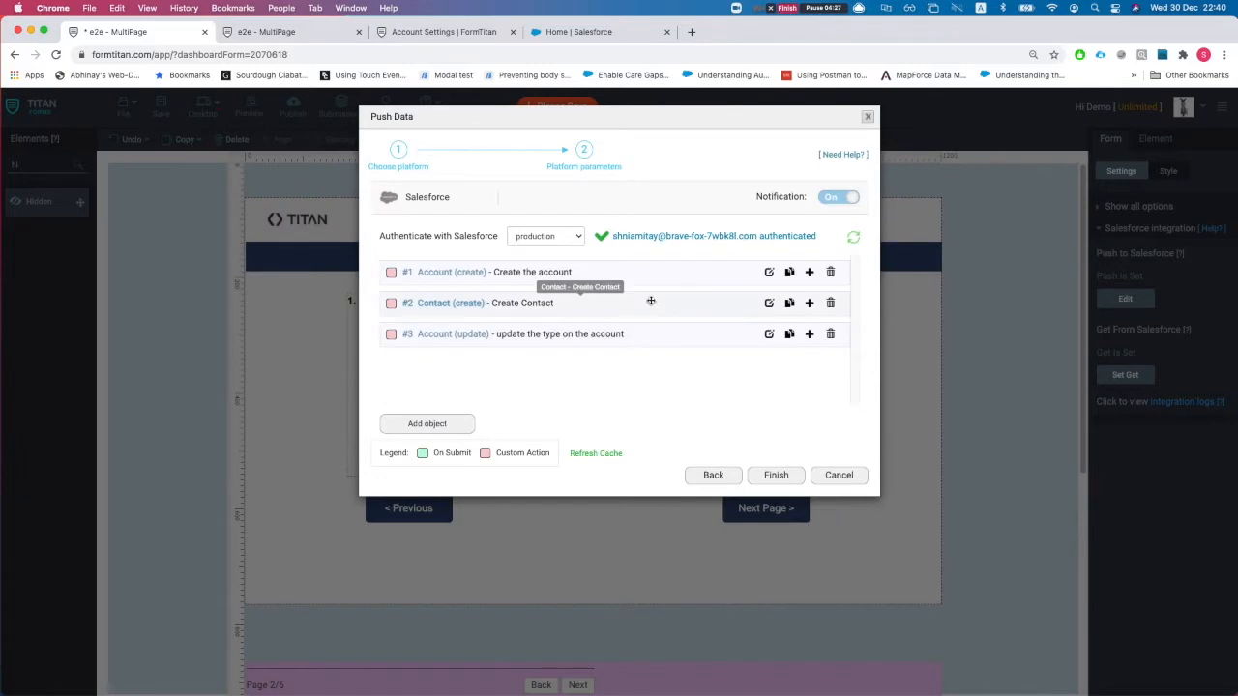
- Open the Create Contact mapping filtered to mapped fields and check AccountId's source field
click(768, 304)
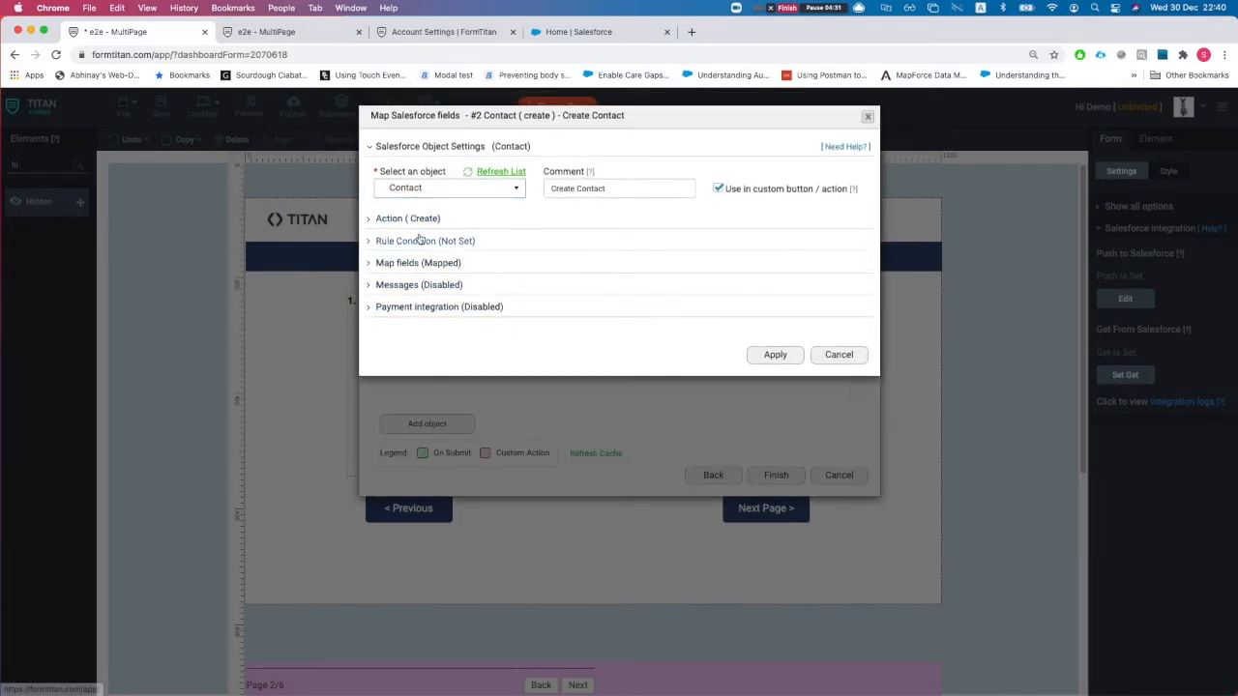
click(416, 264)
click(451, 330)
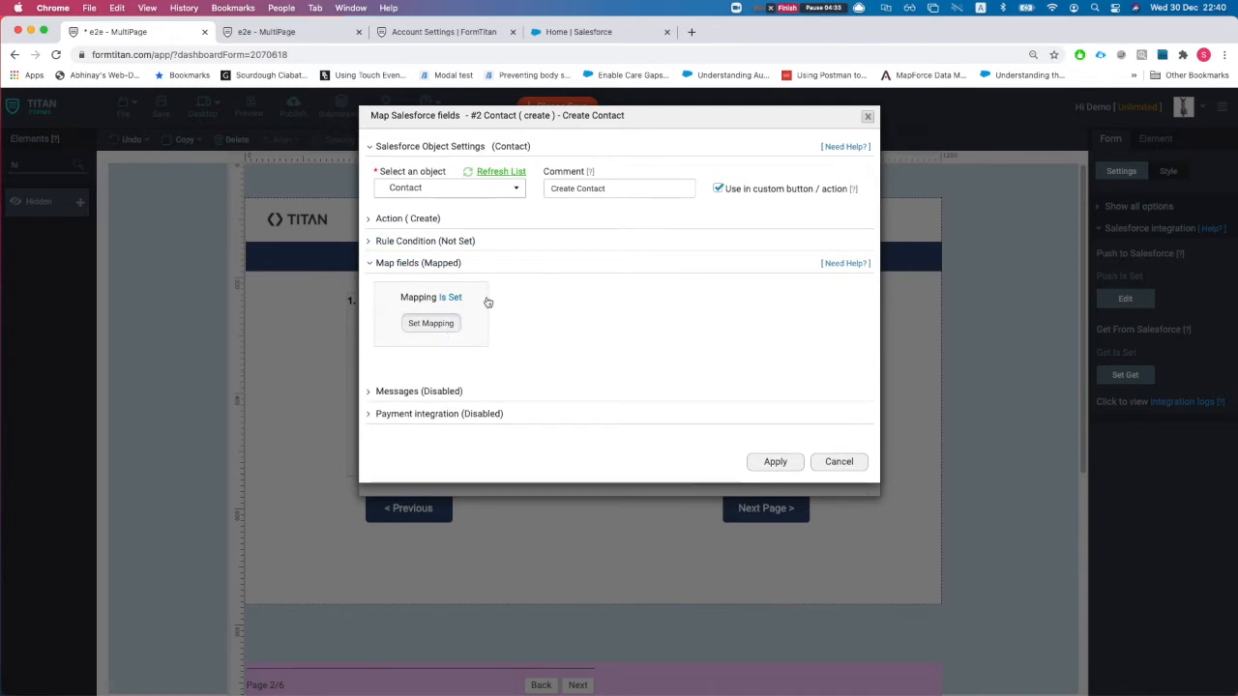
click(914, 182)
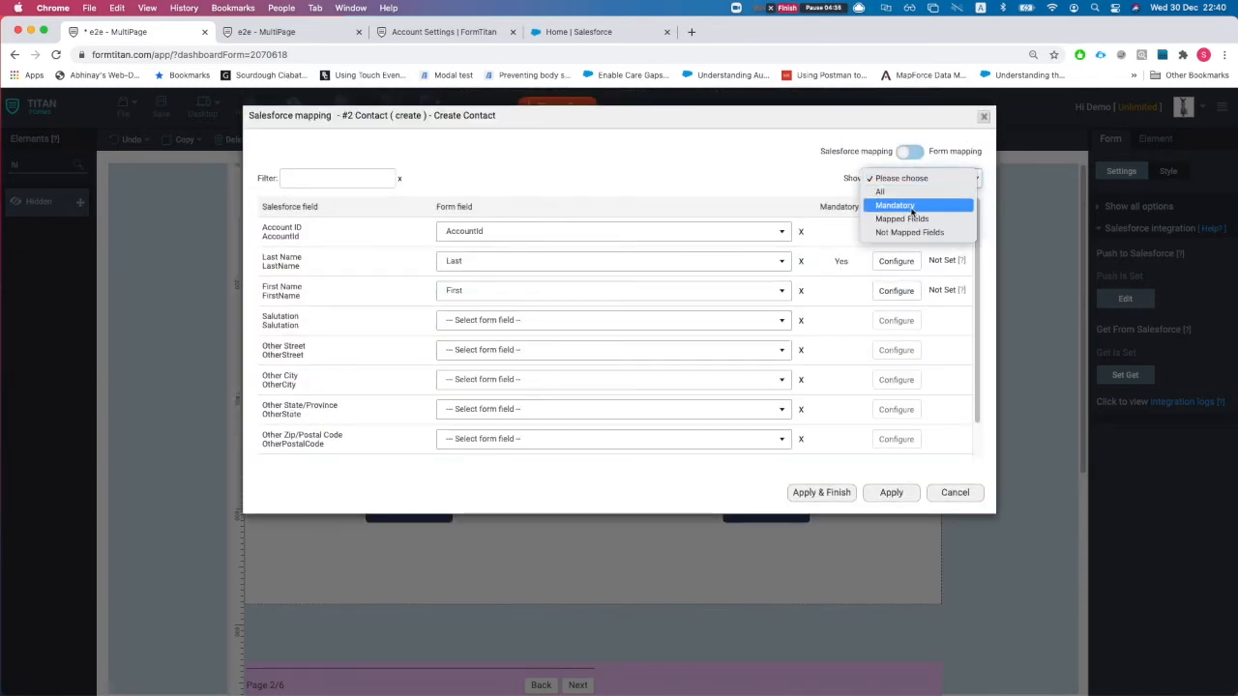
click(890, 219)
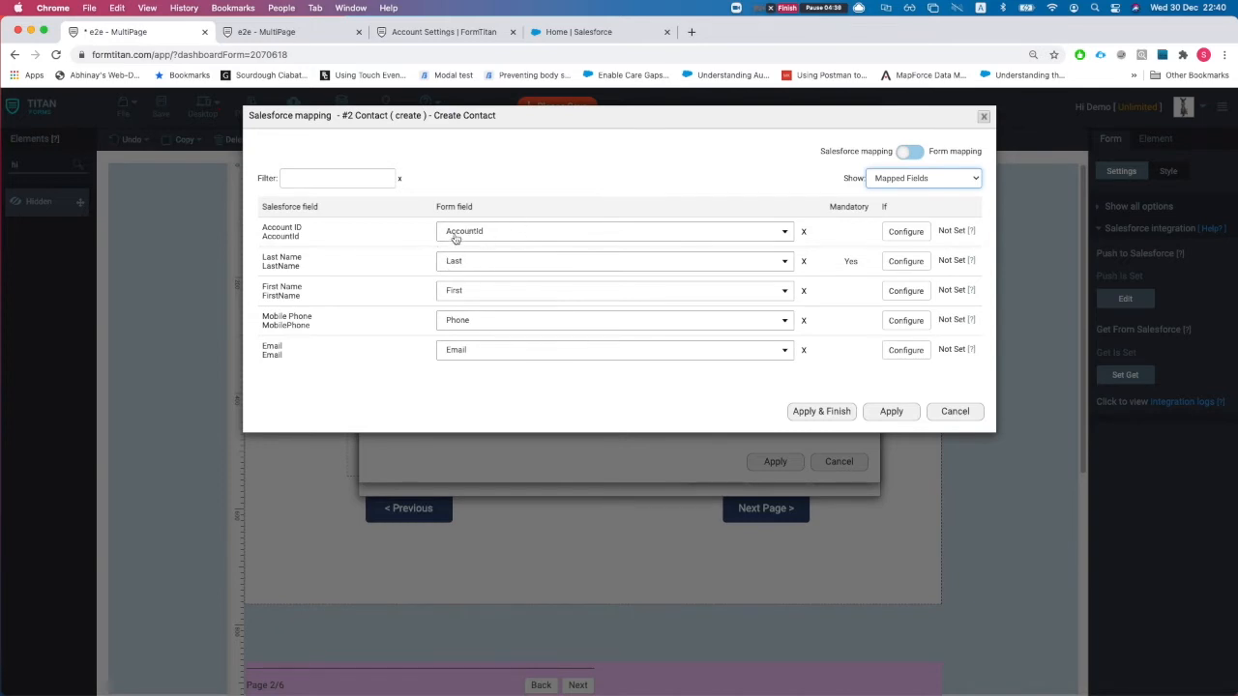
click(484, 236)
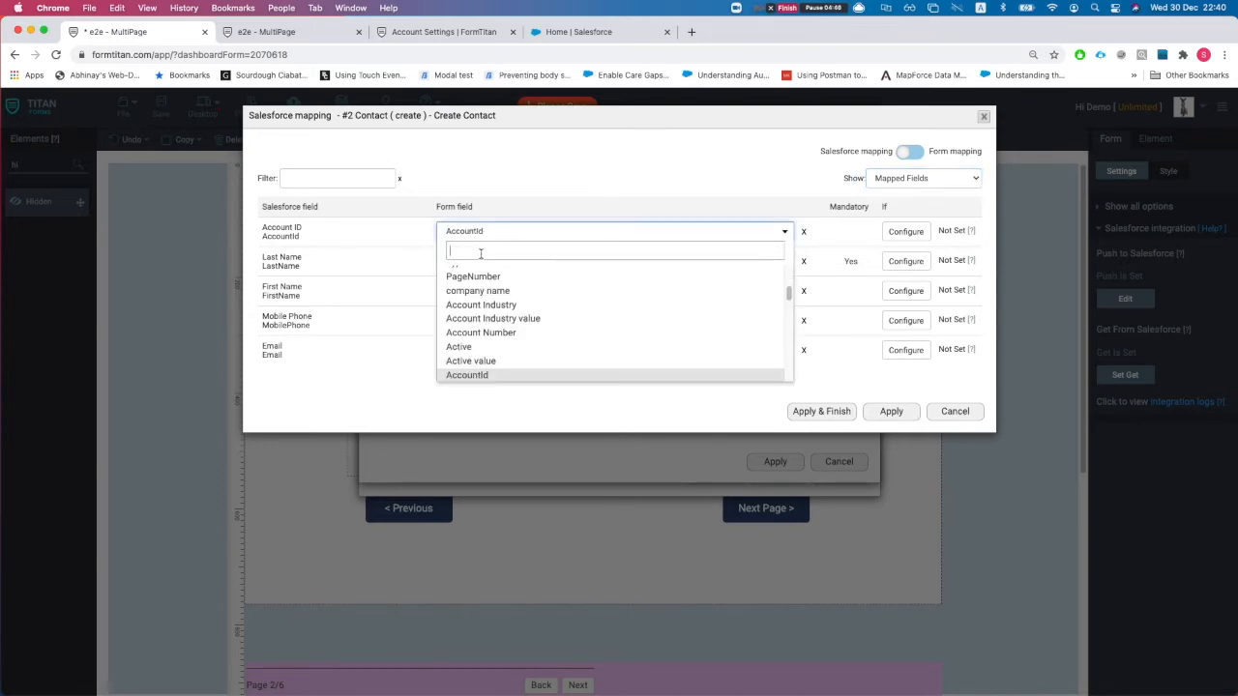
click(379, 250)
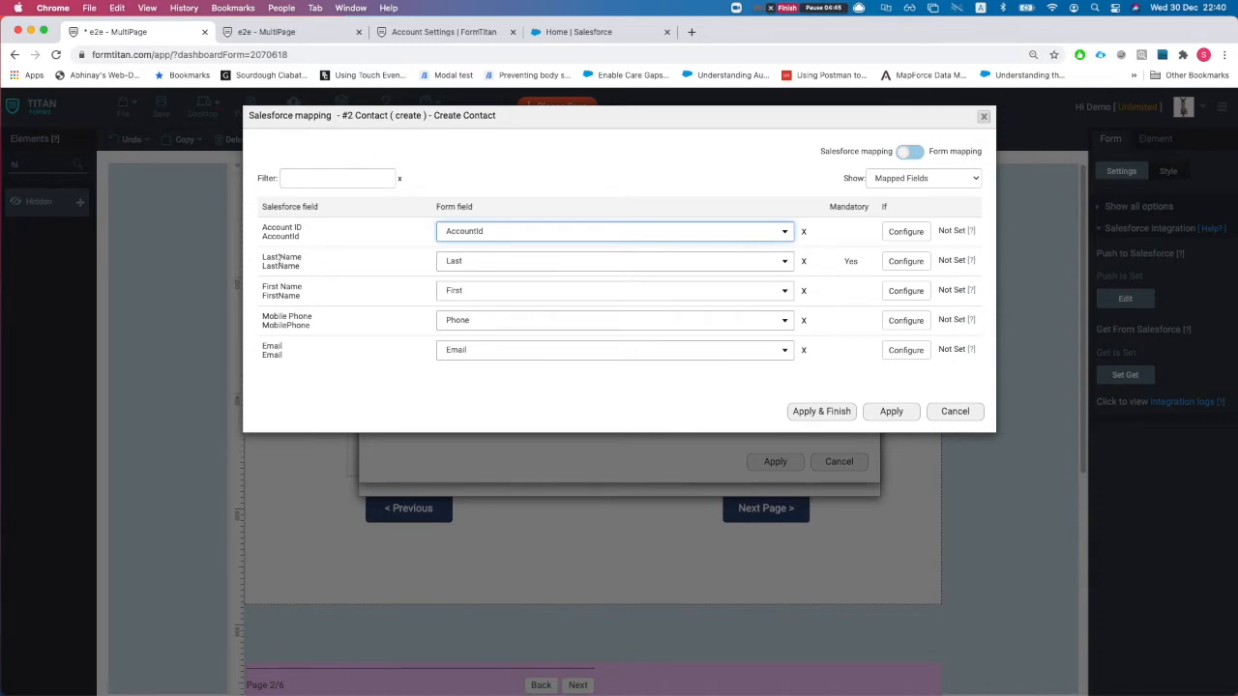
- Check the Last Name, Mobile Phone and Email mappings, then cancel out of all Salesforce dialogs
drag(269, 259, 306, 259)
click(337, 295)
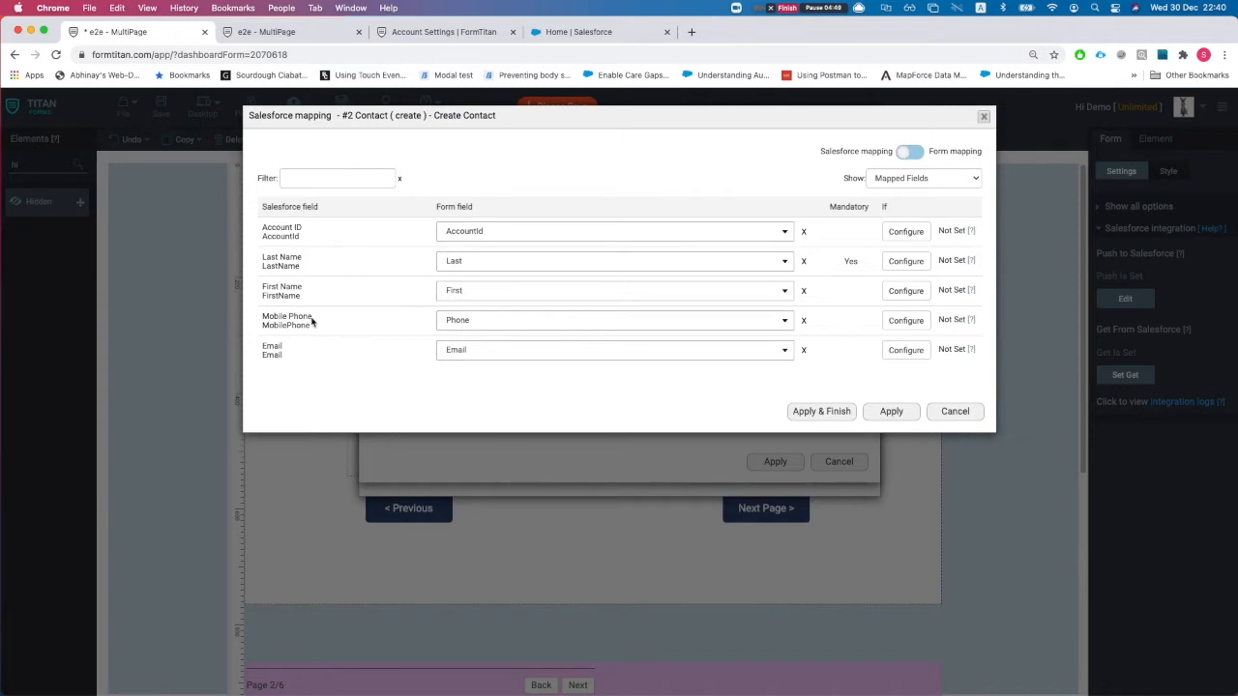
drag(261, 317, 340, 321)
drag(273, 348, 342, 354)
click(954, 412)
click(838, 461)
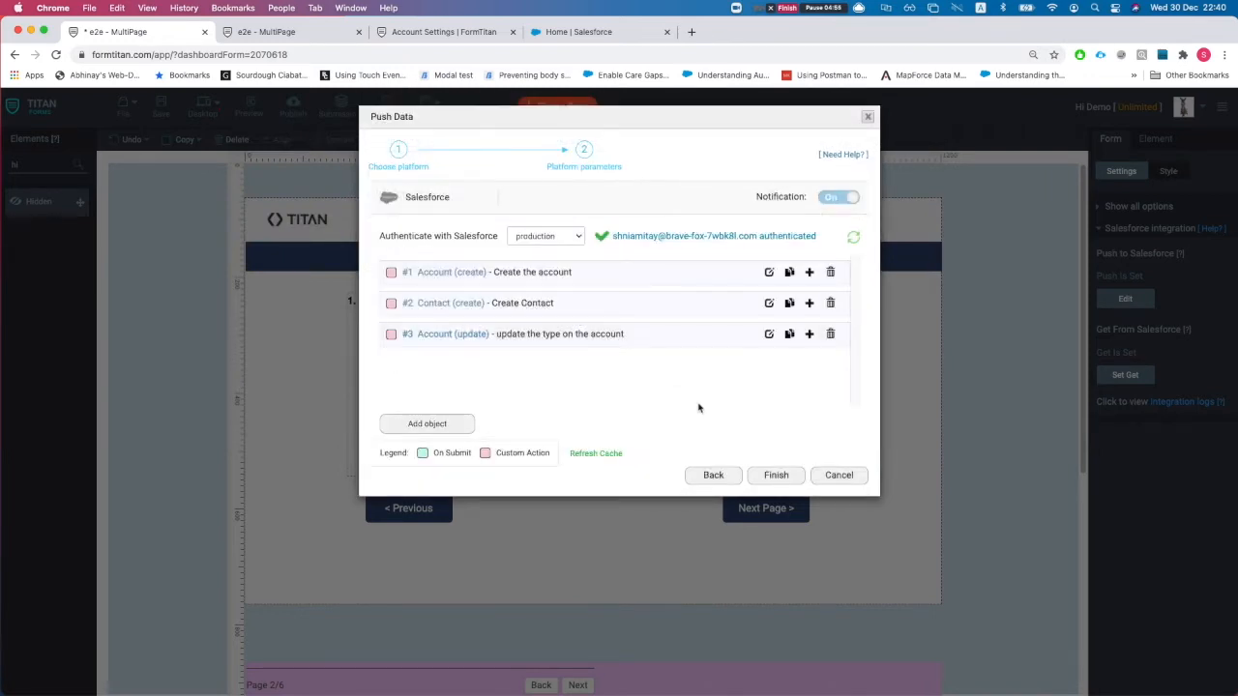
click(844, 476)
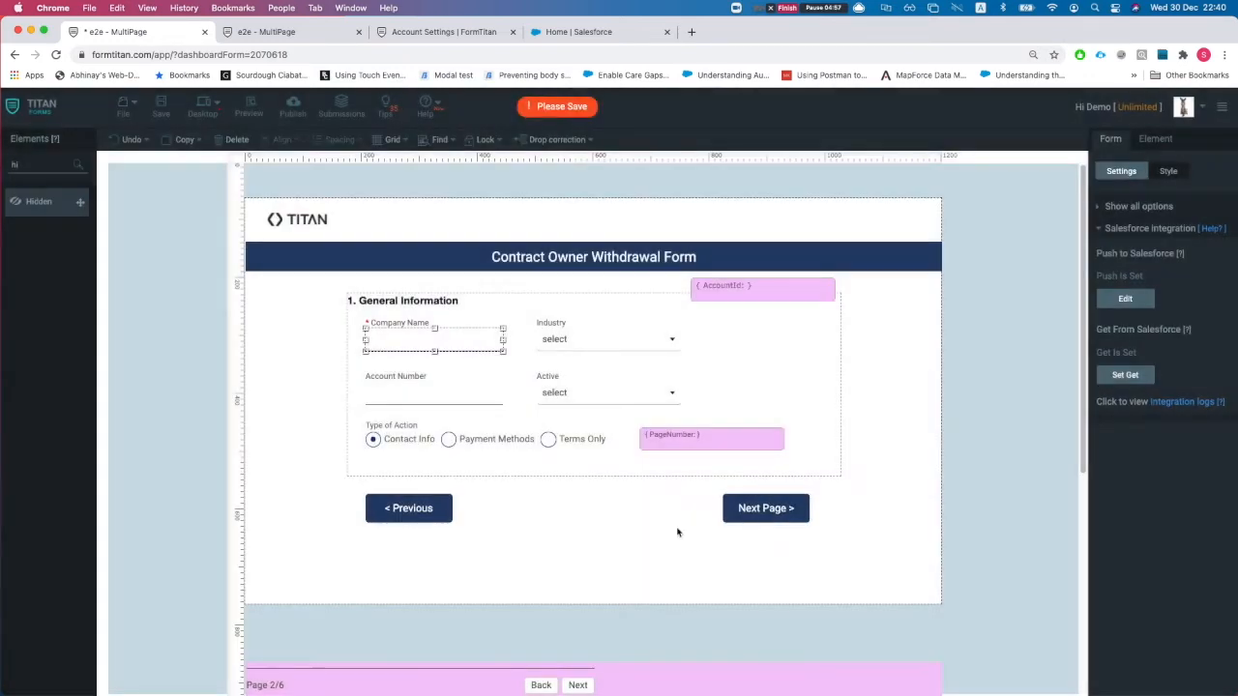
- Go back to cover page 1/6 and browse the page break's Basic and Advanced settings
click(541, 685)
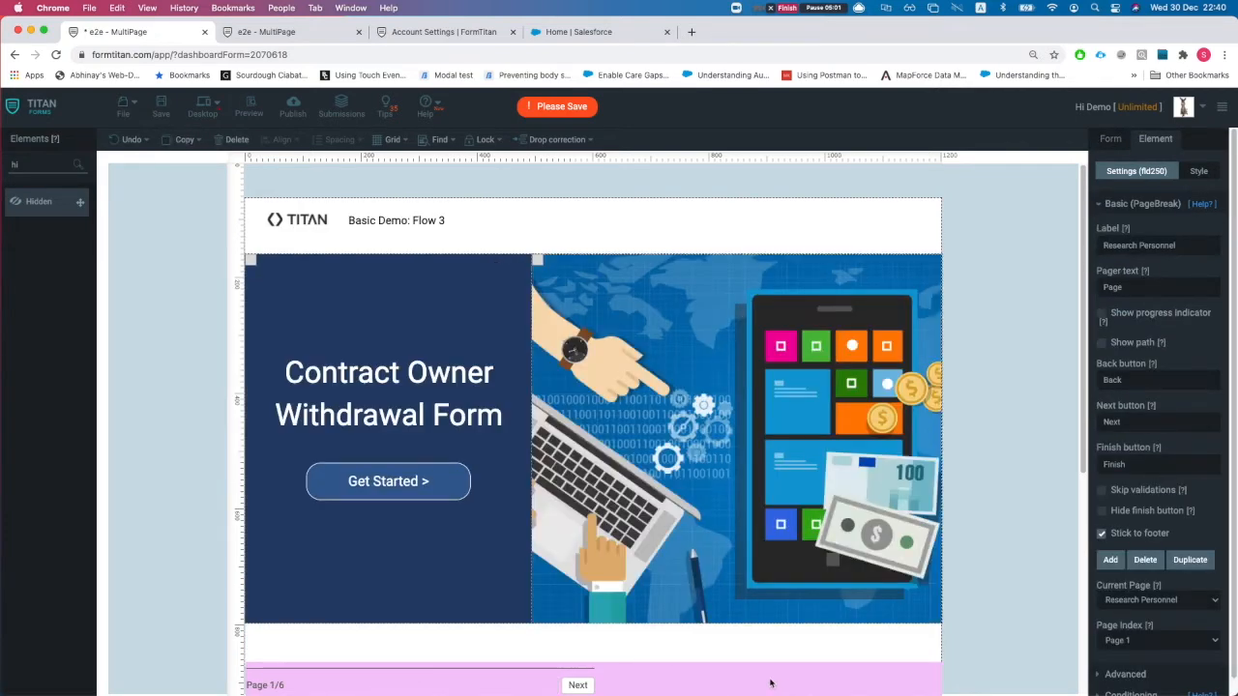
click(1100, 199)
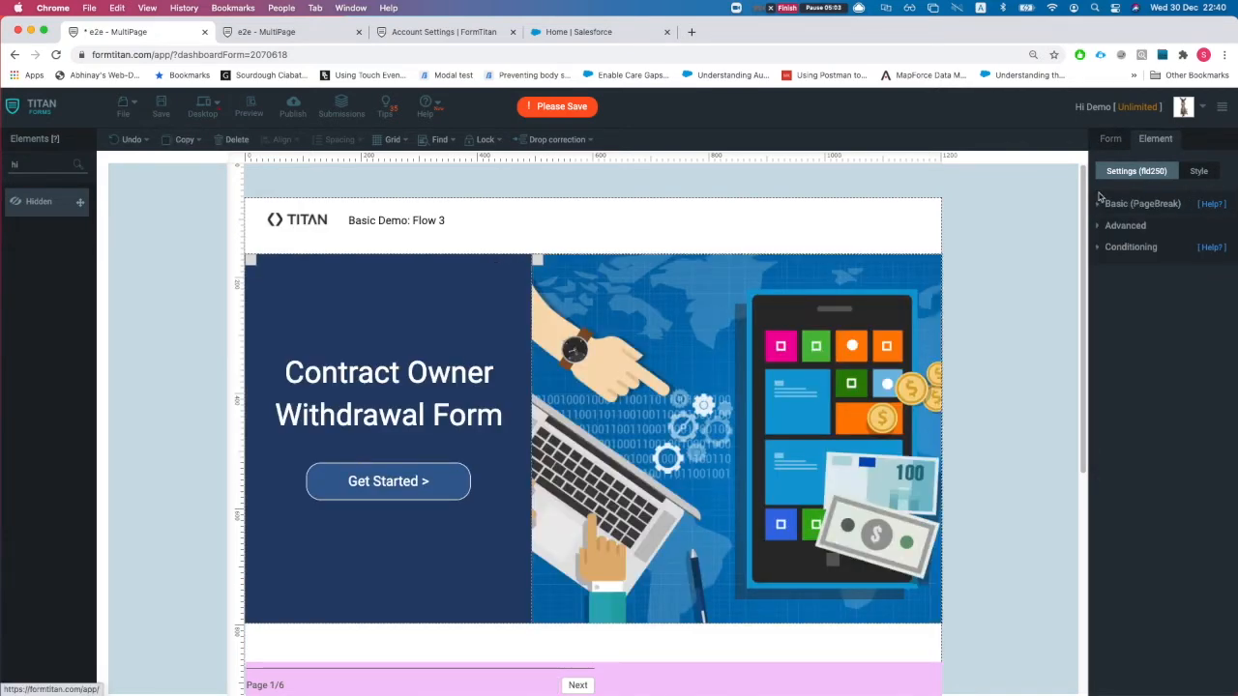
click(1121, 203)
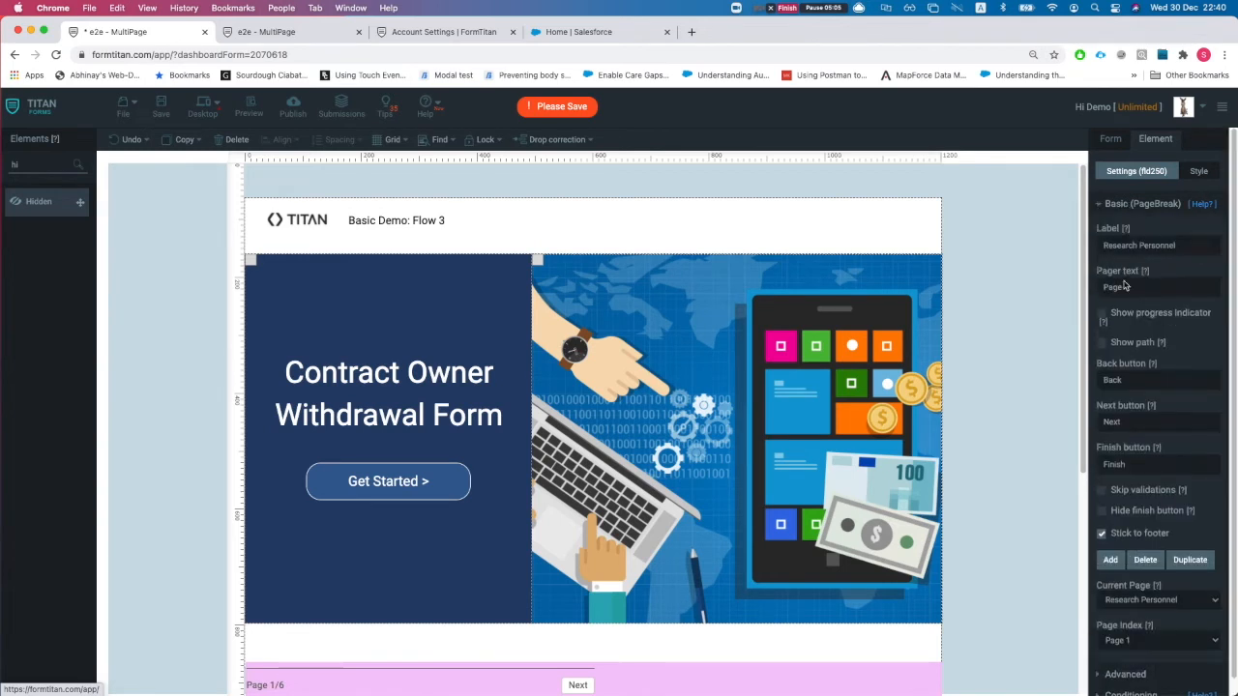
scroll(1164, 444, down, 1)
click(1124, 657)
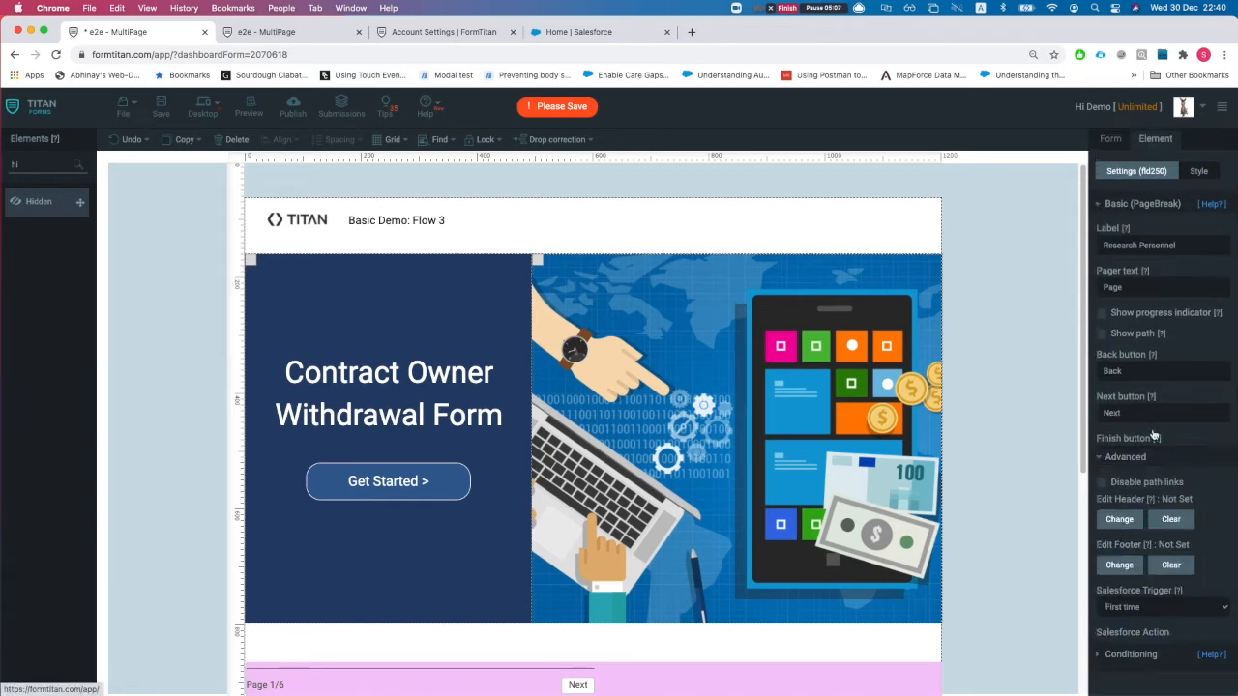
click(1142, 204)
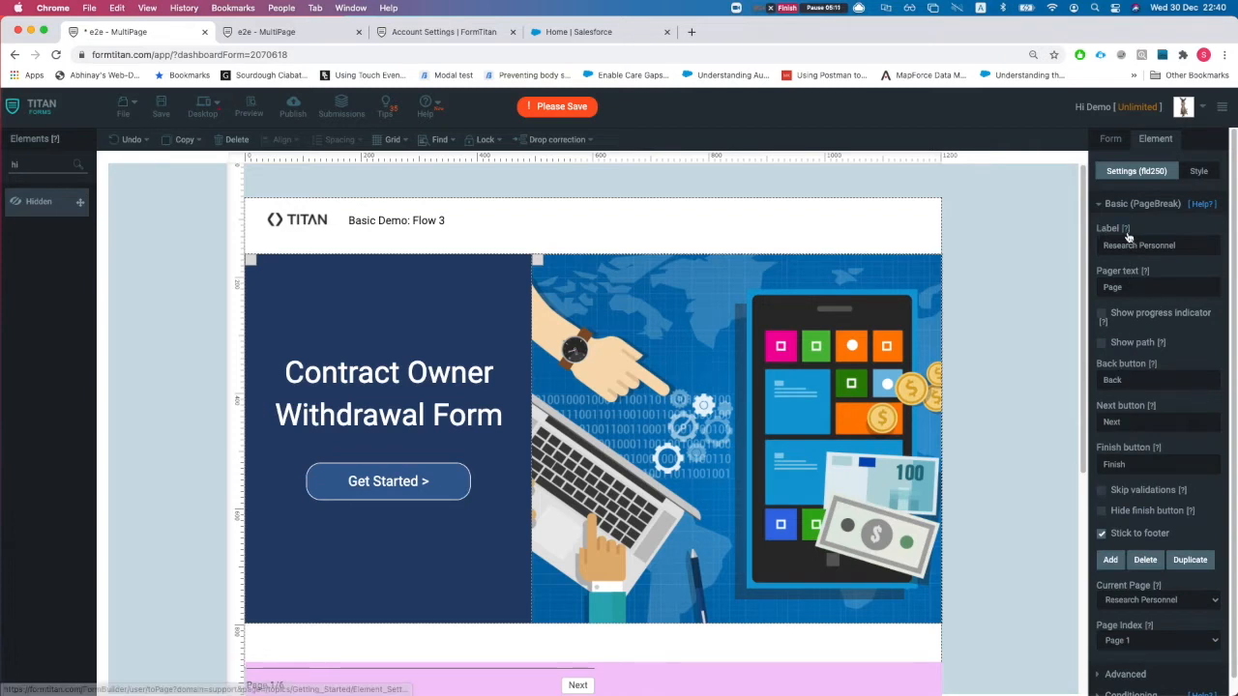
scroll(1151, 425, down, 1)
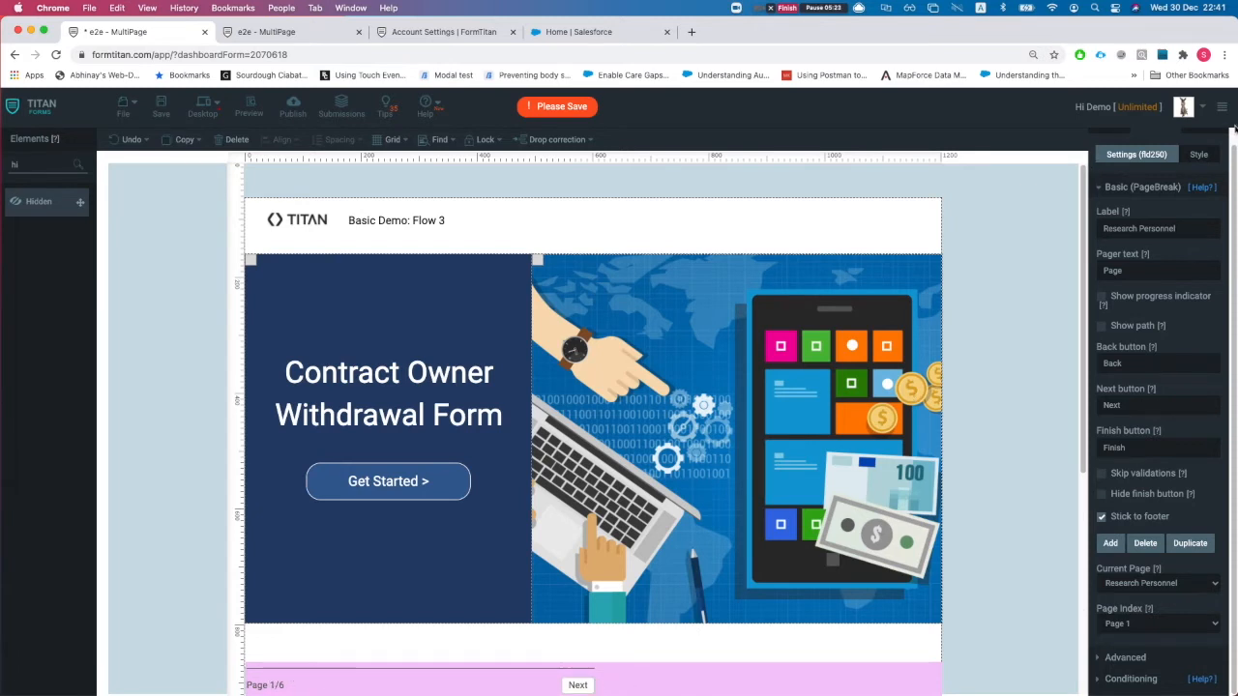
- Show the page break's Element Style options
click(1111, 138)
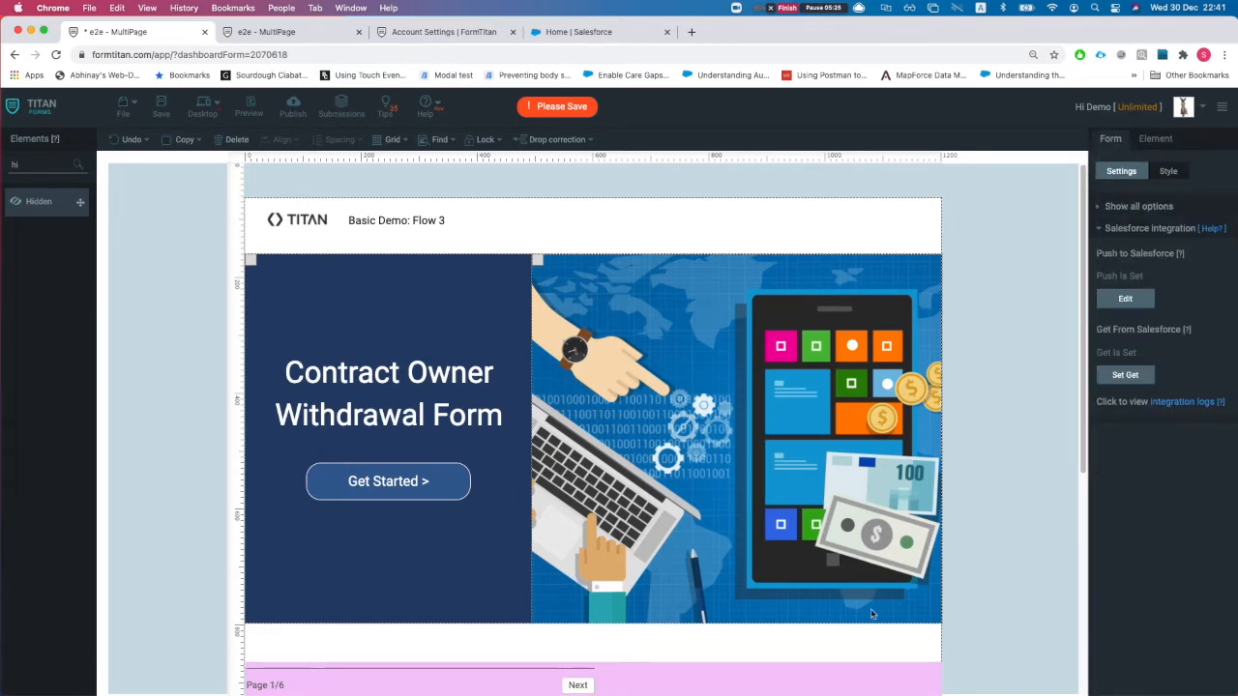
click(1154, 140)
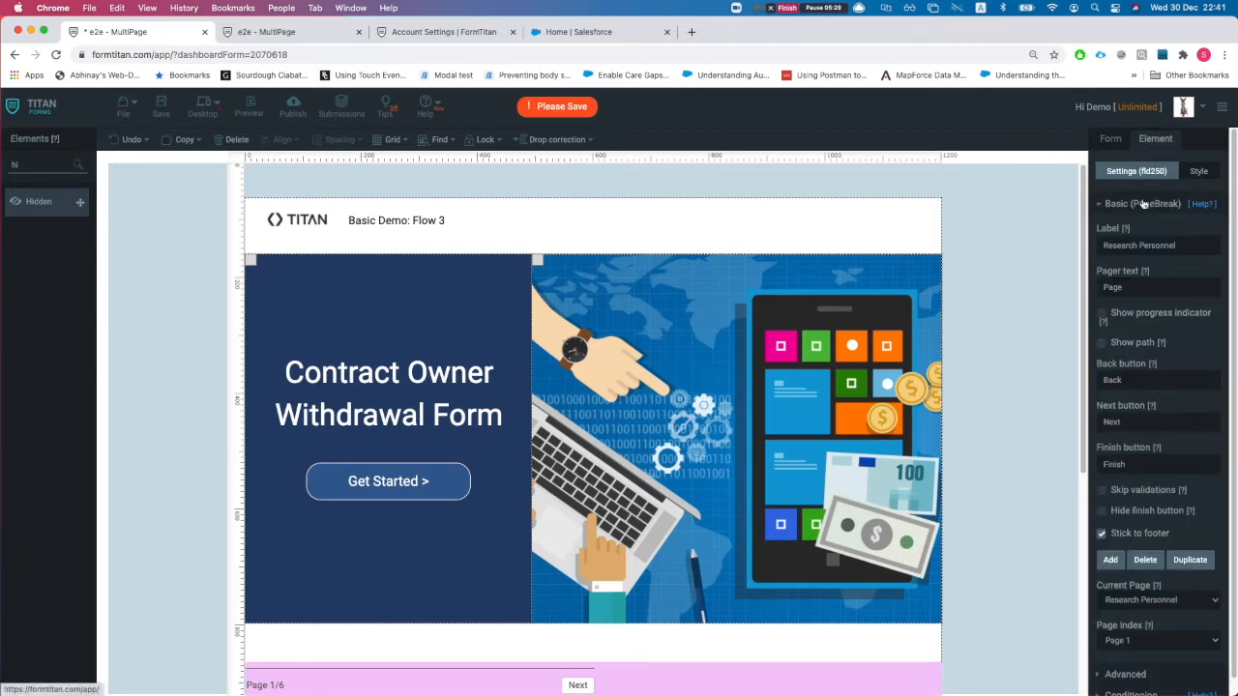
click(1194, 173)
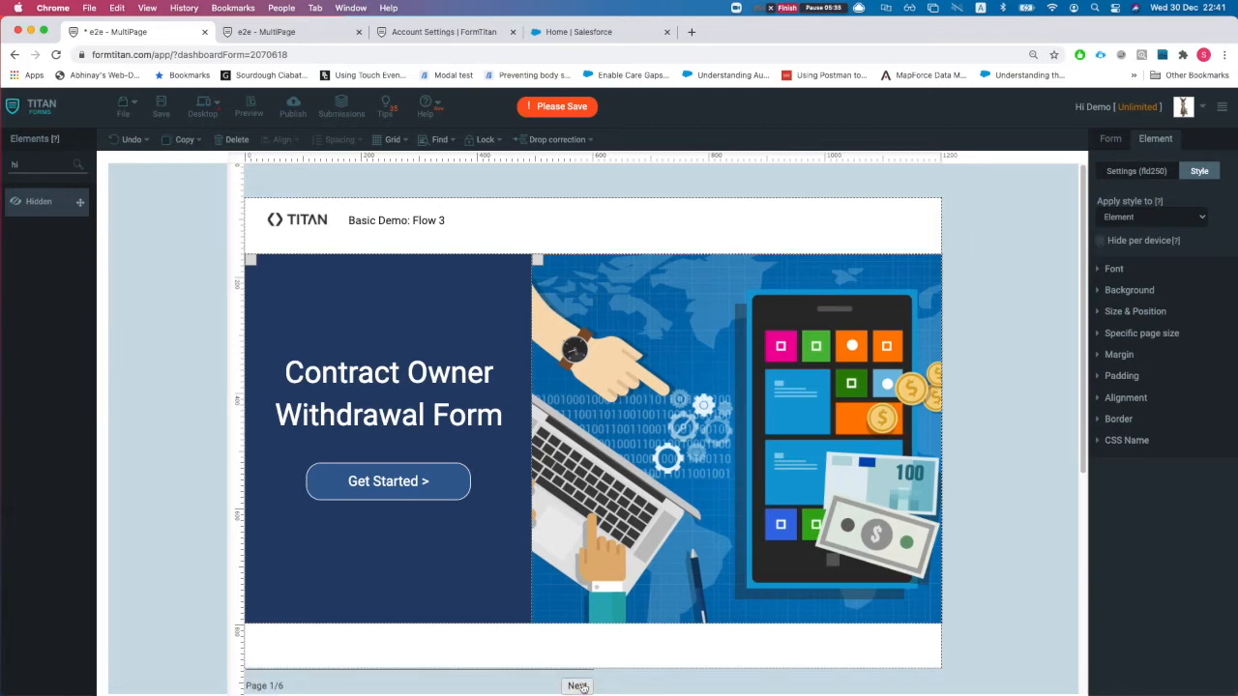
- Hide the cover page break per device, confirm Get Started stays Go Next, then go to page 2
click(1101, 241)
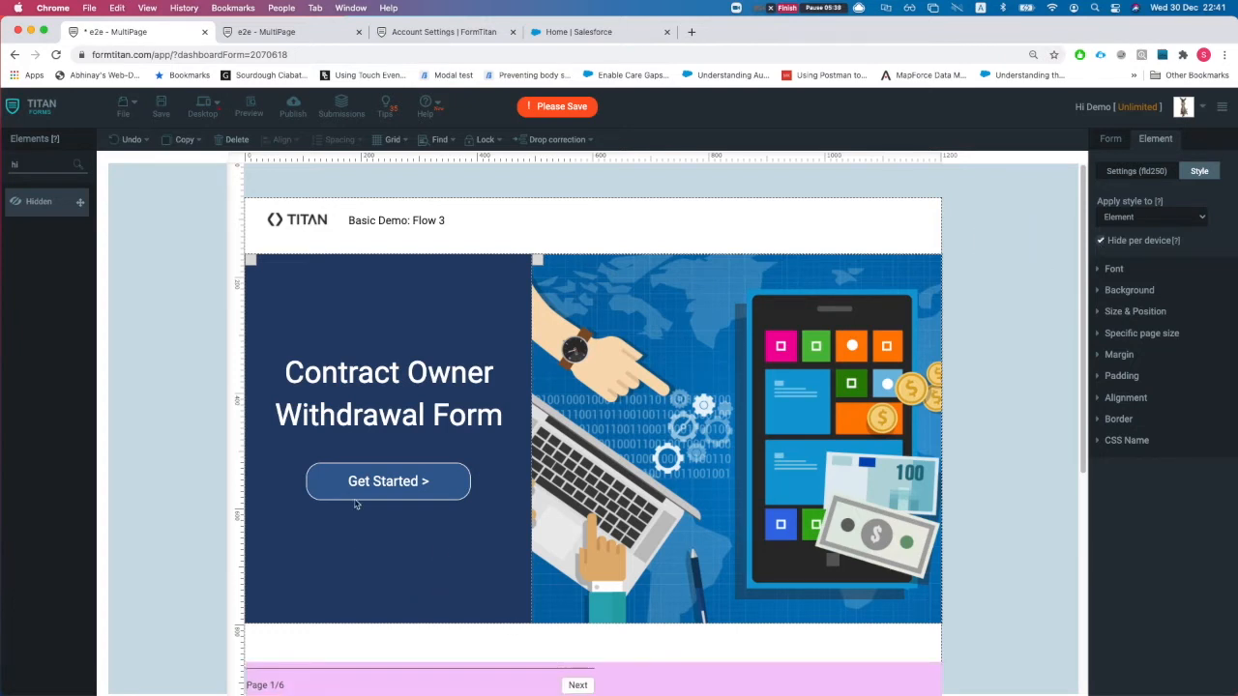
click(386, 496)
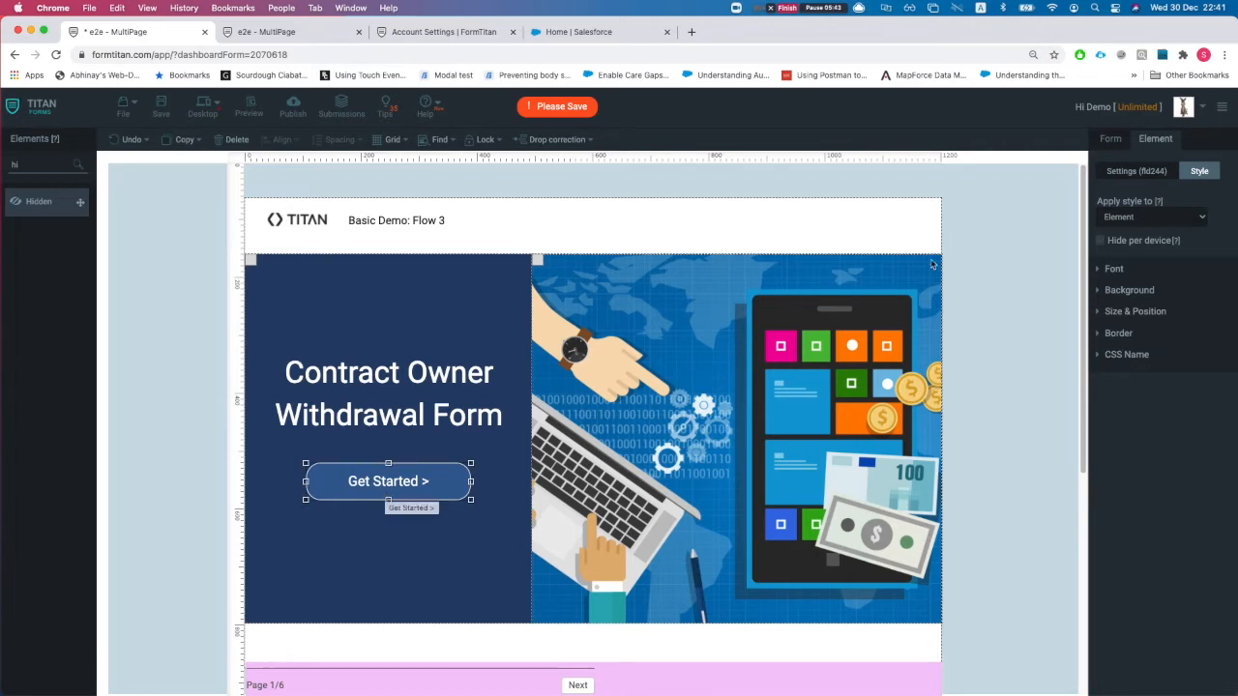
click(1148, 170)
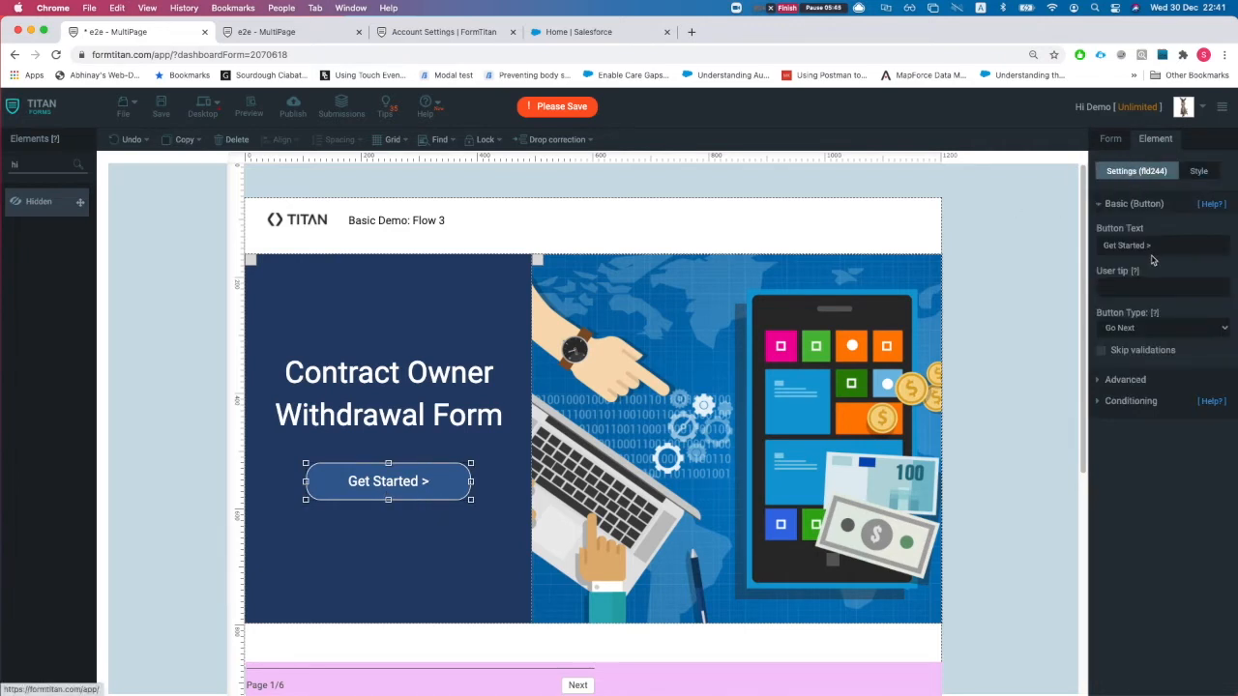
click(1120, 328)
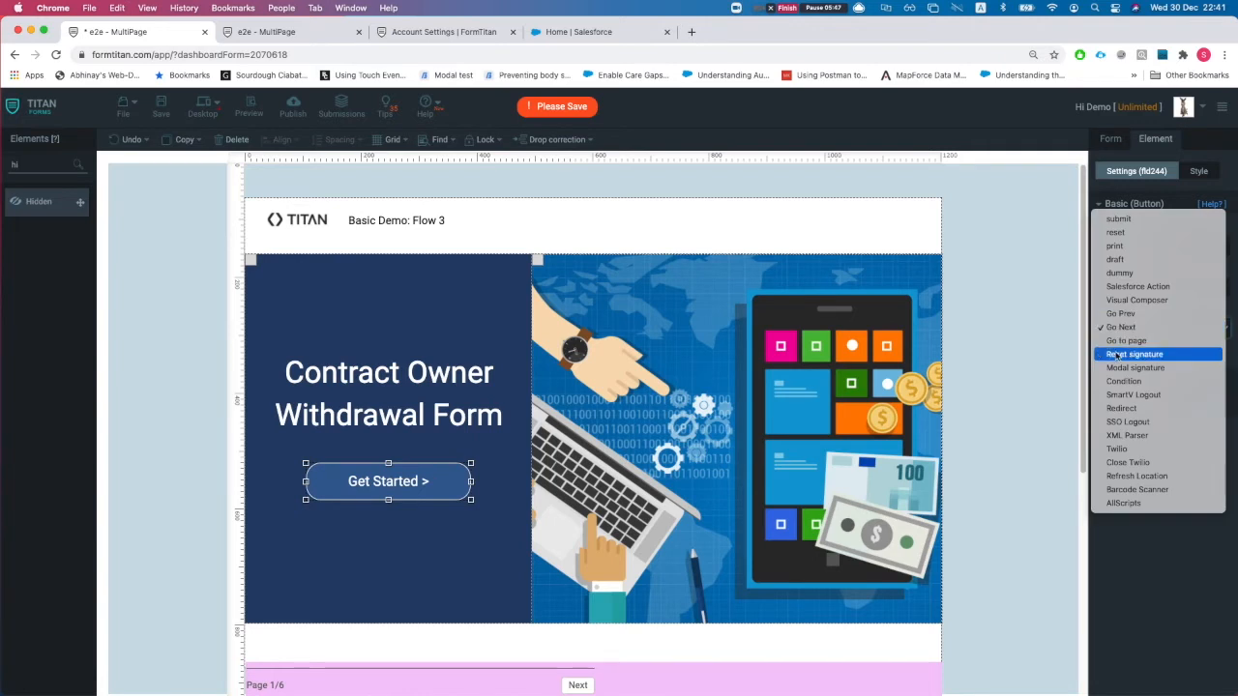
click(1006, 332)
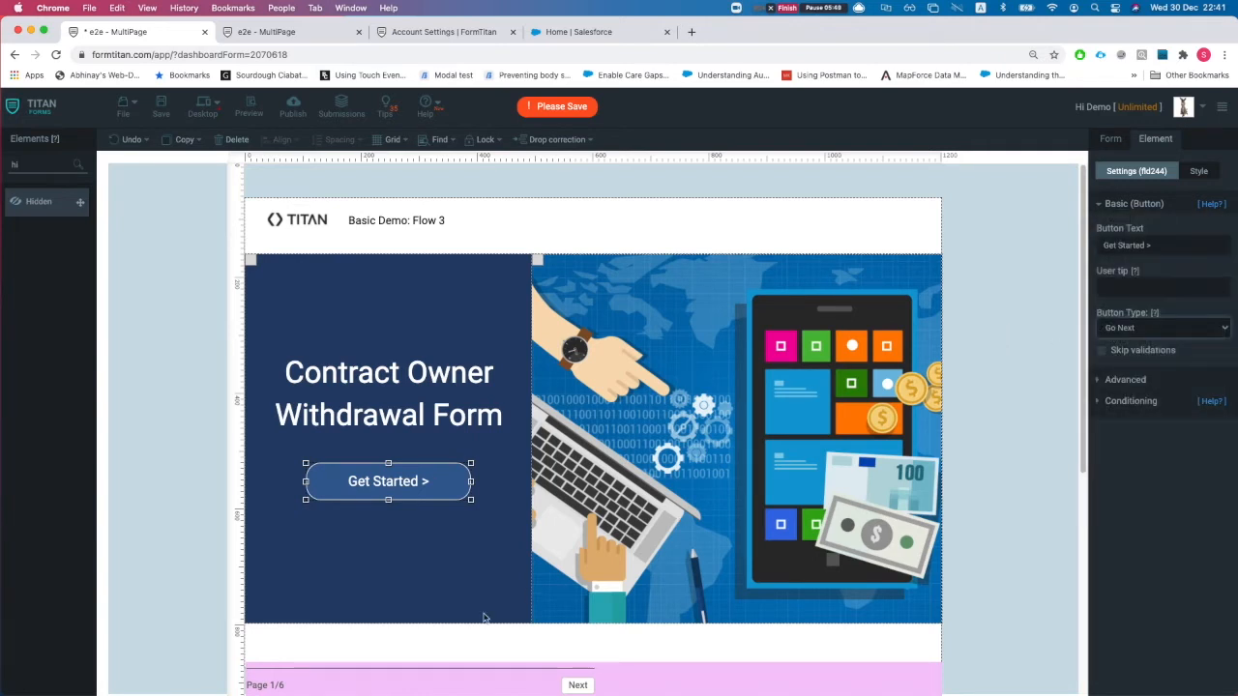
click(577, 685)
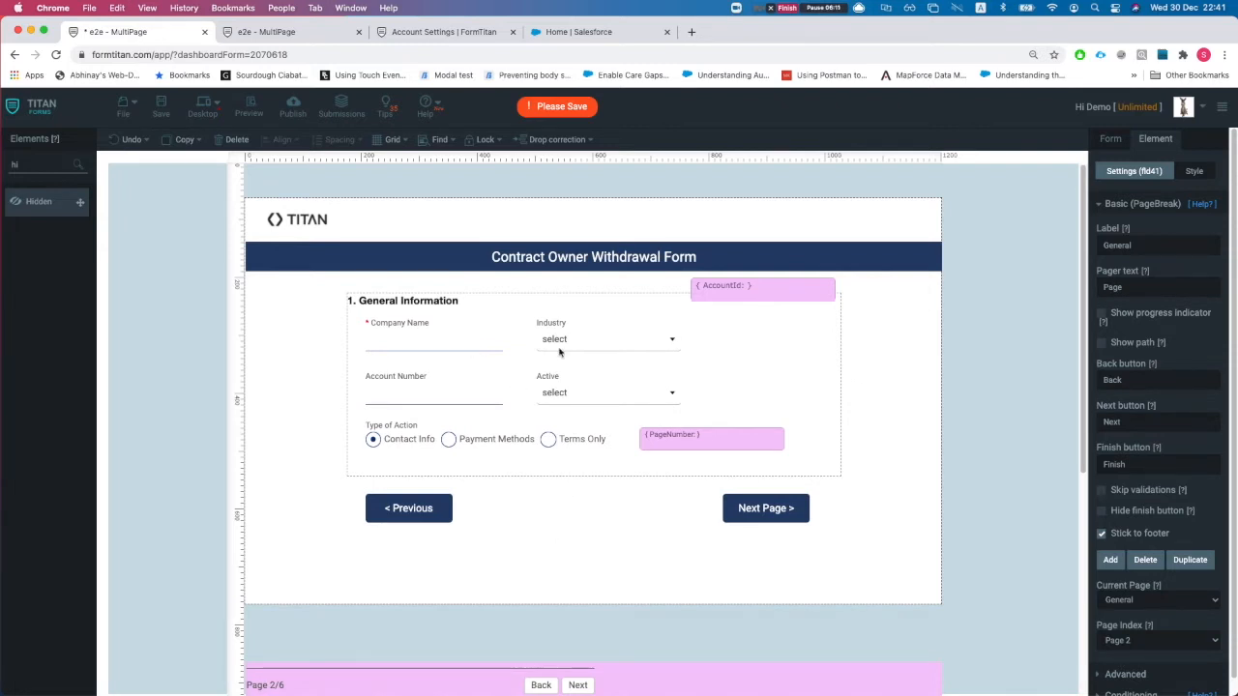
click(760, 300)
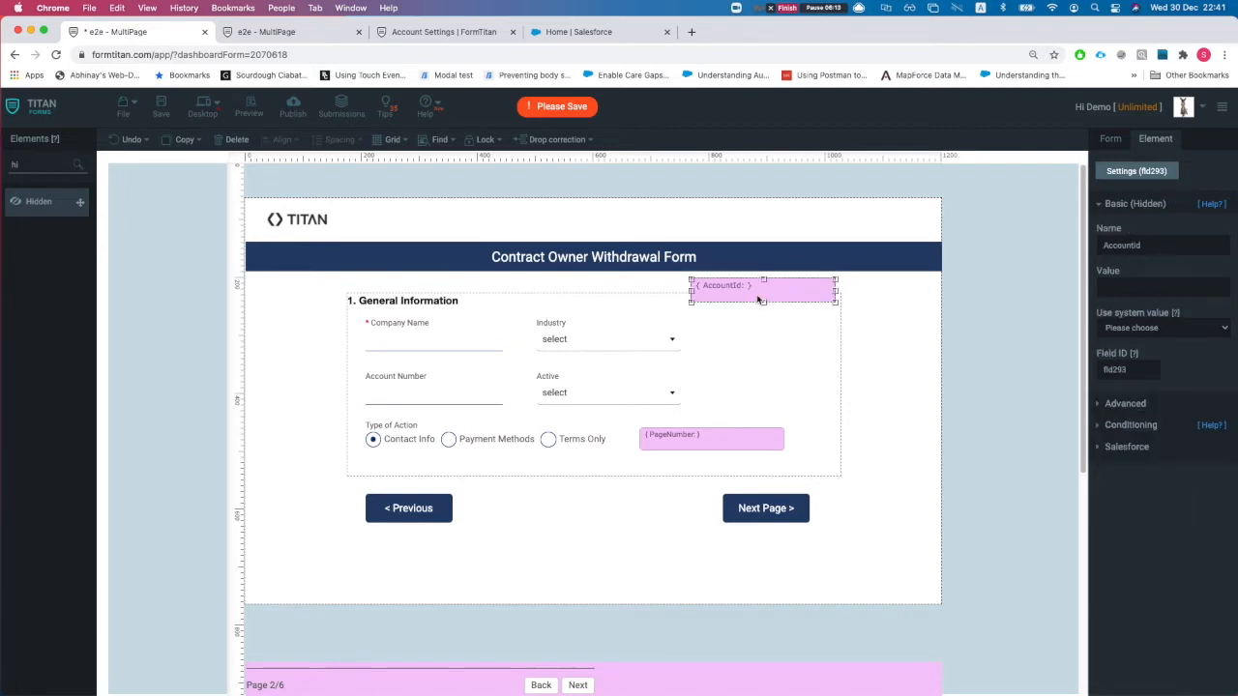
click(458, 346)
click(625, 348)
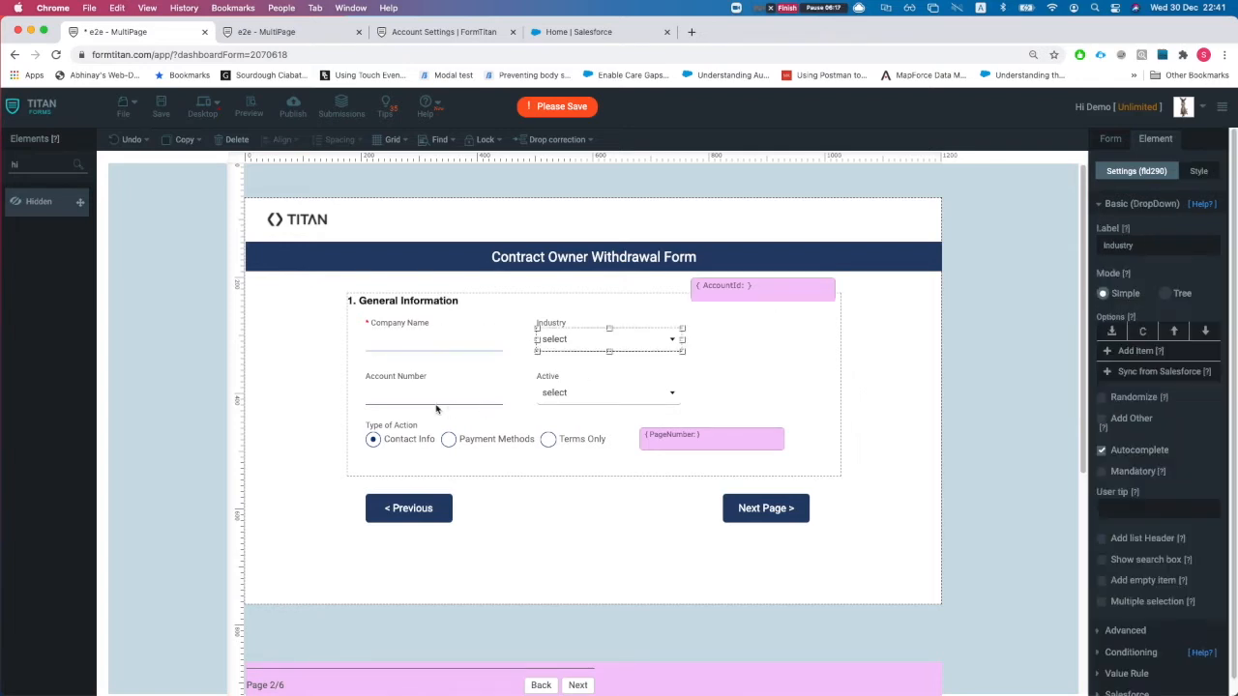
click(437, 399)
click(578, 403)
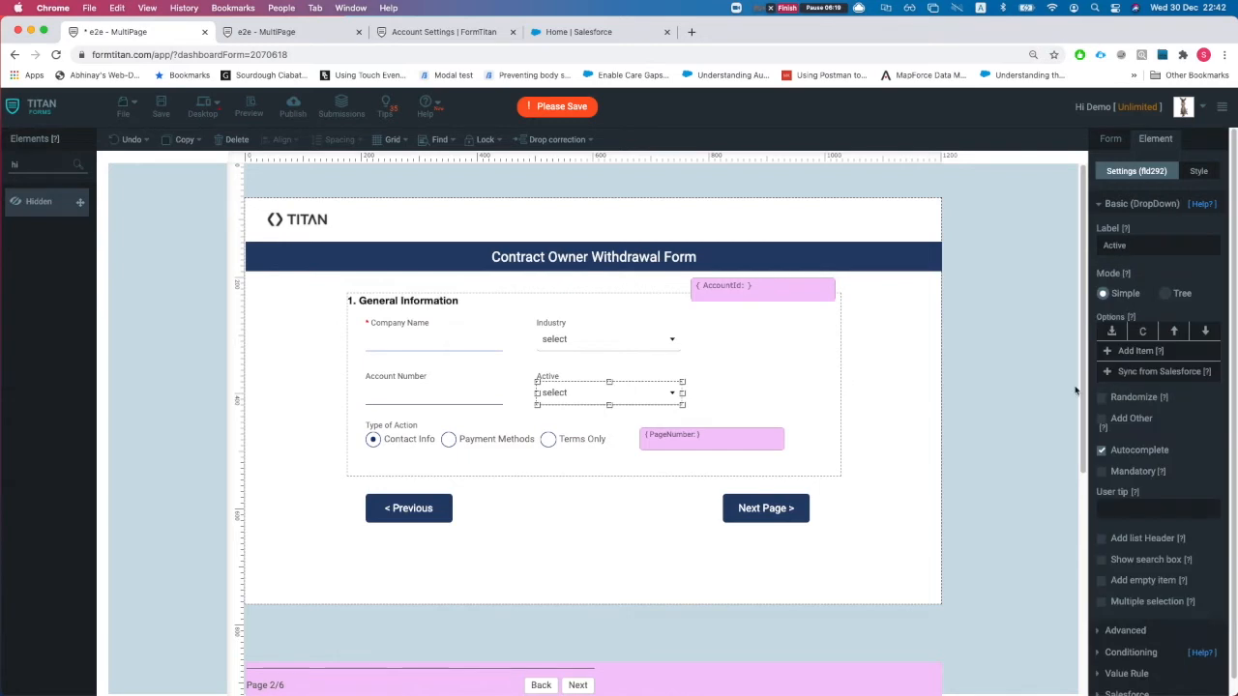
scroll(1151, 609, down, 1)
click(1131, 637)
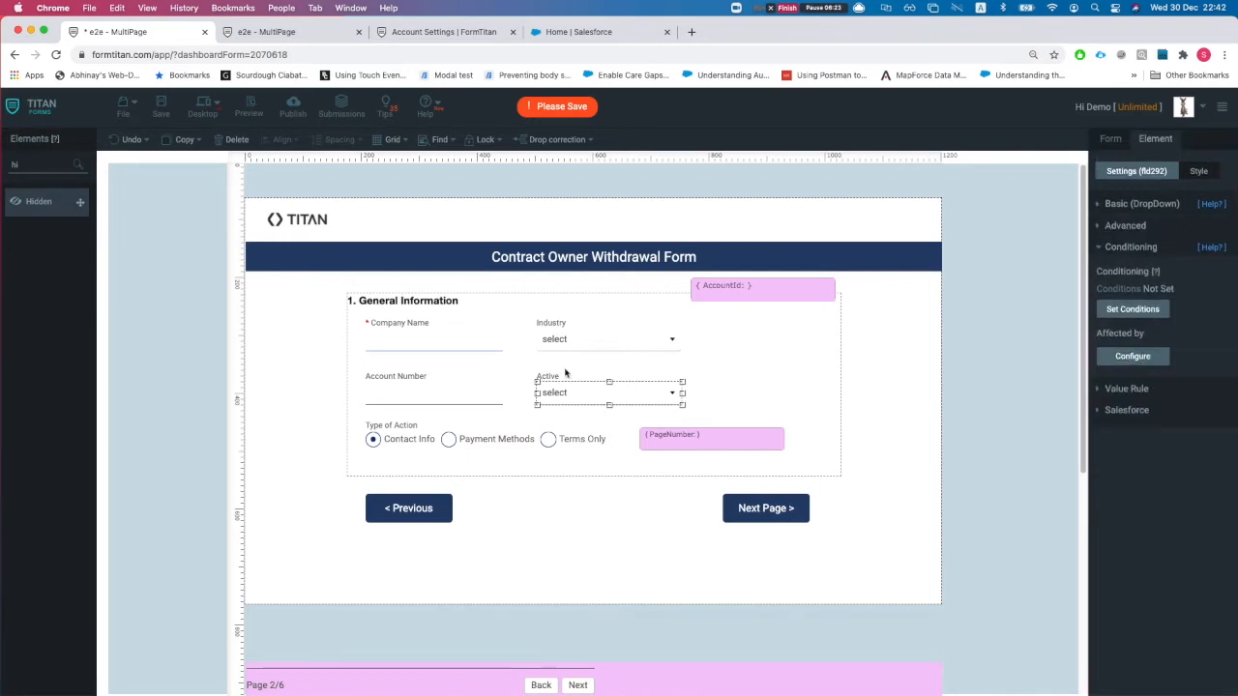
click(1124, 358)
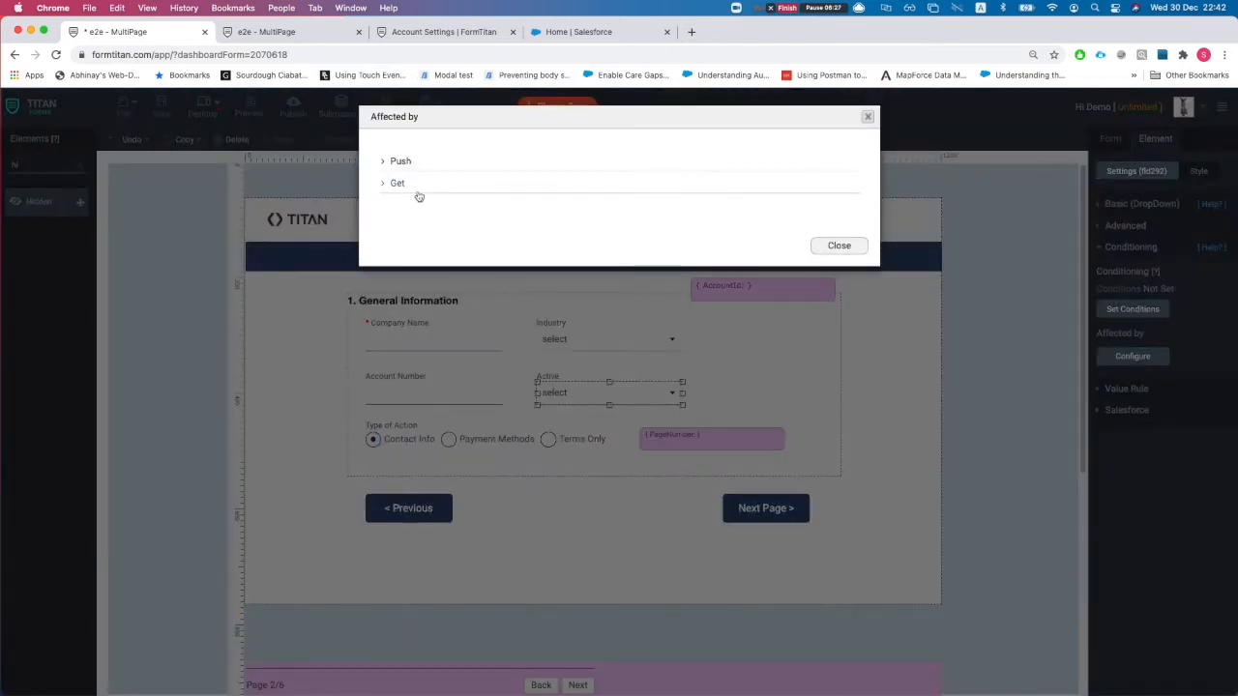
click(408, 165)
click(411, 166)
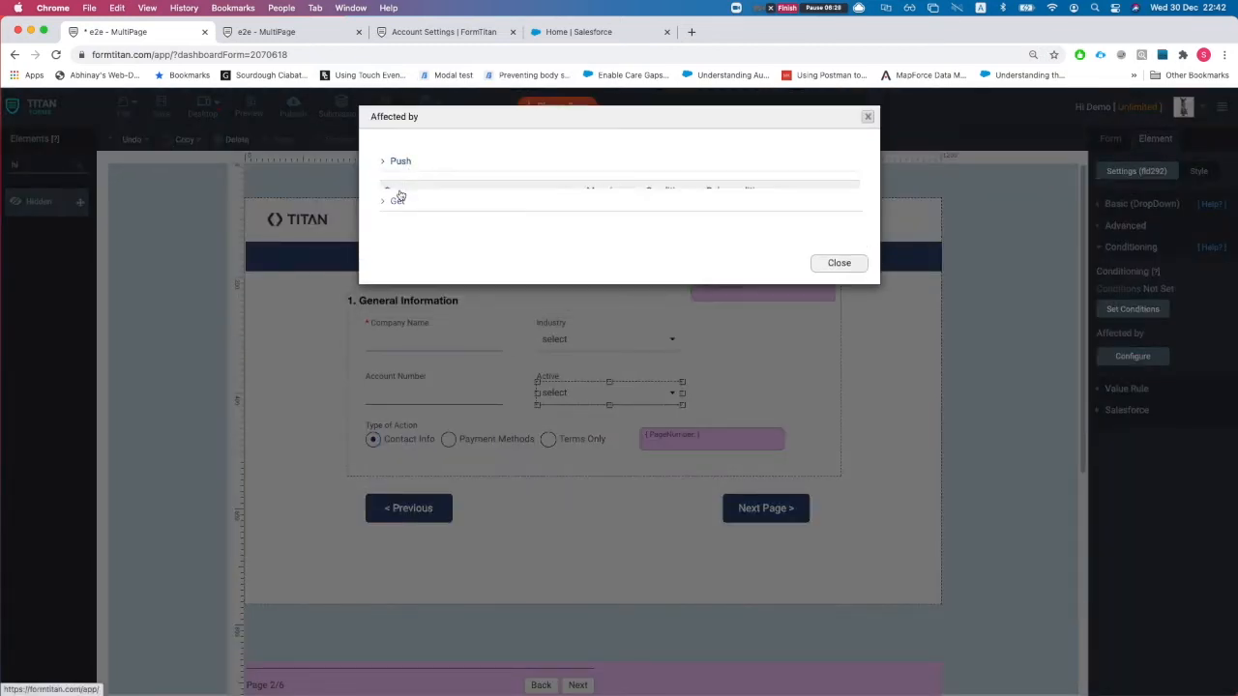
click(397, 186)
click(406, 184)
click(407, 167)
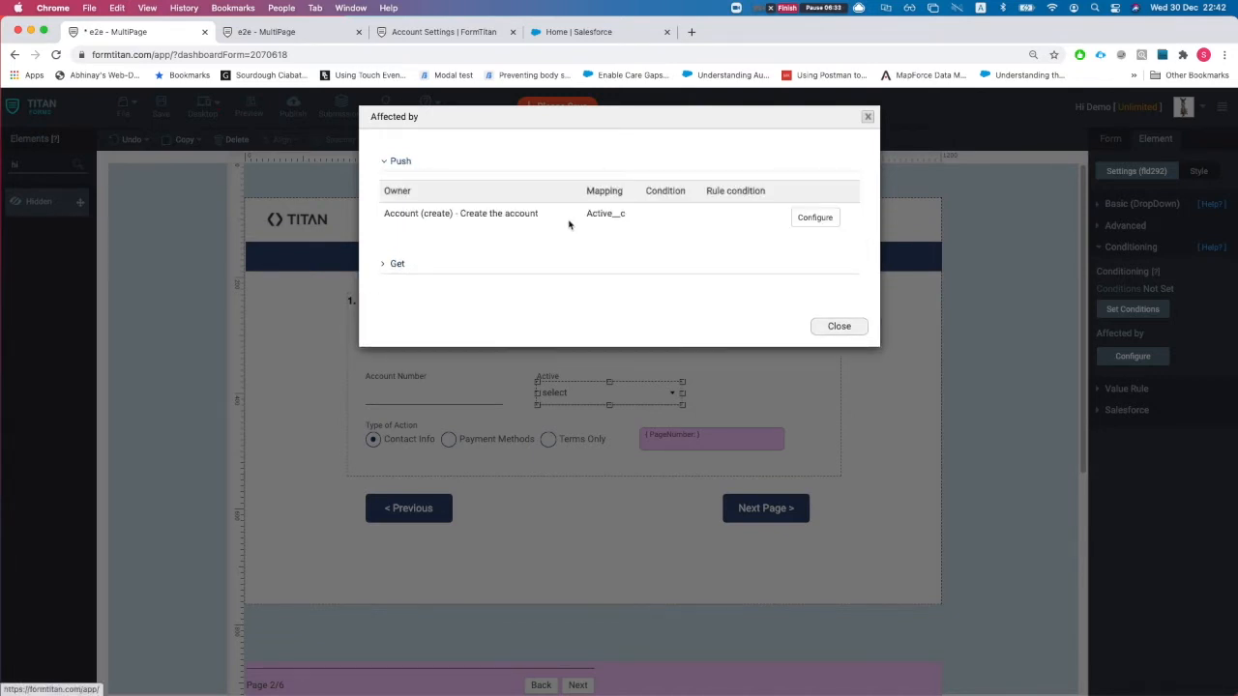
drag(583, 215, 636, 218)
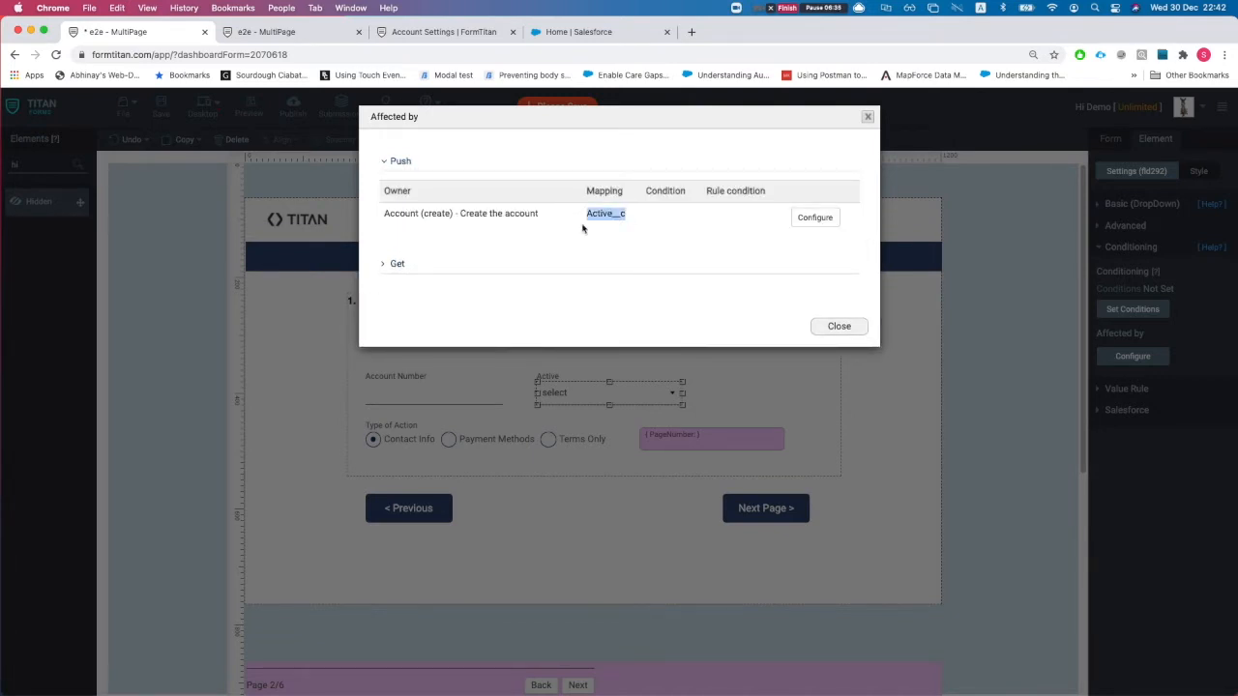
click(397, 266)
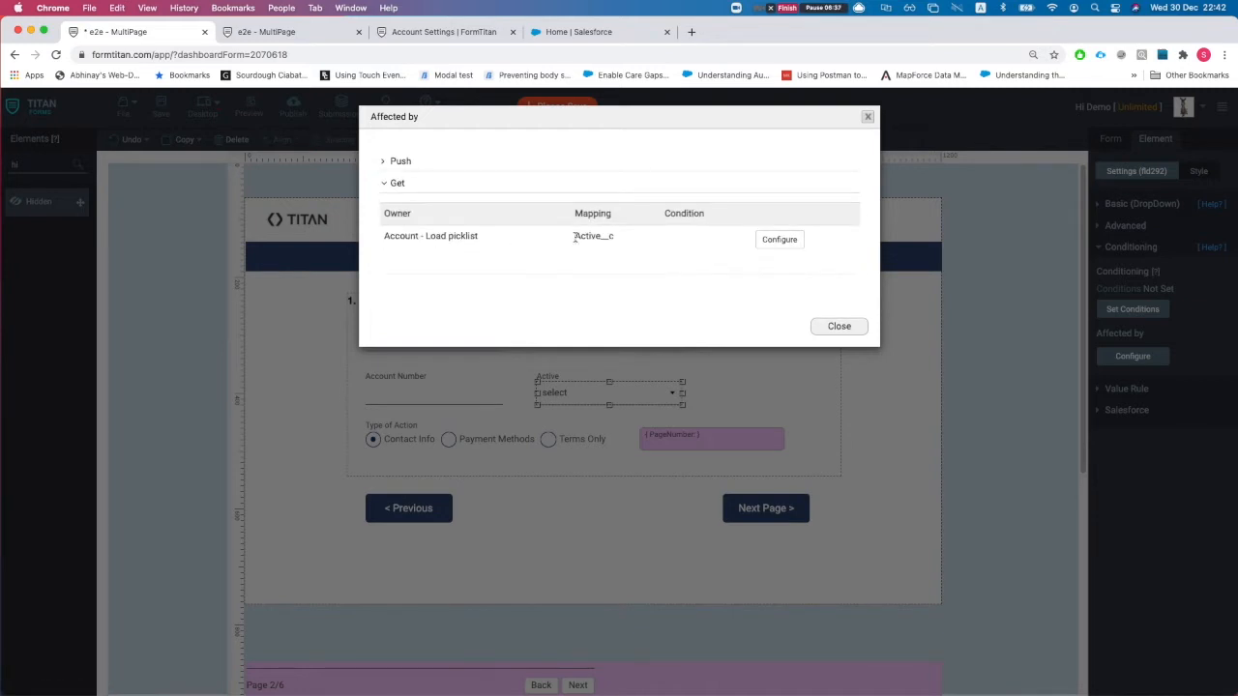
drag(576, 236, 621, 246)
click(814, 332)
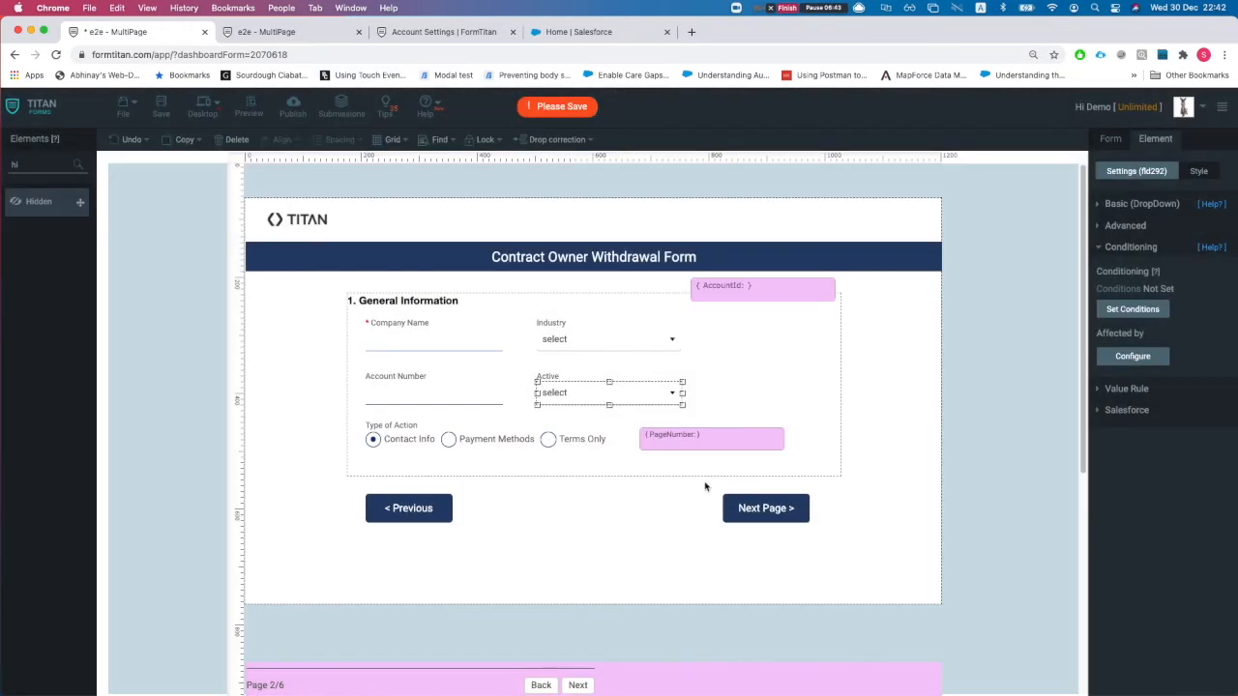
click(467, 445)
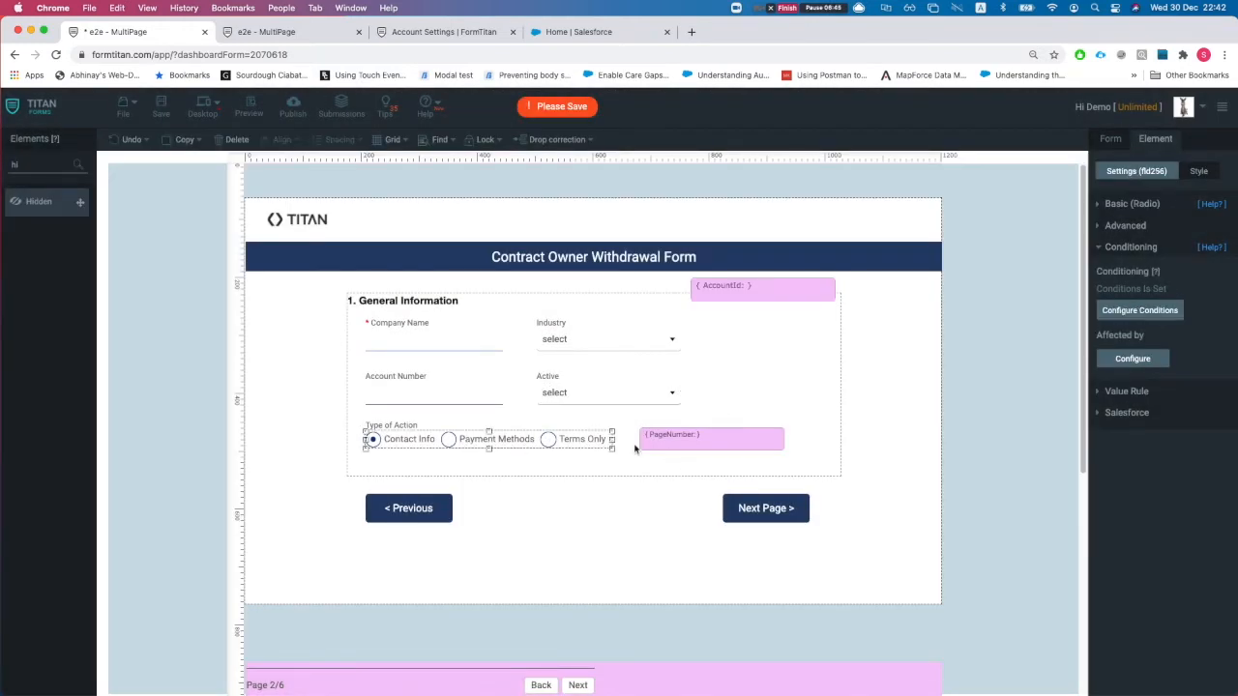
click(650, 447)
click(630, 443)
click(1134, 359)
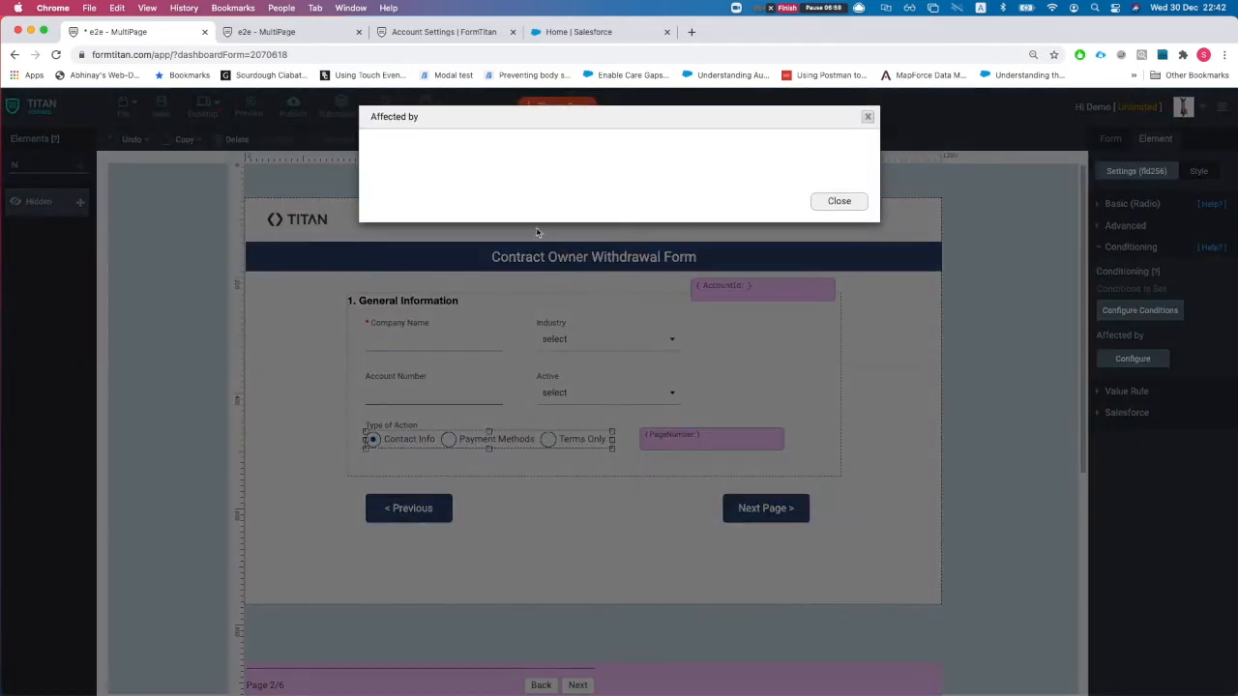
click(832, 201)
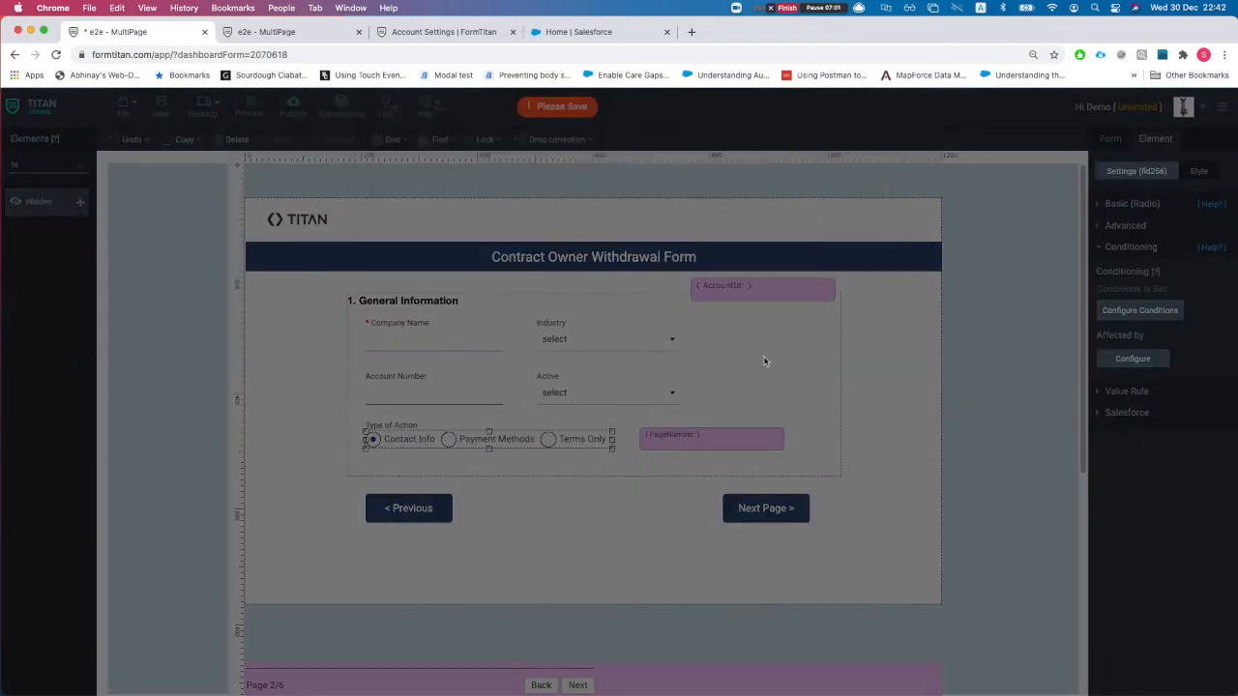
click(1146, 314)
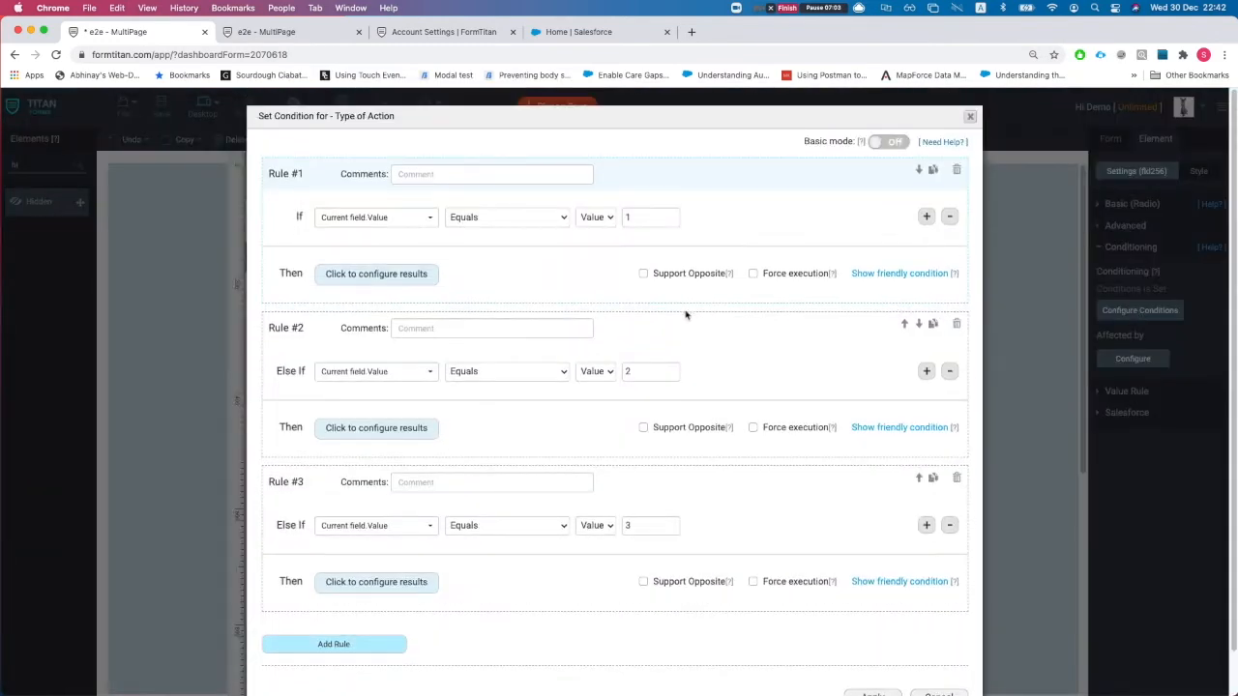
scroll(505, 254, down, 1)
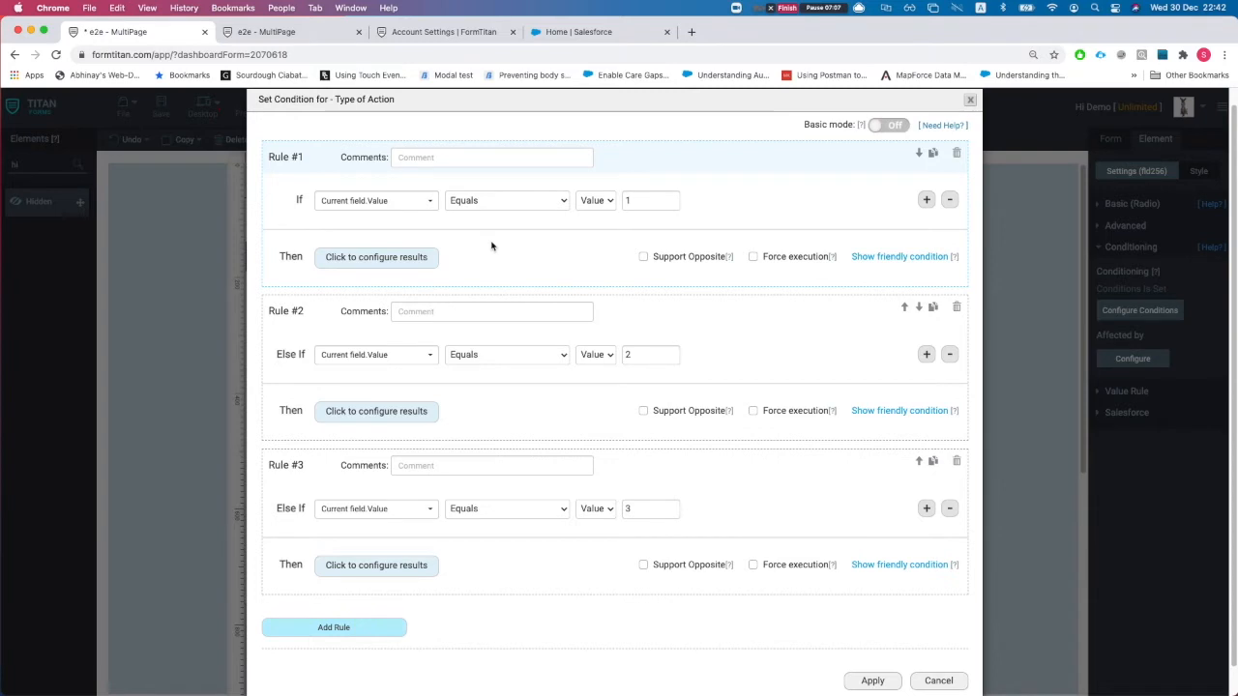
click(377, 207)
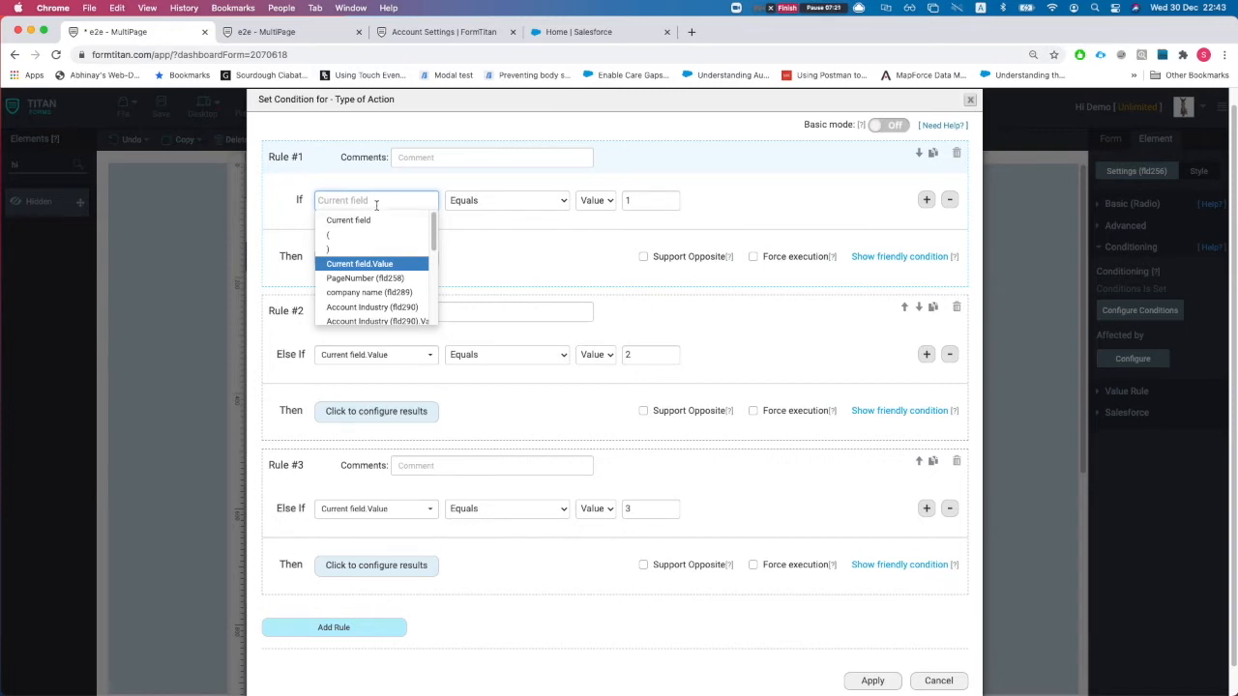
text(cc)
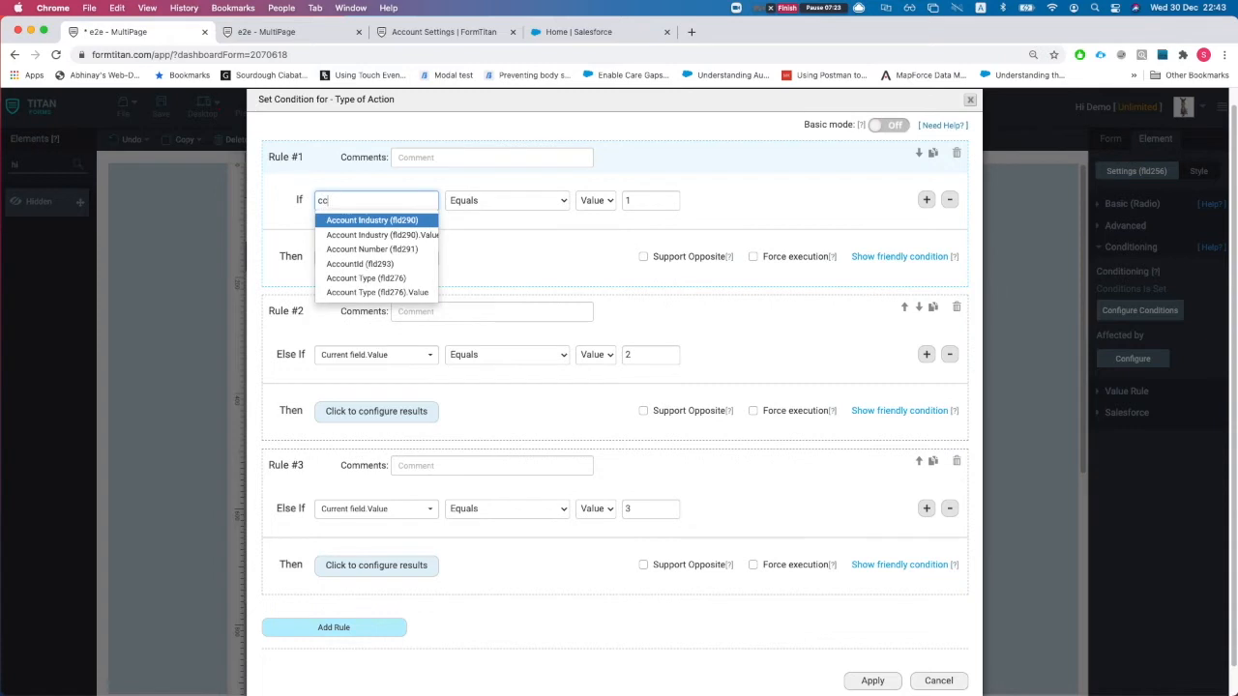
key(BackSpace)
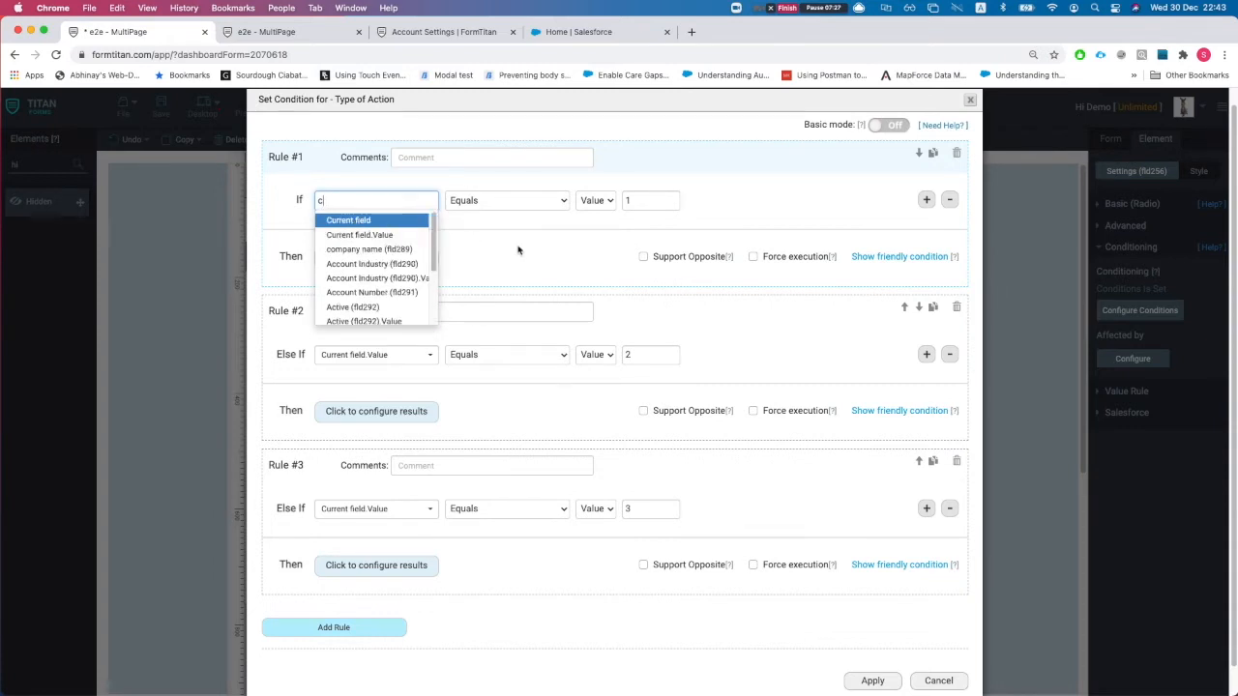
click(358, 235)
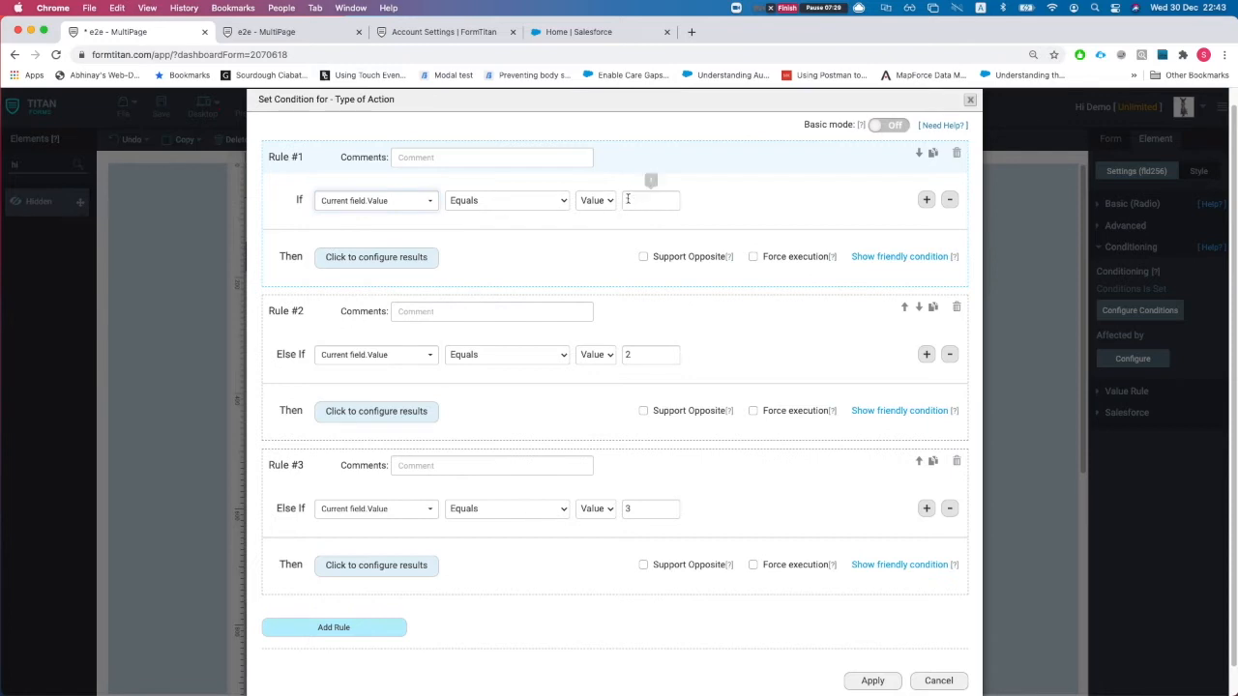
click(368, 259)
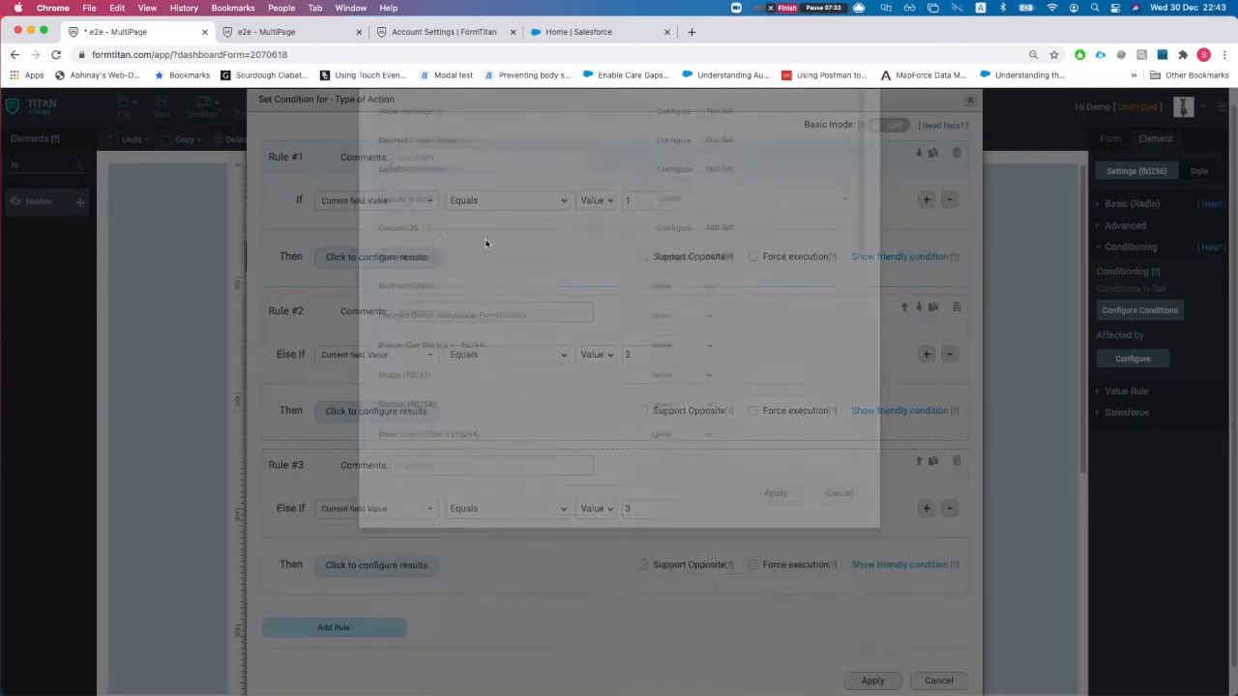
click(645, 157)
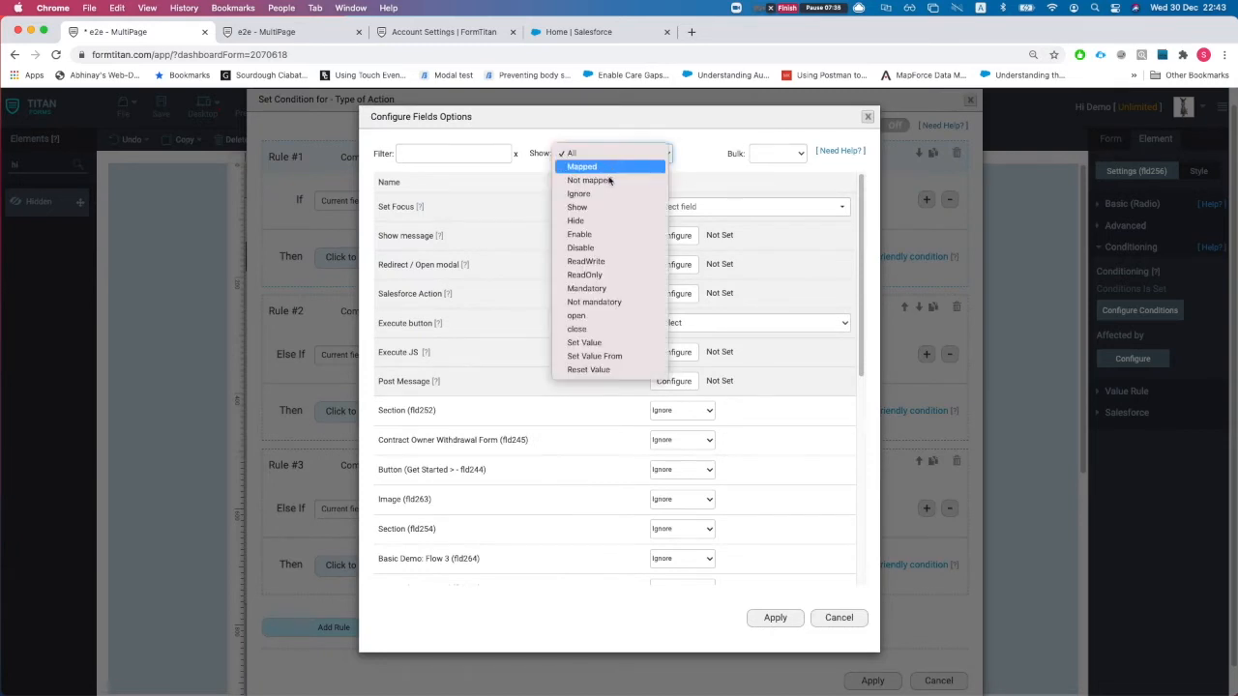
click(646, 167)
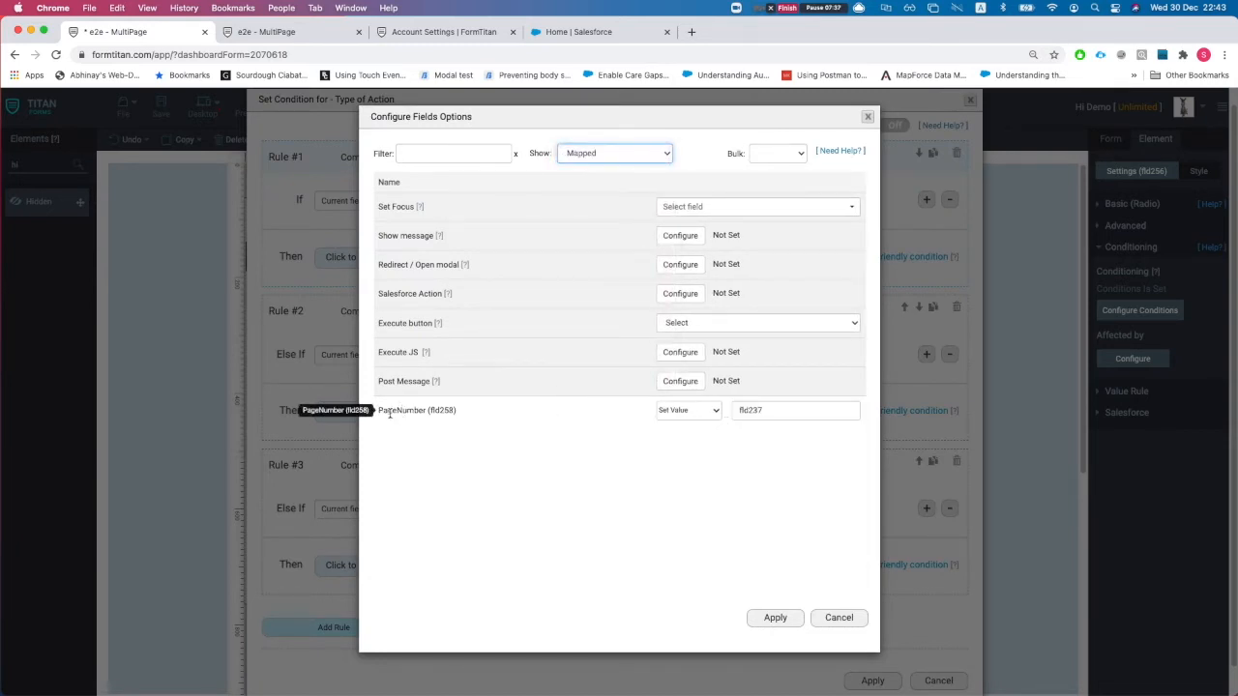
drag(384, 413, 444, 411)
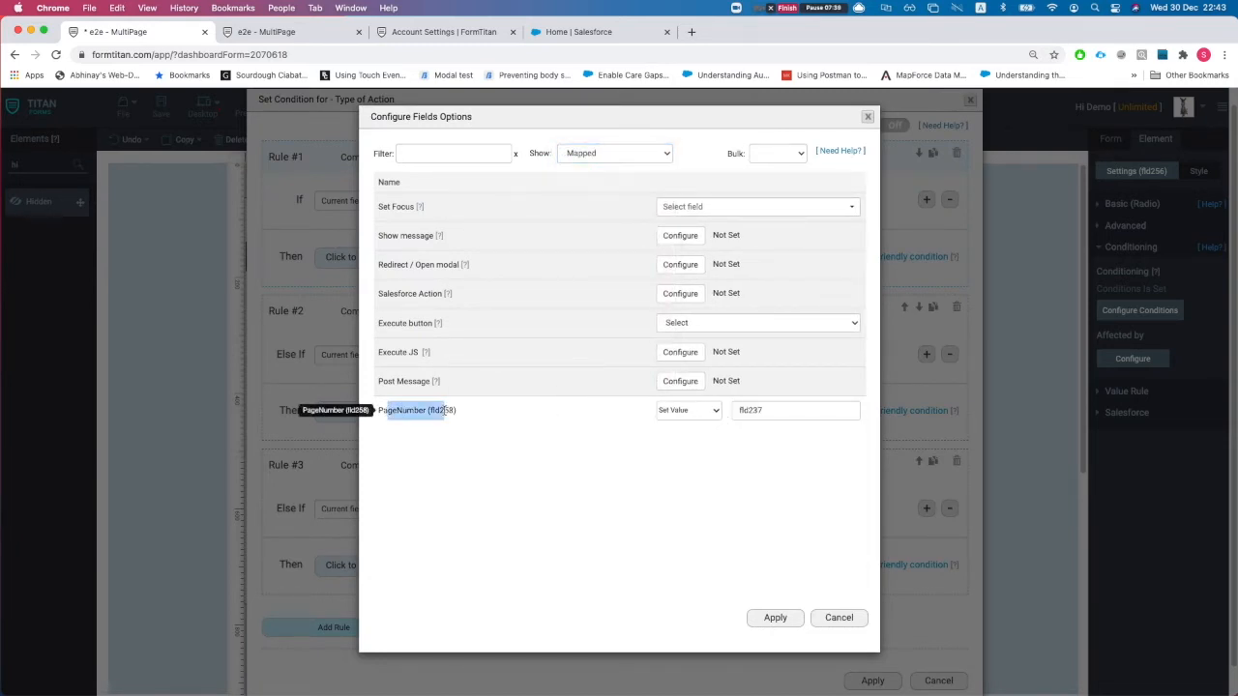
click(399, 414)
drag(424, 413, 385, 413)
click(774, 411)
drag(774, 411, 750, 413)
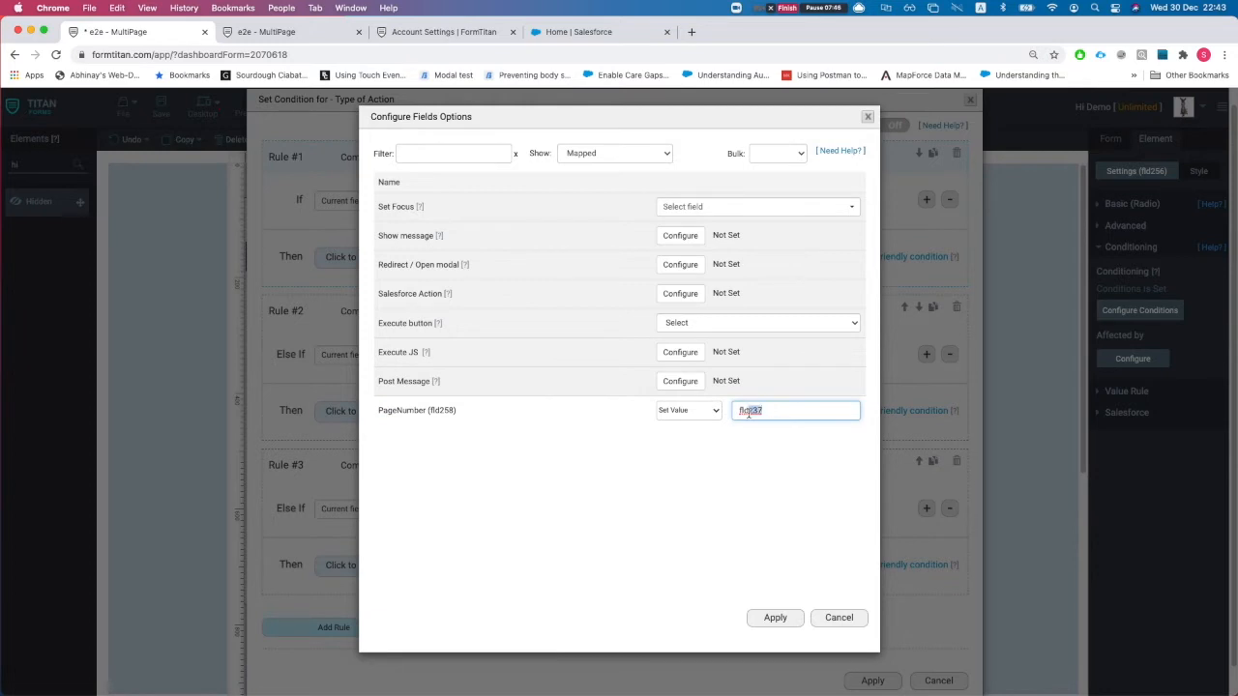
click(839, 621)
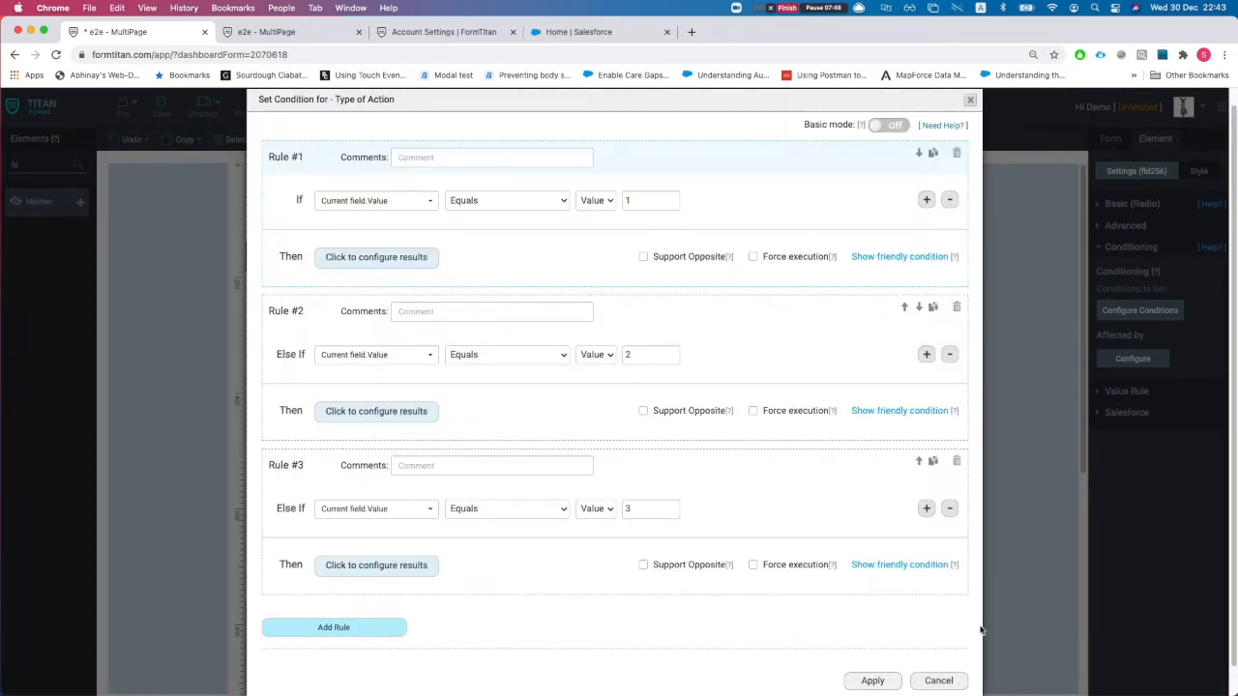
click(939, 680)
click(806, 686)
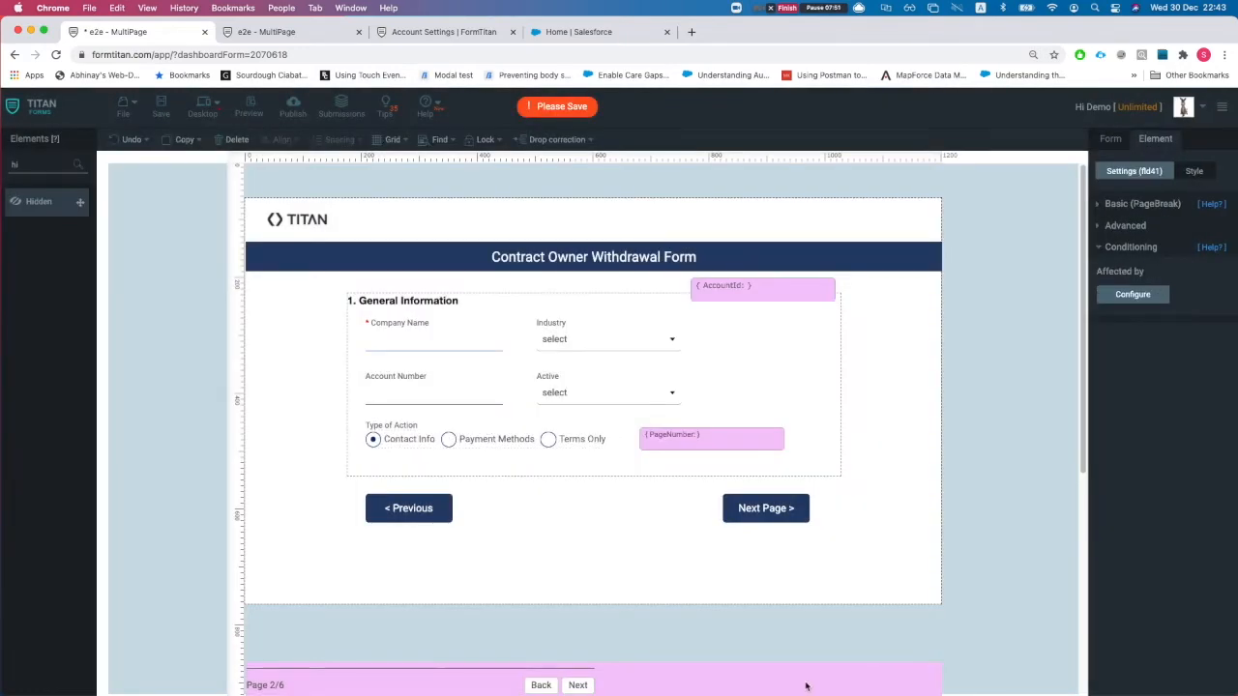
click(1163, 205)
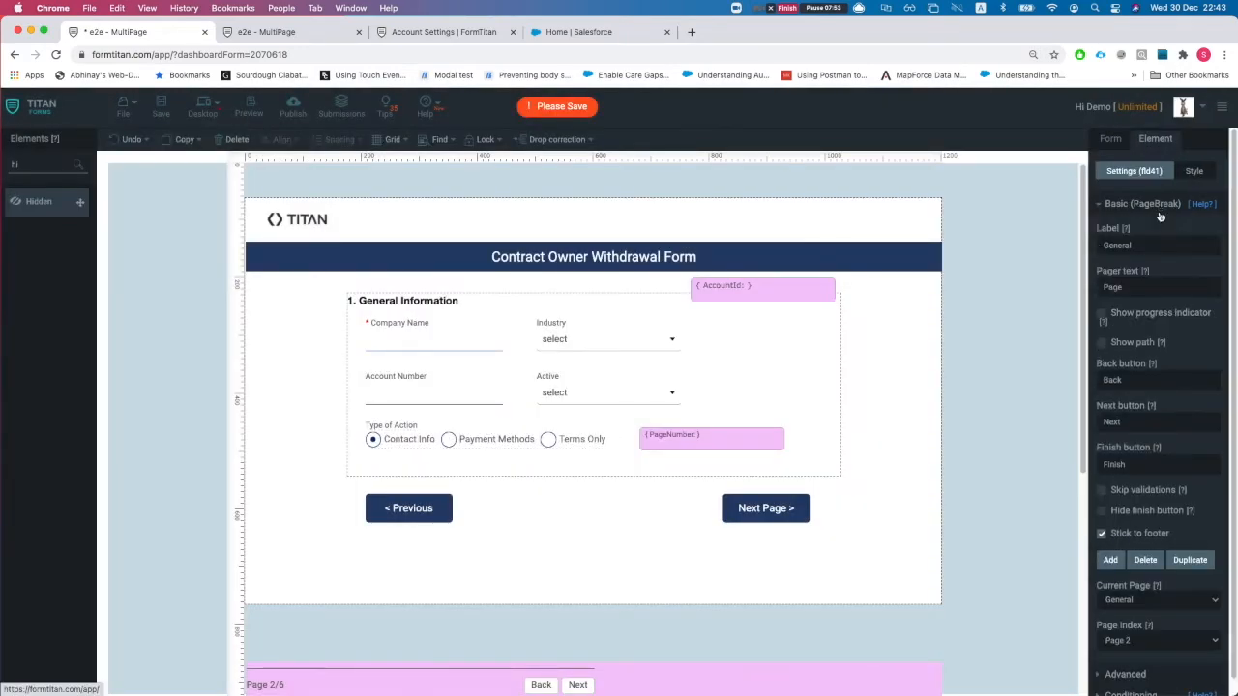
click(1146, 664)
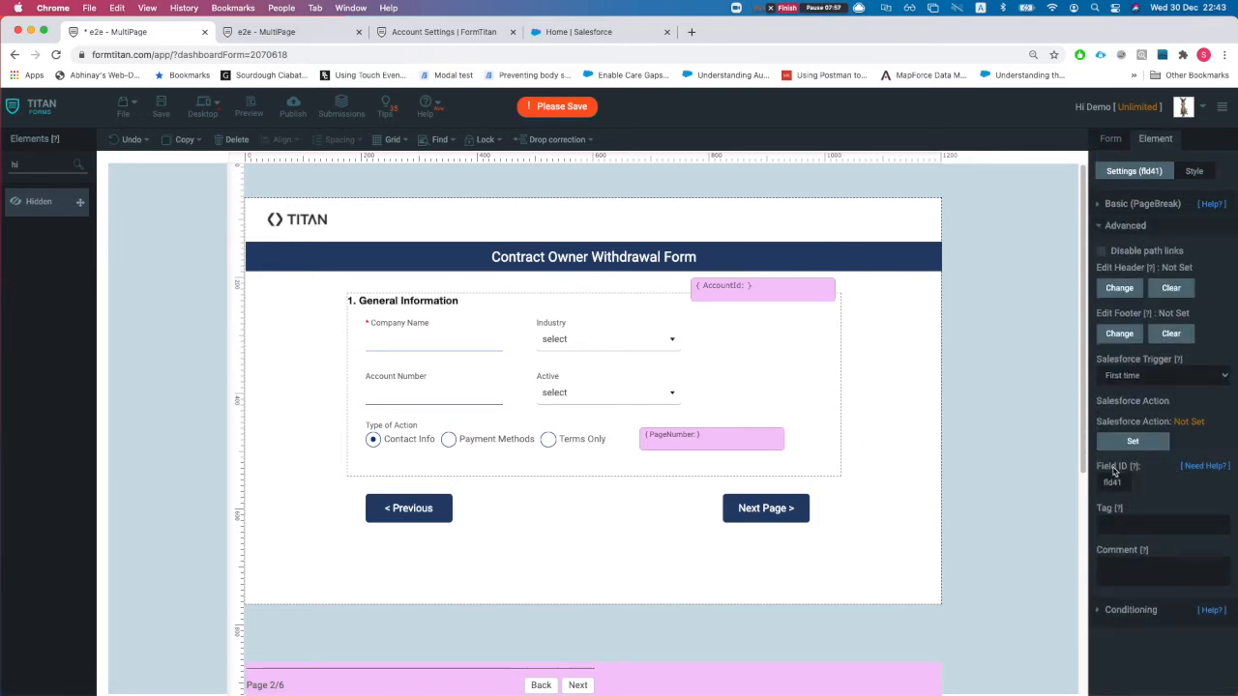
drag(1122, 482, 1094, 487)
click(689, 443)
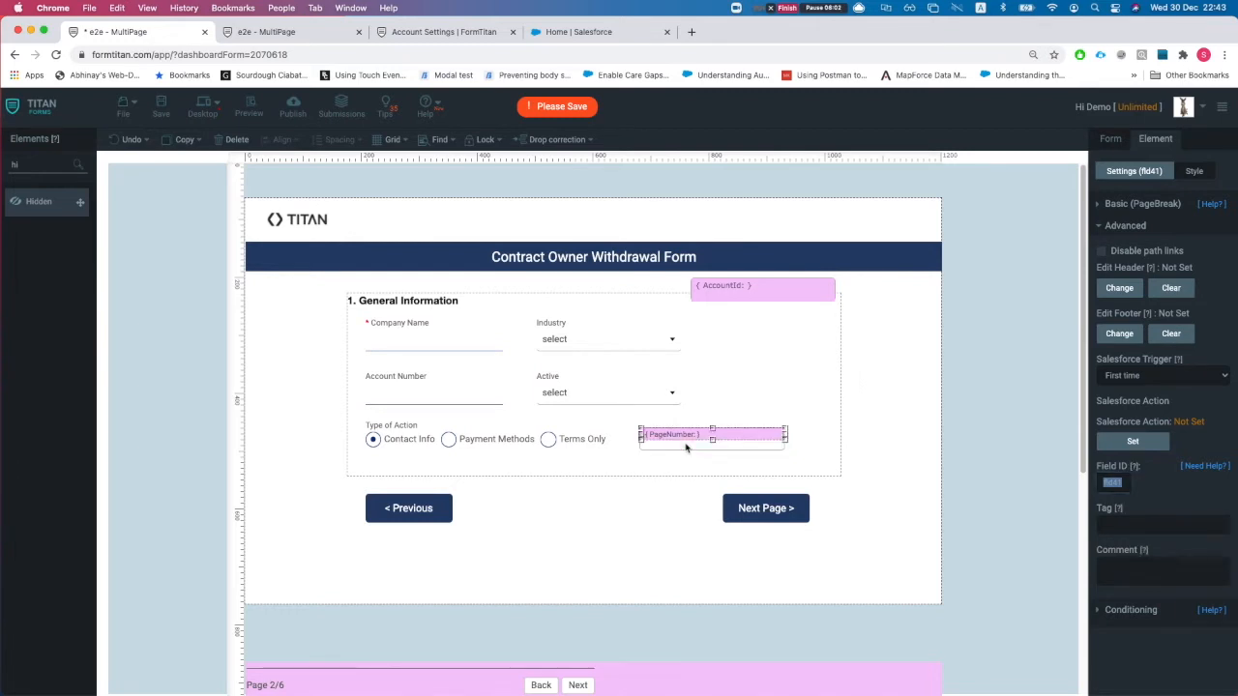
click(507, 442)
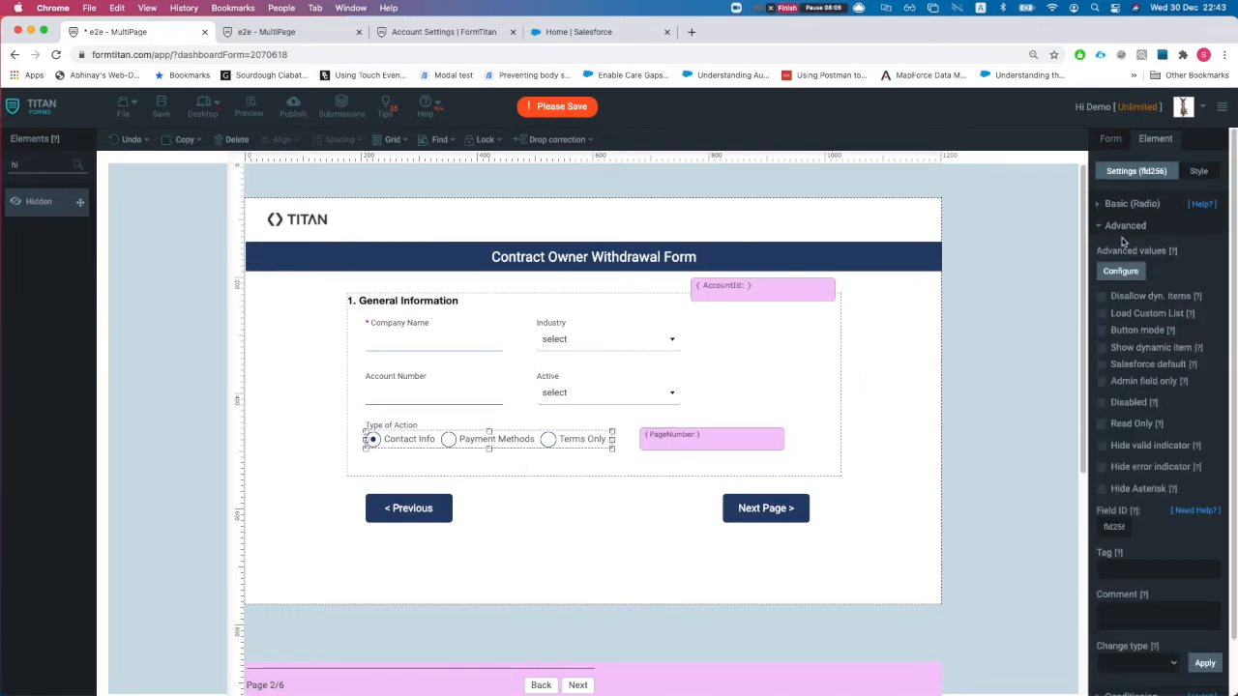
click(1110, 140)
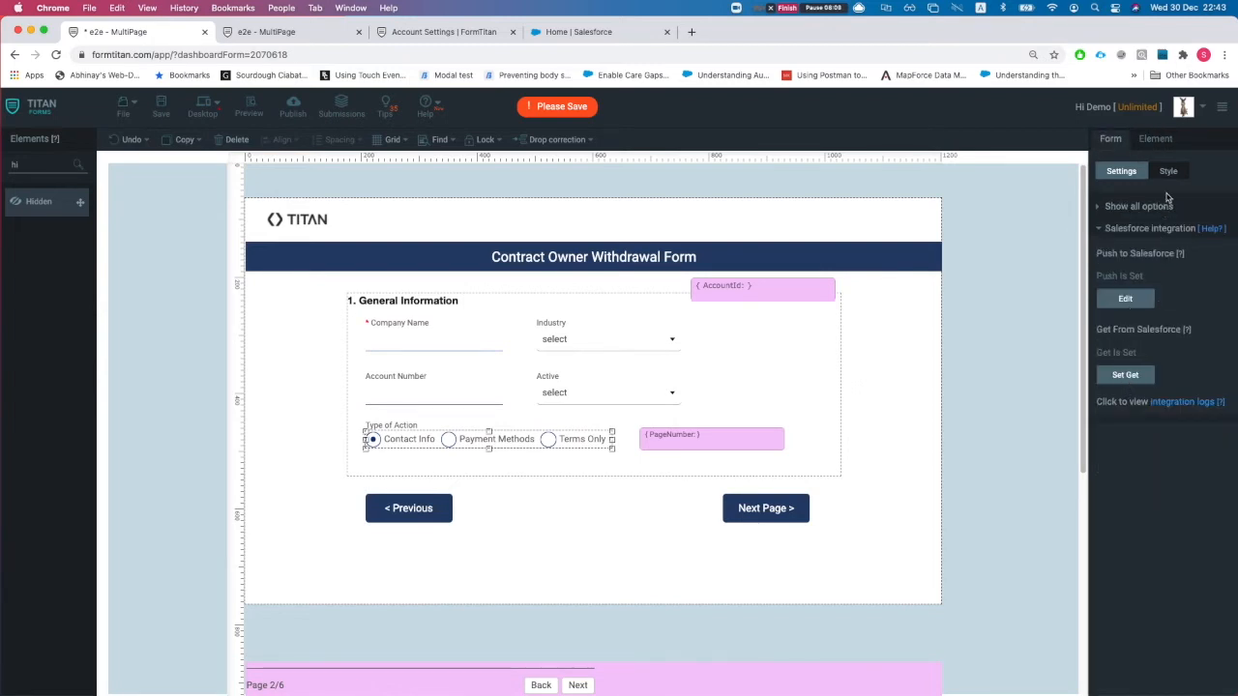
click(1167, 143)
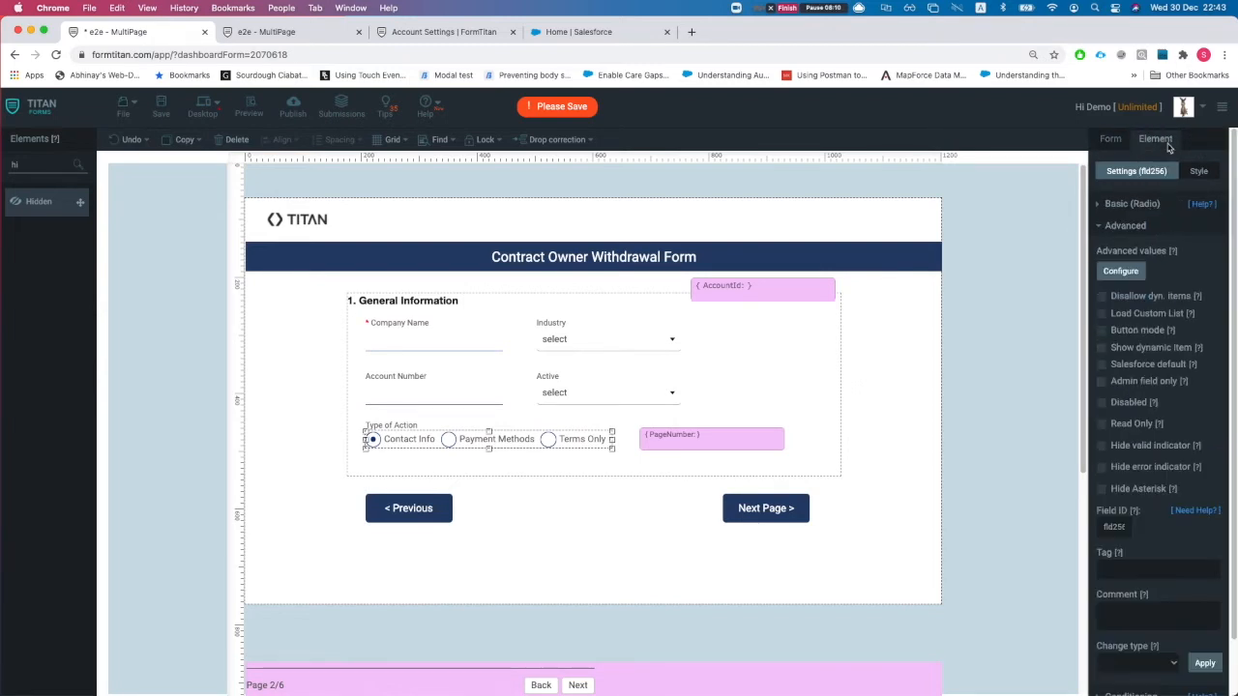
click(1130, 228)
click(1128, 249)
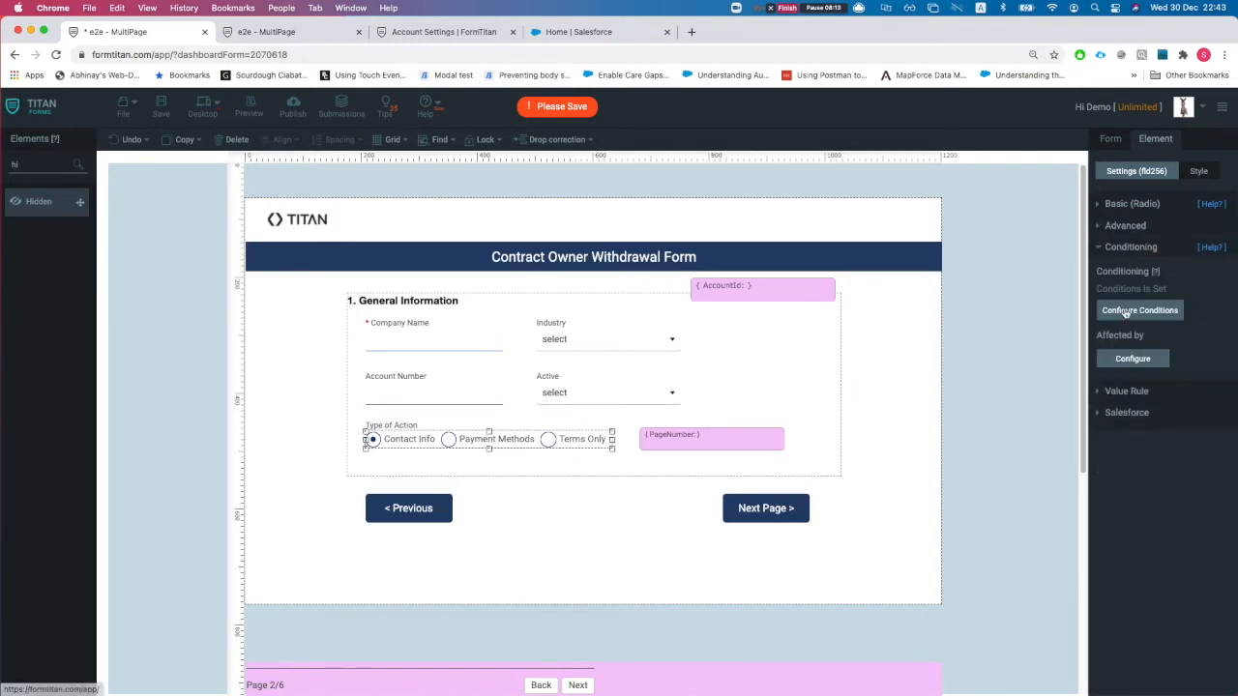
- Open Type of Action's conditions and view rule 2's mapped results without changing them
click(1131, 311)
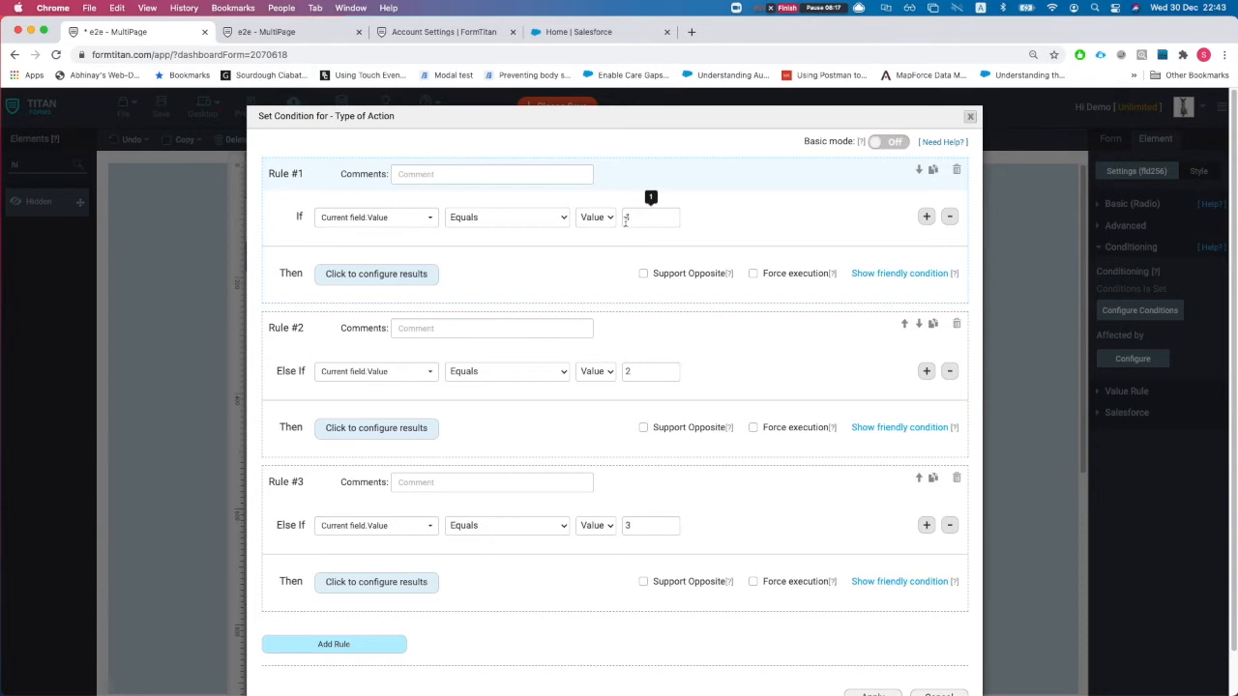
click(398, 426)
click(592, 153)
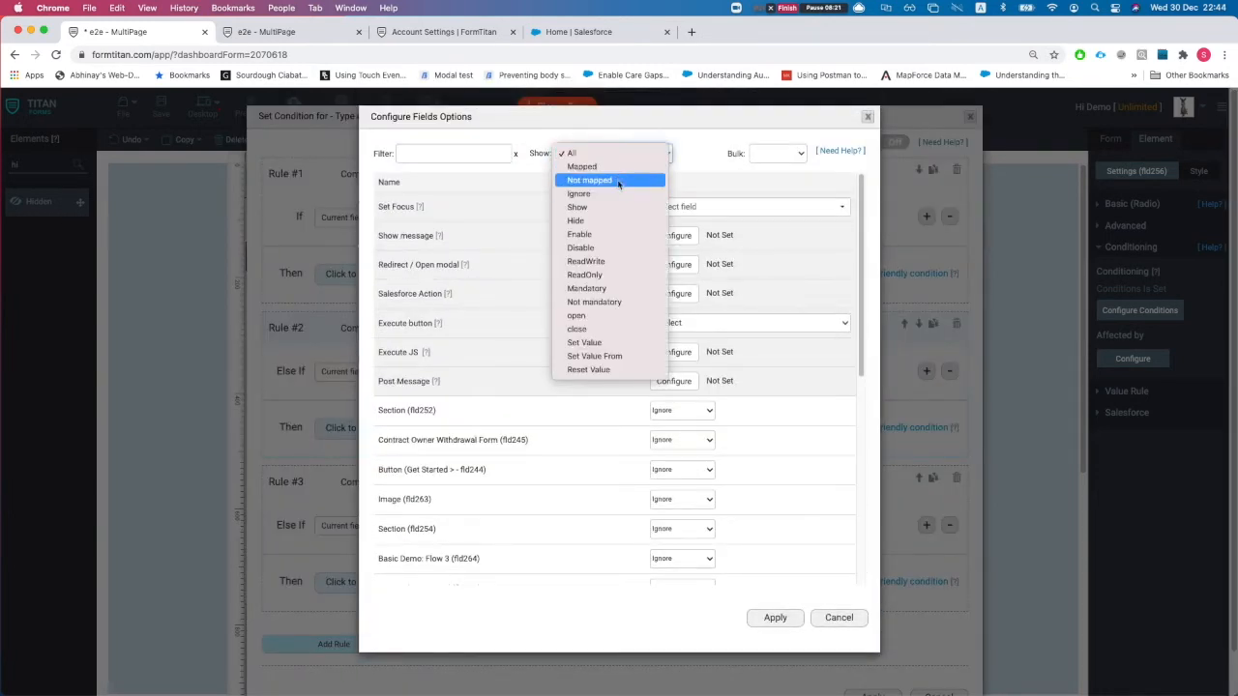
click(620, 171)
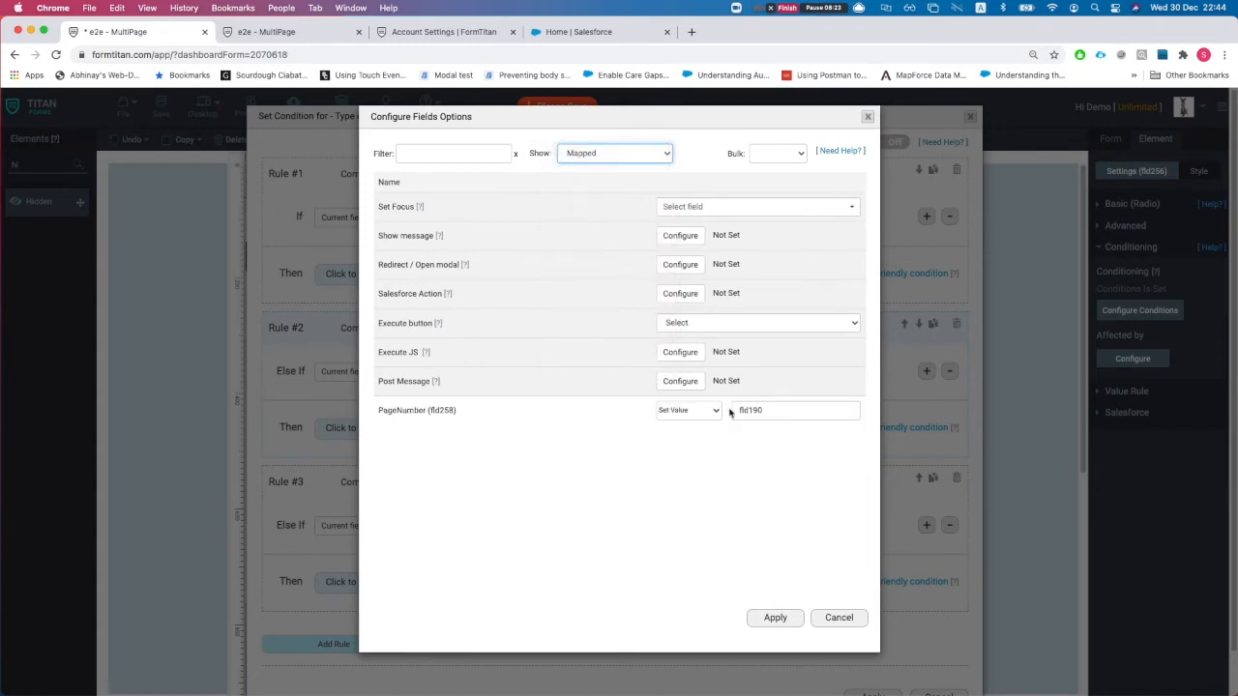
click(839, 625)
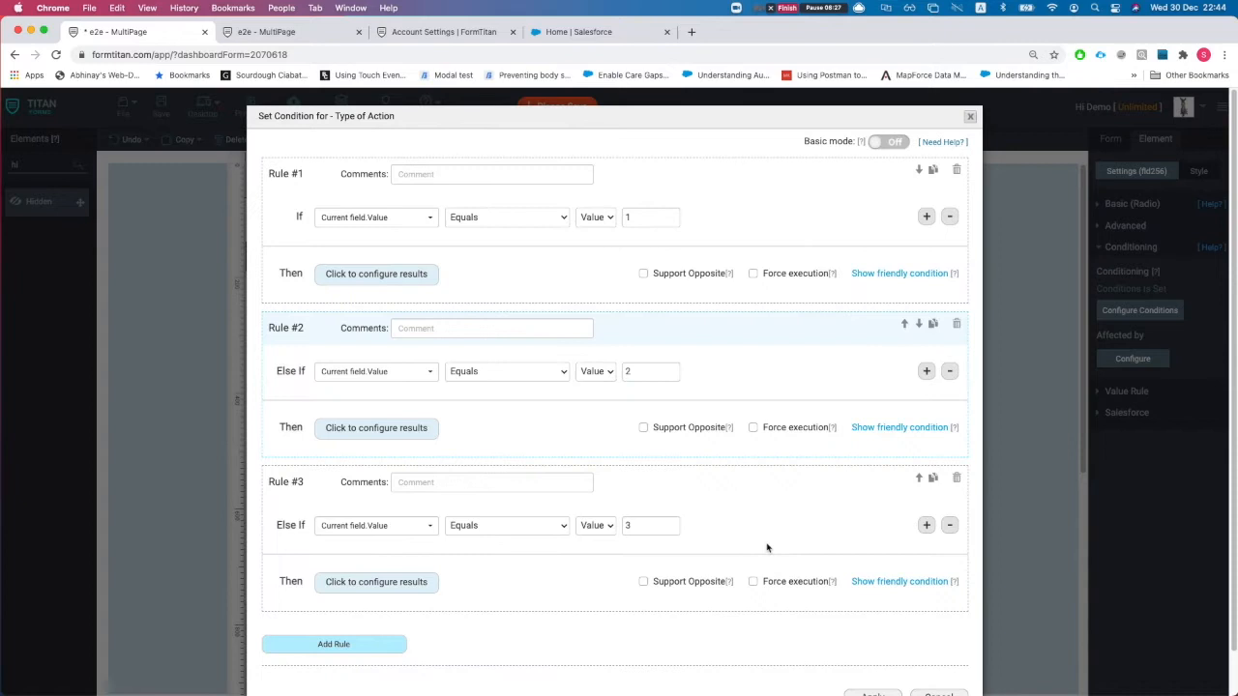
- View rule 3's mapped PageNumber result, then close the conditions unchanged
click(406, 582)
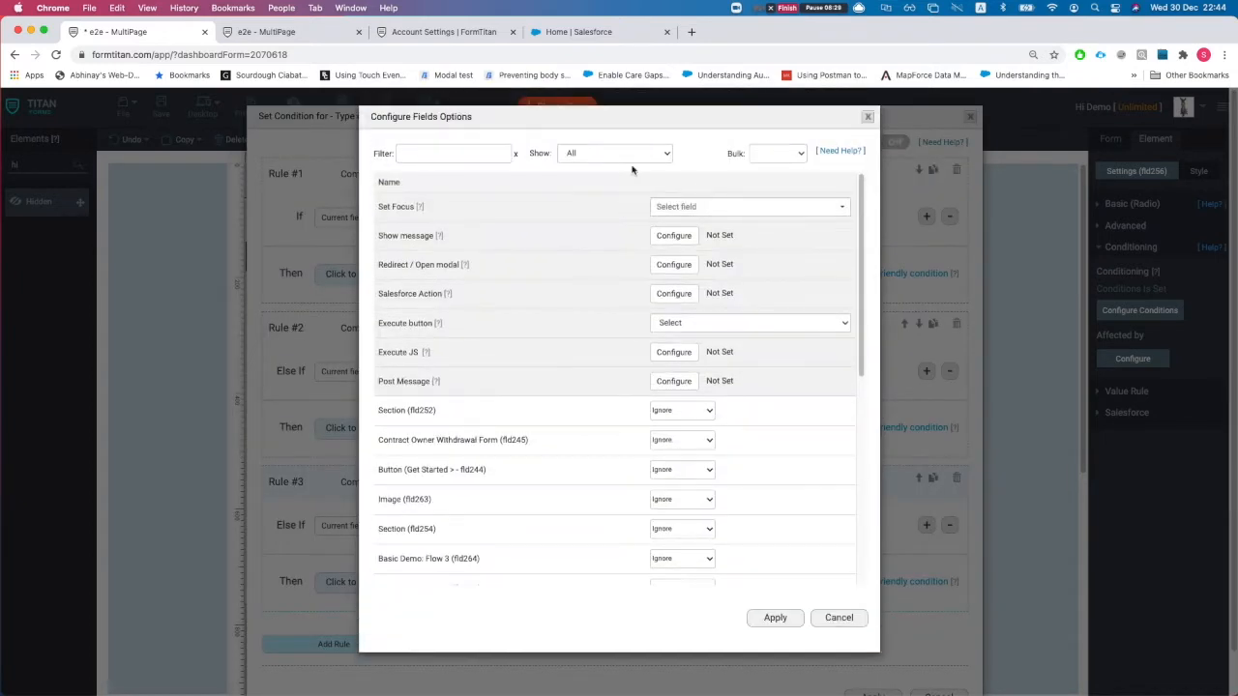
click(615, 154)
click(615, 167)
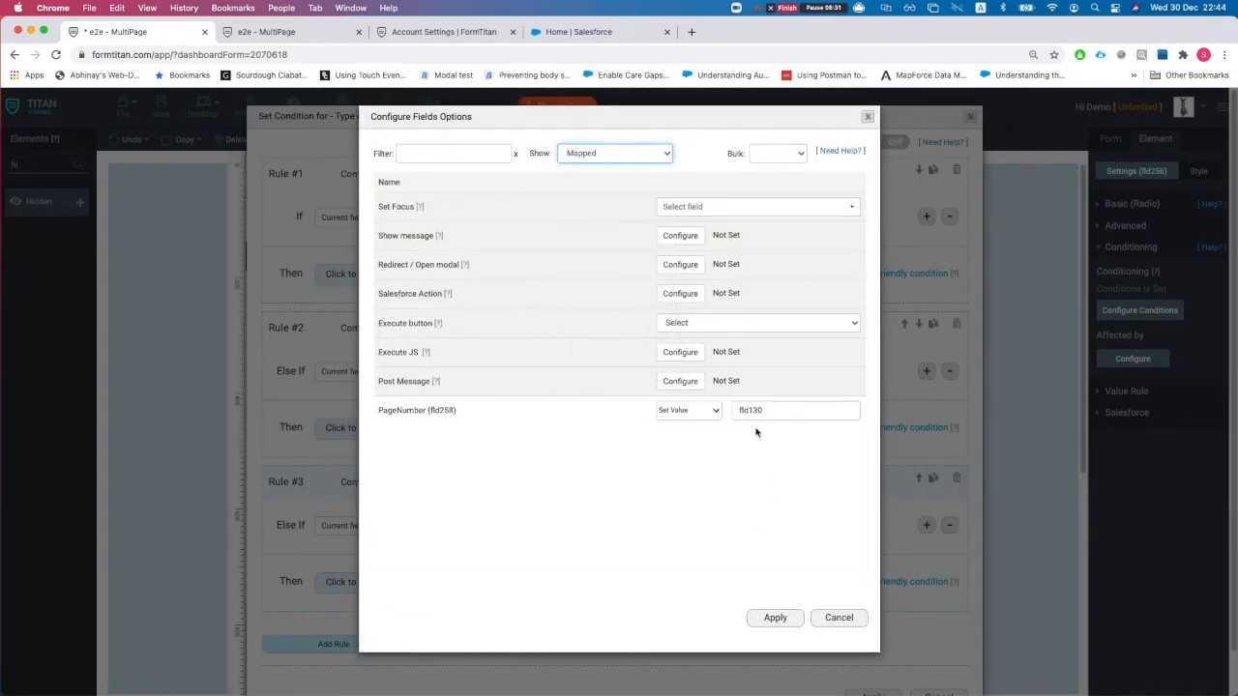
click(843, 619)
scroll(927, 639, down, 1)
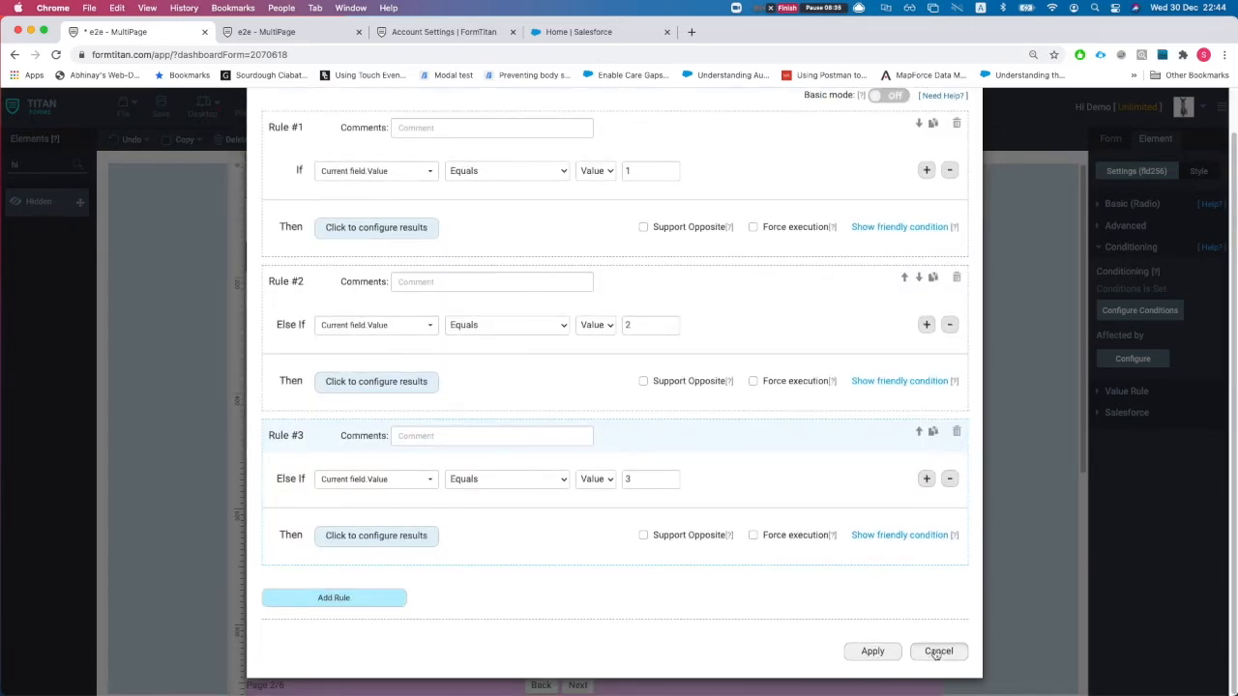
click(936, 653)
click(646, 438)
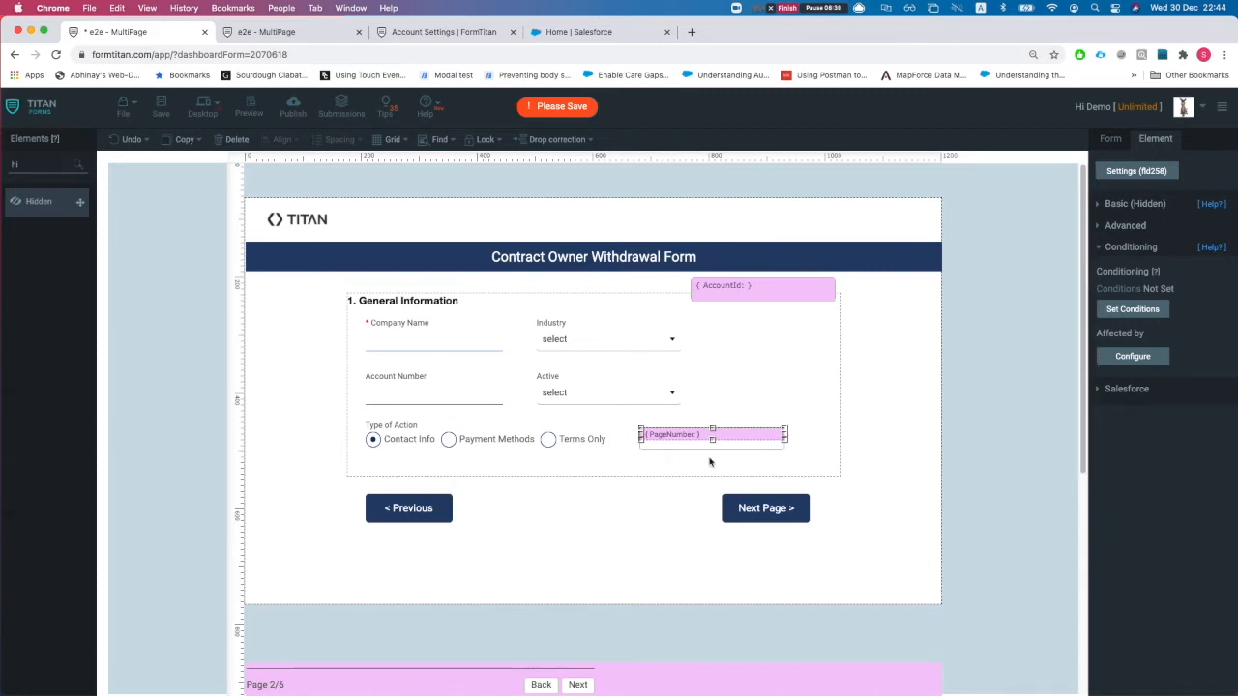
click(1132, 357)
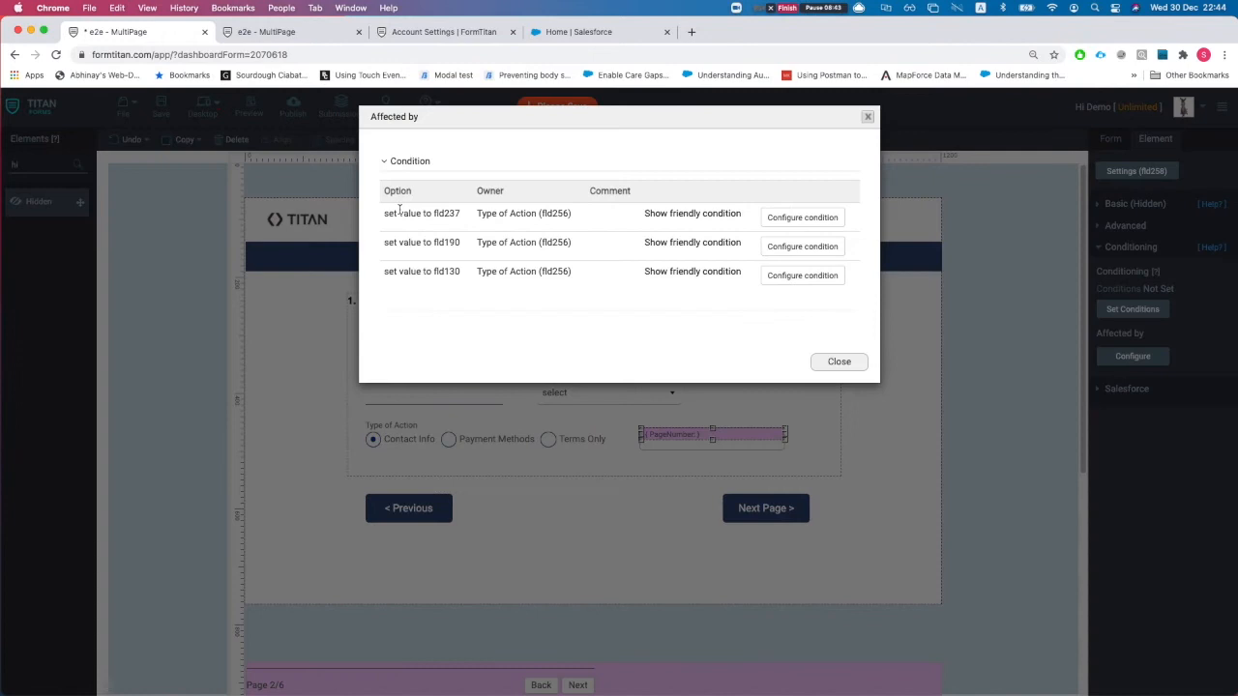
drag(390, 213, 463, 218)
click(423, 226)
click(441, 215)
click(466, 218)
drag(426, 242, 488, 274)
click(428, 272)
click(487, 276)
drag(478, 213, 513, 214)
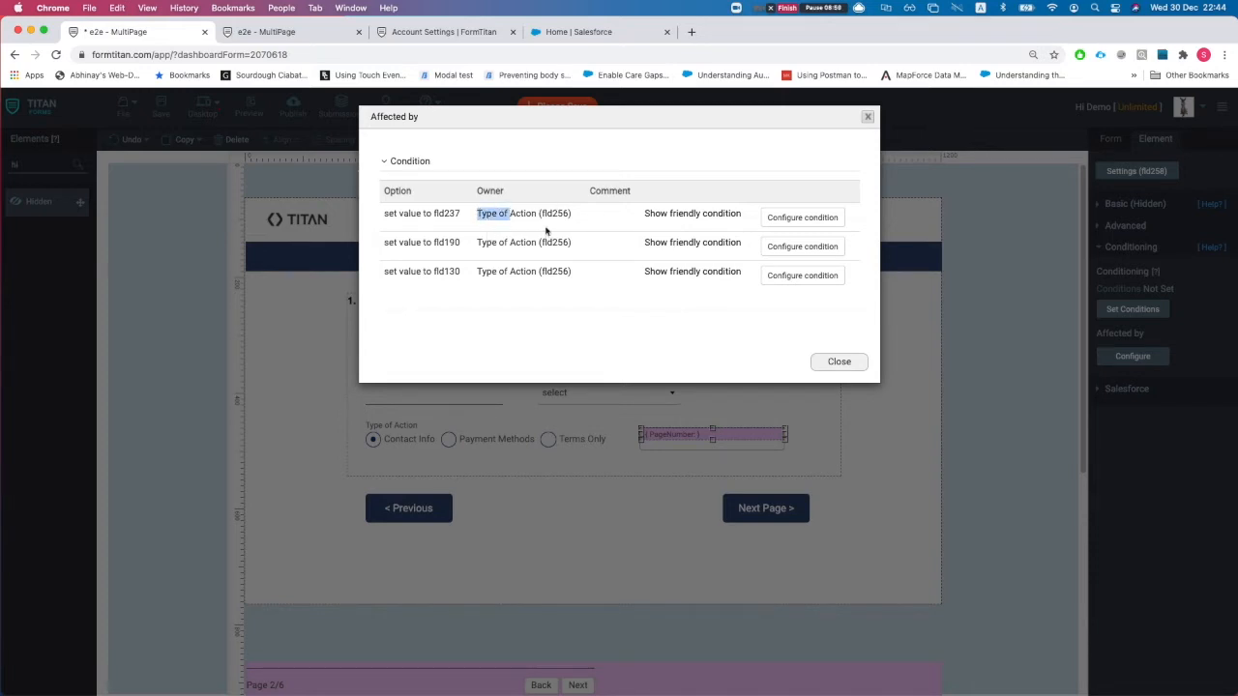
click(679, 215)
click(733, 223)
click(691, 243)
click(734, 223)
click(830, 361)
click(607, 450)
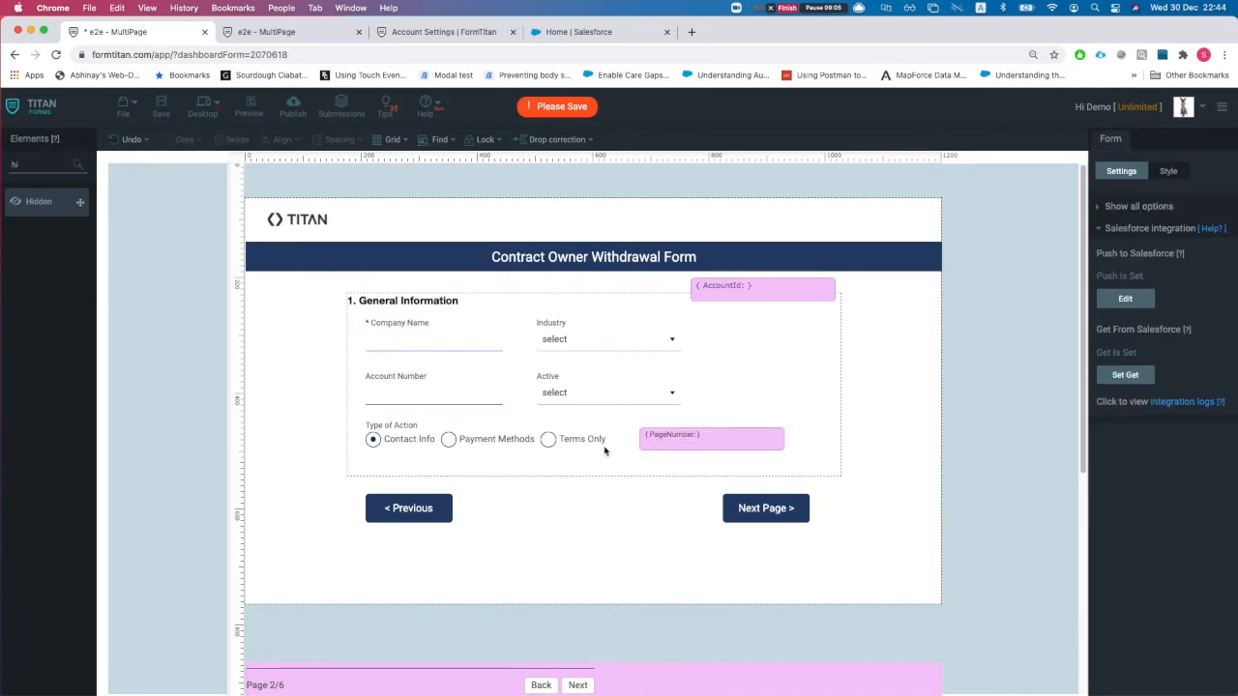
click(486, 430)
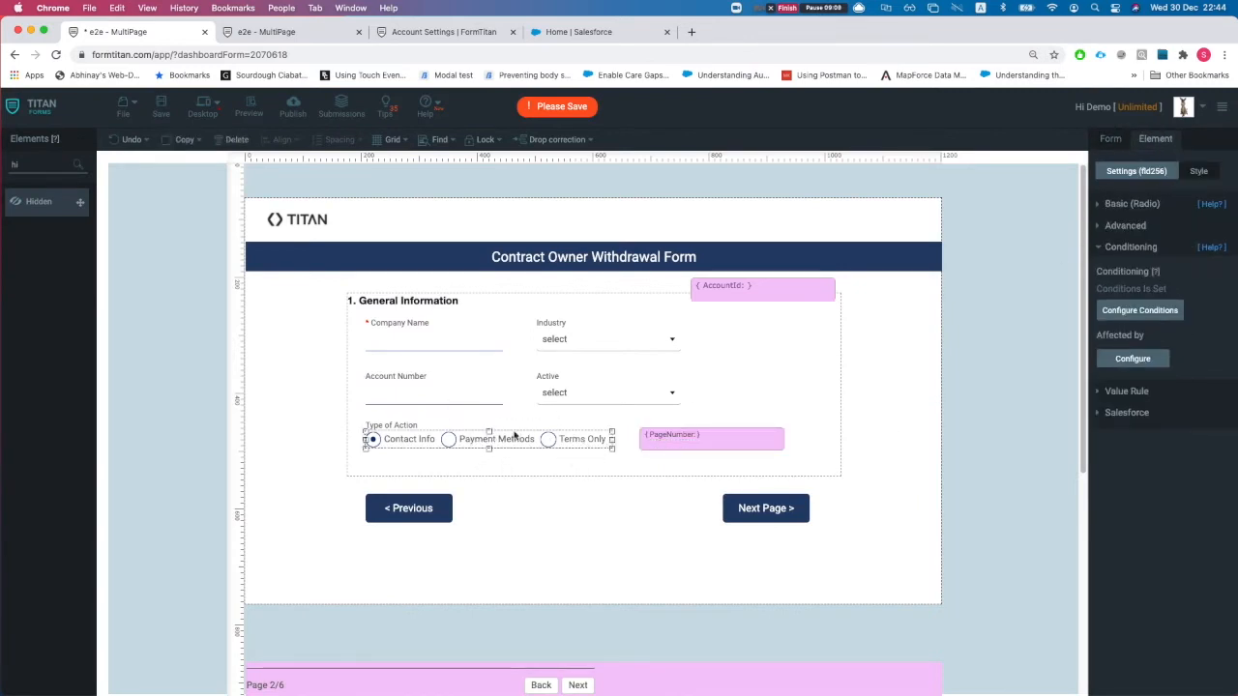
click(1120, 227)
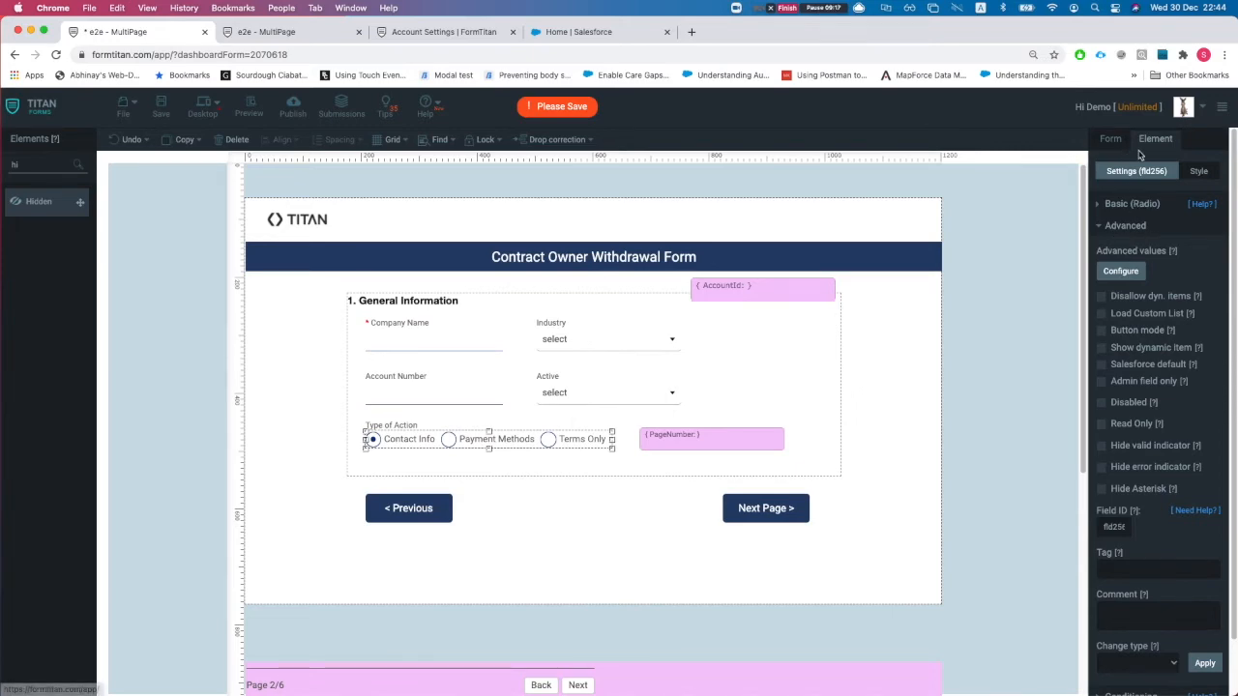
click(1122, 272)
drag(475, 185, 536, 185)
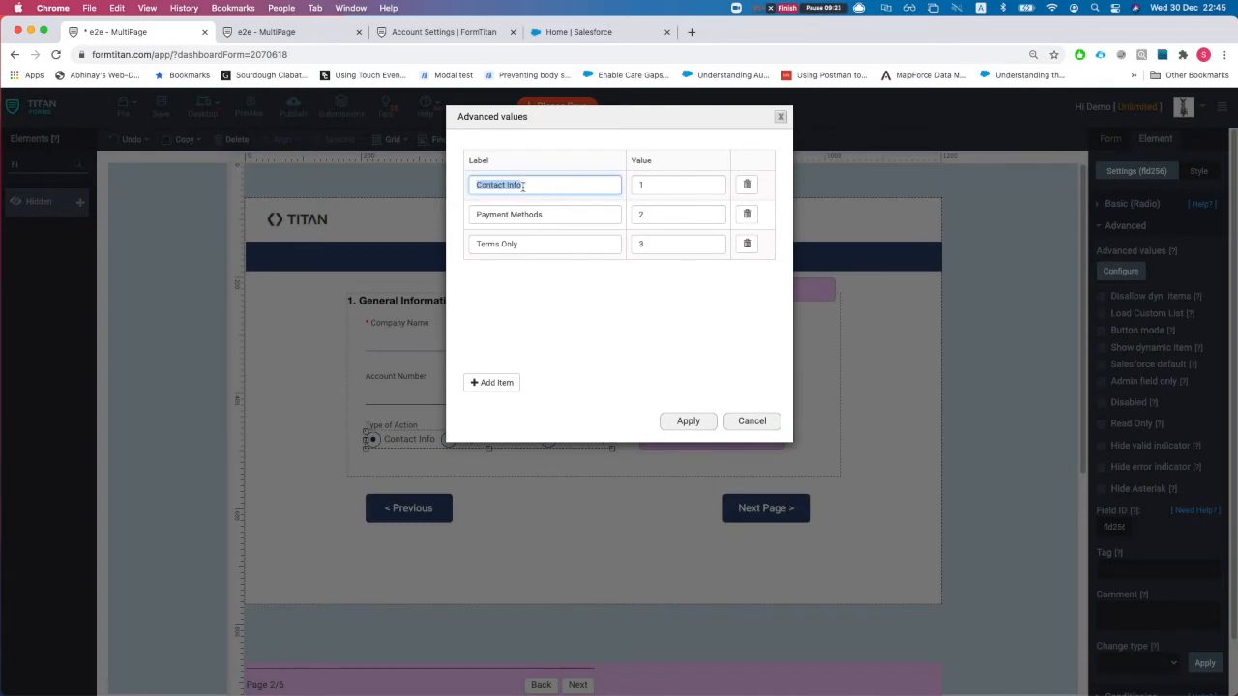
click(482, 185)
drag(477, 187, 529, 187)
click(644, 185)
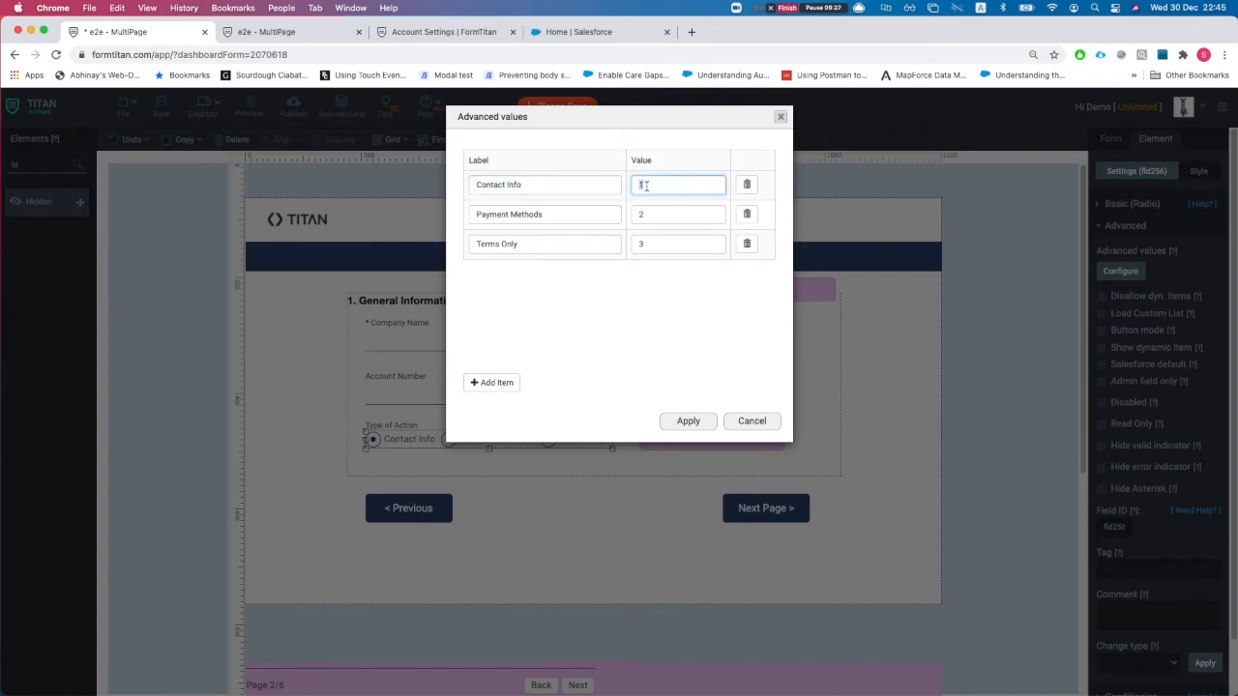
drag(485, 217, 609, 214)
click(642, 213)
drag(489, 245, 544, 245)
click(642, 243)
click(763, 422)
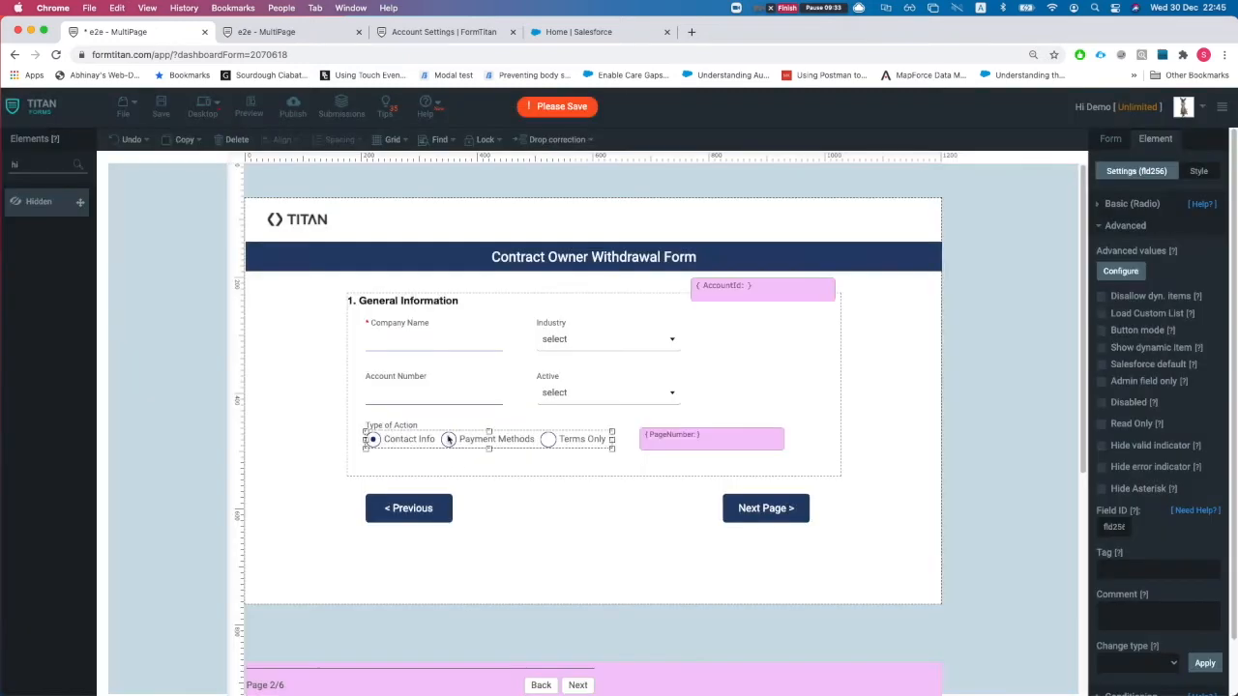
click(1111, 140)
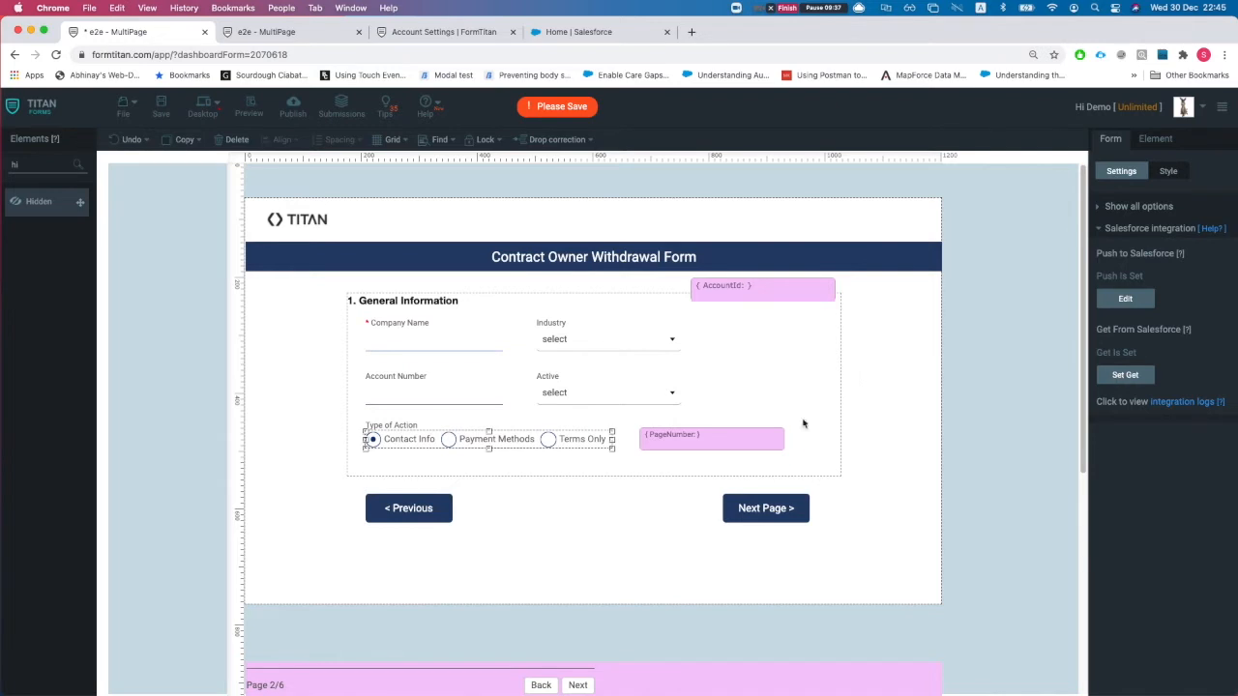
click(750, 517)
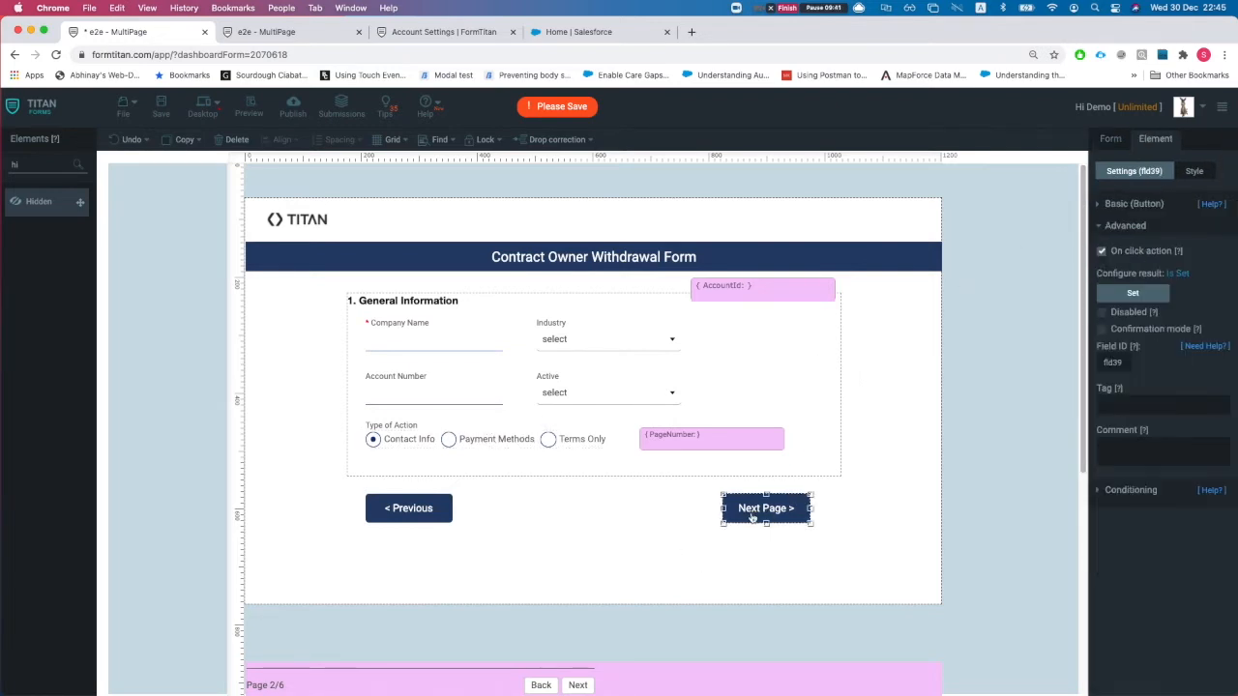
click(1143, 205)
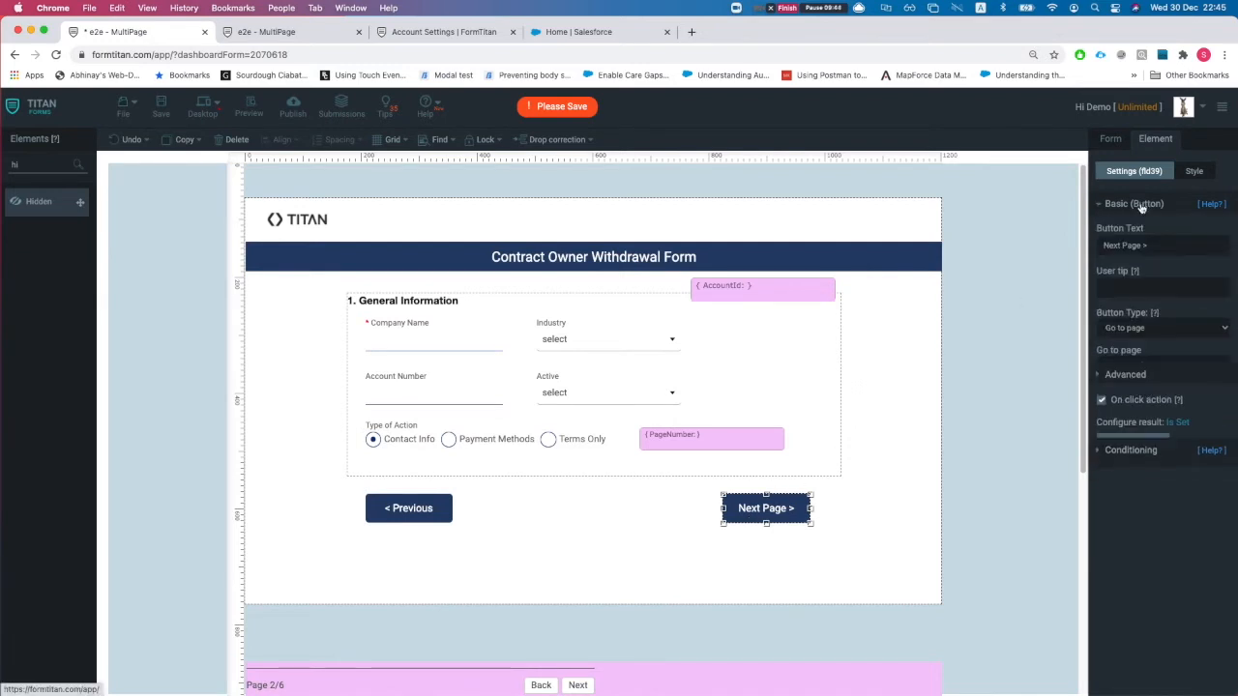
click(1125, 334)
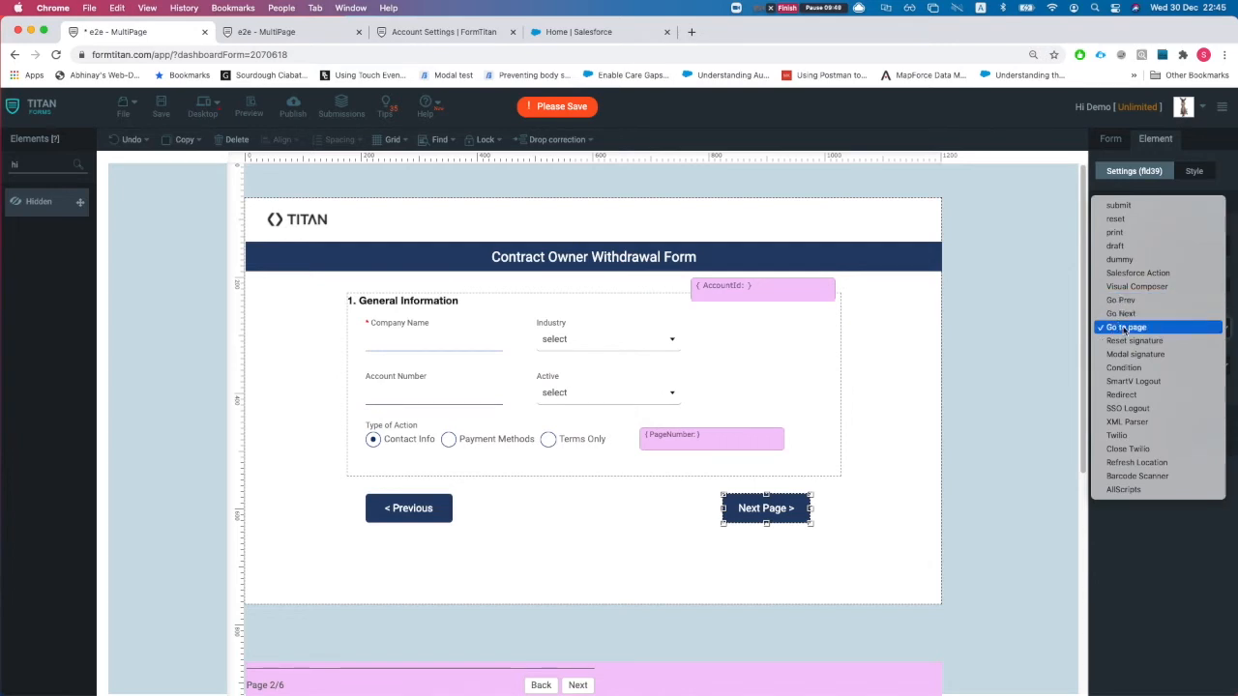
click(1125, 327)
click(1141, 365)
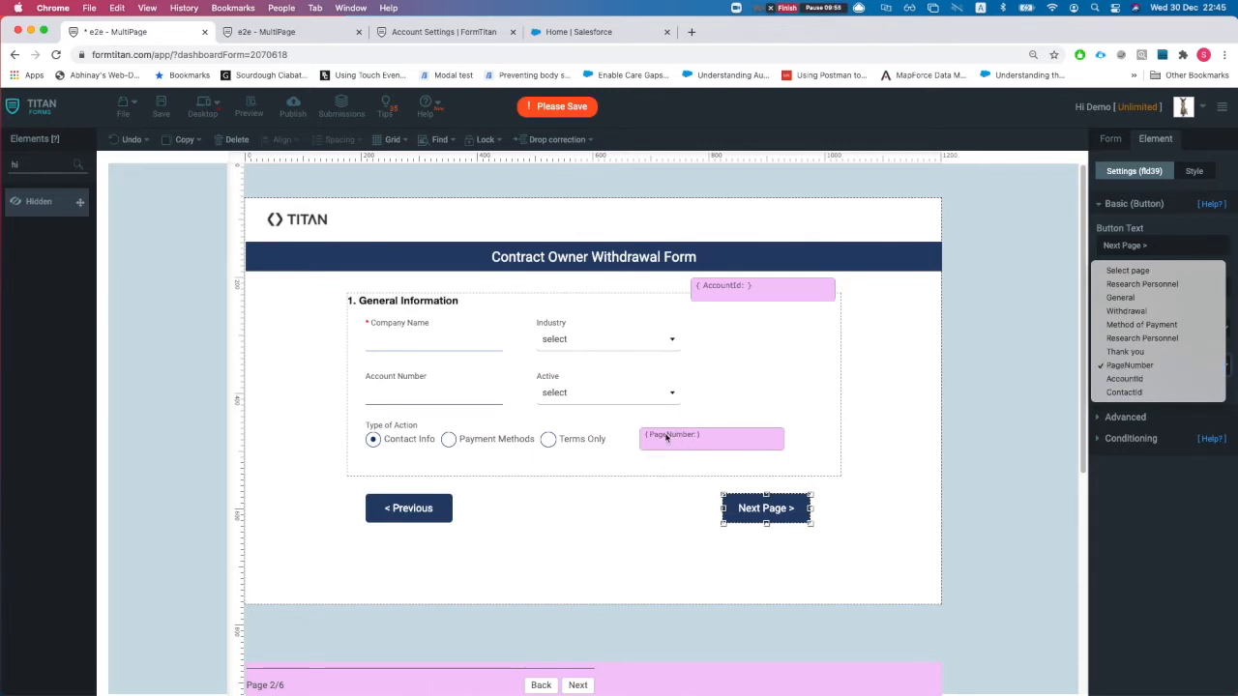
click(1132, 366)
click(1127, 415)
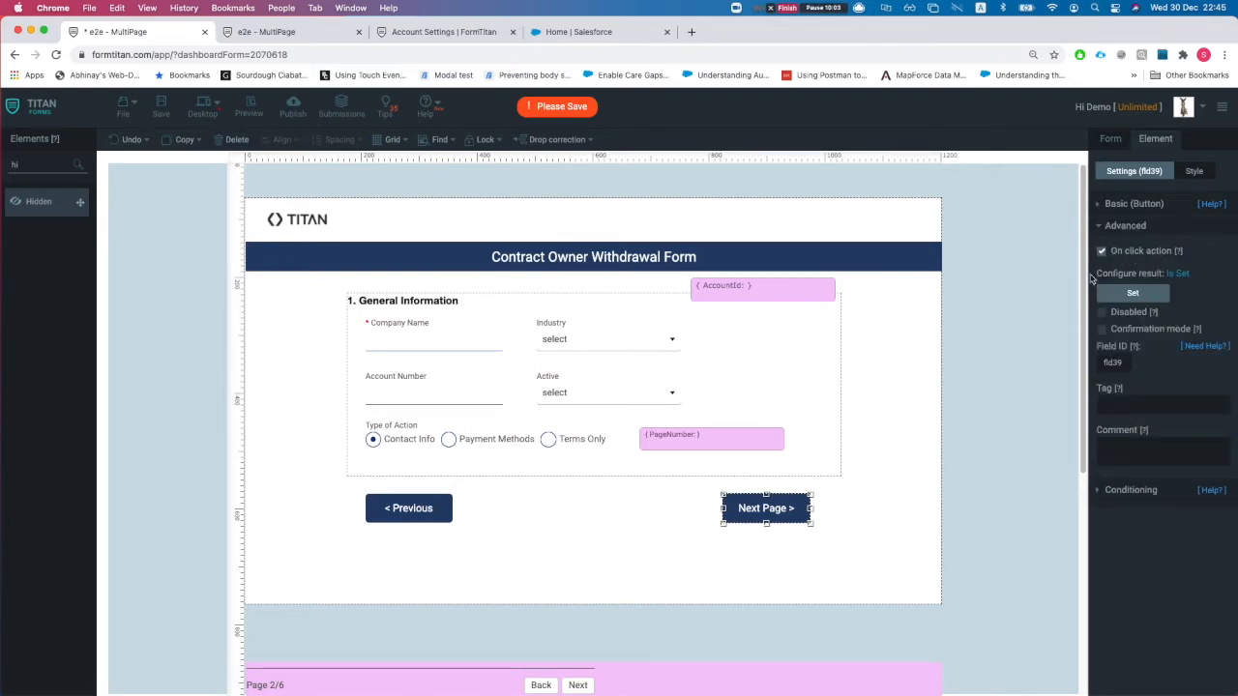
click(1132, 293)
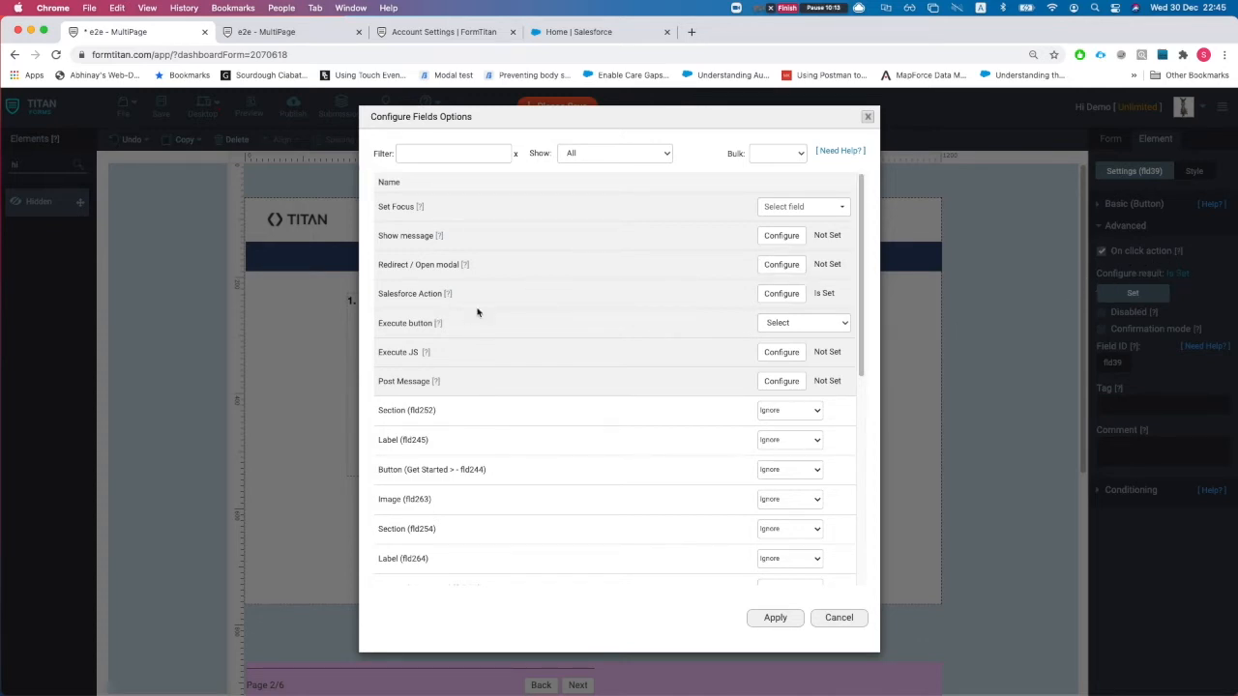
click(790, 295)
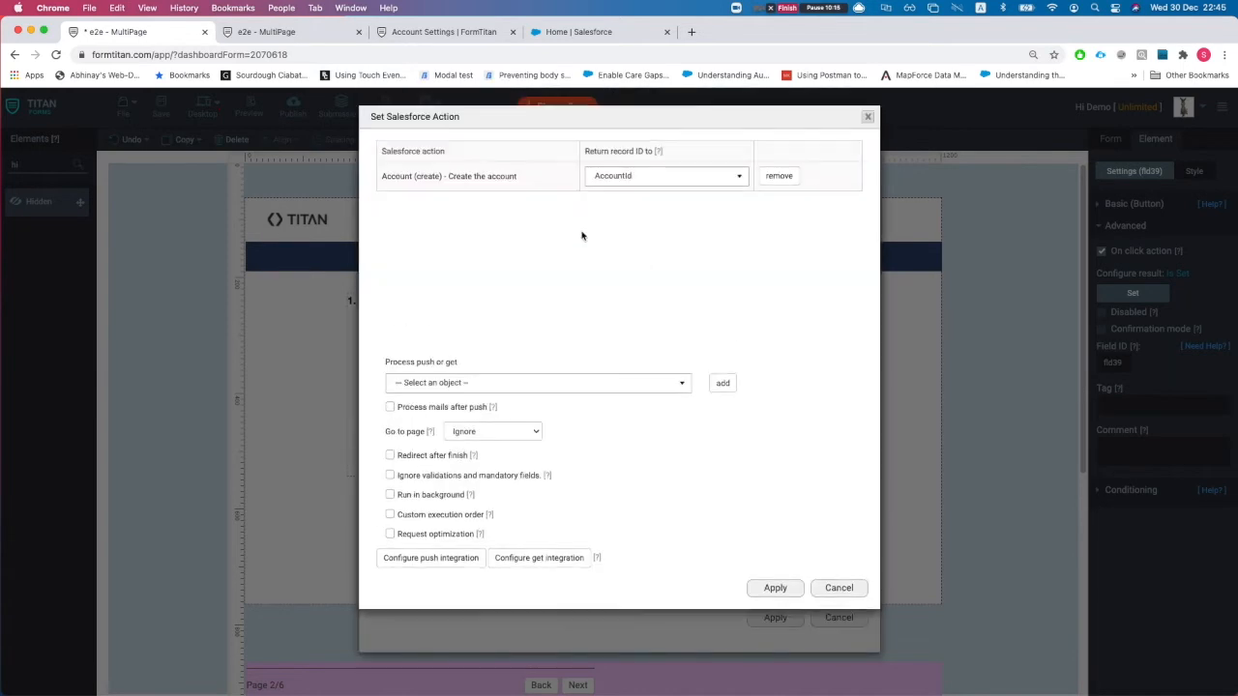
drag(413, 176, 518, 179)
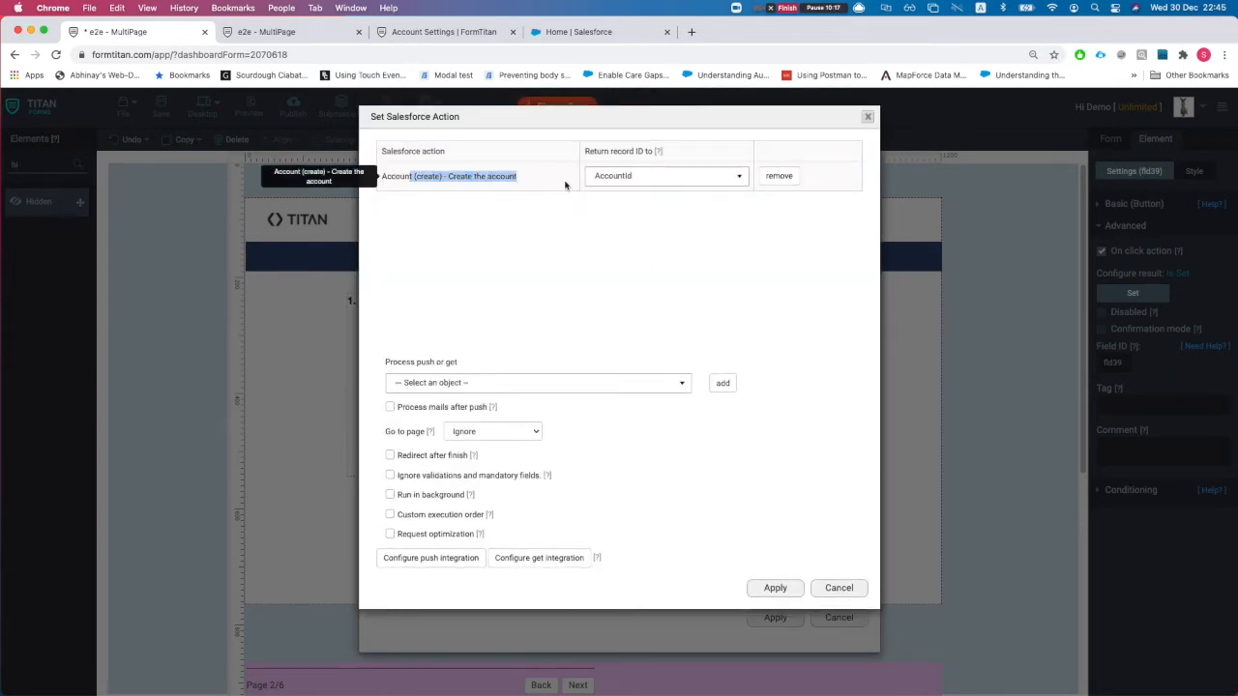
click(710, 319)
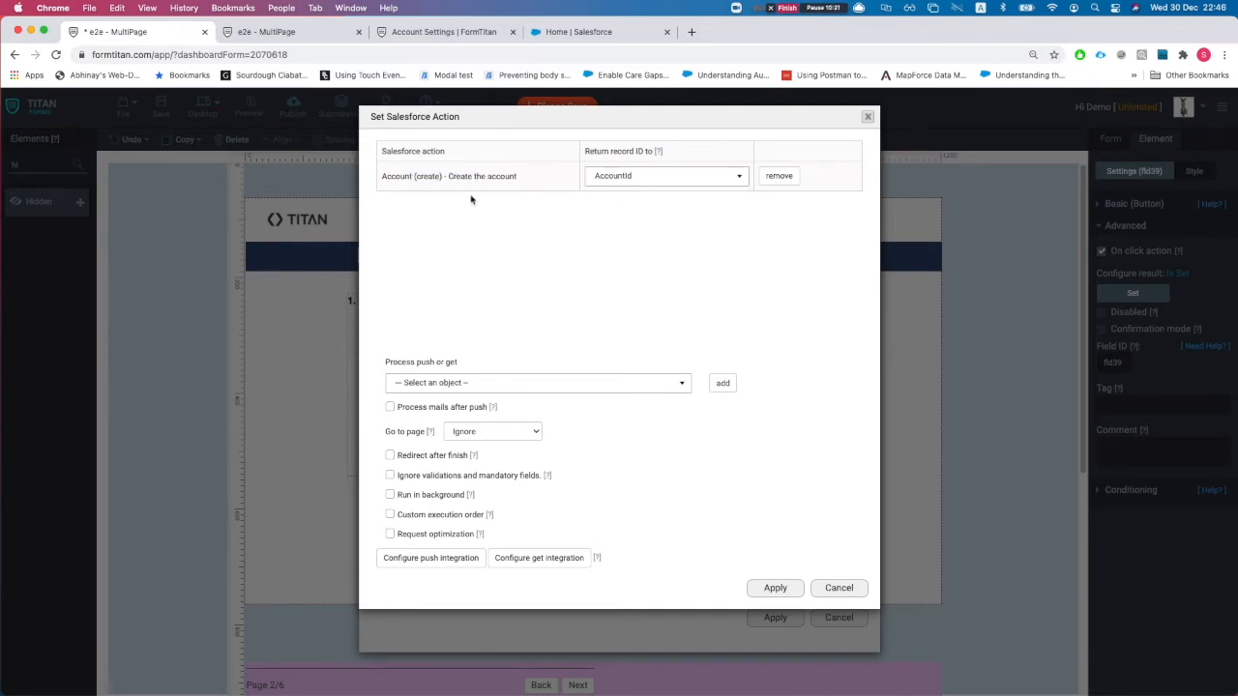
drag(405, 177, 489, 178)
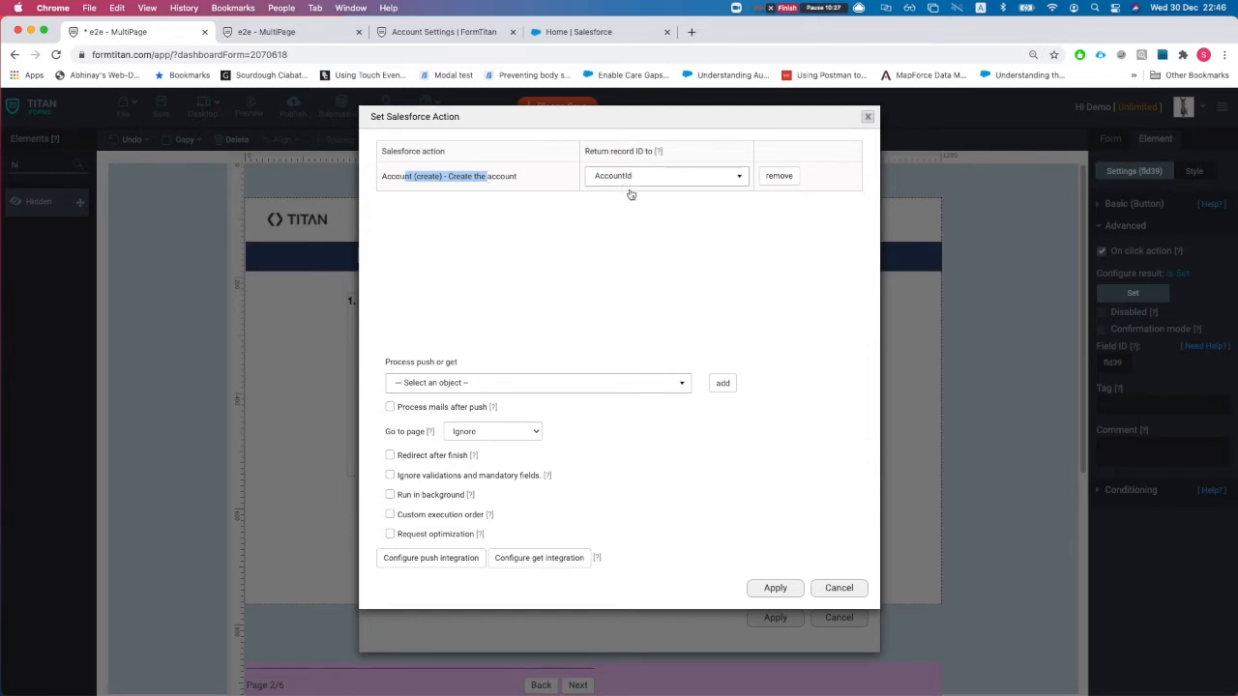
click(840, 585)
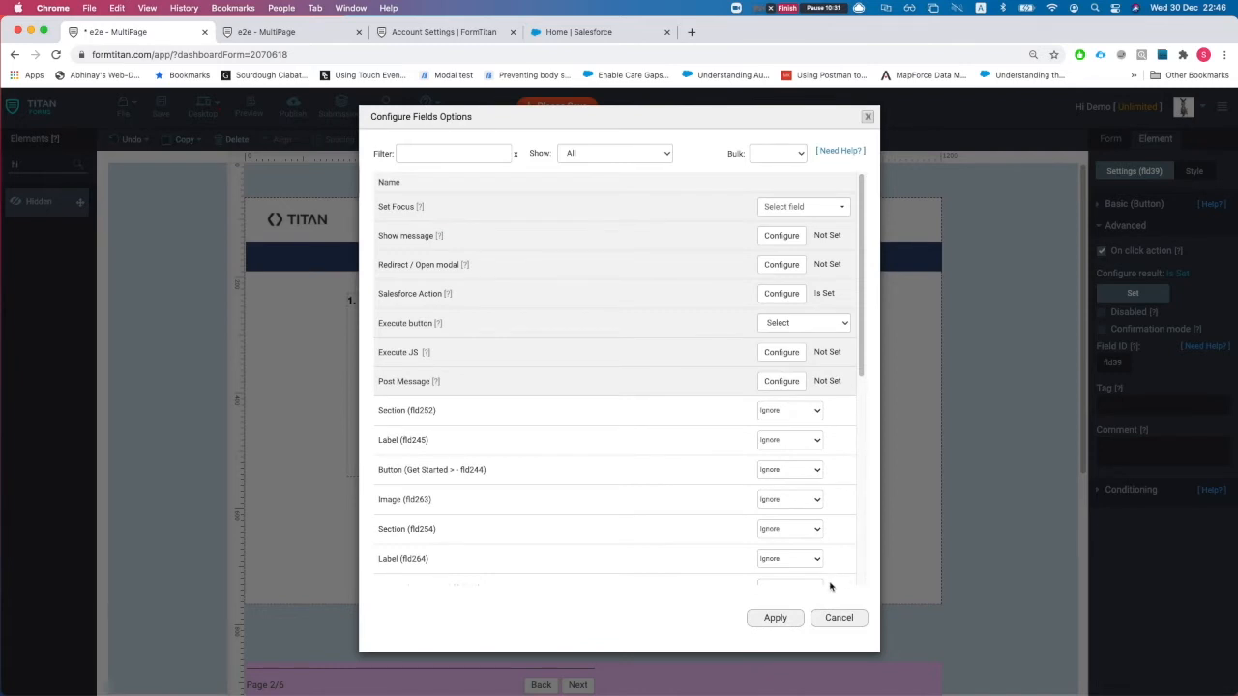
click(839, 618)
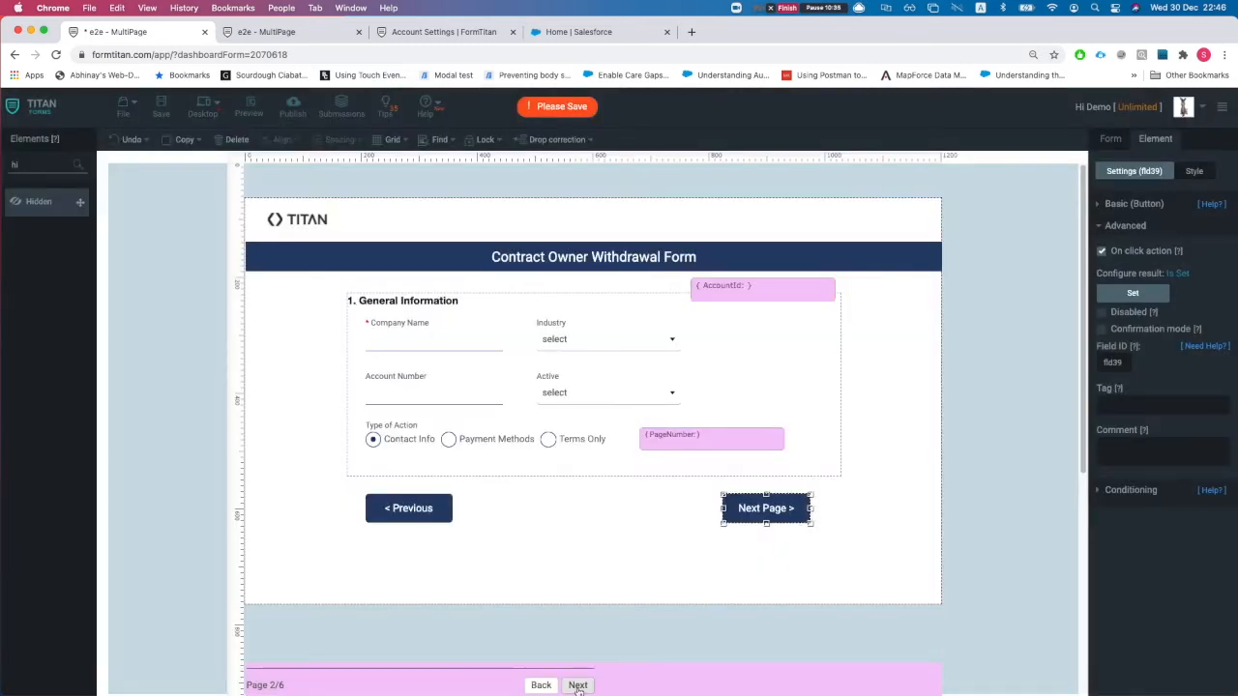
- On the Contact info page, show the Next Page button's Basic settings with its Salesforce Action type
click(578, 685)
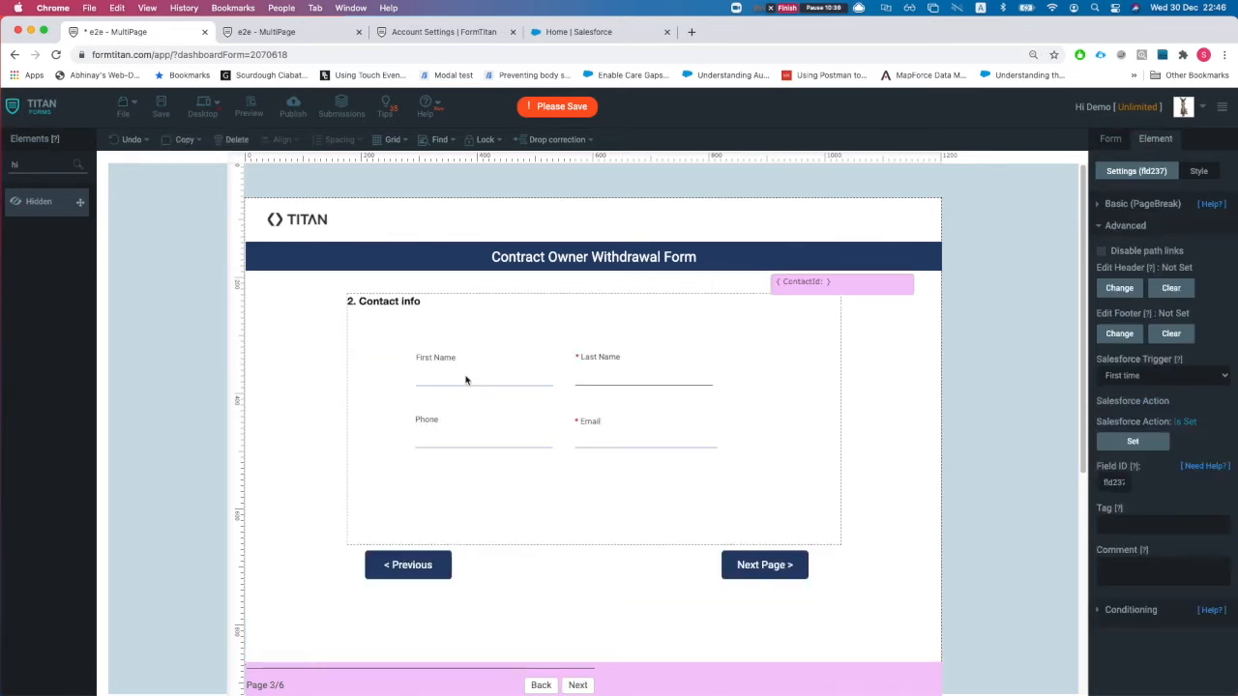
click(817, 286)
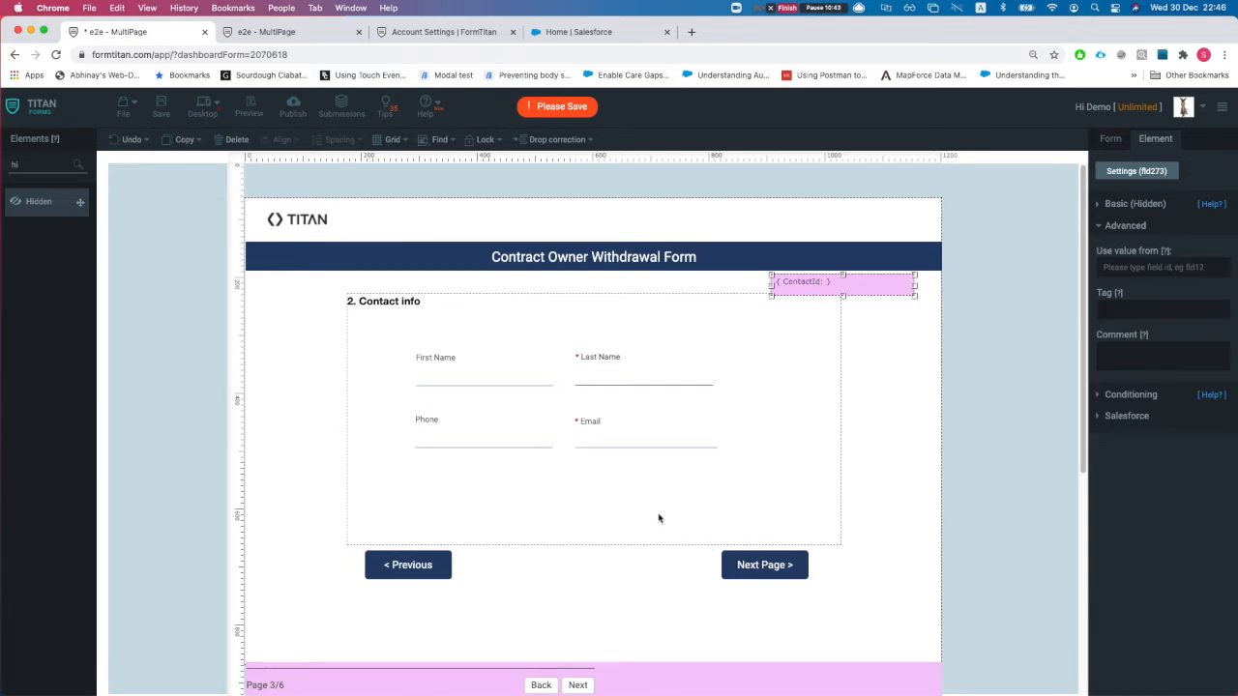
click(745, 563)
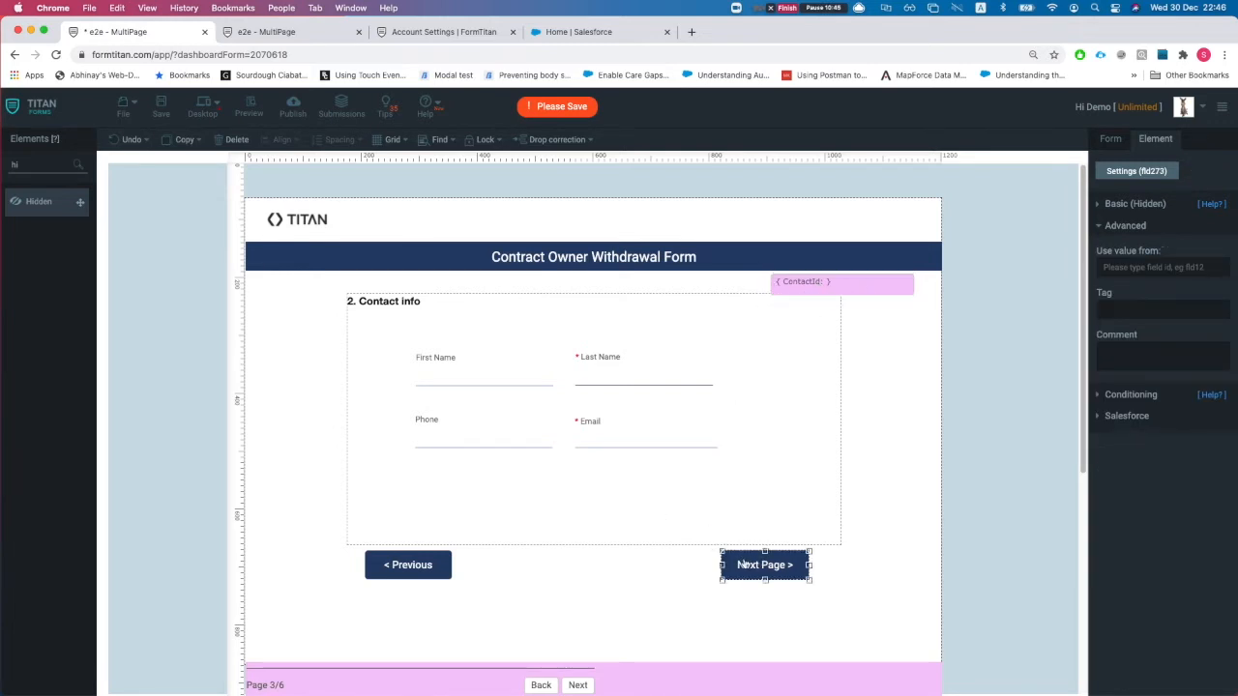
click(451, 375)
click(688, 384)
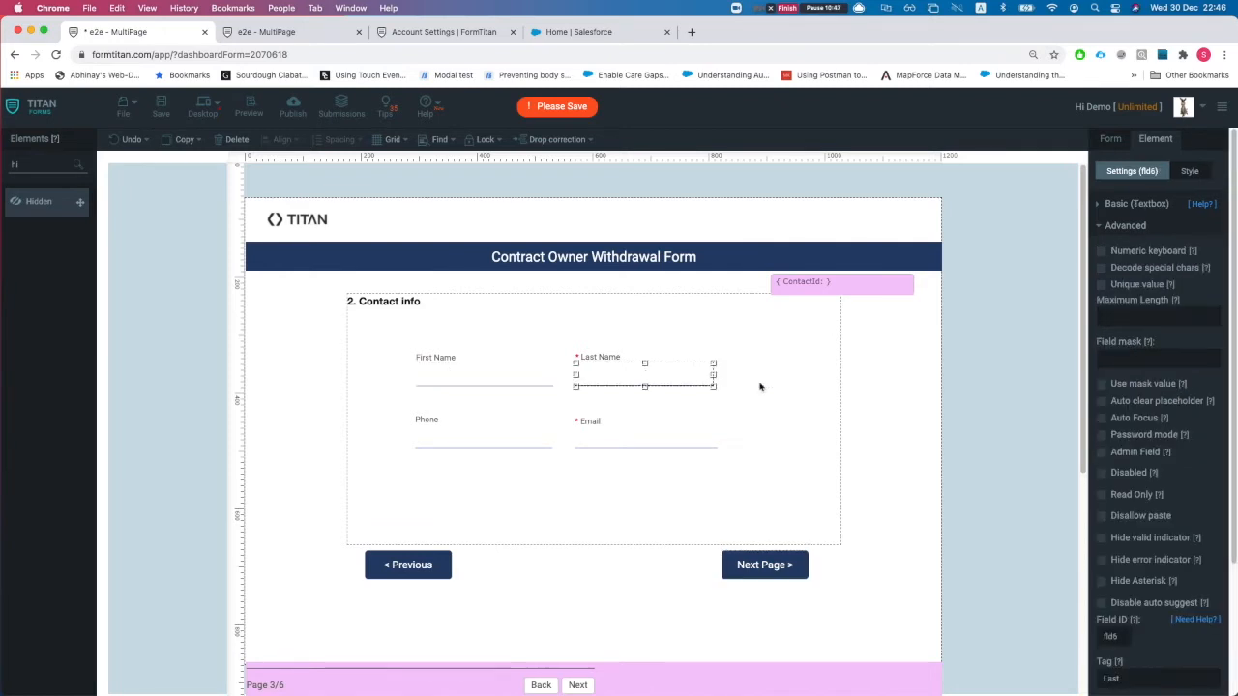
click(1133, 226)
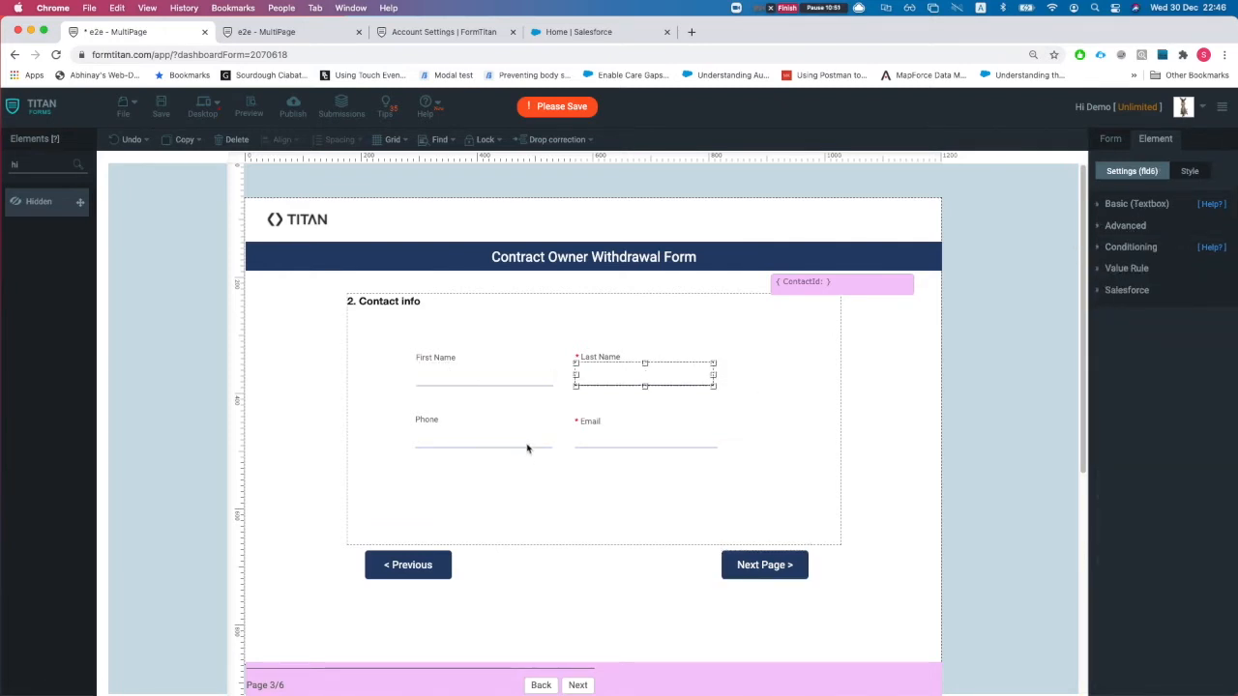
click(756, 571)
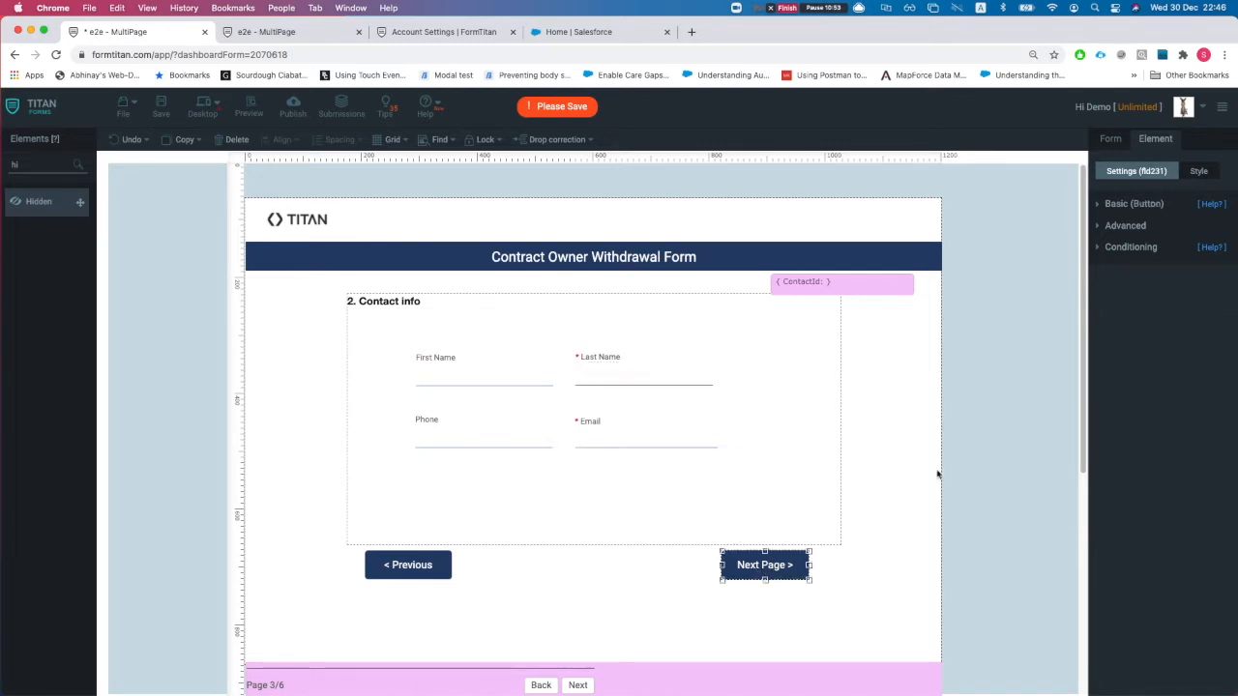
click(1128, 204)
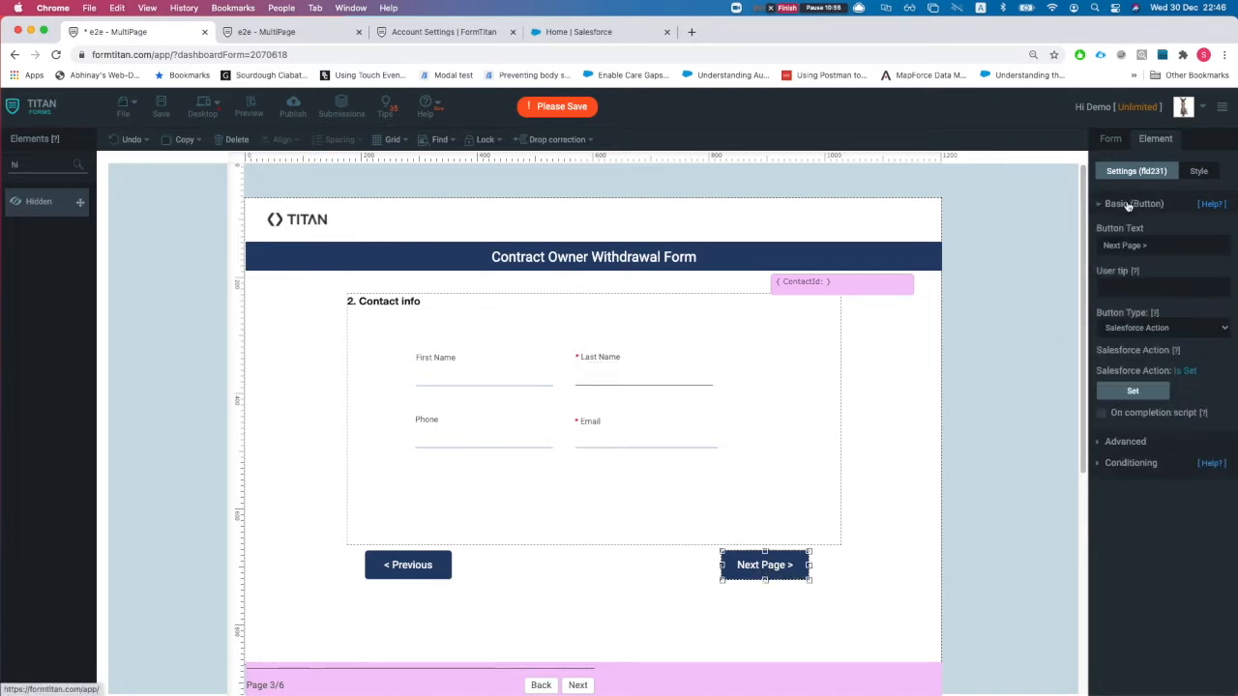
- Review the button's Create Contact action returning ContactId, keeping Next page as the destination
click(1133, 392)
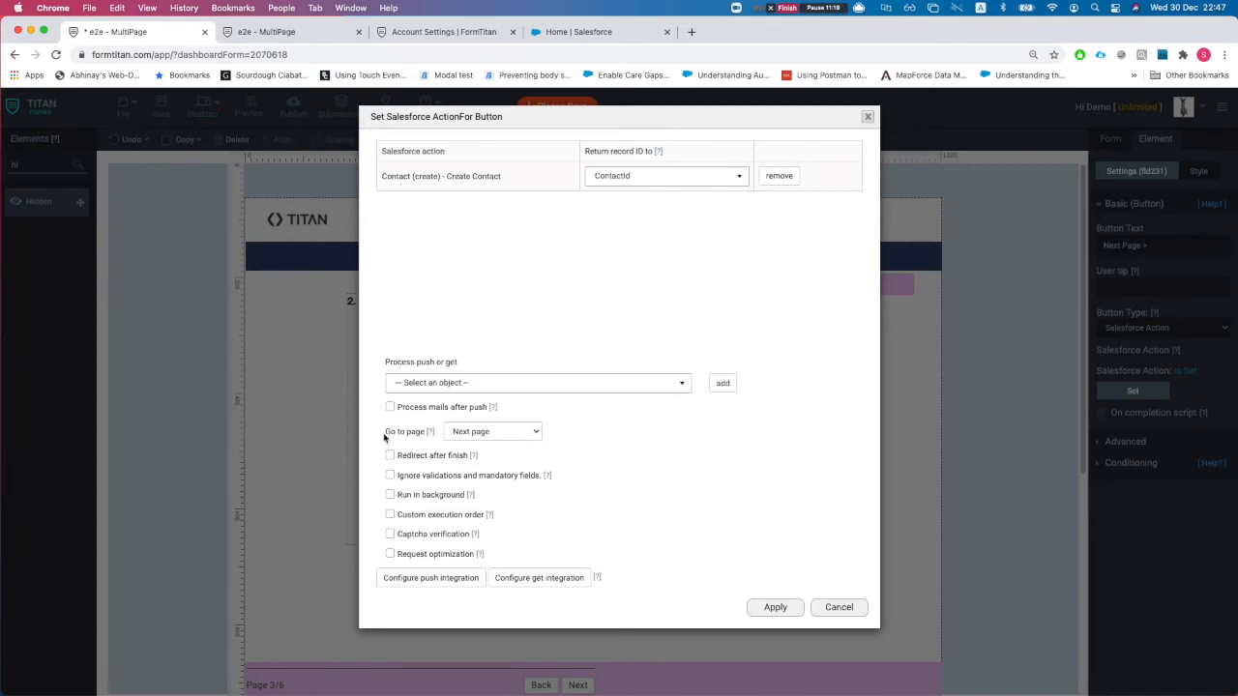
drag(385, 431, 400, 432)
click(479, 434)
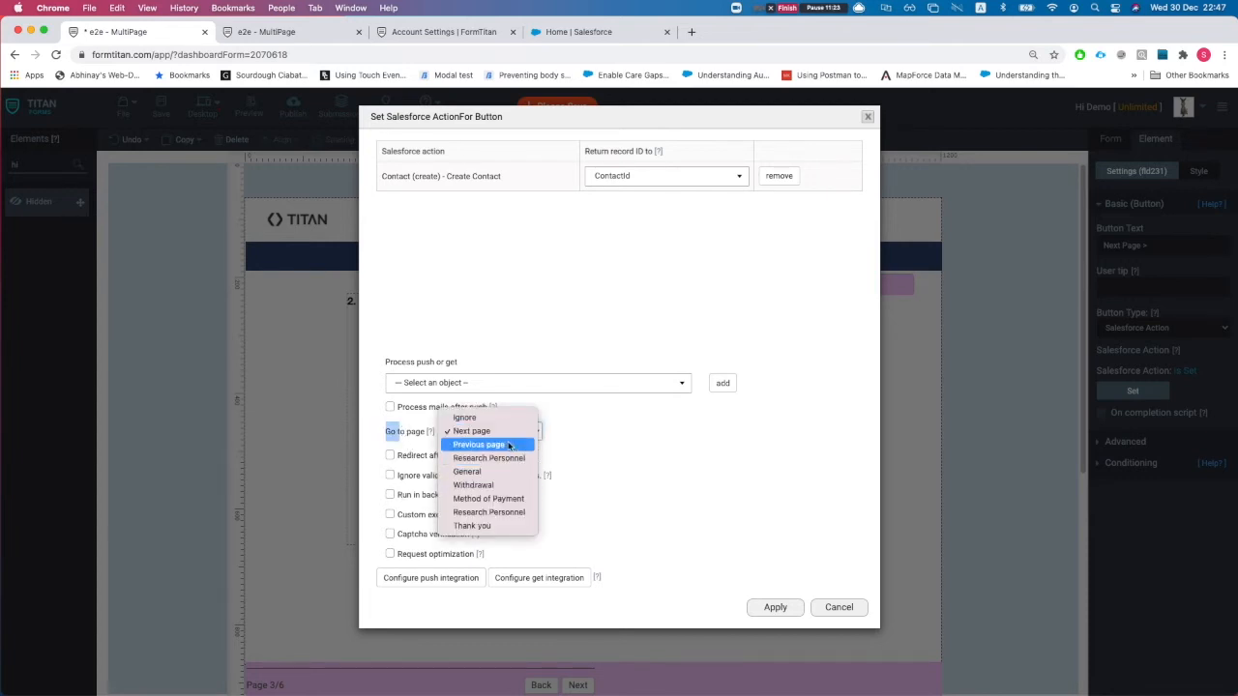
click(484, 432)
click(623, 467)
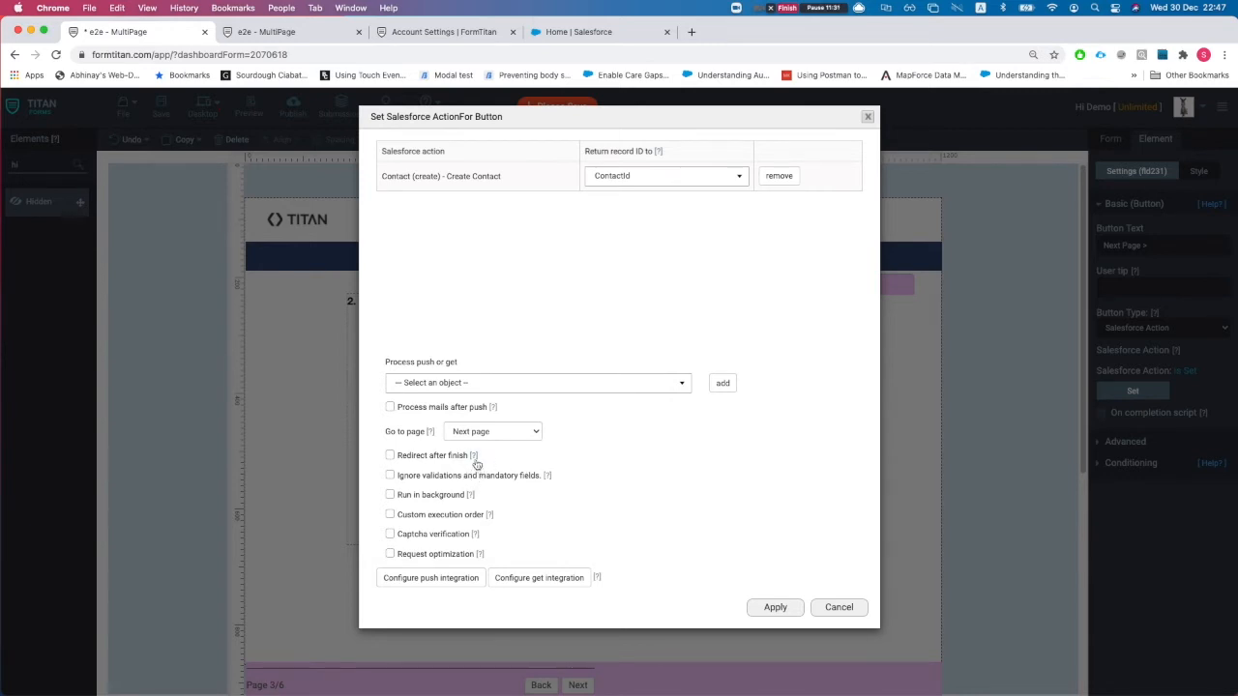
- Read the Run in background help, close the action setup unchanged, and advance to page 4
click(490, 515)
click(273, 32)
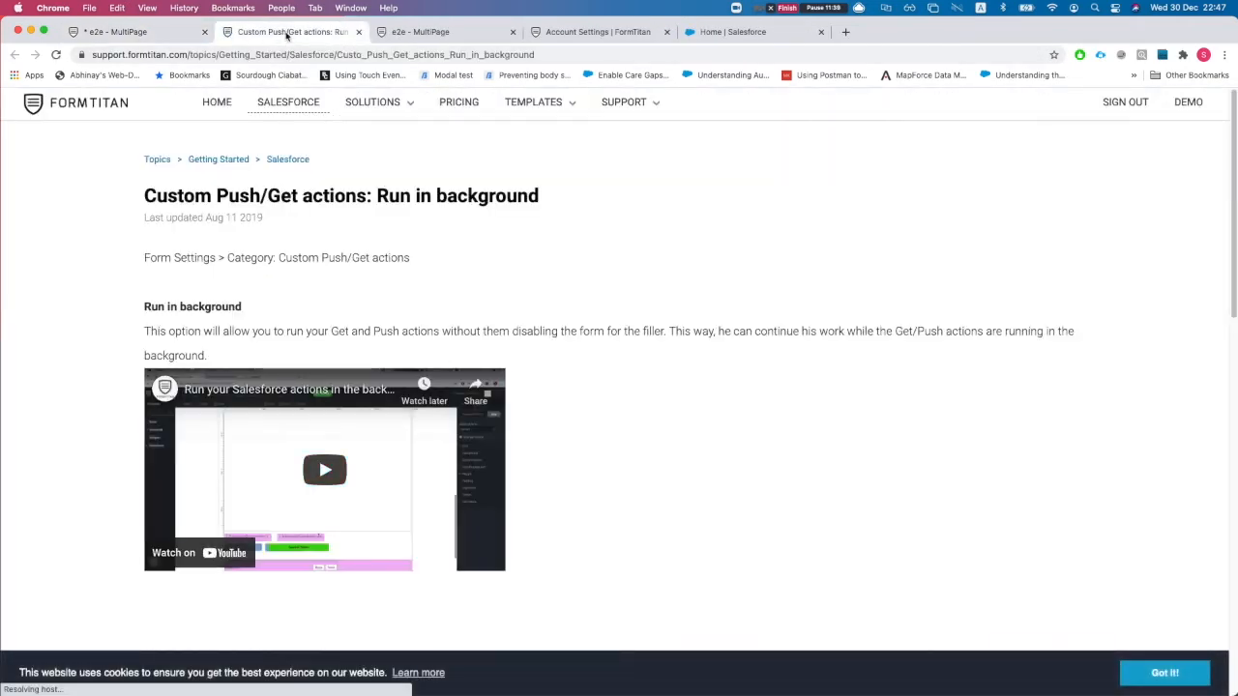
key(super+w)
click(838, 606)
click(578, 685)
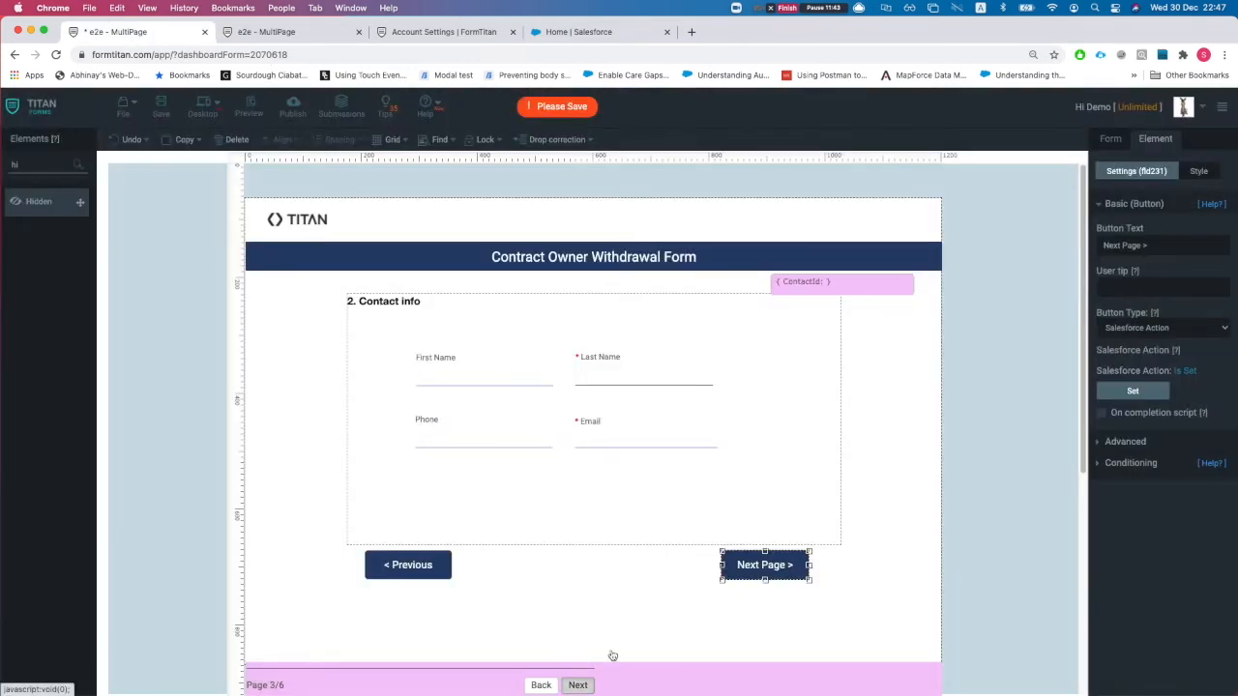
- Select the Next Page button below the Method of Payment dropdown on page 4
click(472, 325)
scroll(1143, 462, down, 1)
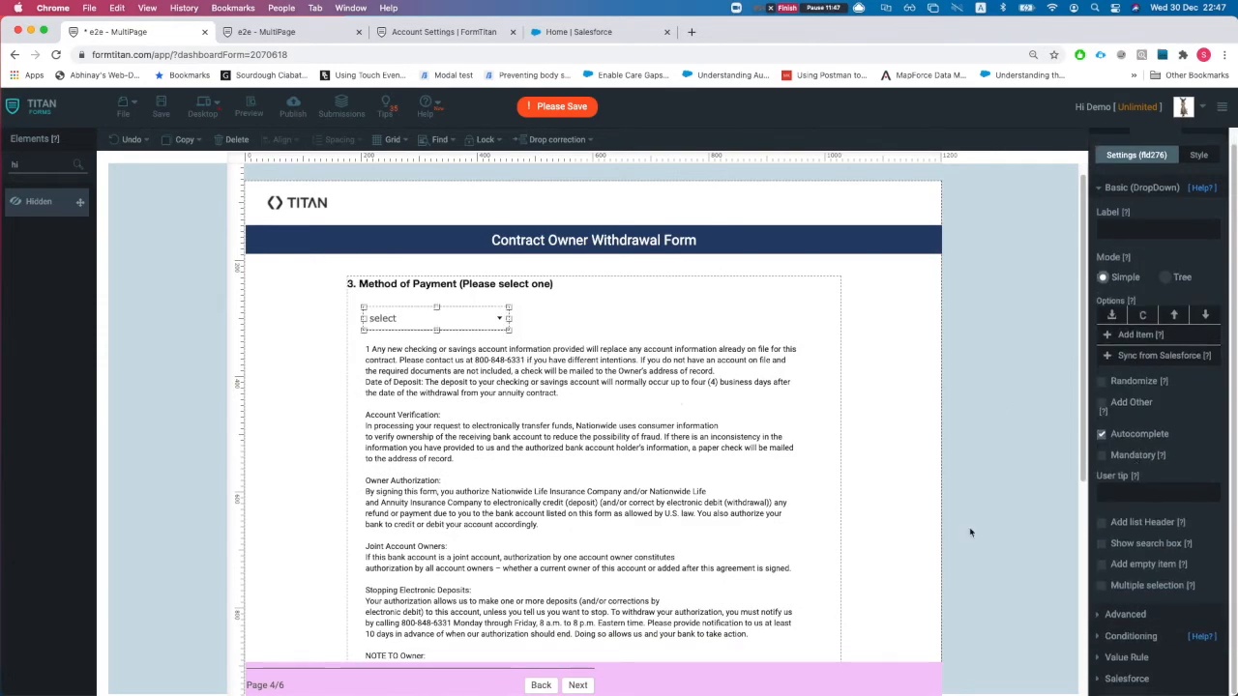
scroll(684, 536, down, 3)
scroll(587, 546, down, 2)
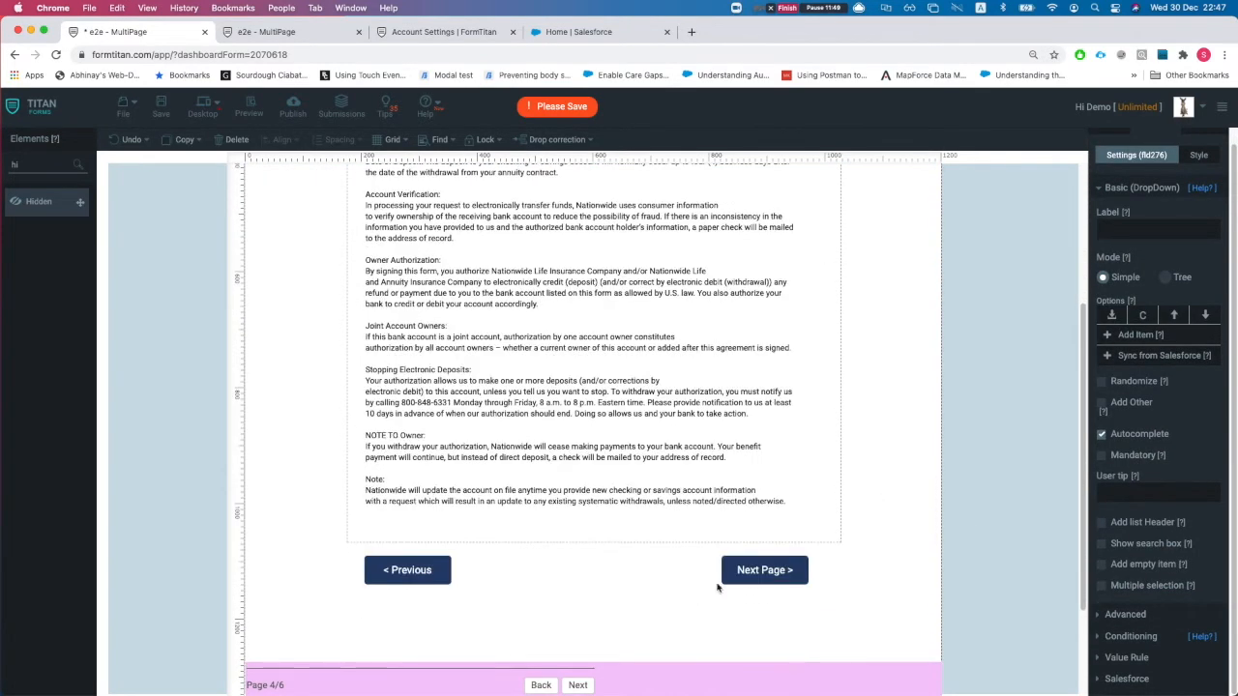
click(752, 574)
scroll(559, 408, up, 6)
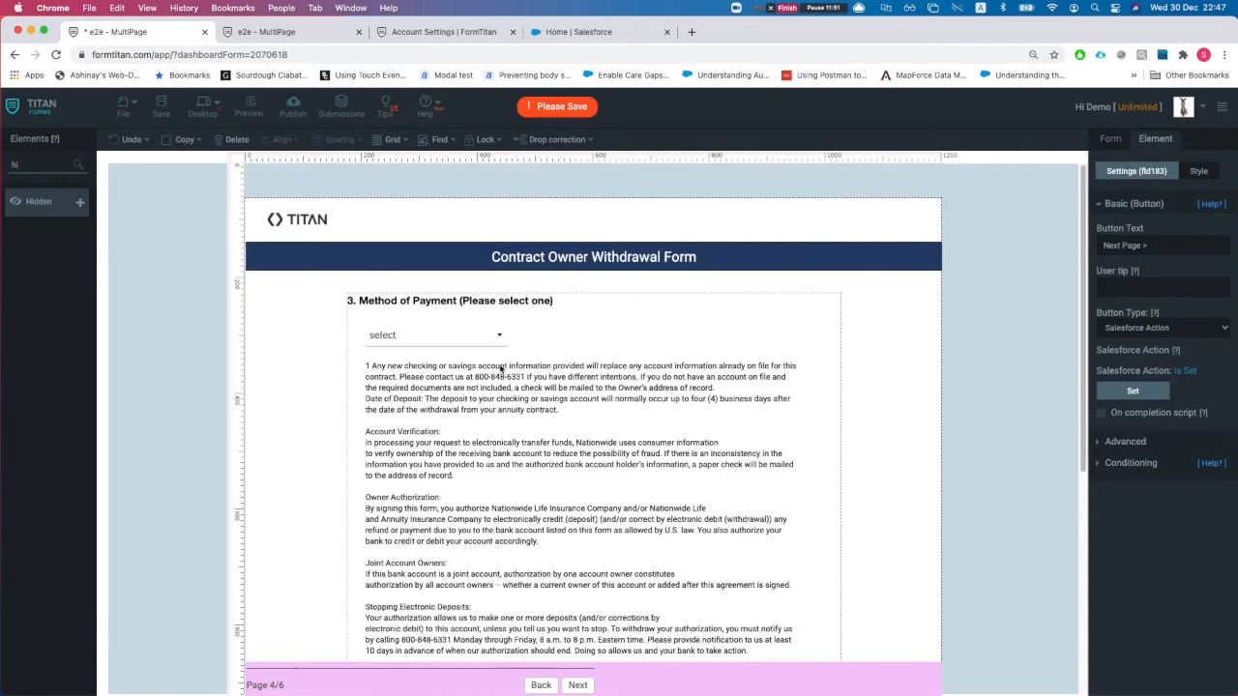
click(414, 333)
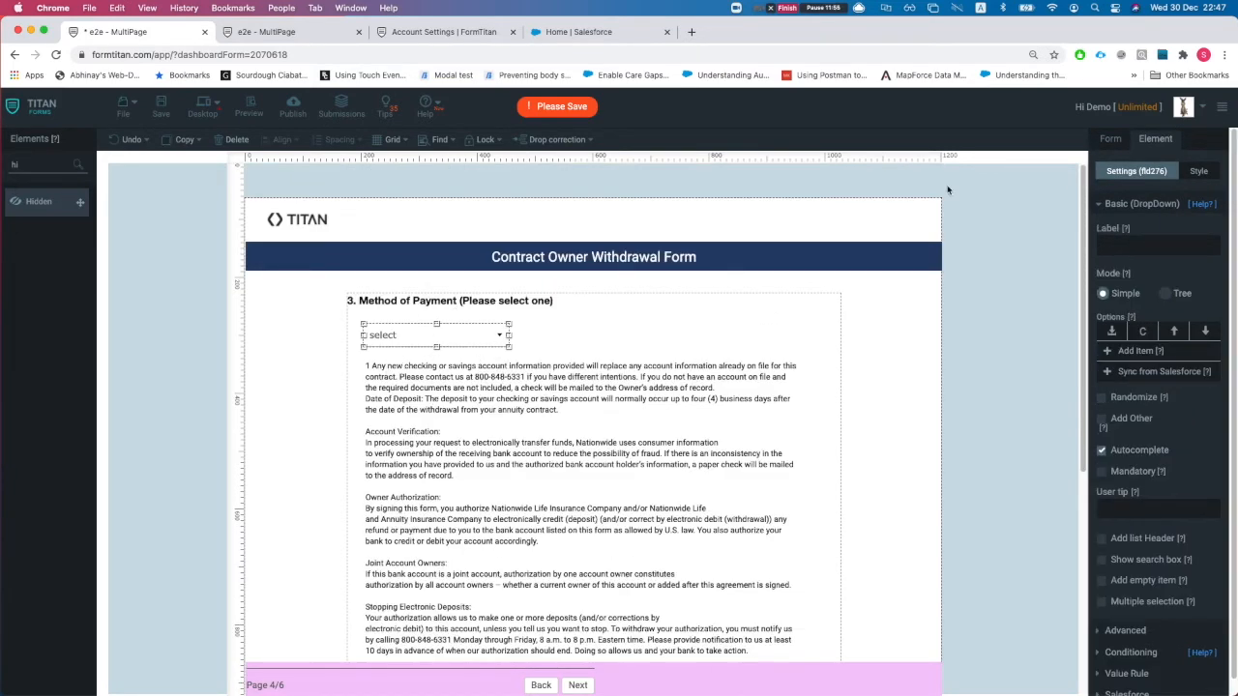
scroll(605, 400, down, 5)
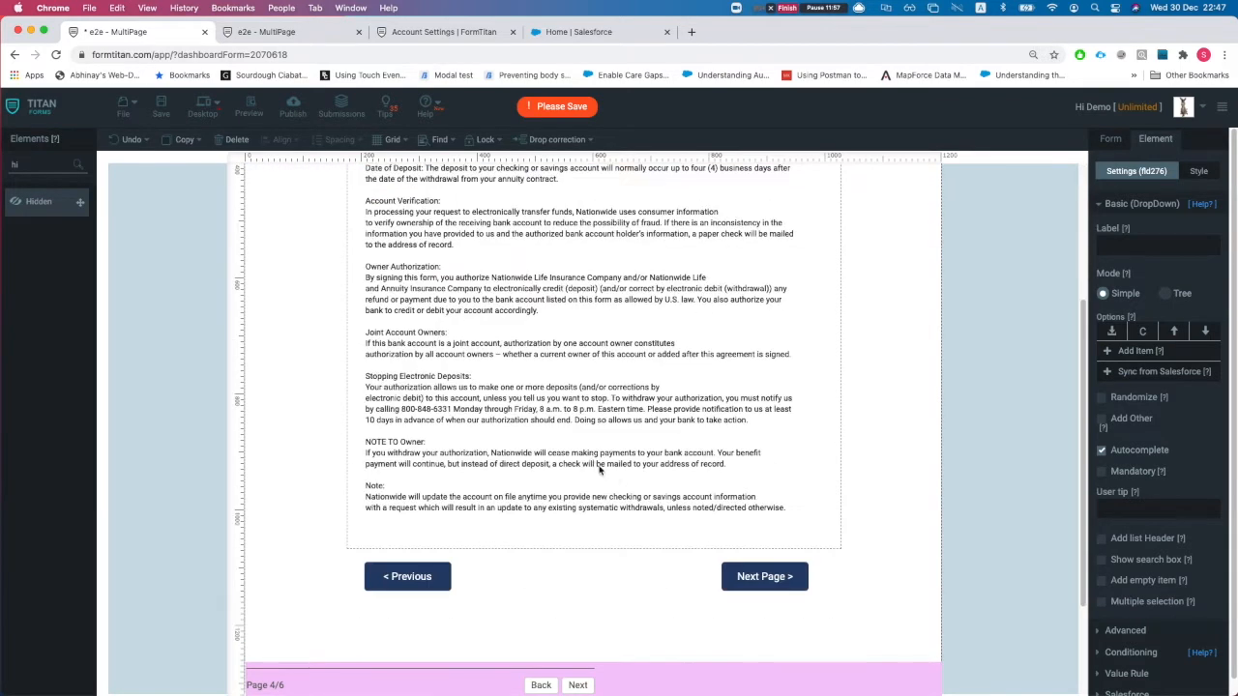
click(759, 571)
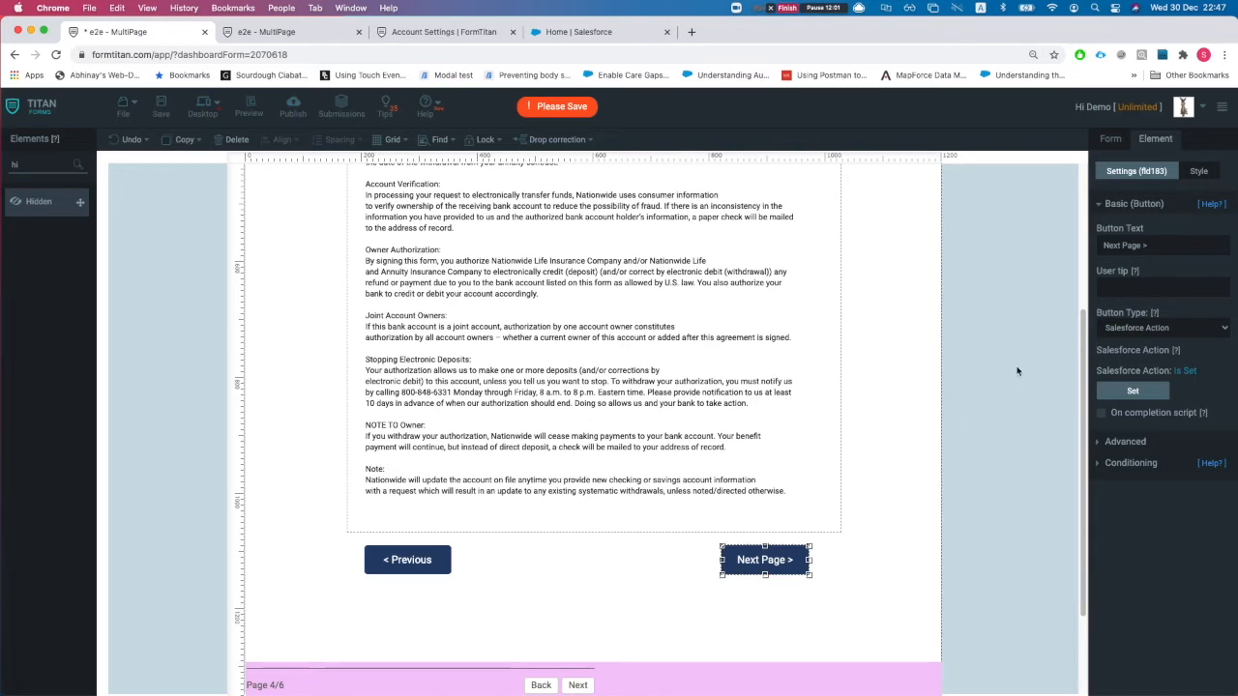
- Review page 4's Account update action, close it unchanged, and advance to page 5
click(1149, 393)
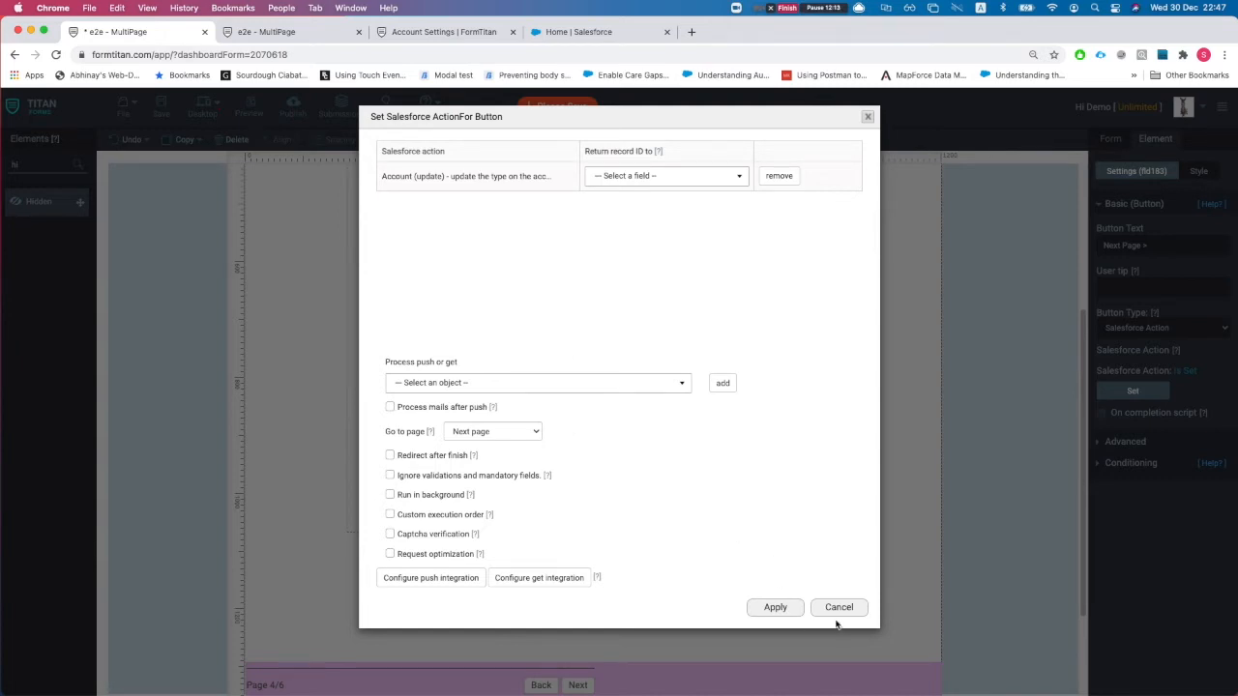
drag(385, 433, 448, 436)
click(648, 420)
click(838, 607)
click(578, 685)
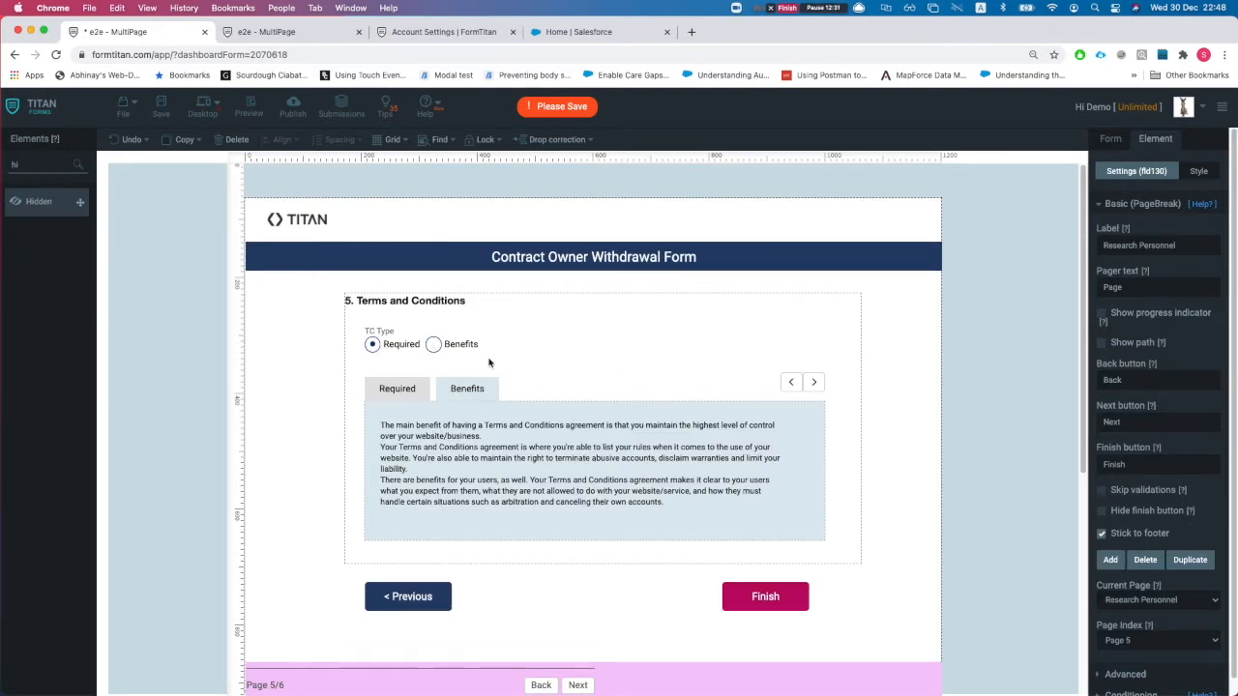
- Preview the tabbed terms section's Required and Benefits tabs alongside the TC Type radio group
click(402, 347)
click(533, 468)
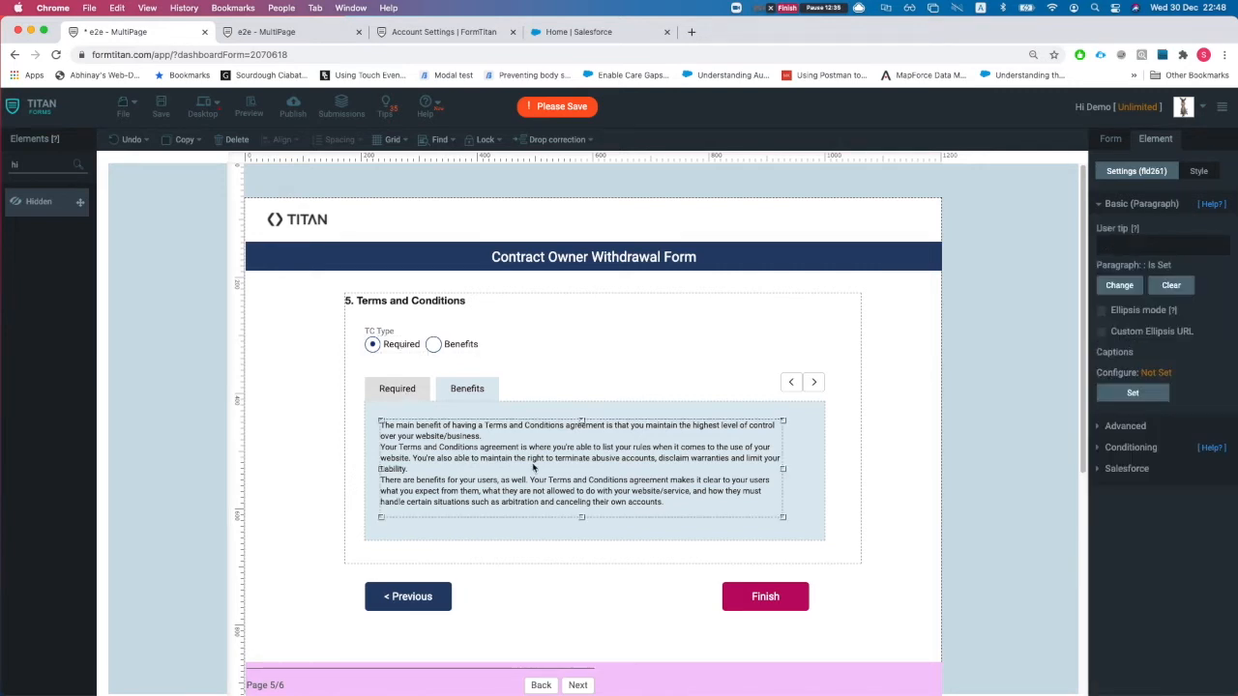
click(819, 465)
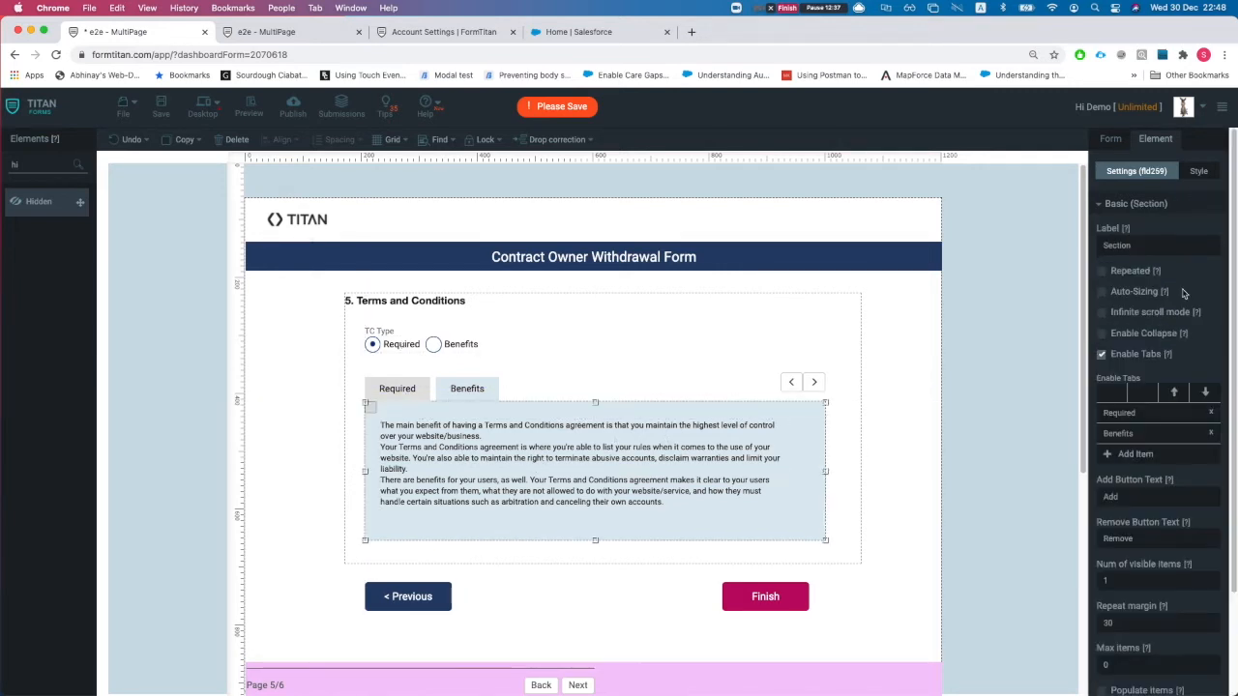
scroll(1171, 416, down, 2)
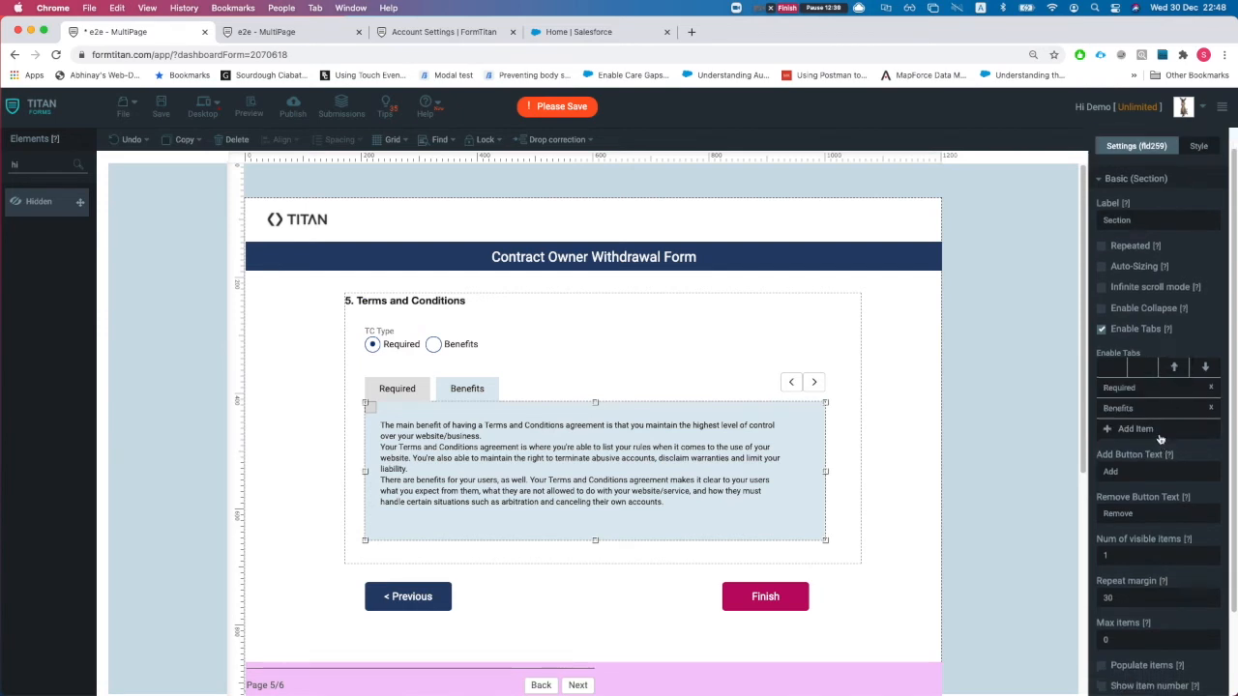
scroll(1157, 429, down, 1)
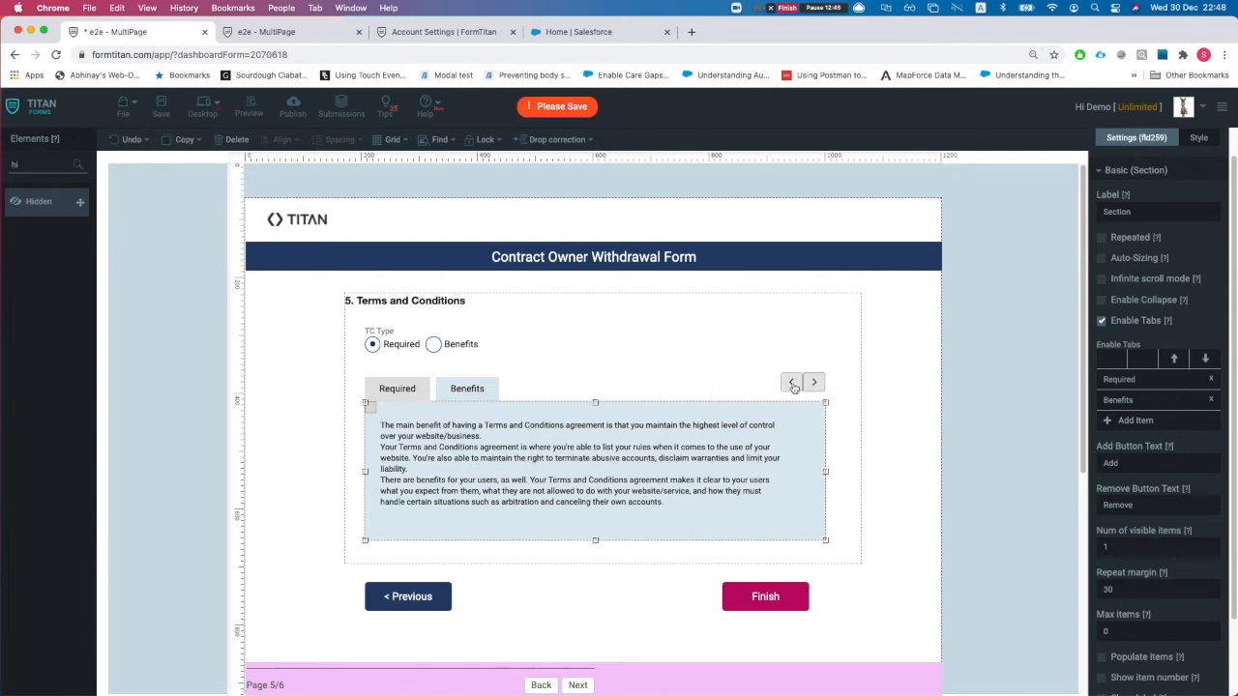
click(398, 395)
click(450, 397)
click(416, 400)
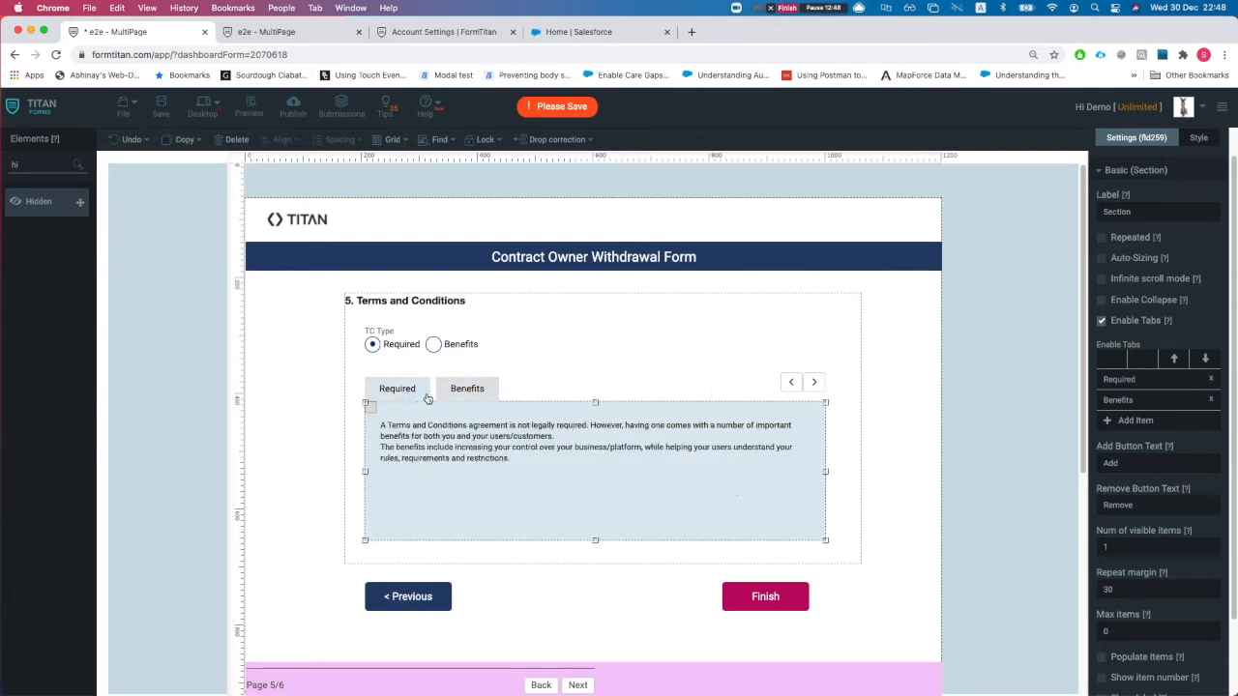
click(403, 348)
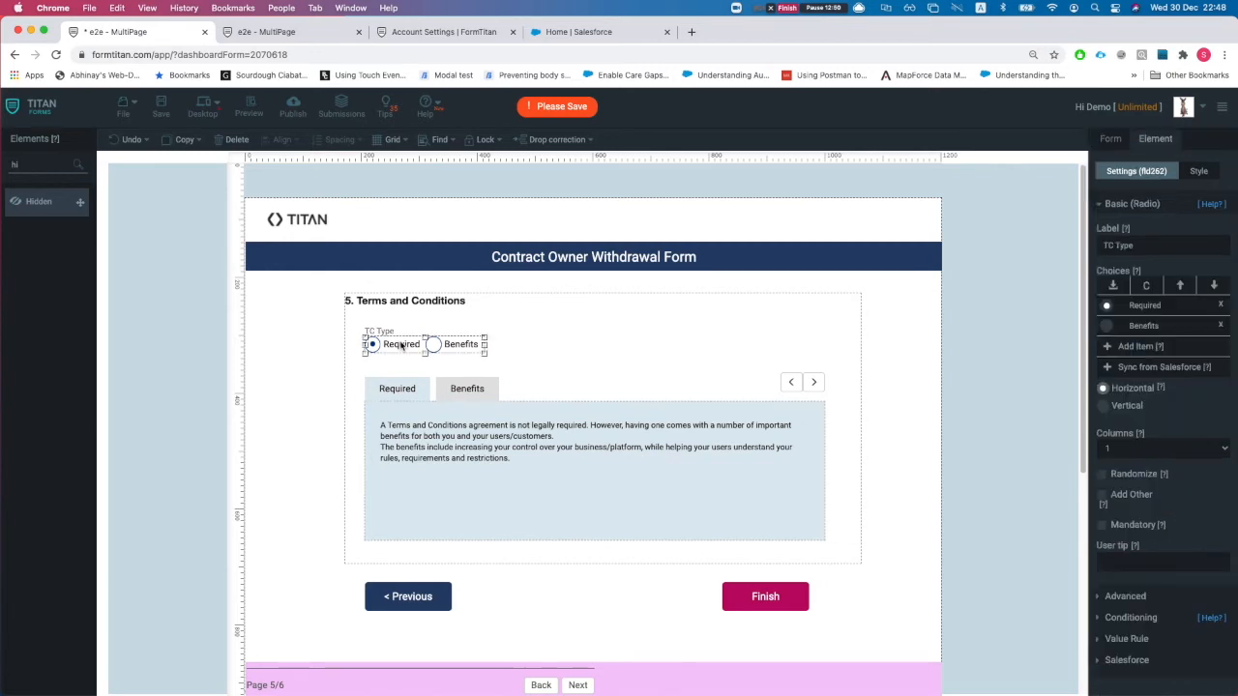
click(409, 393)
click(469, 394)
click(409, 395)
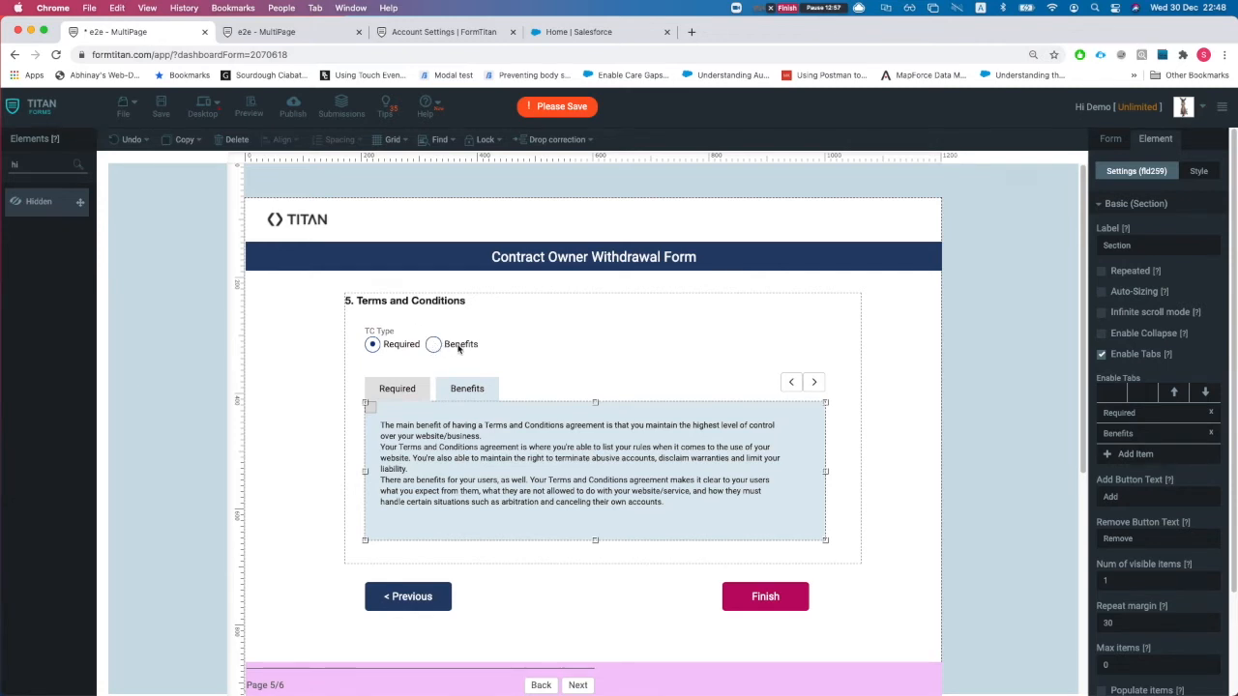
- Open the tabbed section's Conditioning settings and list the conditions affecting it
click(459, 350)
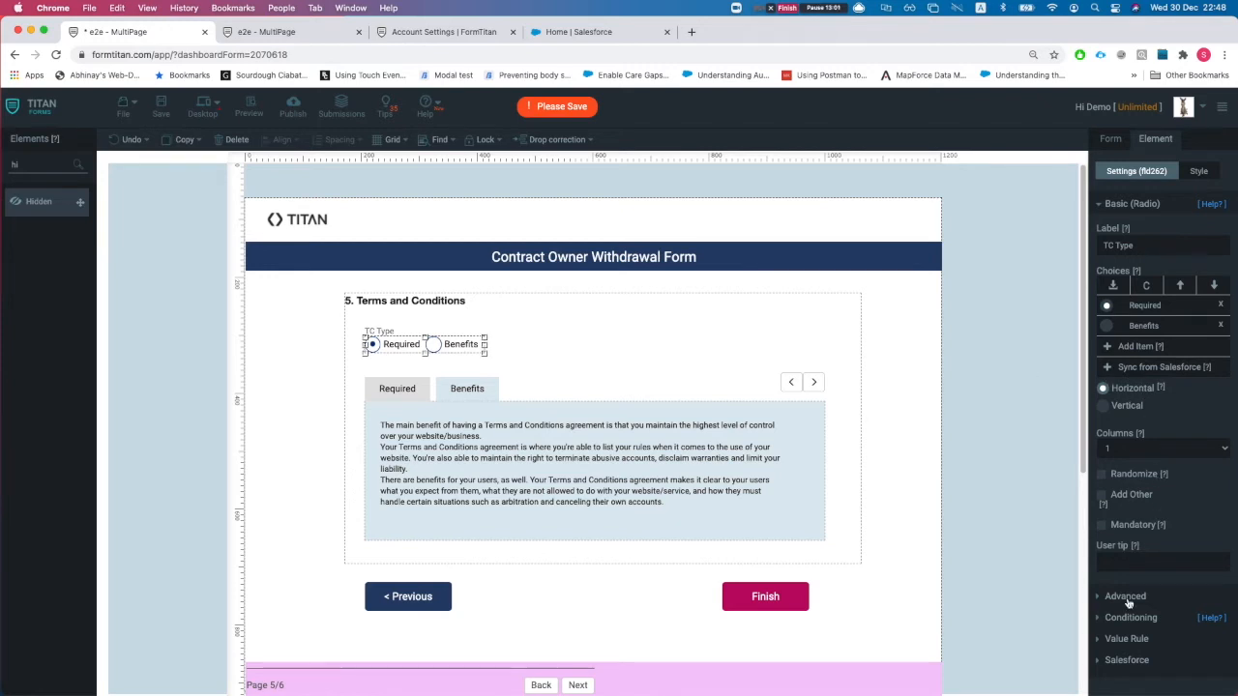
click(803, 442)
scroll(1166, 484, down, 5)
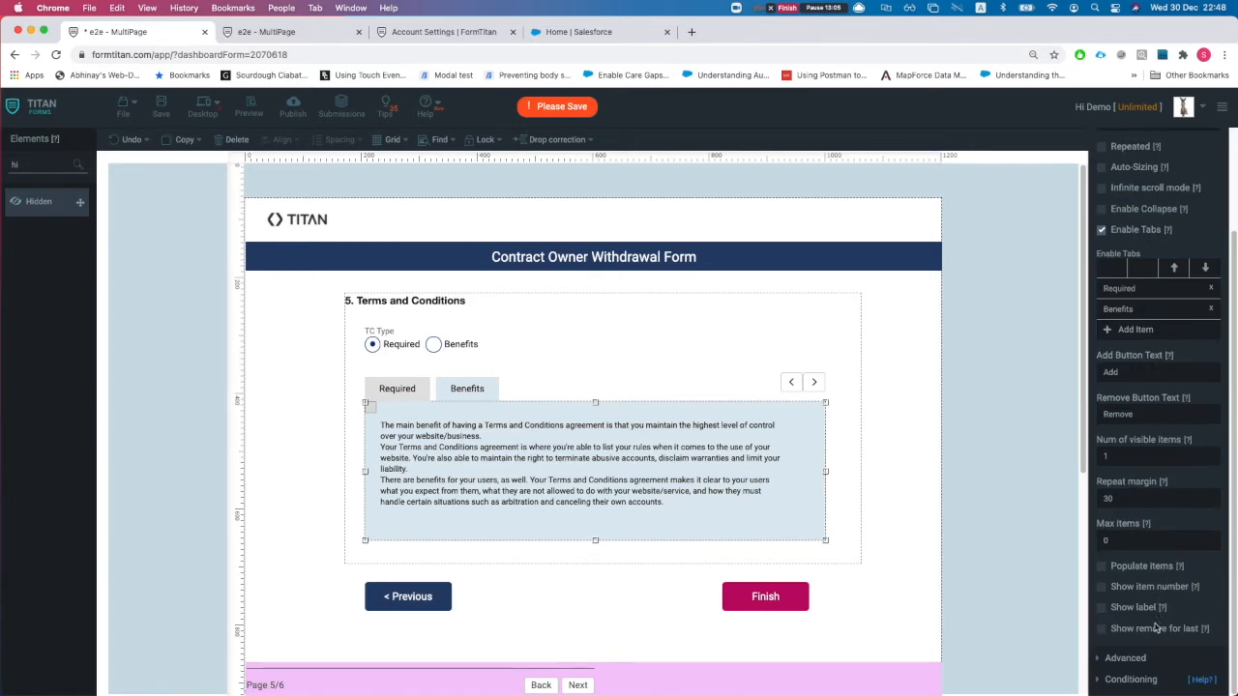
click(1127, 660)
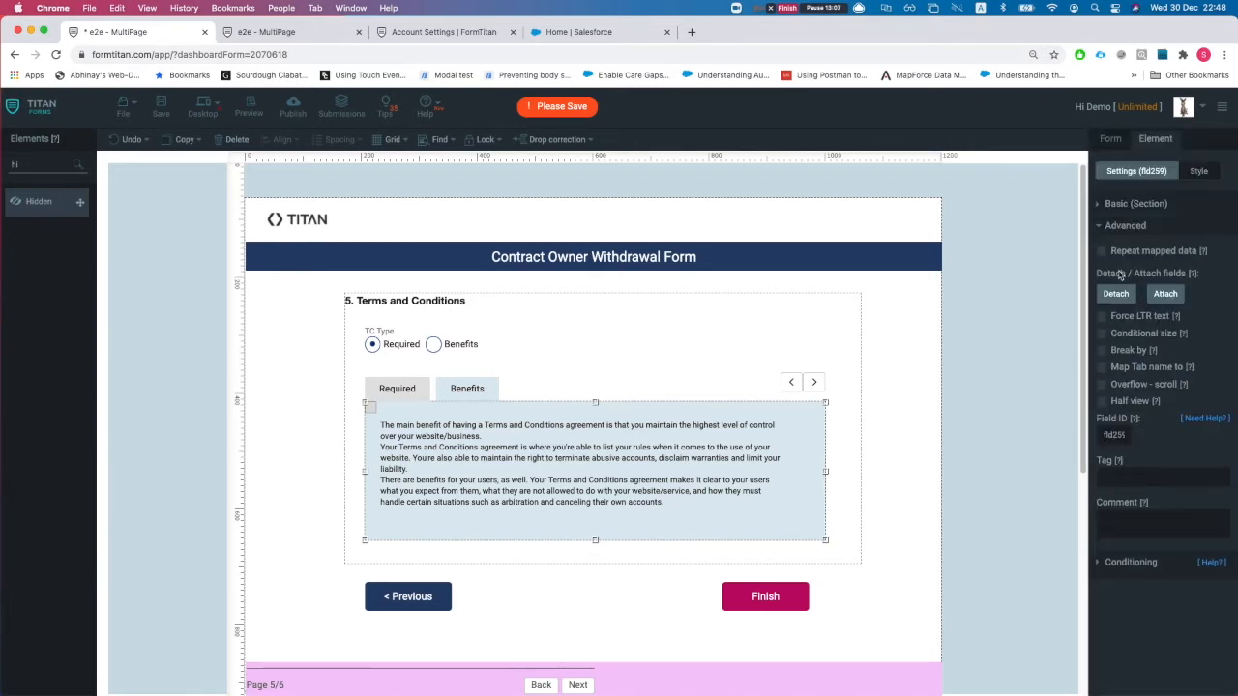
click(1122, 208)
scroll(1173, 602, down, 3)
click(1137, 679)
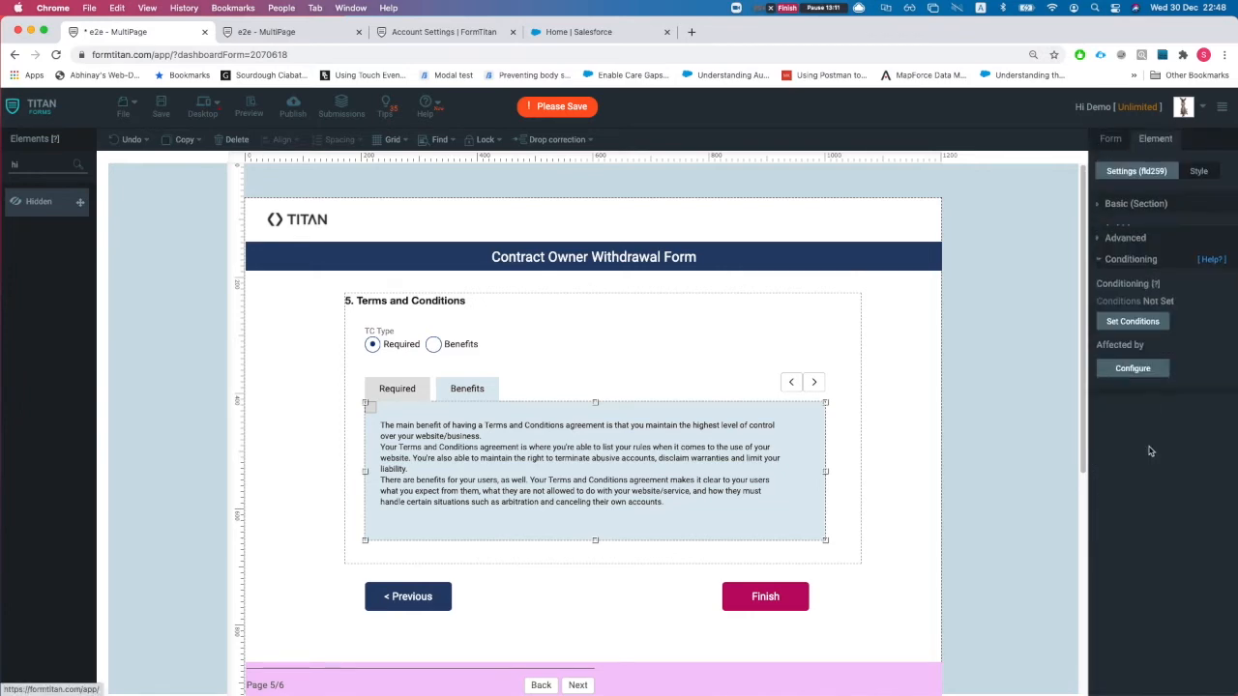
click(1132, 357)
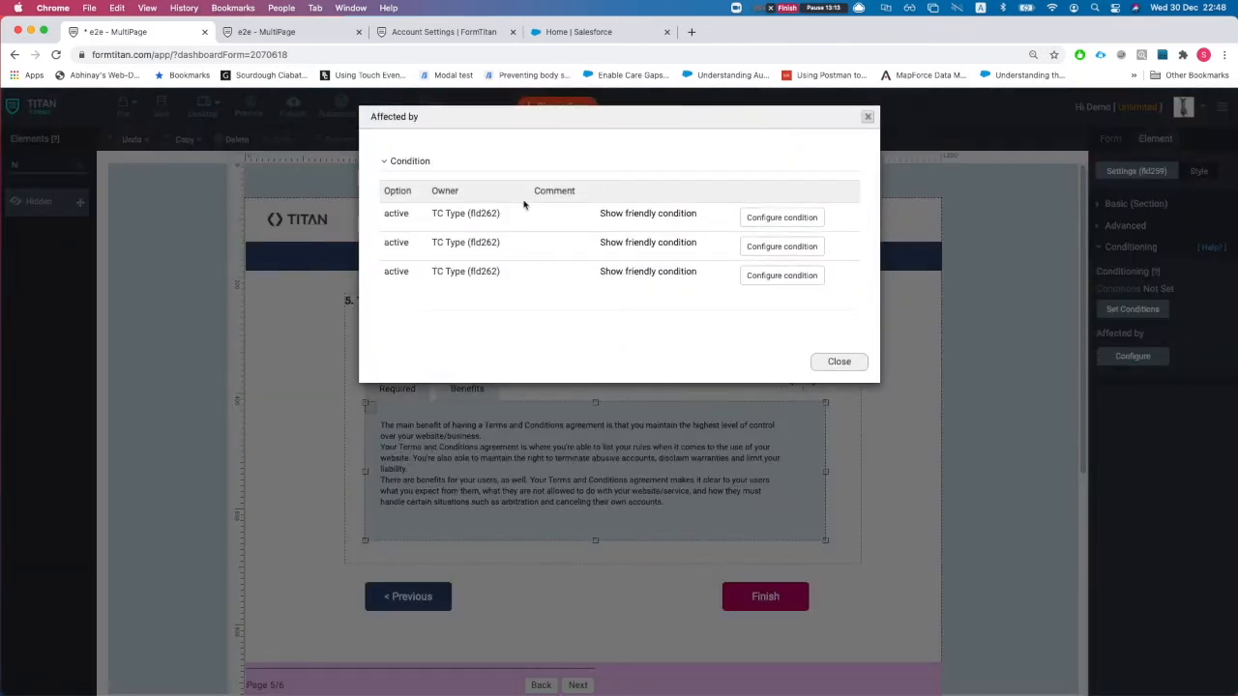
- View all three TC Type conditions in plain words, then open the first condition's rule editor
drag(384, 213, 404, 243)
click(432, 249)
drag(407, 286, 435, 287)
click(630, 242)
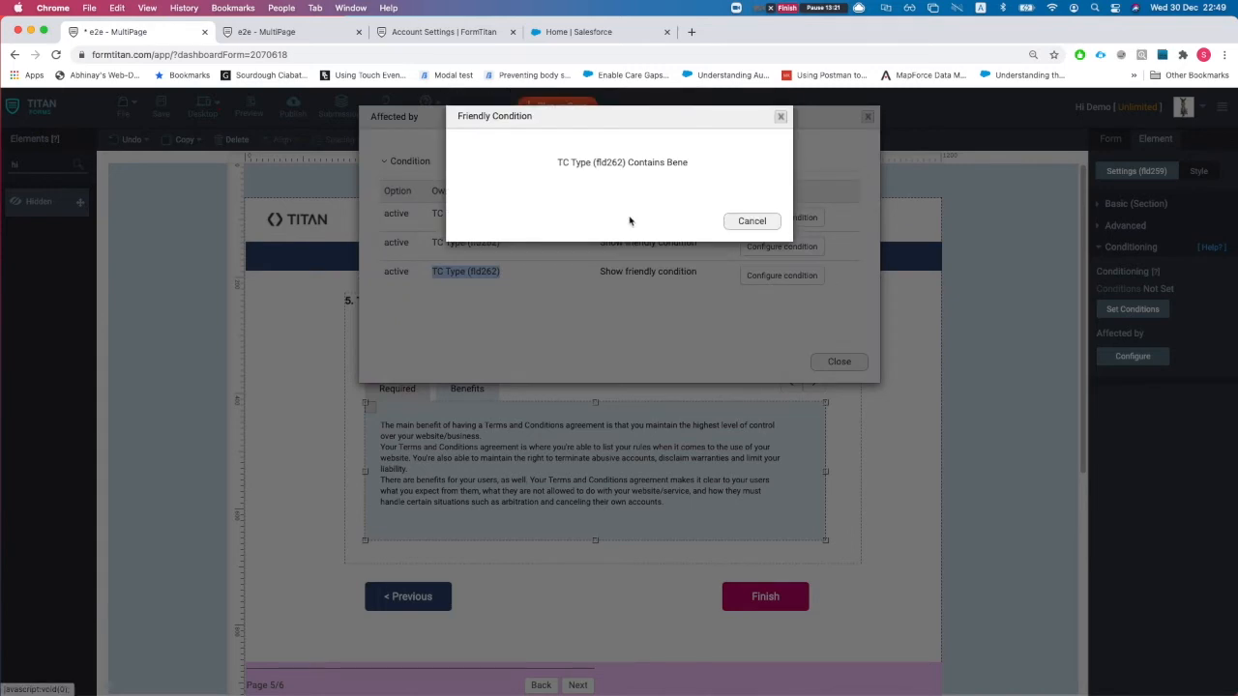
click(749, 221)
click(665, 214)
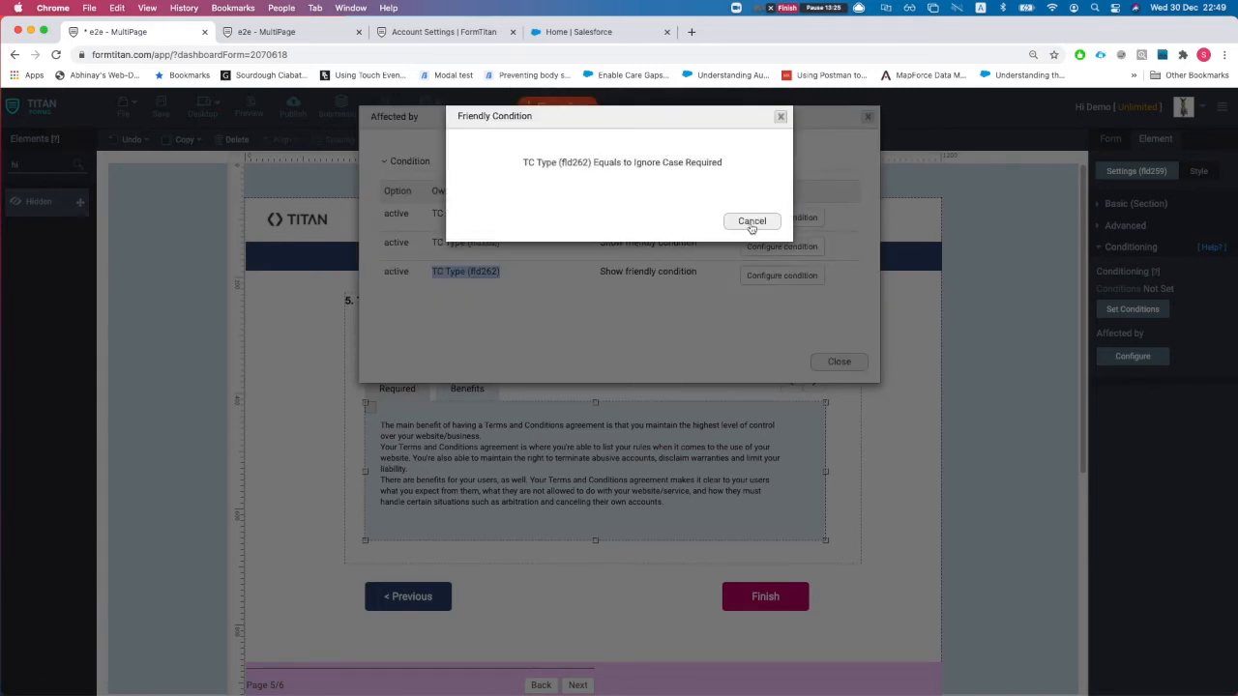
click(752, 222)
click(650, 273)
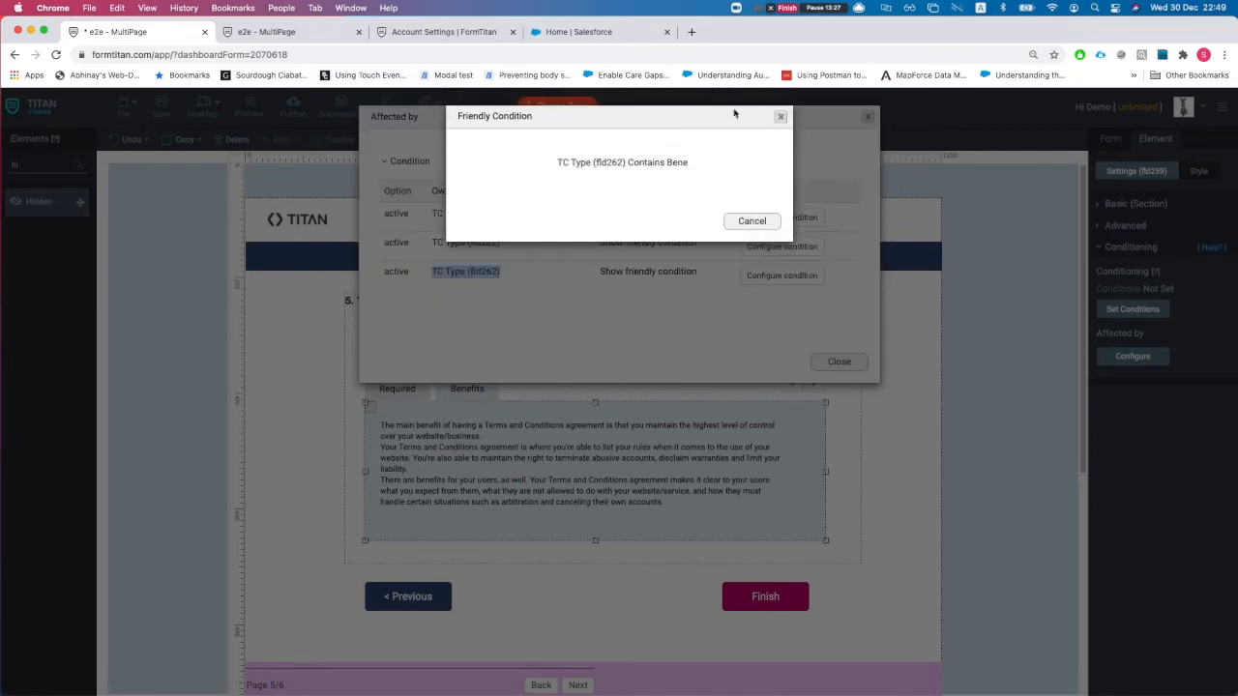
click(781, 119)
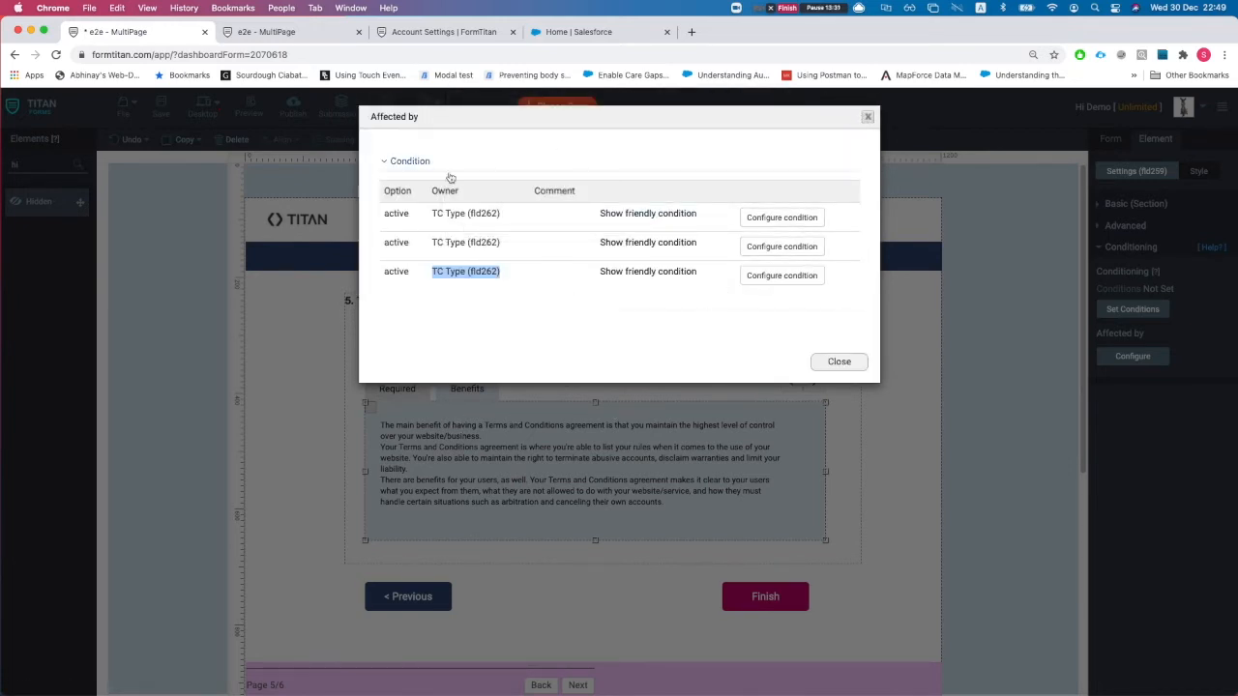
click(777, 215)
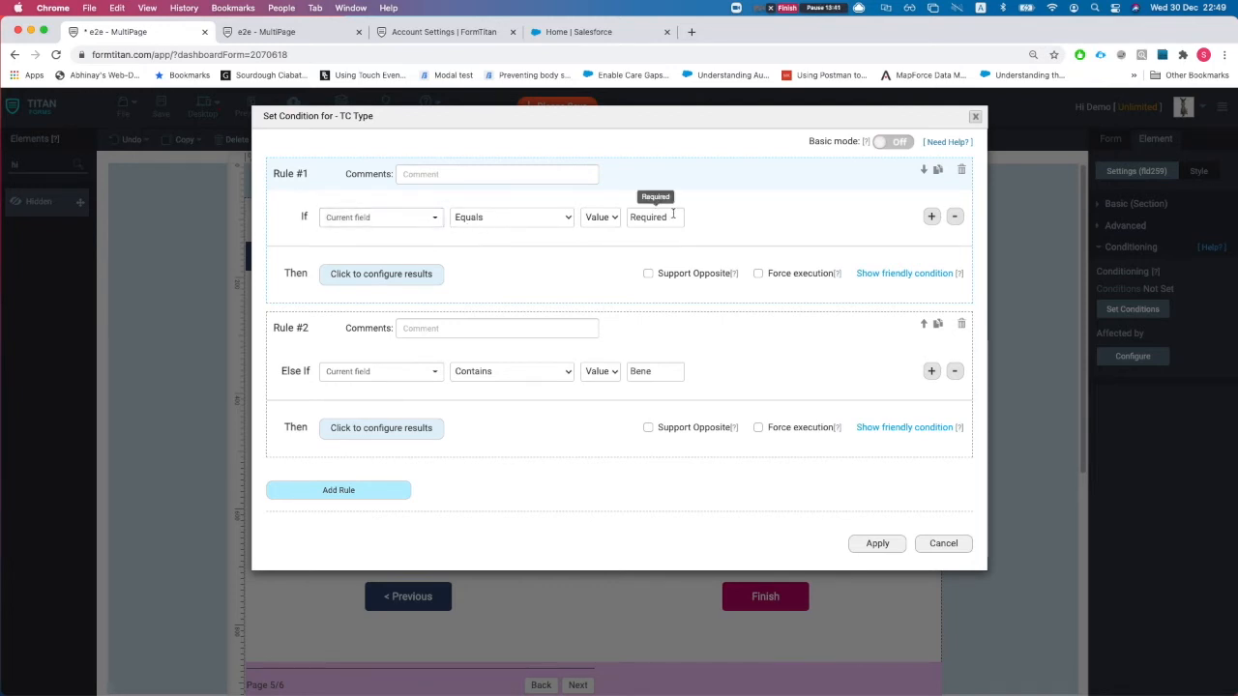
- Show Rule #1's mapped results, highlighting the Required and Benefits items, and close unchanged
click(400, 276)
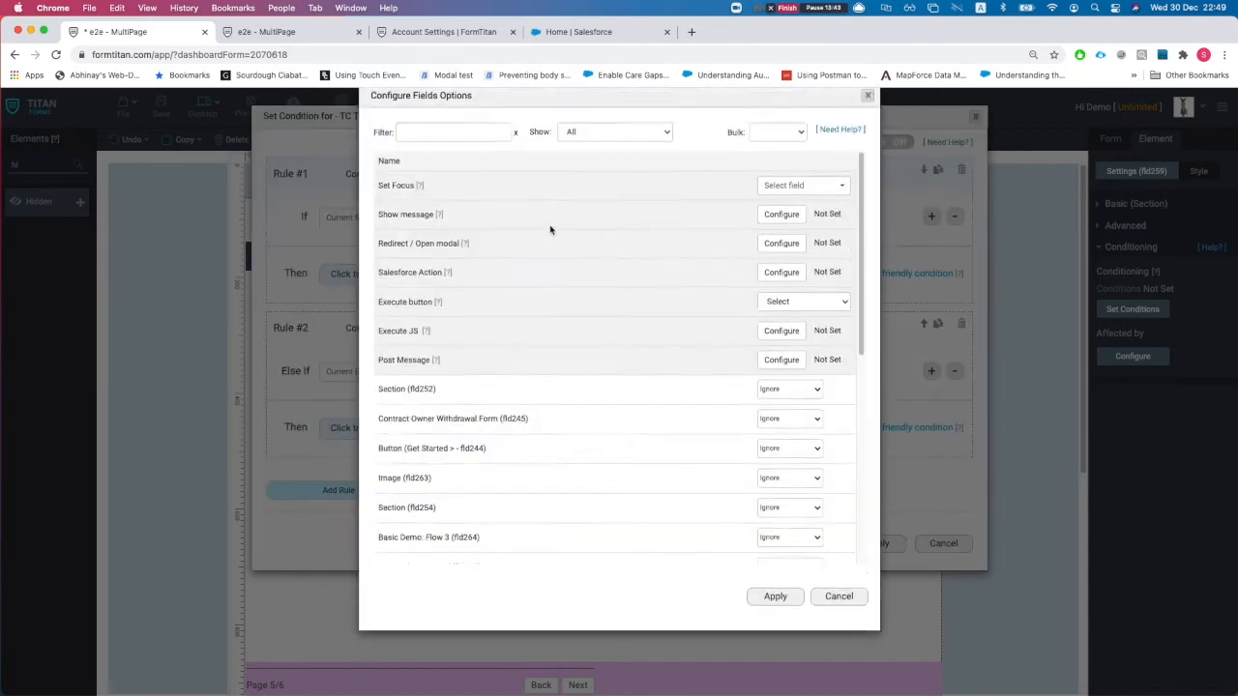
click(609, 153)
click(582, 167)
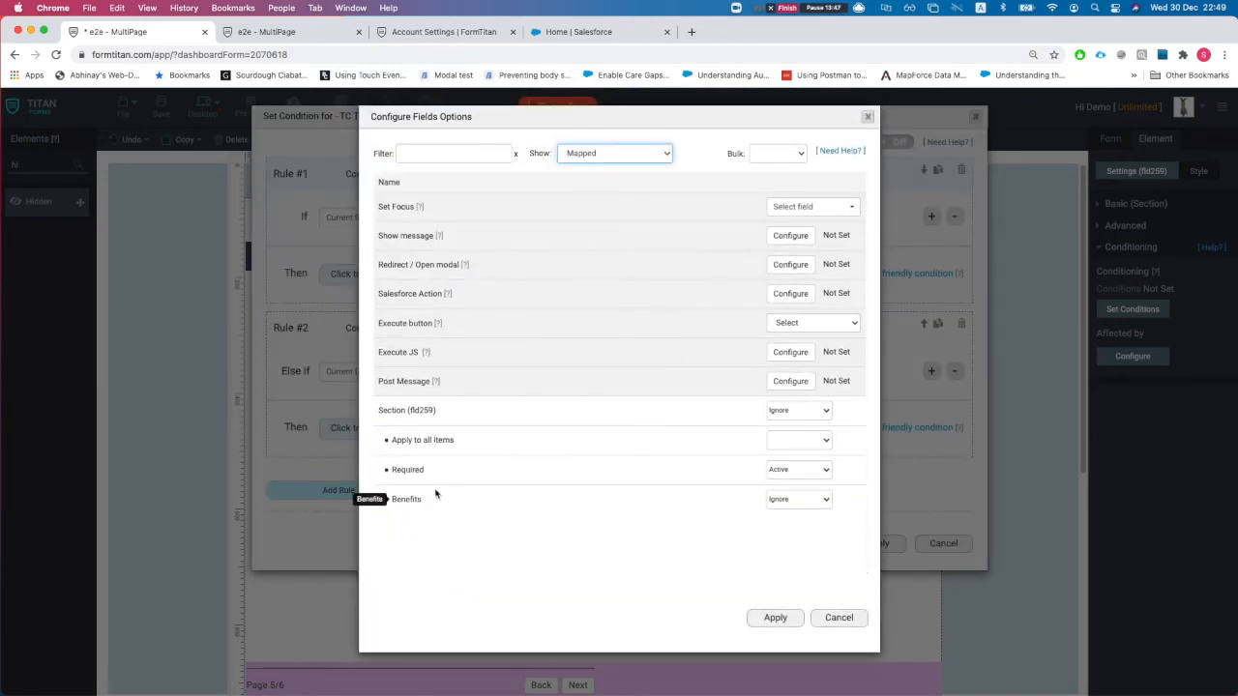
drag(423, 501, 392, 502)
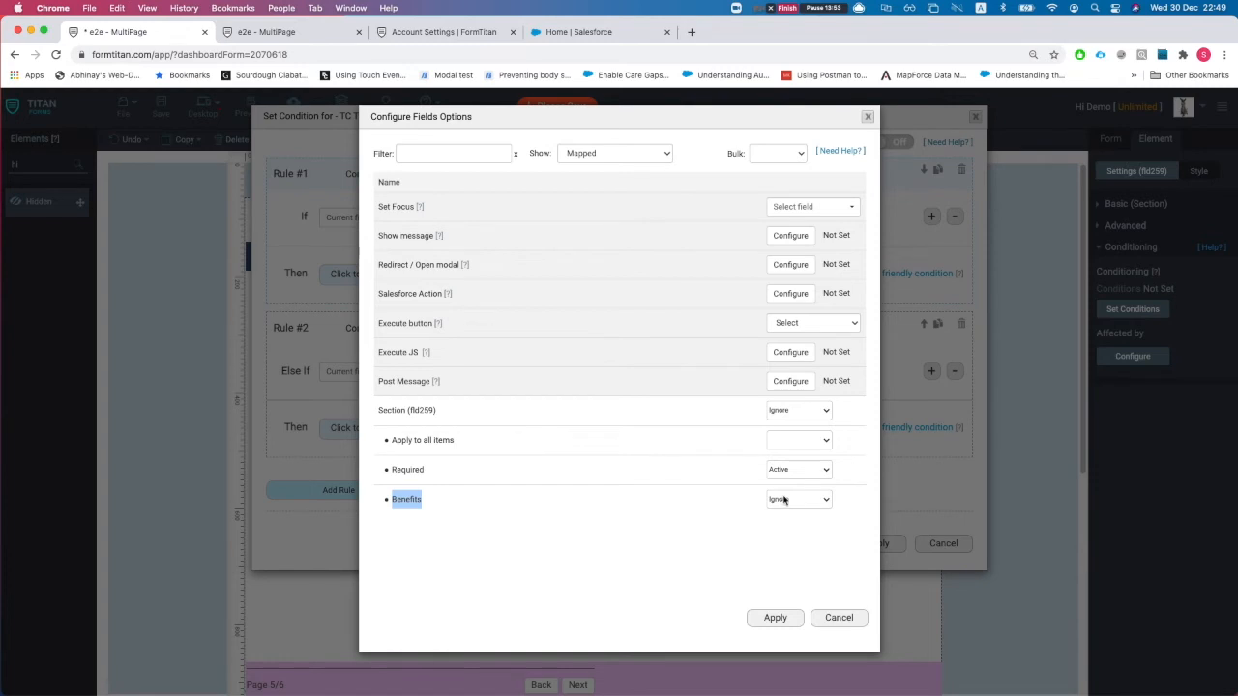
click(435, 473)
drag(431, 472, 398, 470)
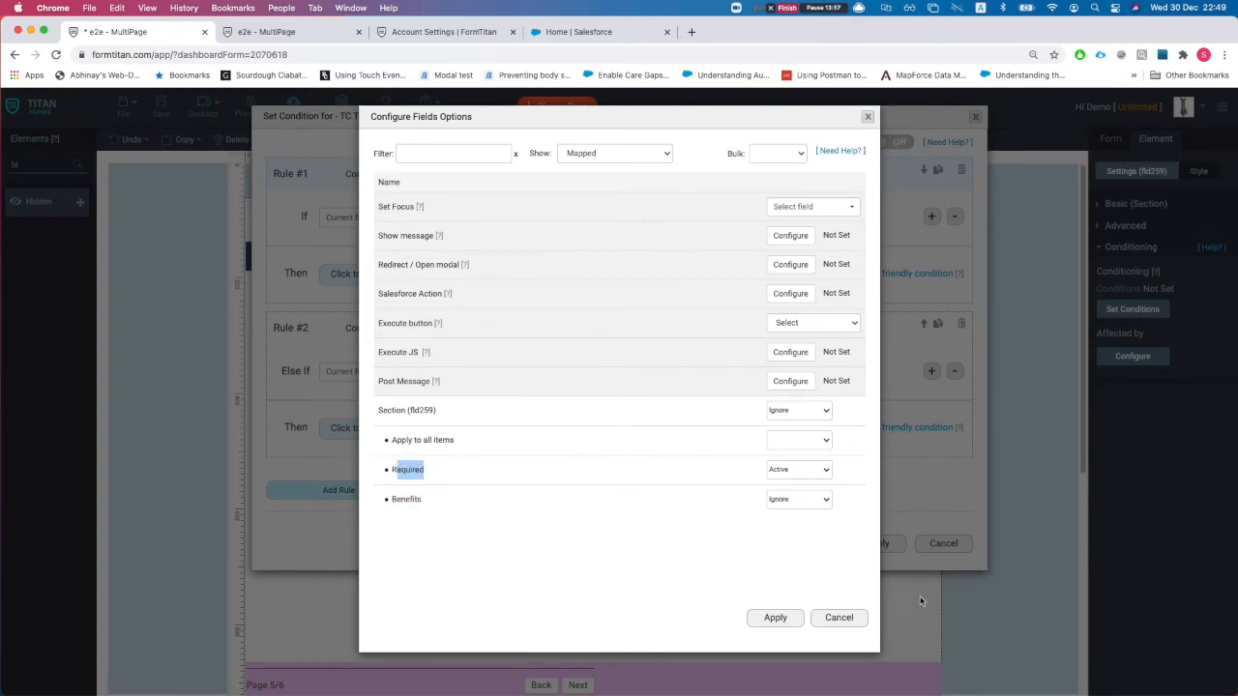
click(839, 617)
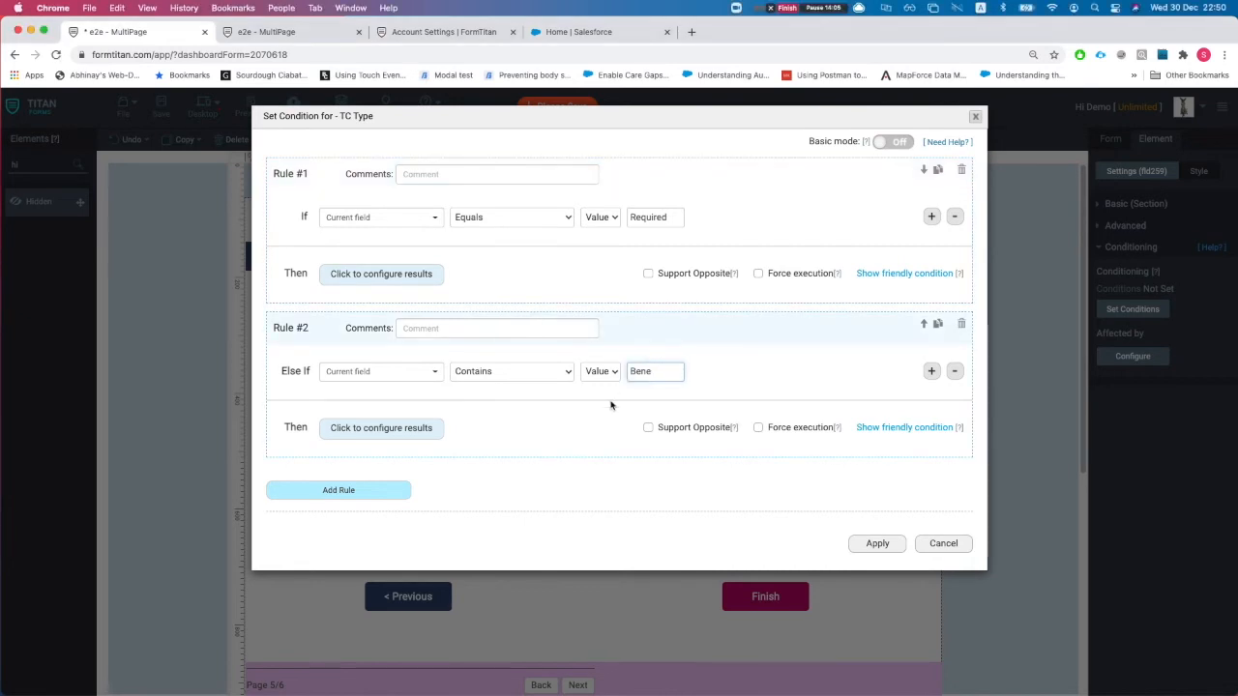
- Check Rule #2's mapped results, then apply the TC Type rules and save the form
click(404, 431)
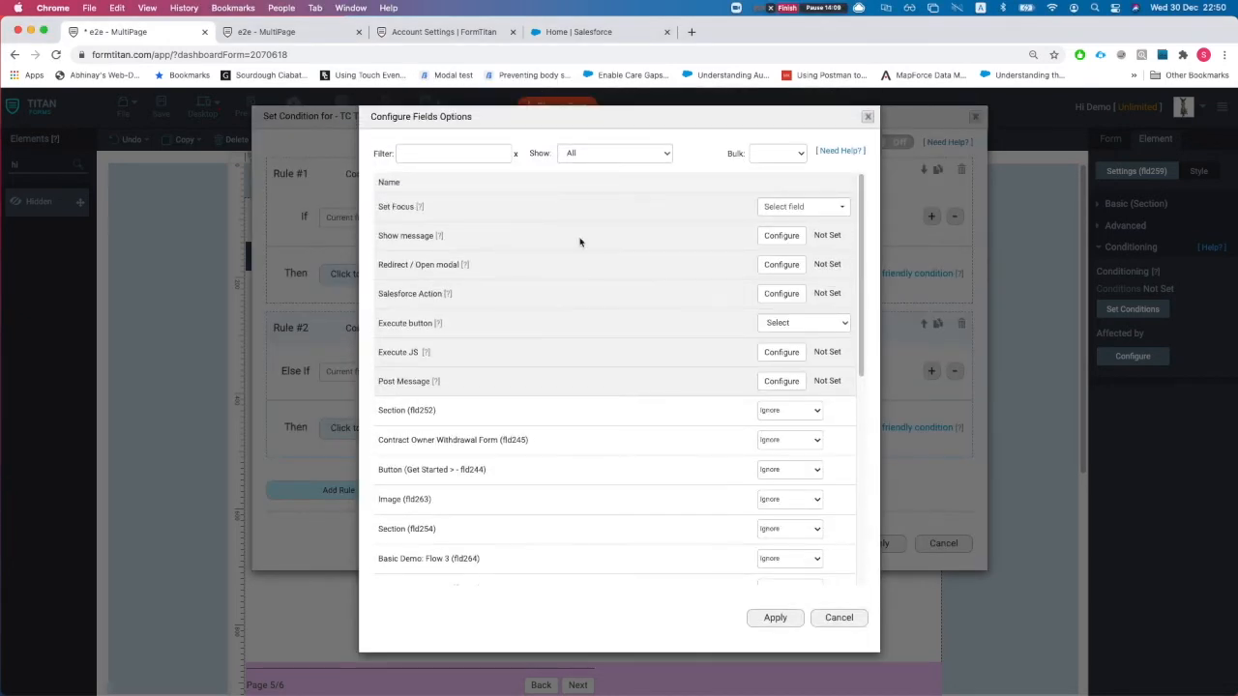
click(561, 156)
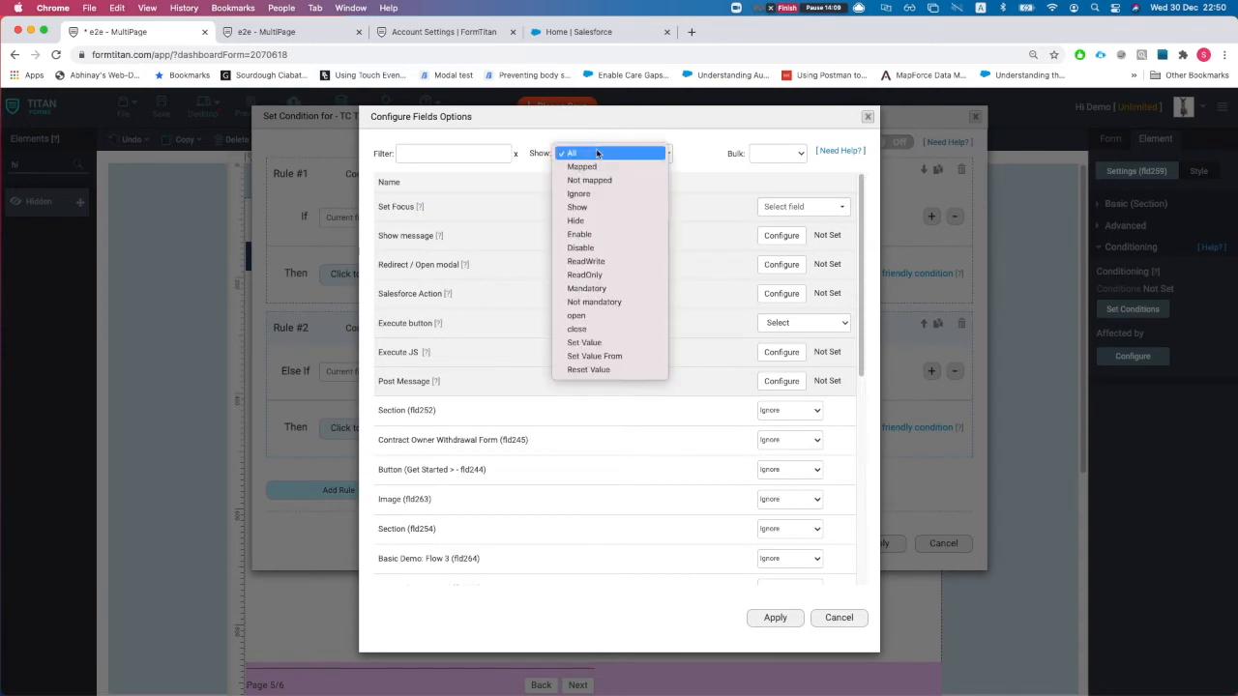
click(596, 170)
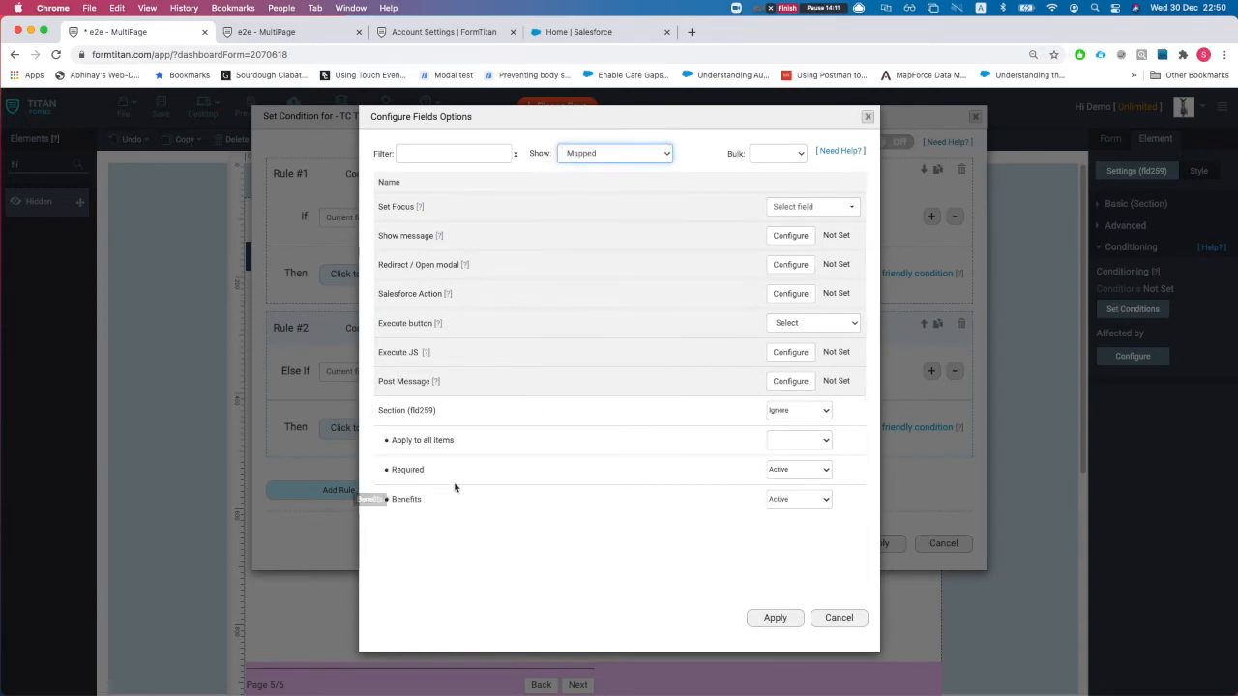
drag(396, 471, 445, 498)
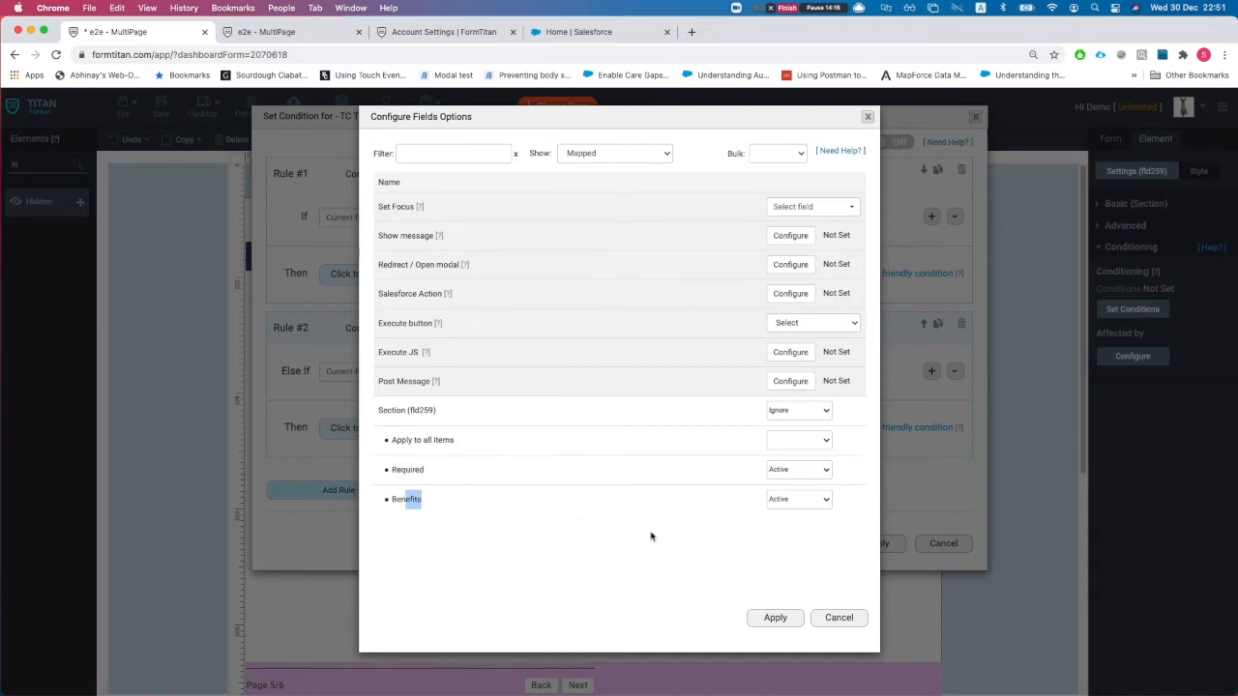
click(834, 619)
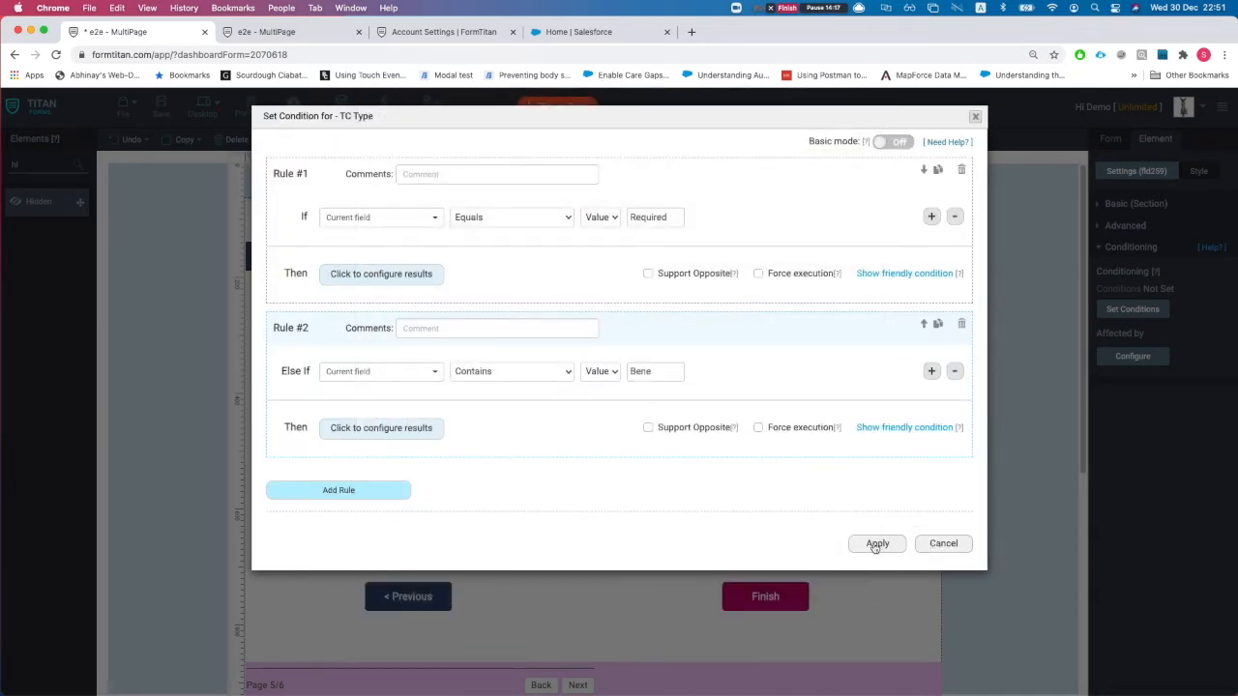
click(877, 544)
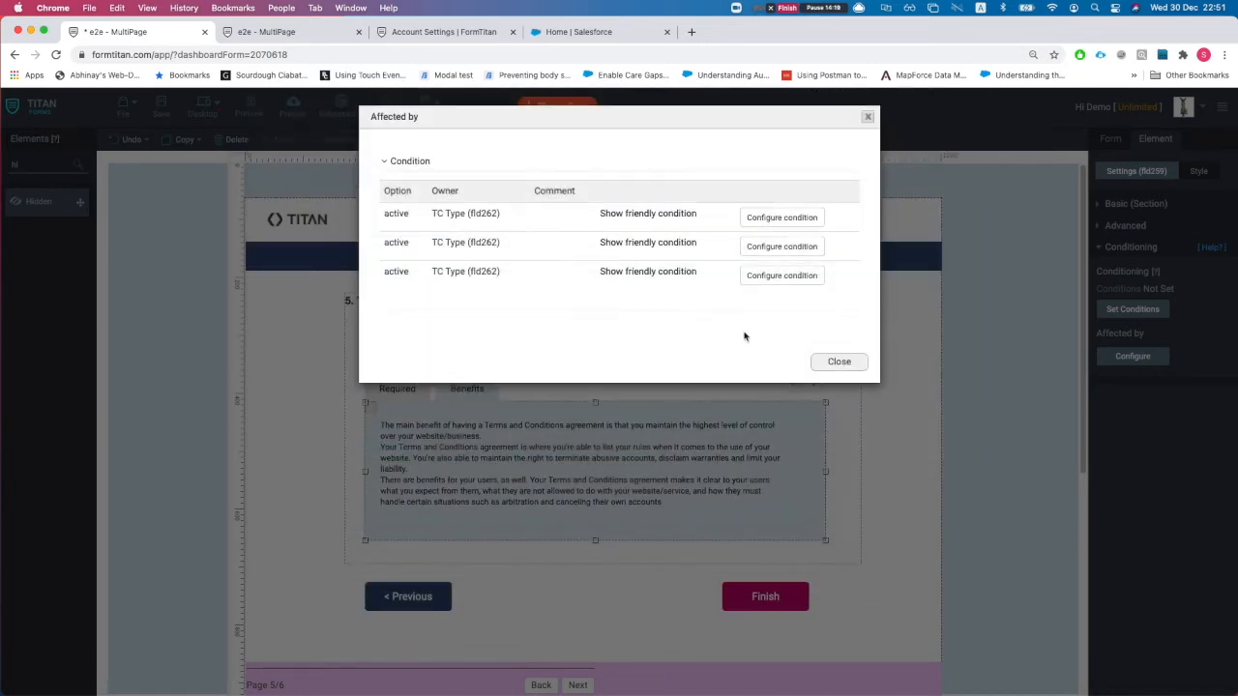
click(835, 359)
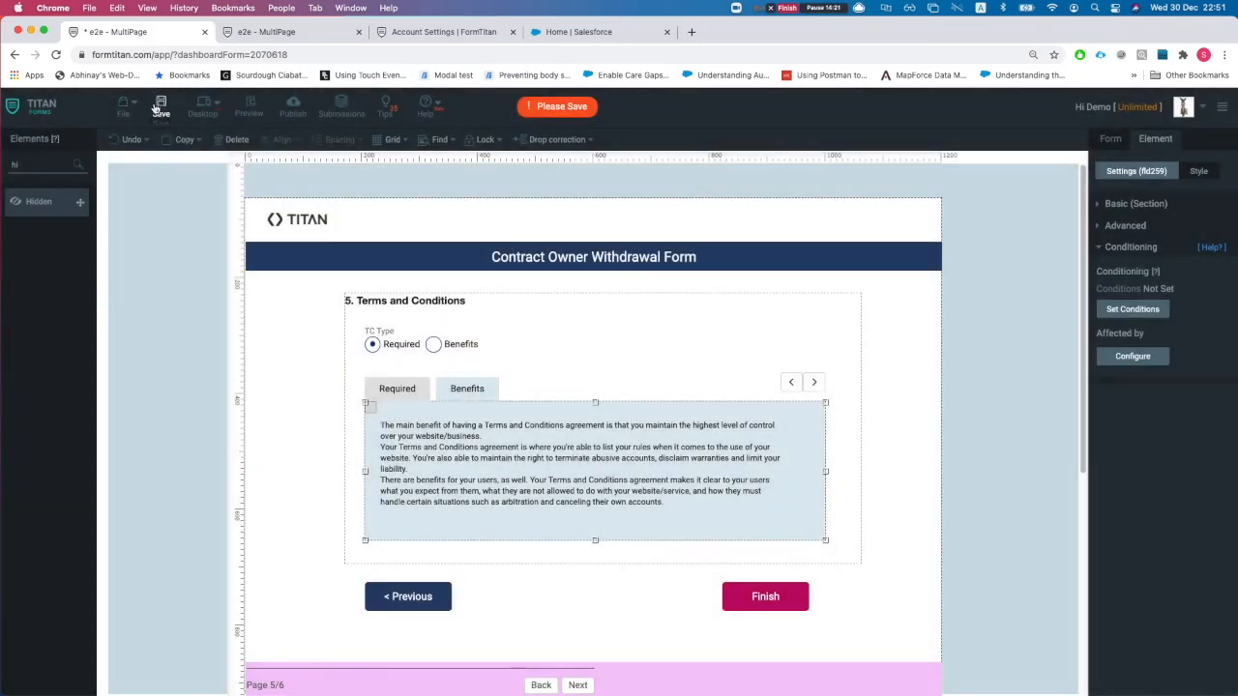
click(161, 109)
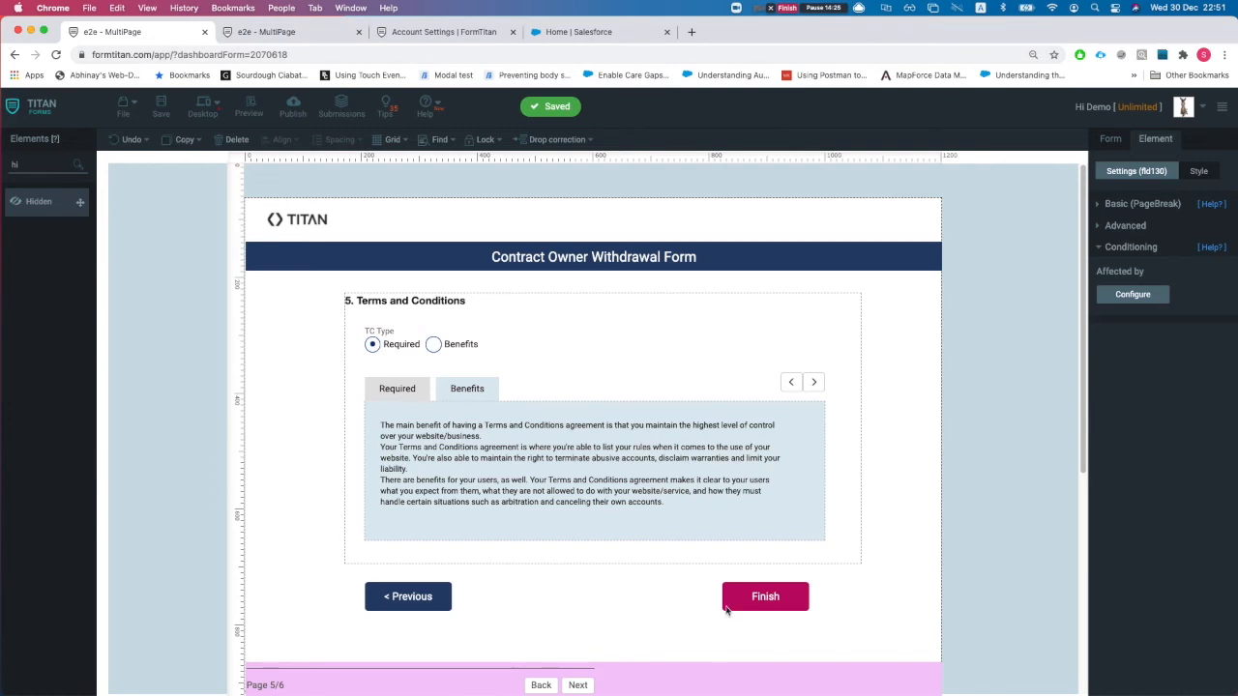
- Page to the Thank You page and back, then reload the live form
click(578, 685)
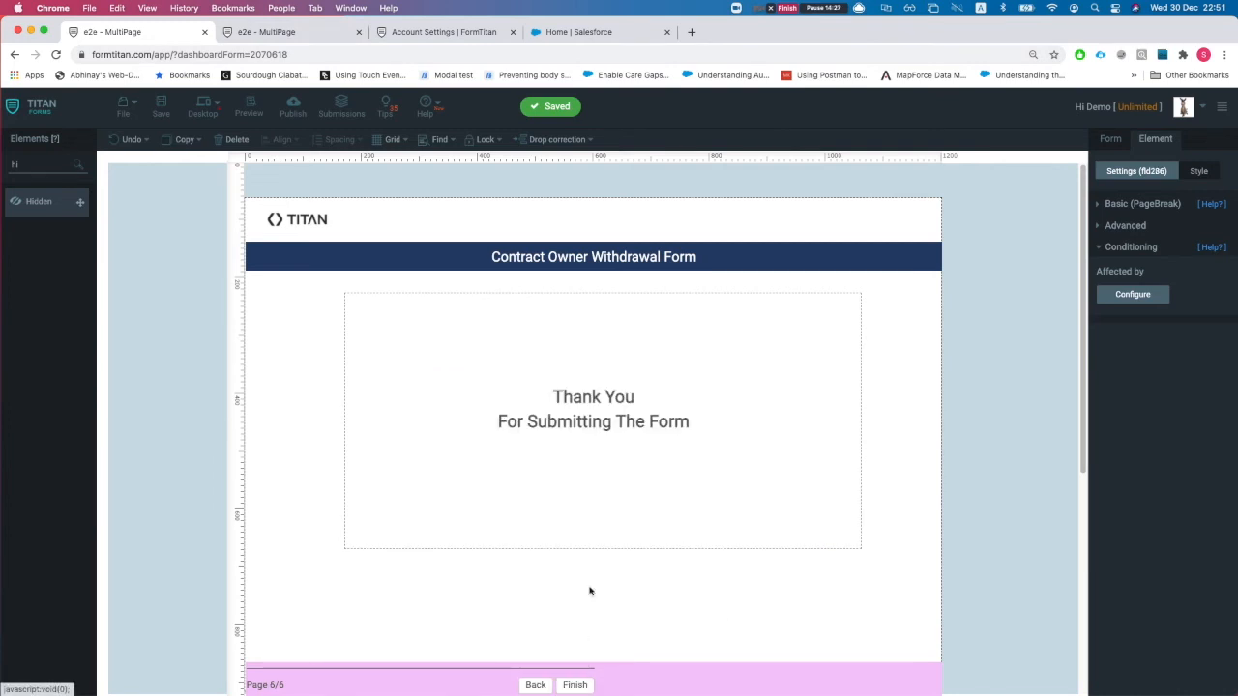
click(502, 393)
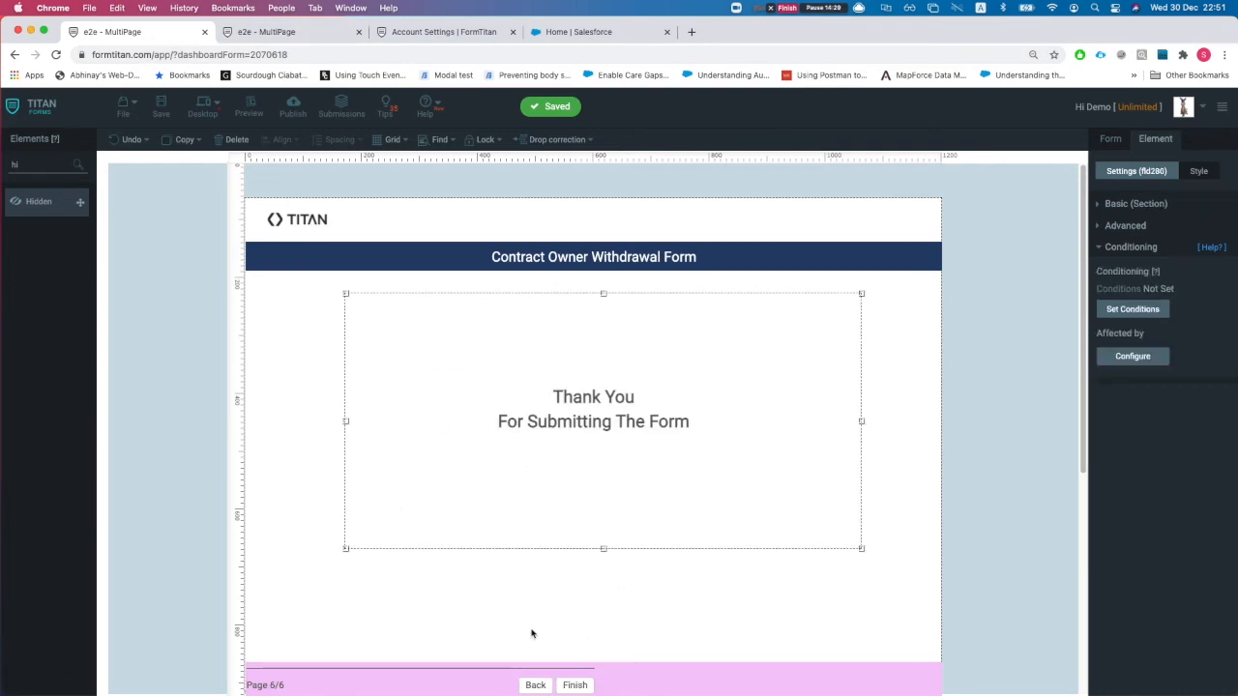
click(533, 686)
click(535, 686)
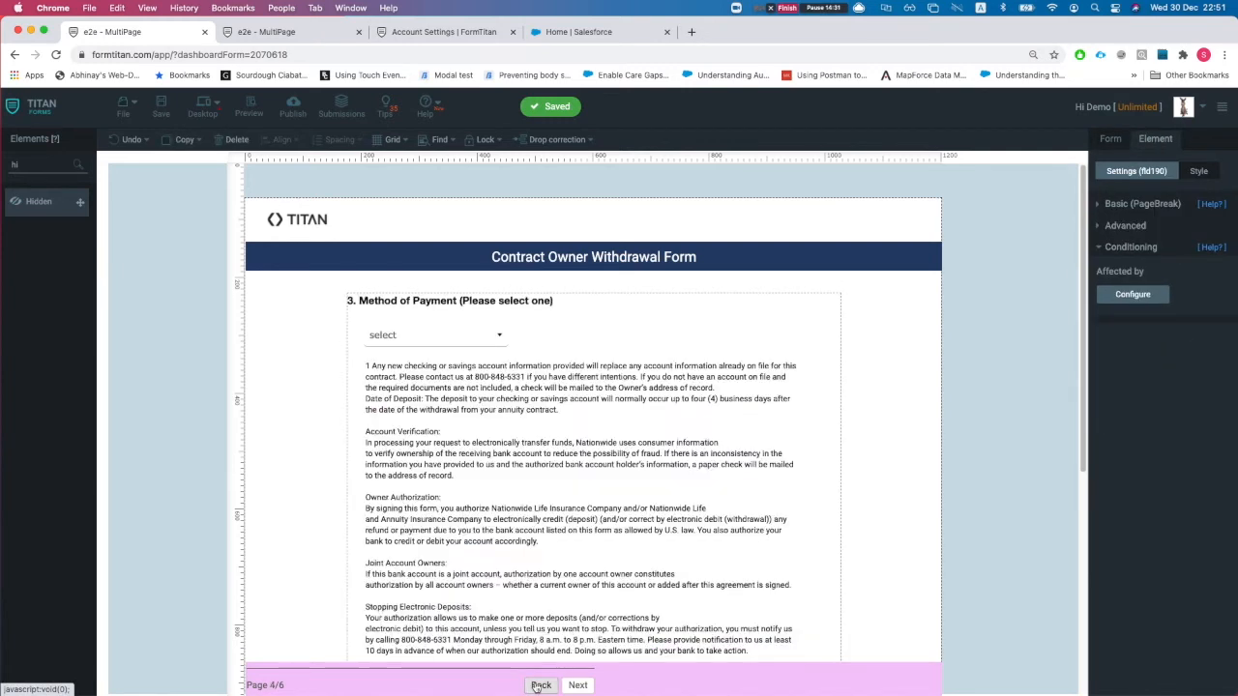
click(537, 686)
click(256, 34)
key(super+r)
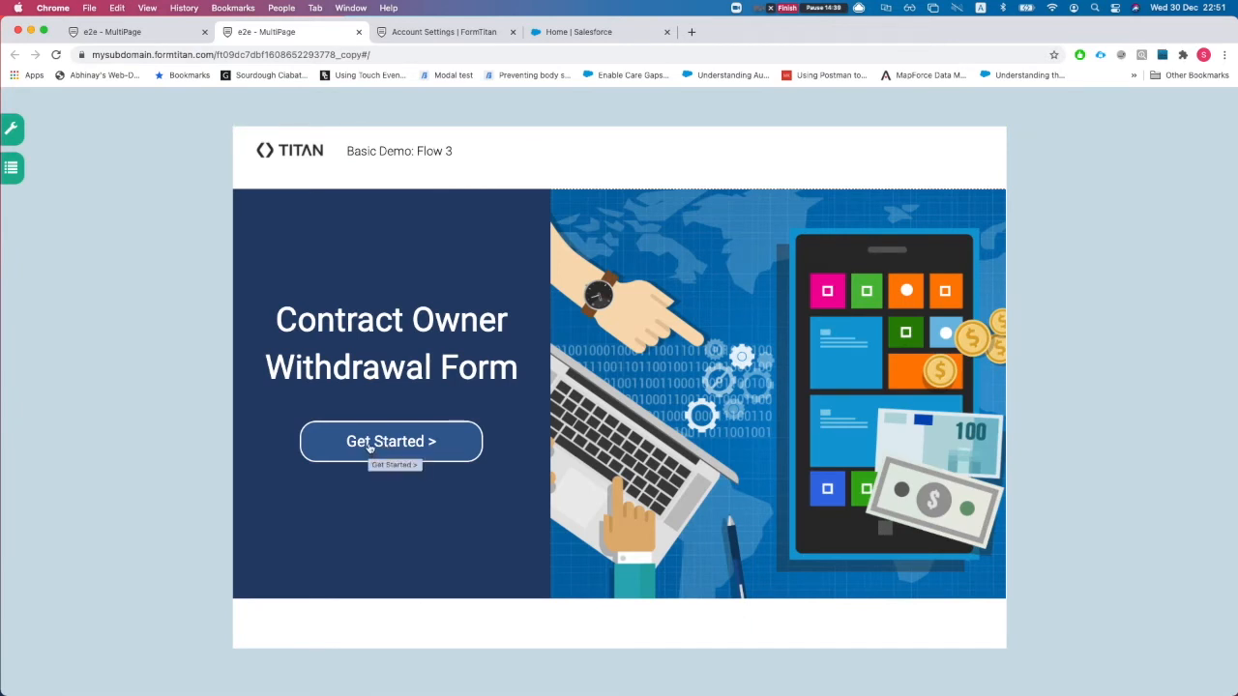
- Start the form and enter company 'another acc', industry Chemicals, and an account number
click(369, 445)
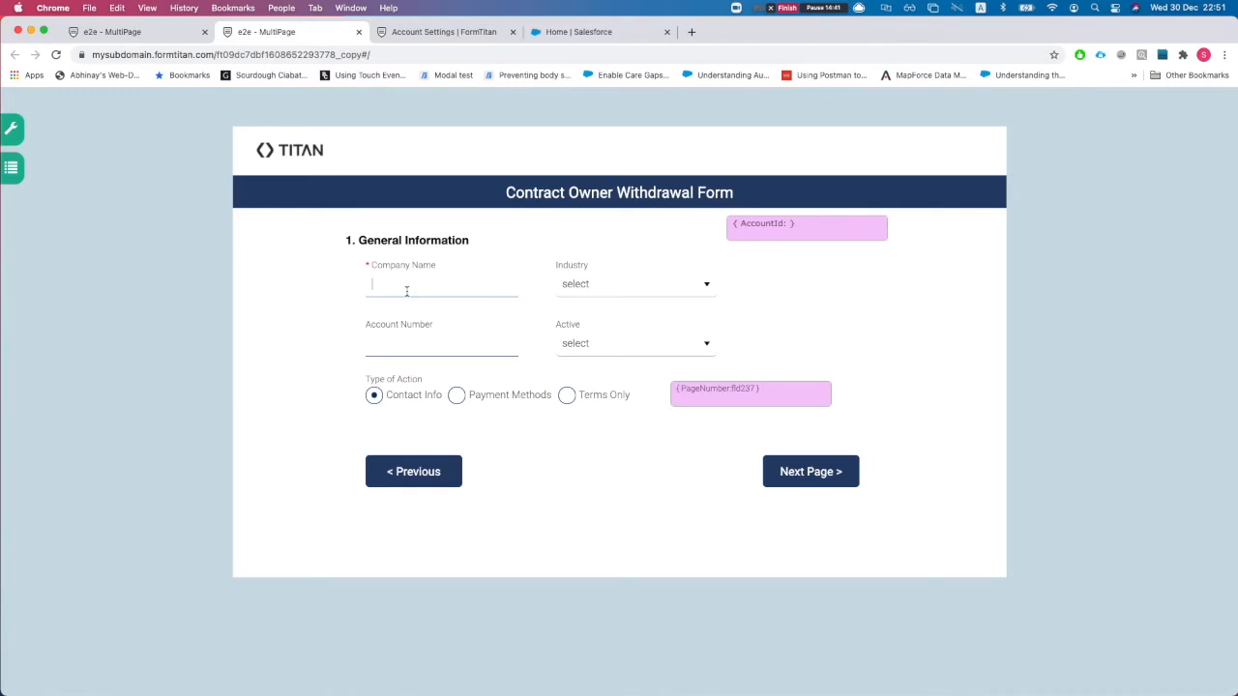
text(another acc)
click(601, 295)
click(602, 364)
click(485, 344)
text(asdasdsadsads)
key(BackSpace)
key(BackSpace)
key(BackSpace)
key(BackSpace)
key(BackSpace)
text(sdsd)
- Set Active to Yes, choose Payment Methods as the action type, and submit the page
click(621, 343)
click(593, 380)
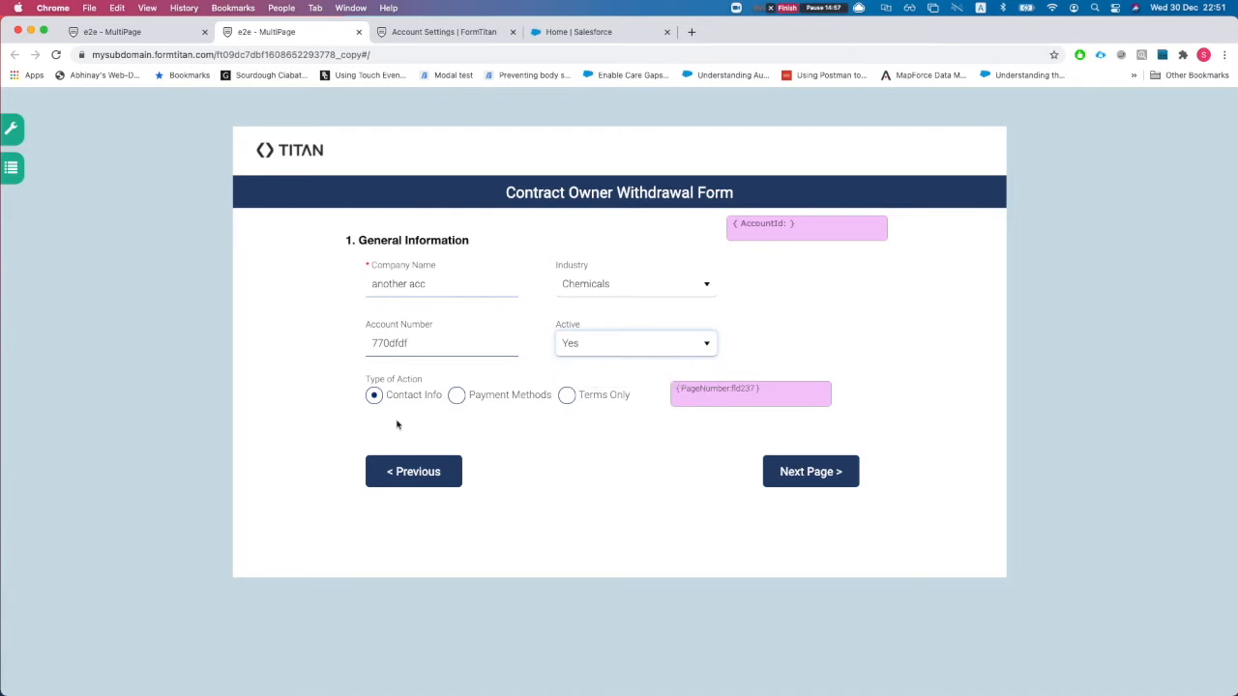
click(457, 396)
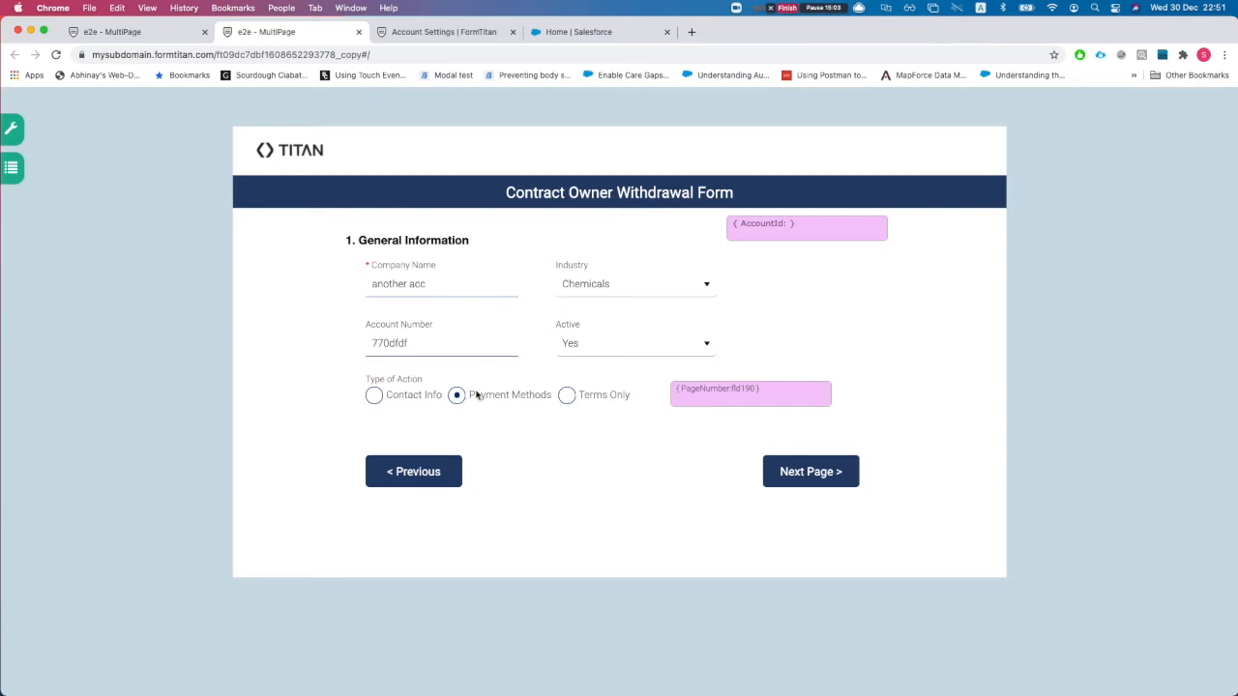
click(804, 474)
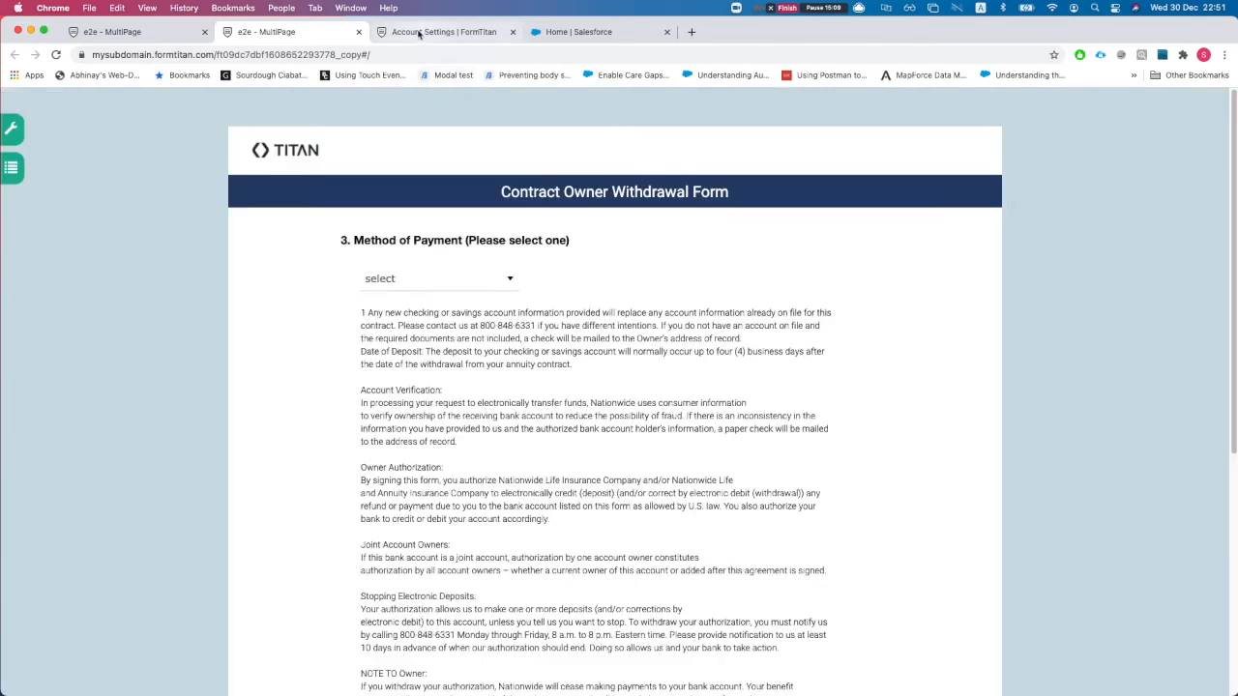
- Refresh the push logs and open the newly created 'another acc' account record in Salesforce
click(426, 32)
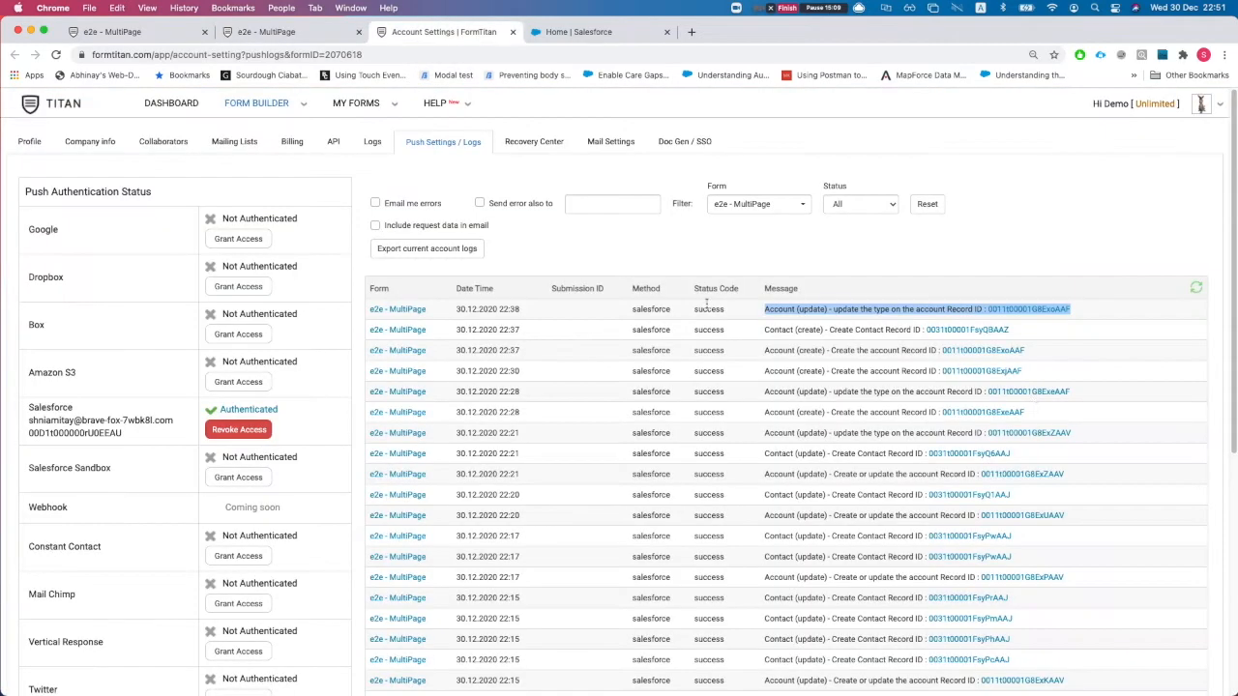
click(1197, 288)
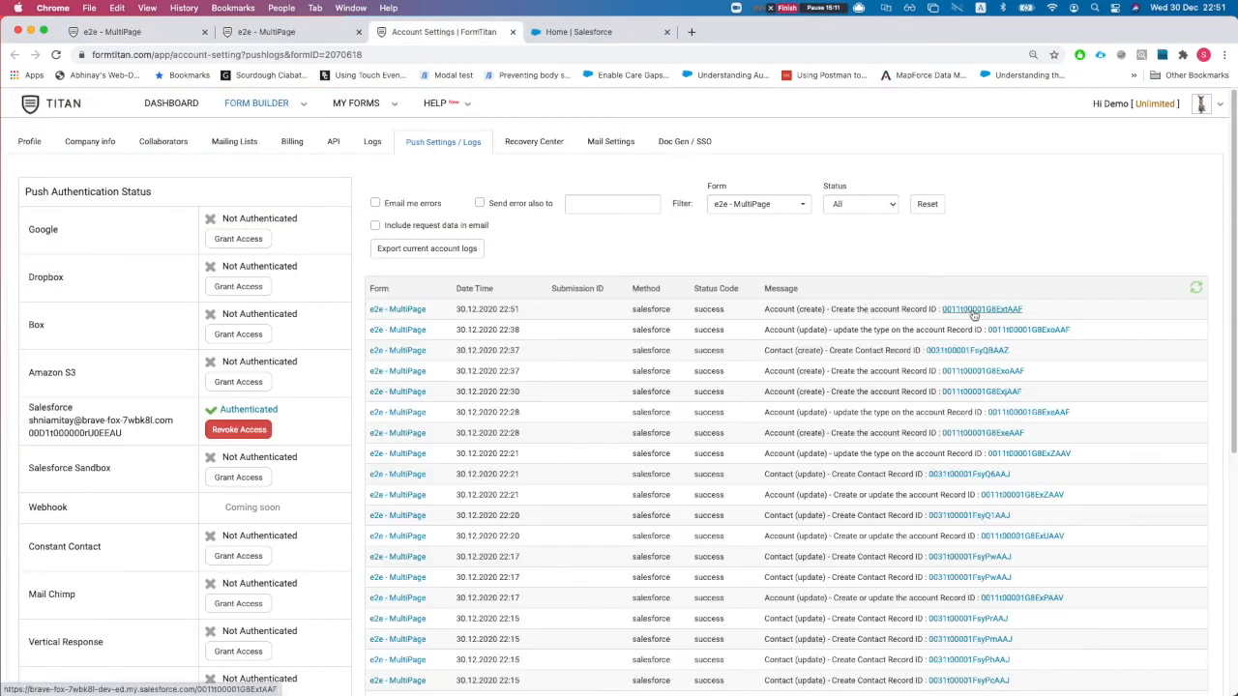
super+click(974, 311)
click(562, 32)
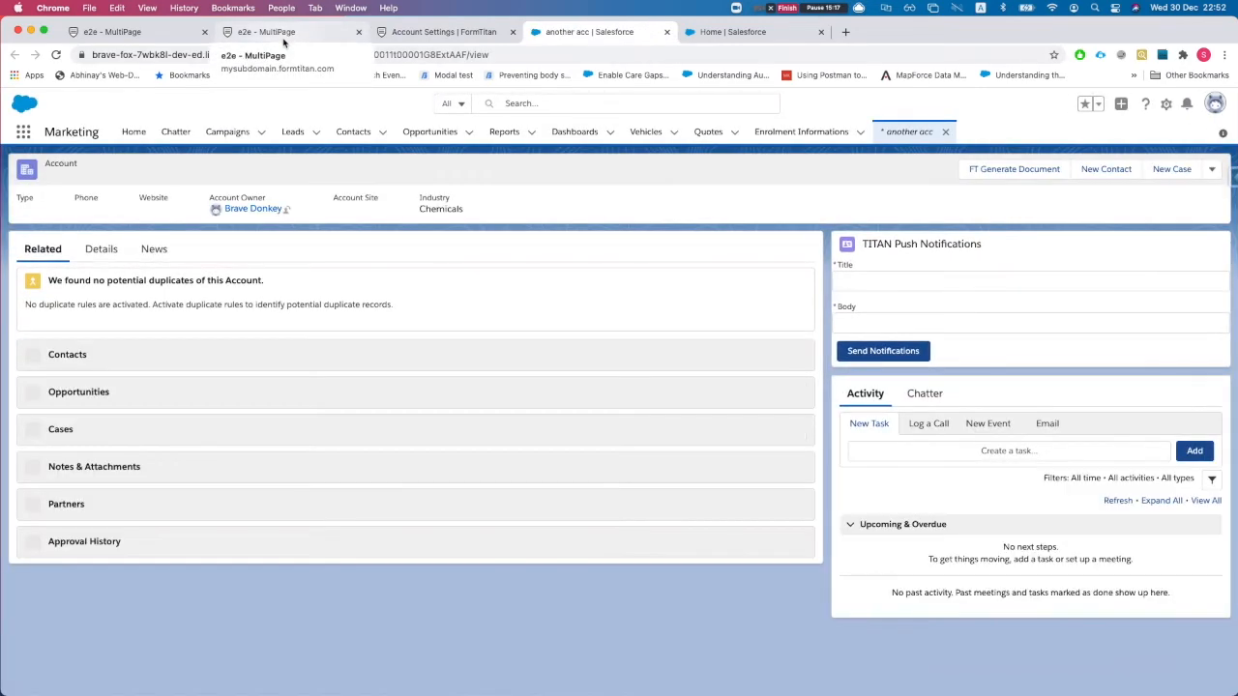
- View the Details of the 'another acc' account to confirm its Type is still empty
click(284, 42)
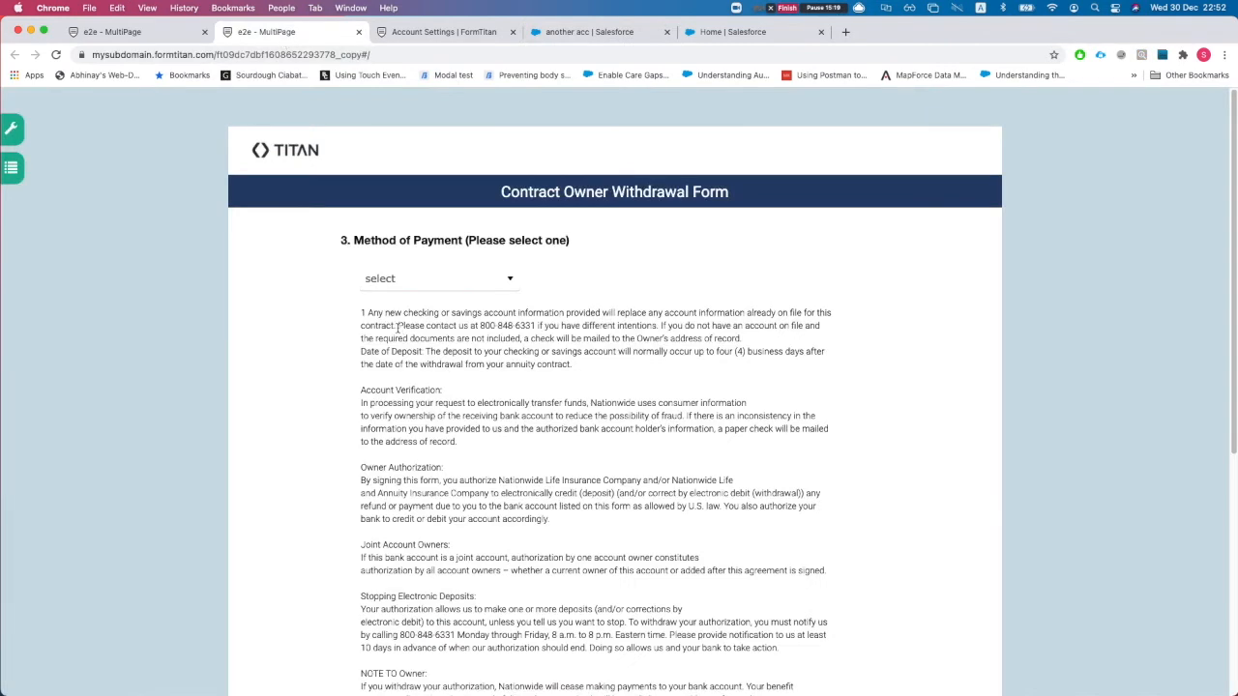
scroll(397, 329, down, 5)
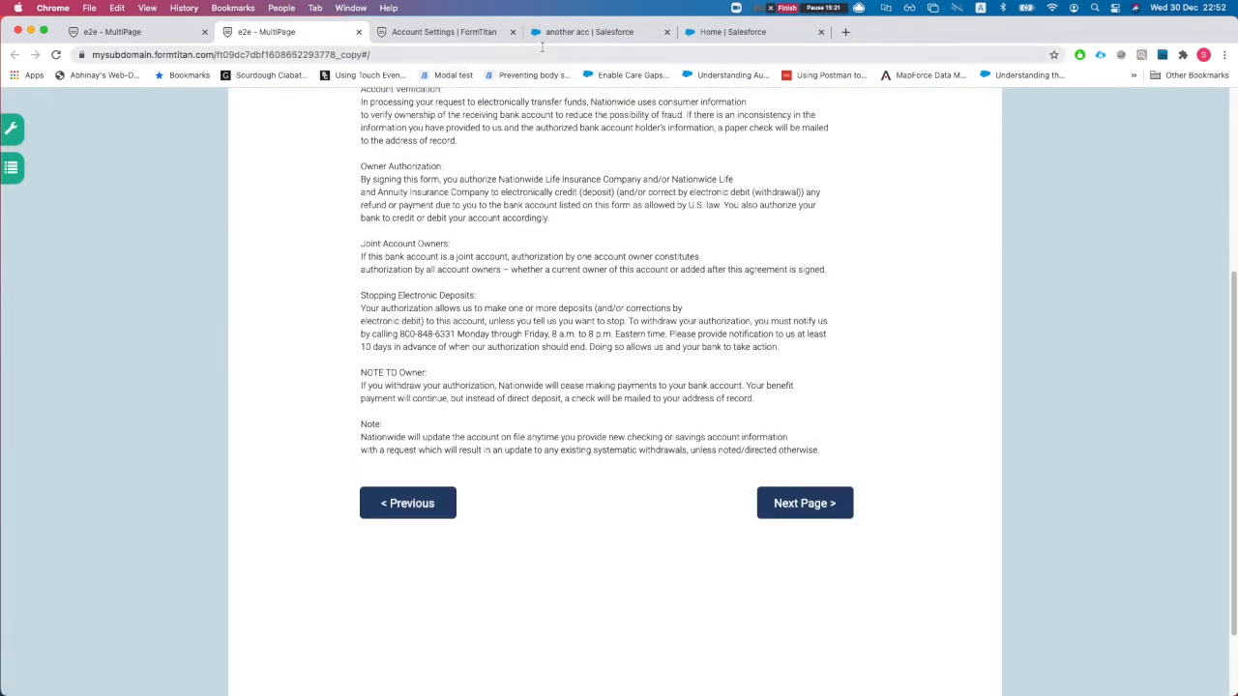
click(558, 32)
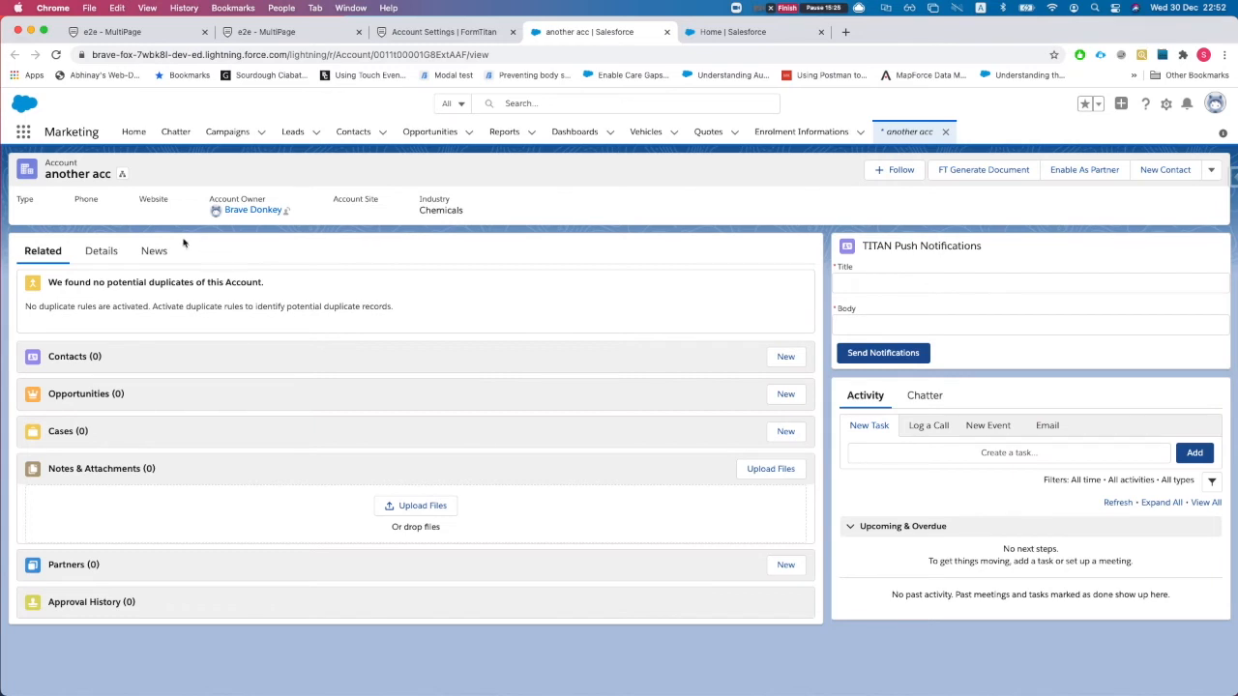
click(106, 253)
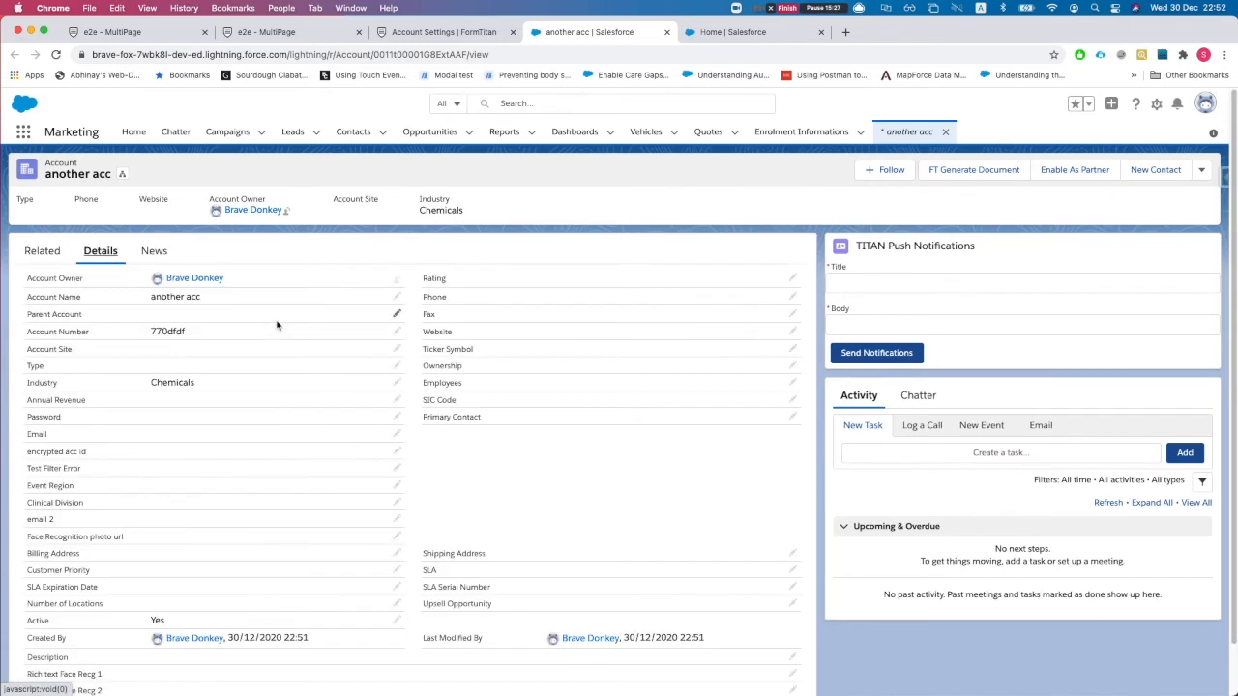
scroll(276, 326, down, 2)
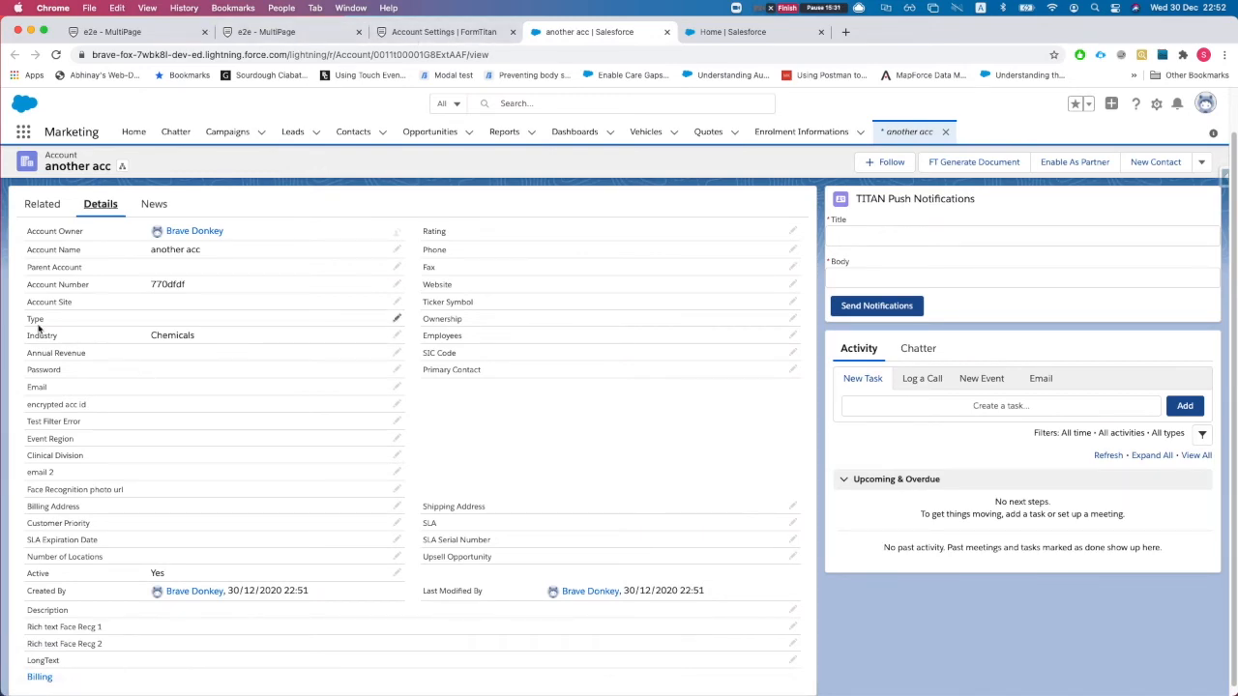
click(277, 34)
- Select Technology Partner as the payment method and advance to the Terms and Conditions page
click(429, 279)
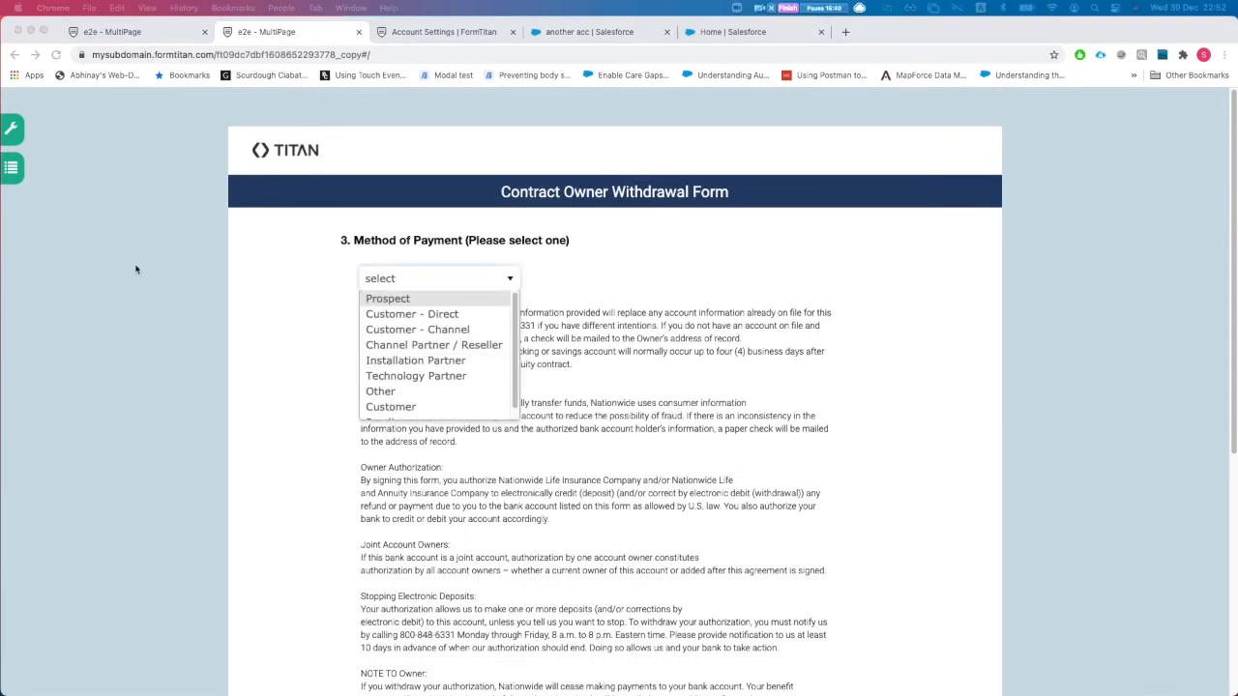
click(425, 377)
scroll(569, 328, down, 1)
scroll(570, 328, down, 5)
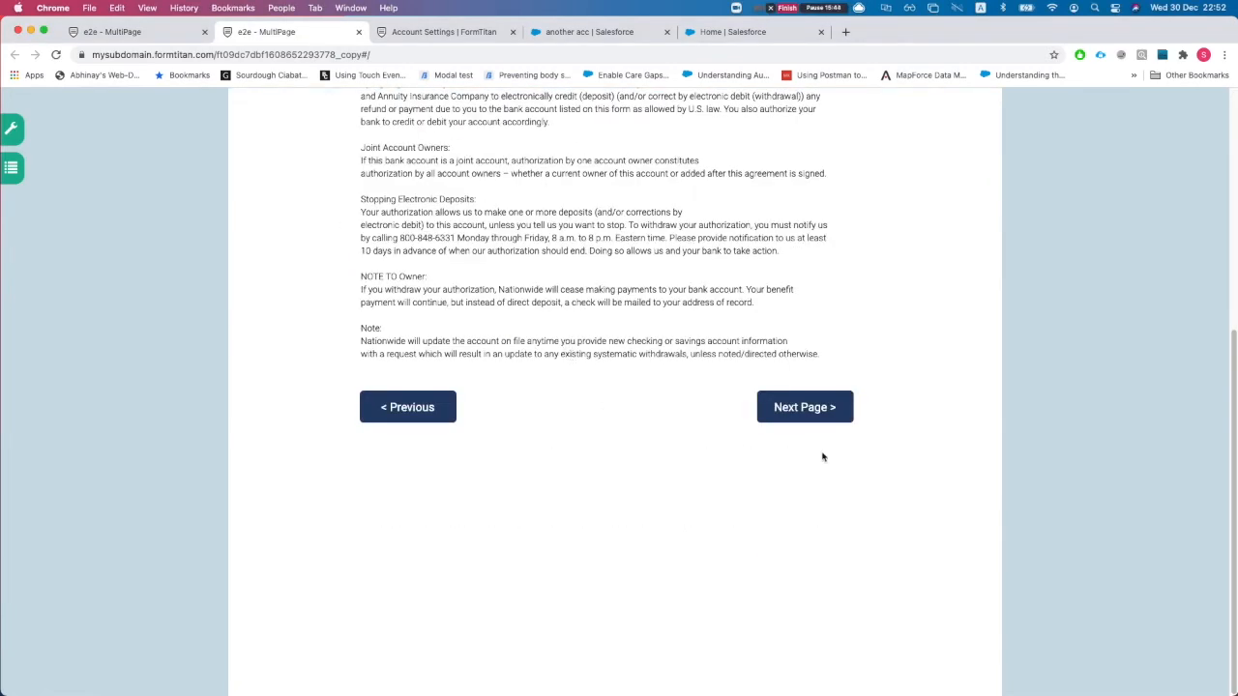
click(809, 408)
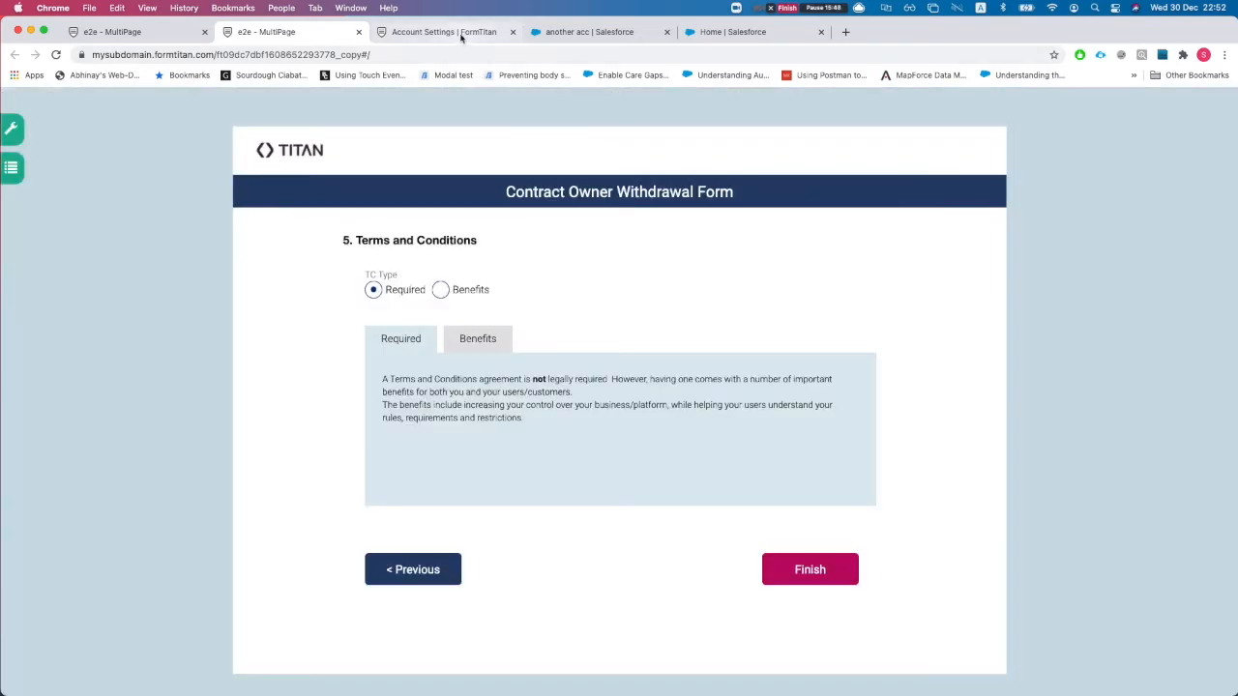
- Reload the 'another acc' account and verify its Type now reads Technology Partner
drag(561, 32, 406, 32)
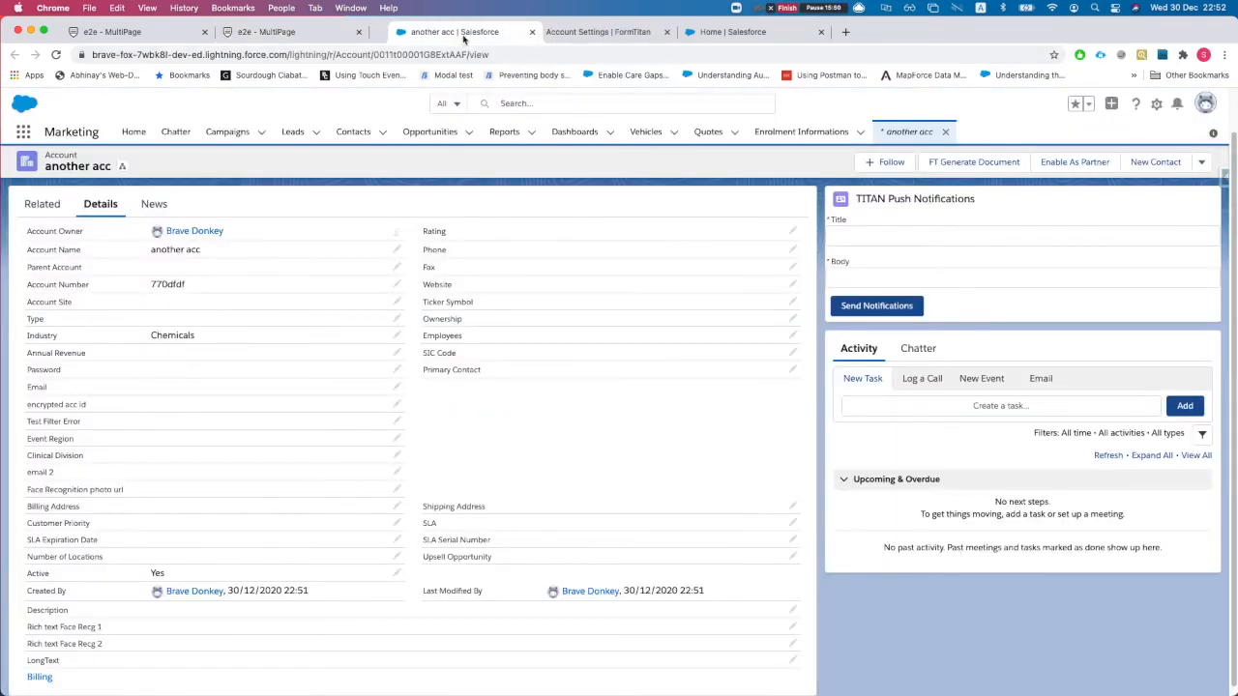
key(super+r)
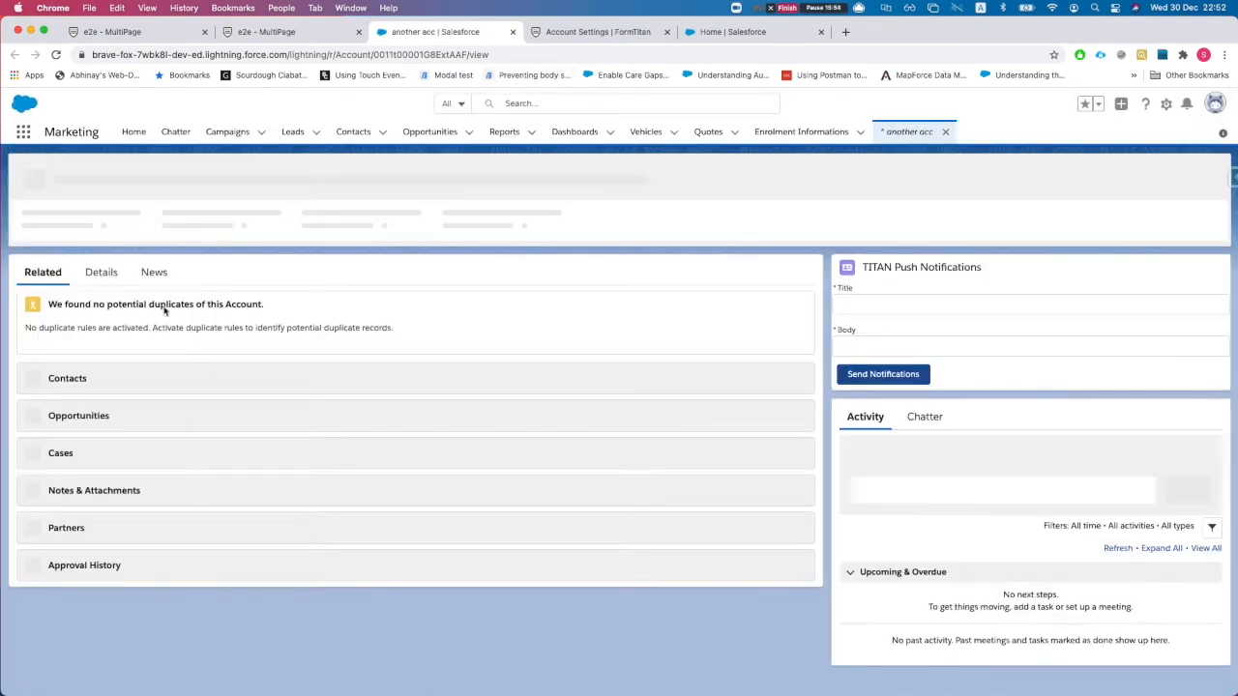
click(100, 272)
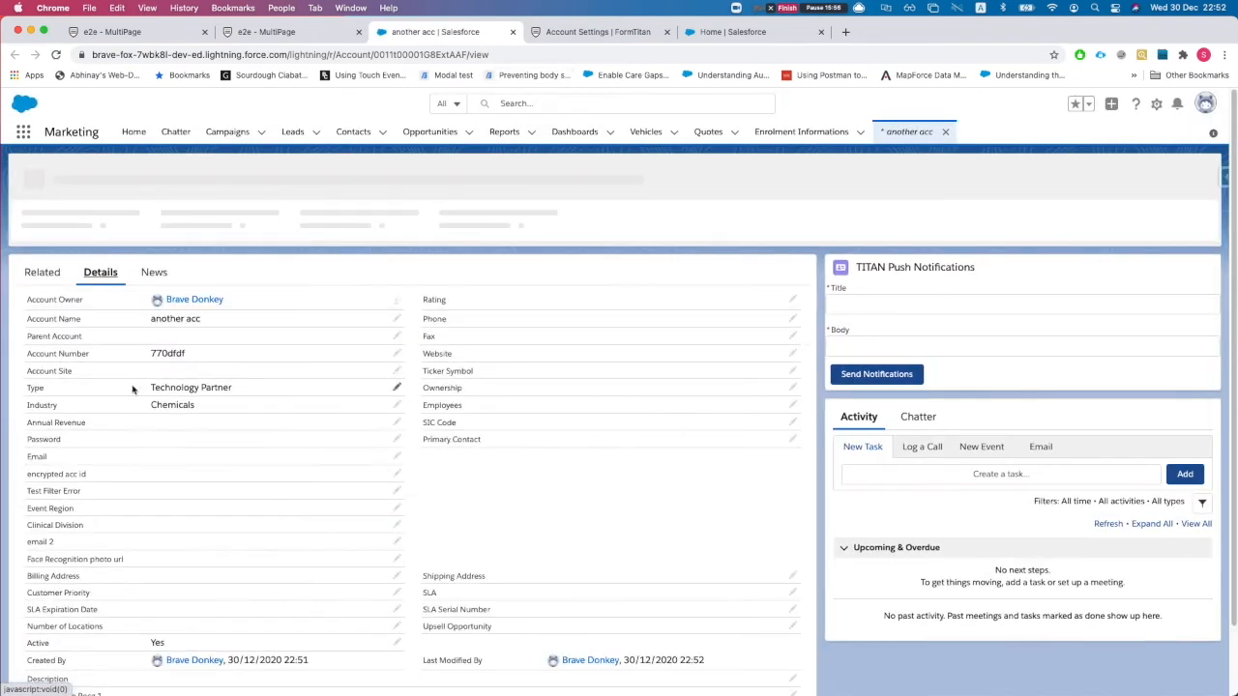
drag(151, 386, 254, 385)
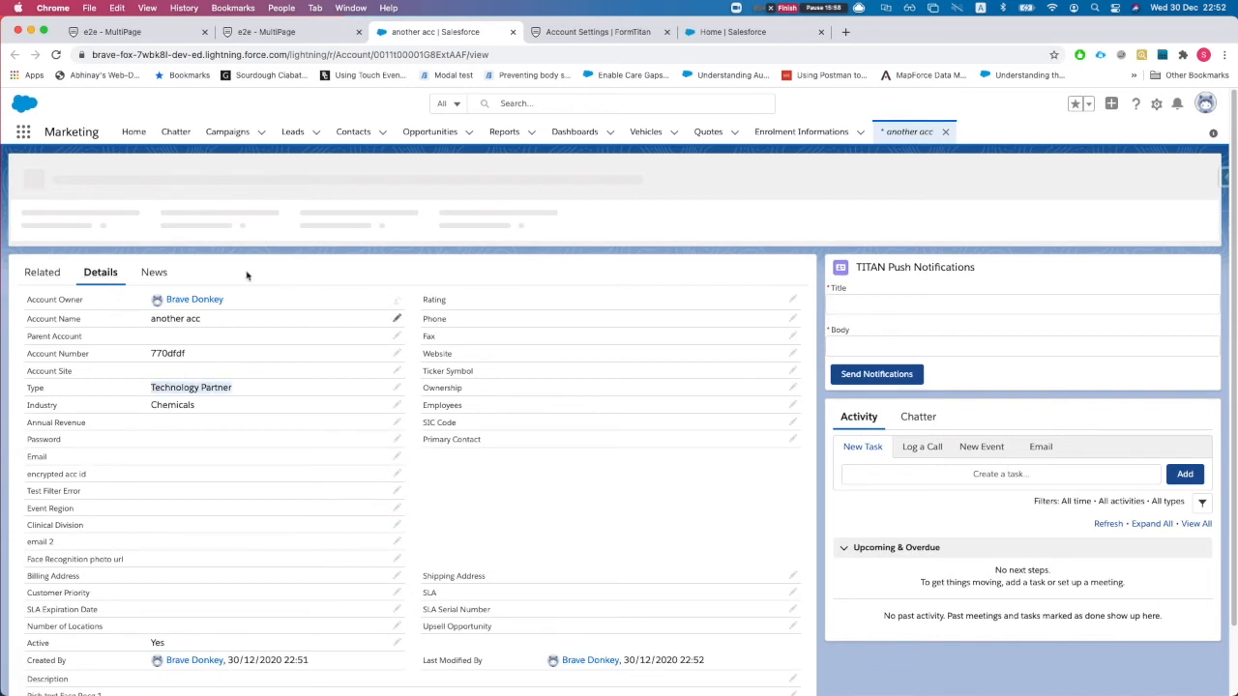
click(289, 36)
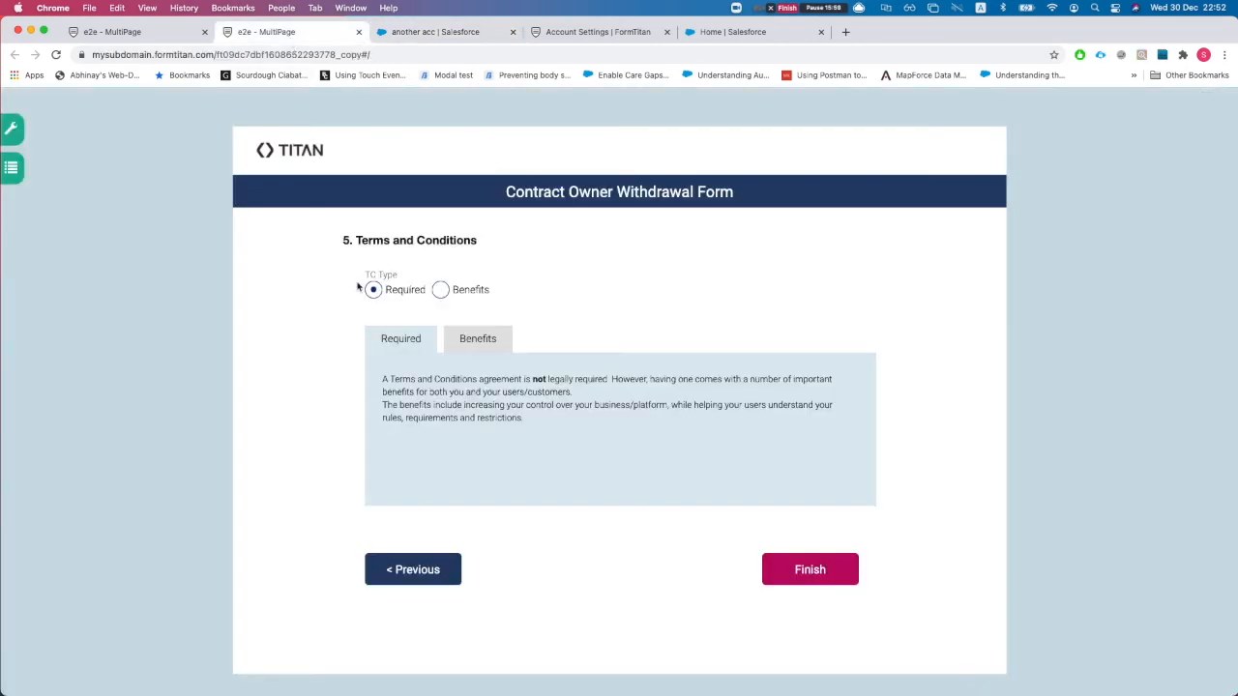
- Toggle TC Type between Required and Benefits, then go back to the Contact info page
click(442, 291)
click(377, 288)
click(442, 290)
click(376, 289)
click(441, 290)
click(399, 290)
click(441, 291)
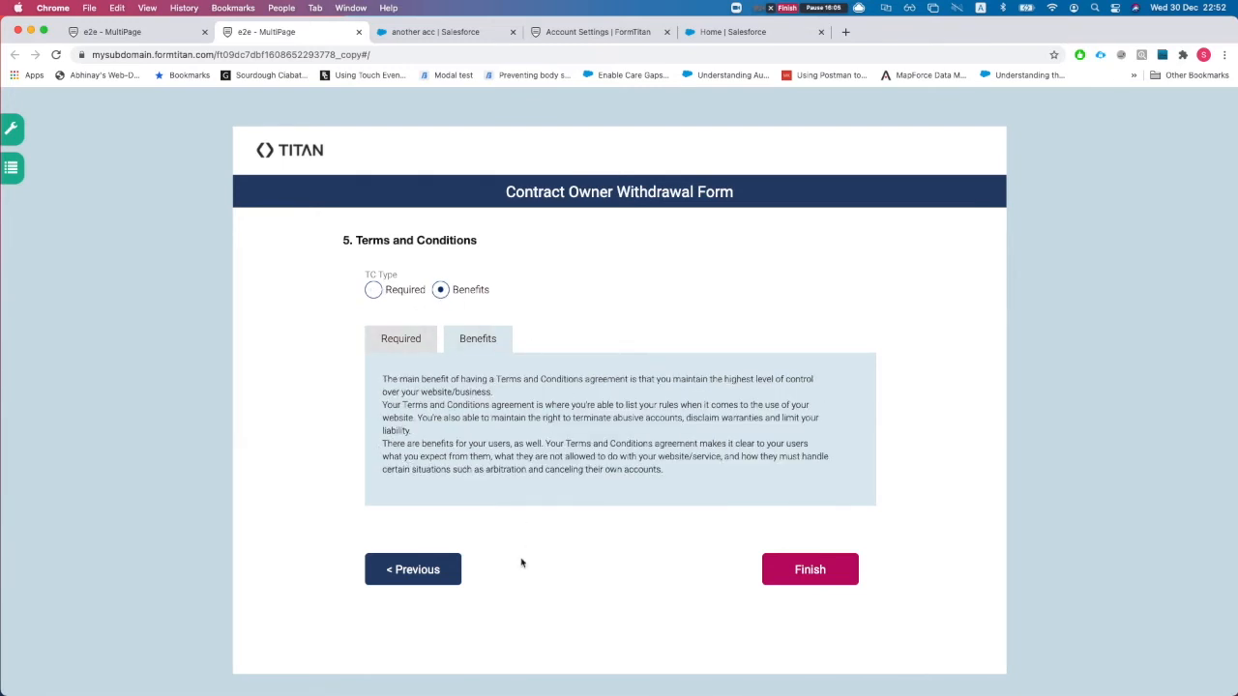
click(414, 569)
scroll(488, 536, down, 5)
click(436, 523)
- Enter first name 'create the', last name 'contact', phone 234234 and an email address, then advance
click(497, 316)
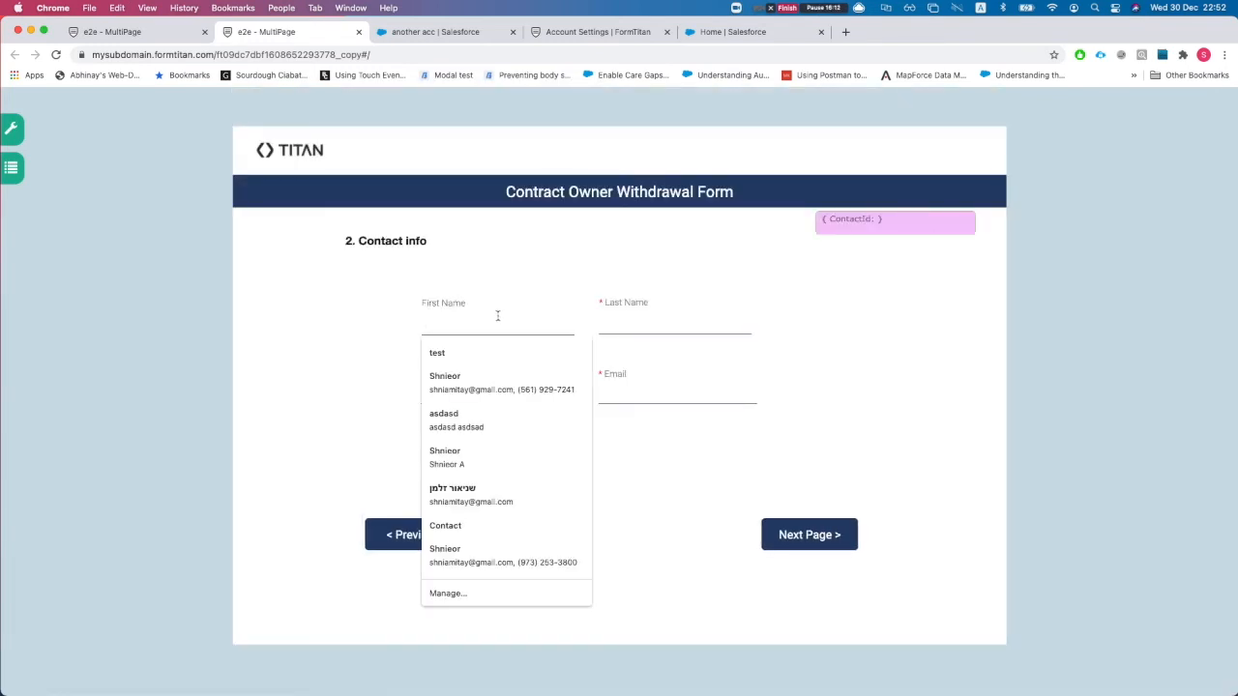
text(create the)
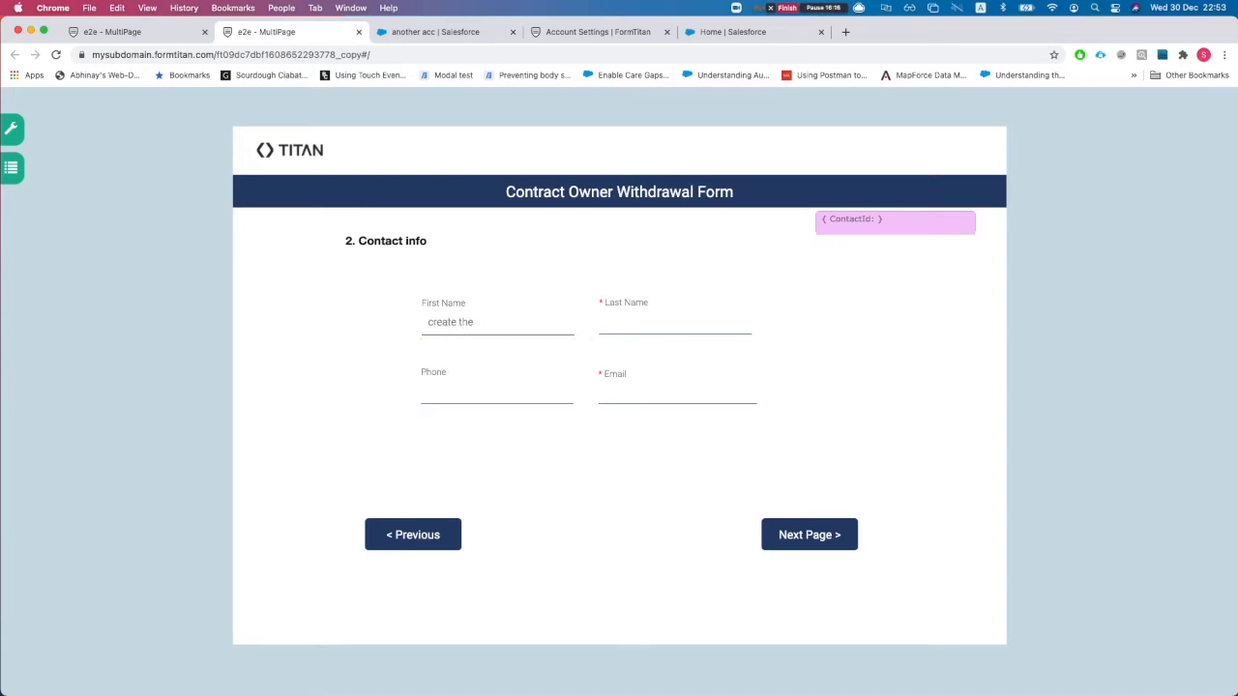
click(619, 324)
text(contact)
click(513, 389)
text(234234)
click(706, 403)
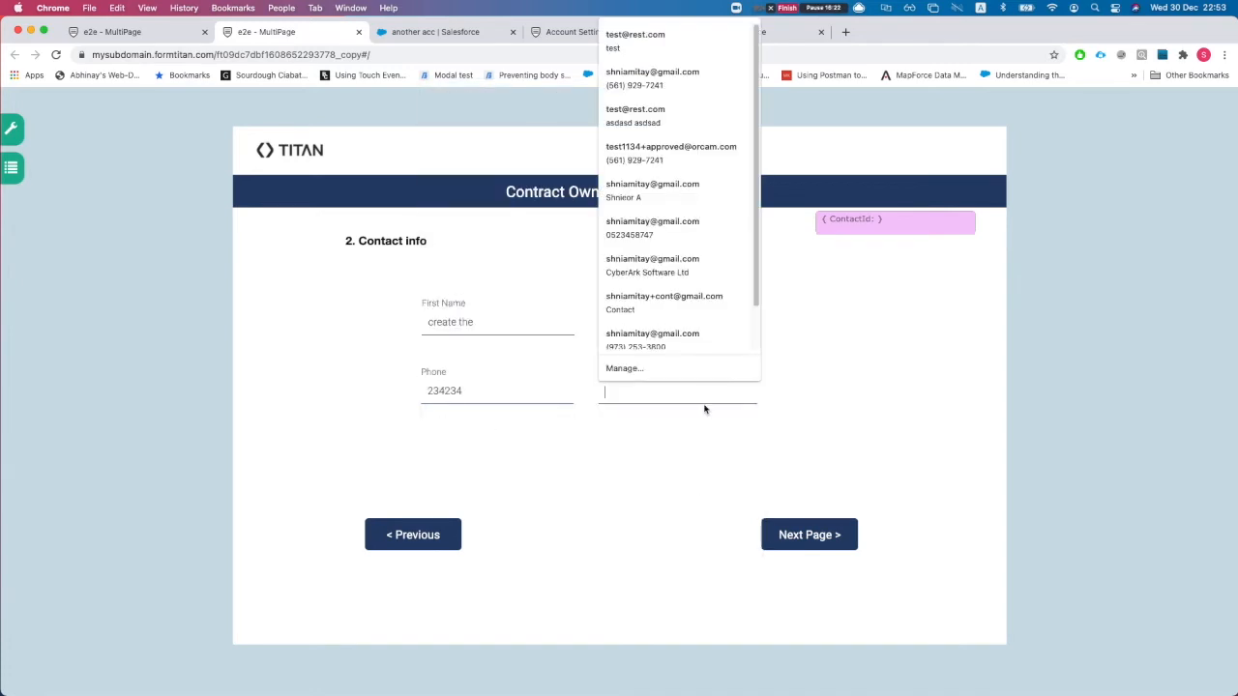
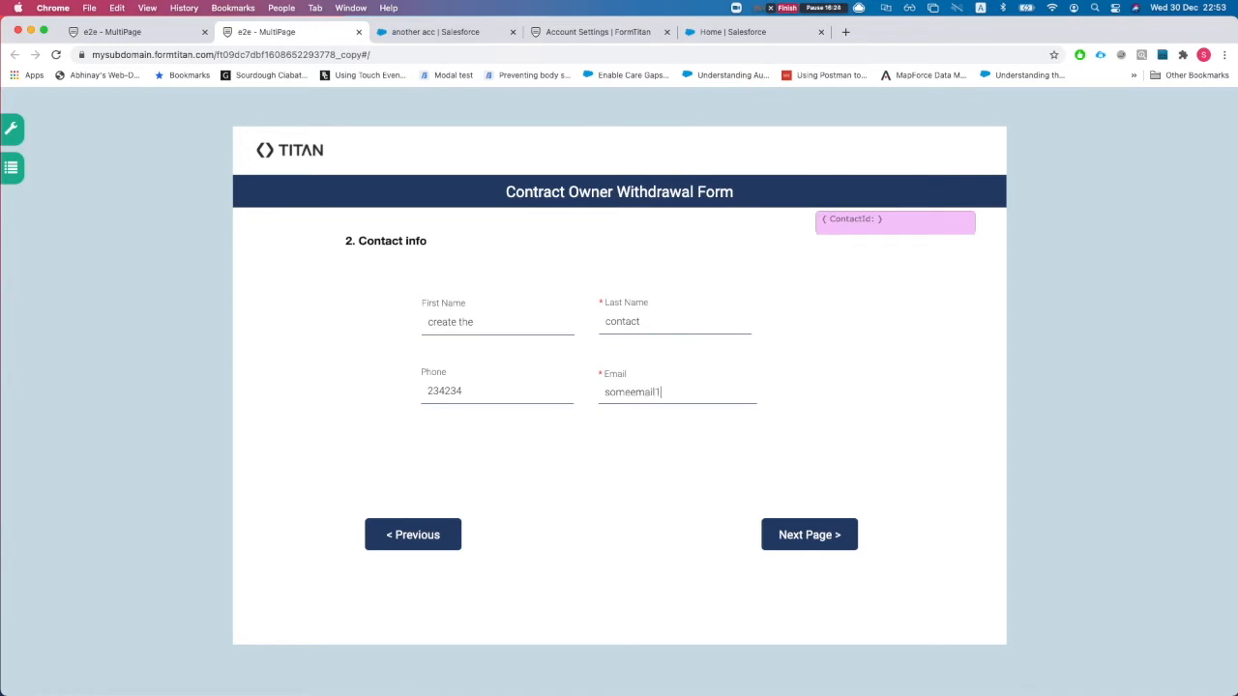
click(808, 535)
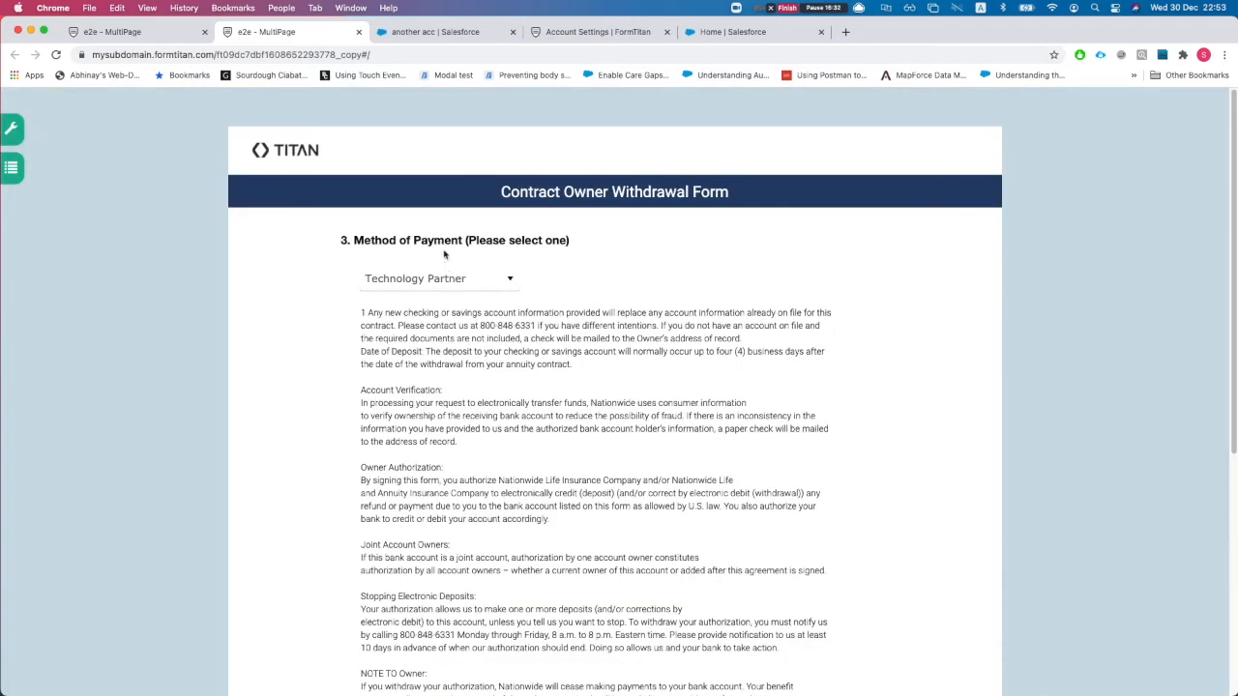
- Reload the Salesforce 'another acc' account to check for the new contact
click(408, 38)
scroll(322, 240, down, 1)
scroll(321, 242, up, 1)
key(super+r)
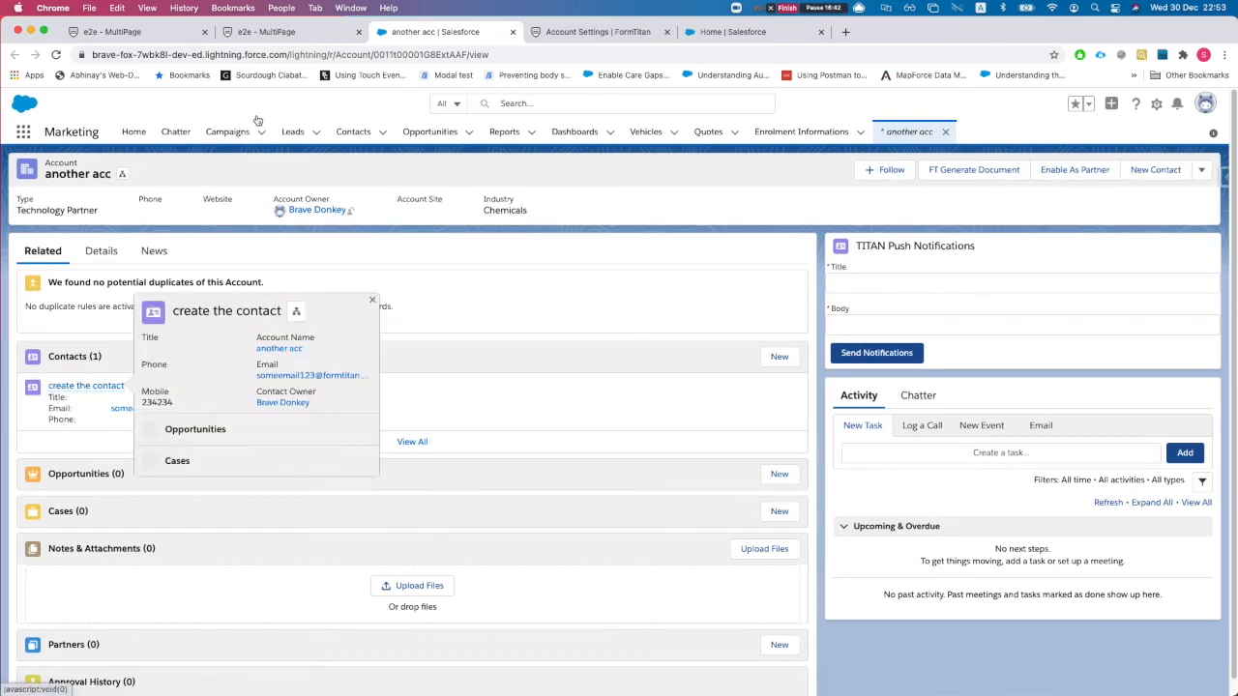
- Return to the live withdrawal form on its Method of Payment page
click(280, 32)
scroll(481, 493, down, 3)
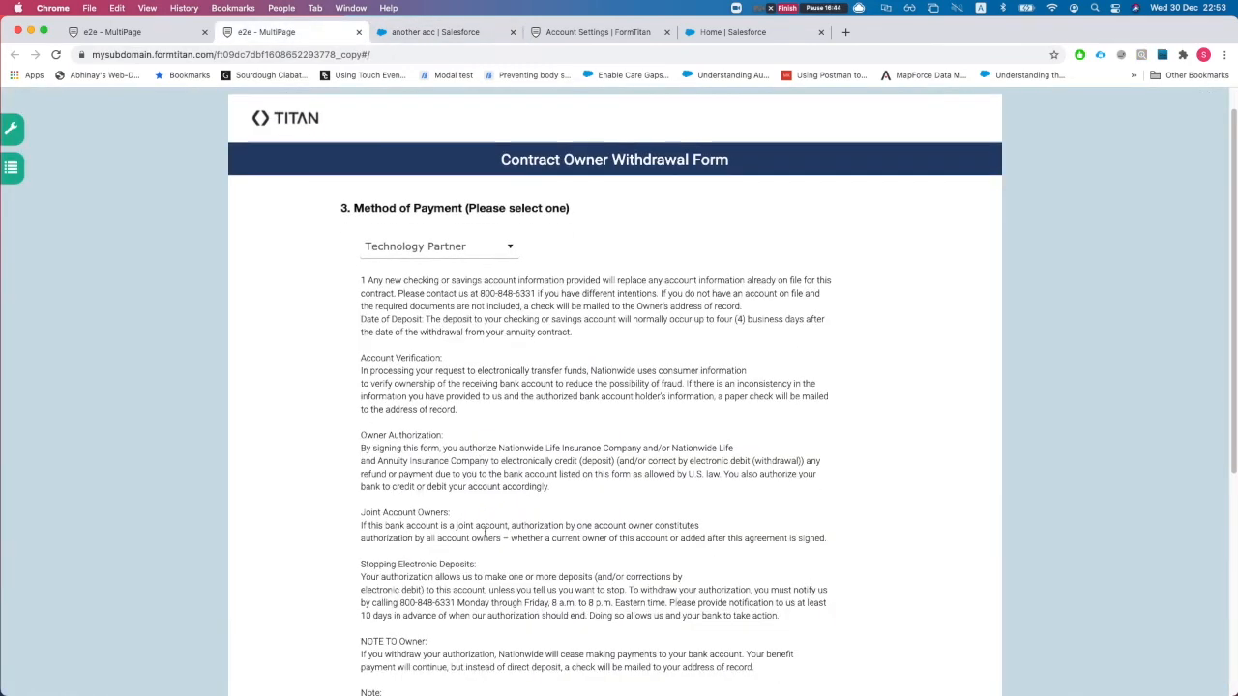
- Change the payment method to Customer - Channel and advance to Terms and Conditions
scroll(462, 619, down, 2)
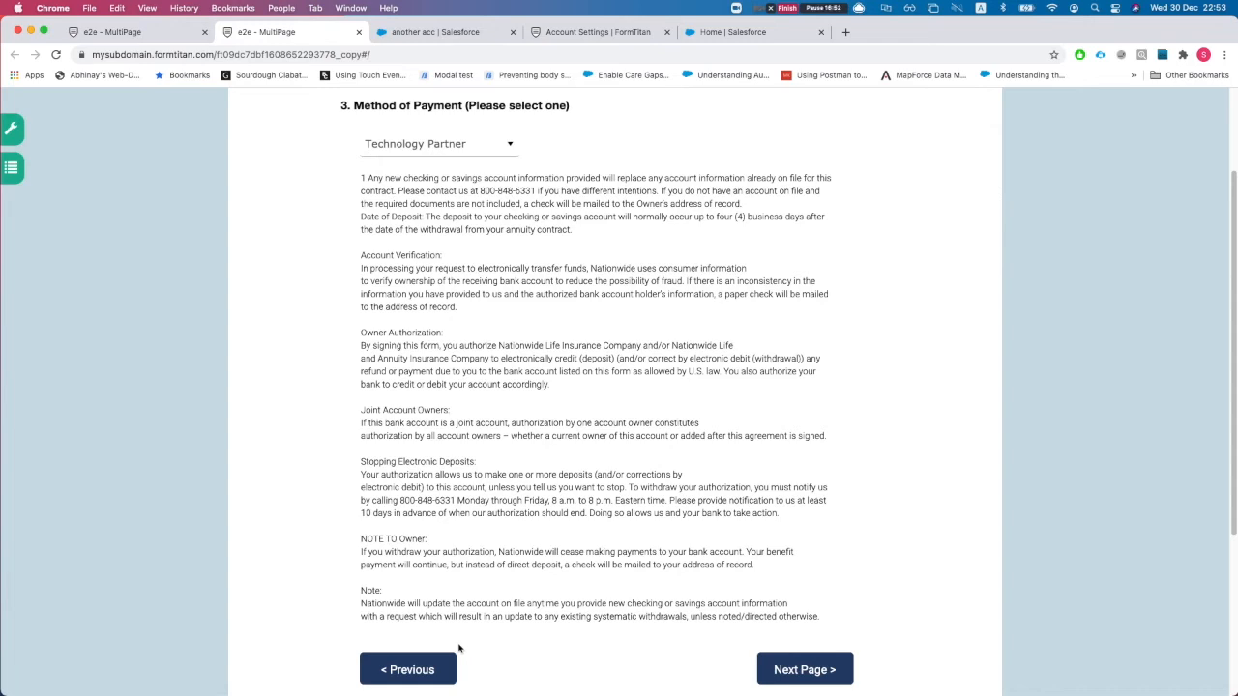
click(430, 151)
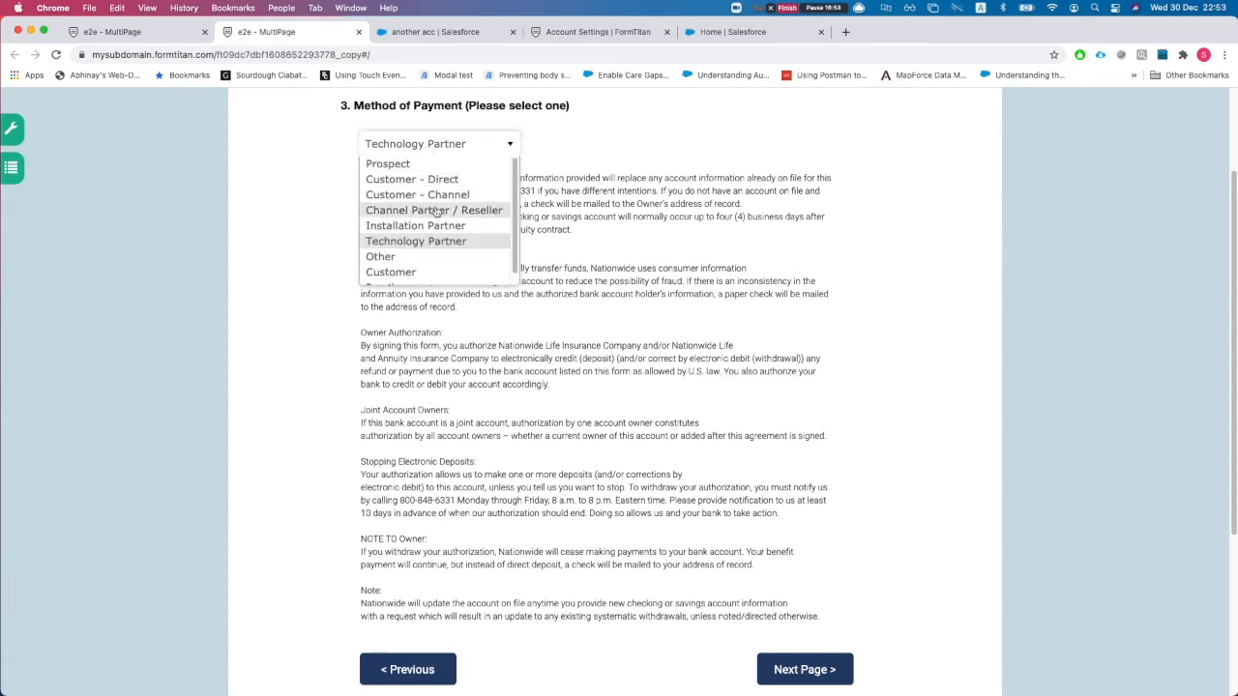
click(413, 196)
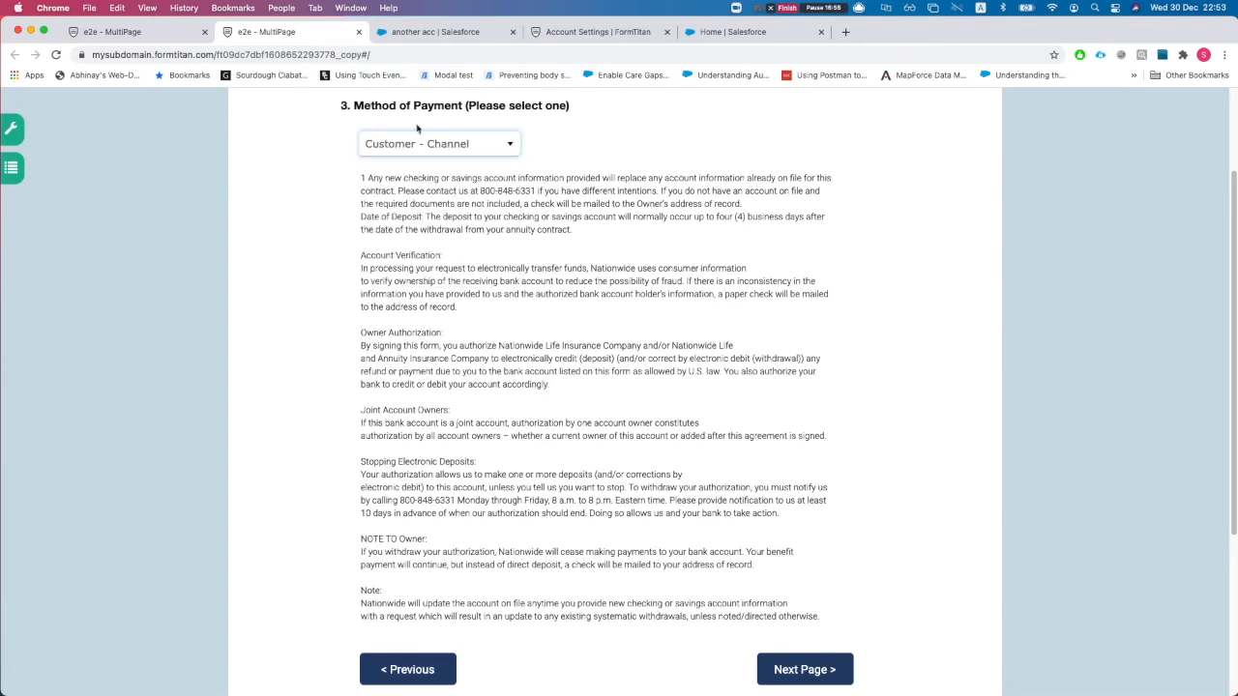
click(764, 670)
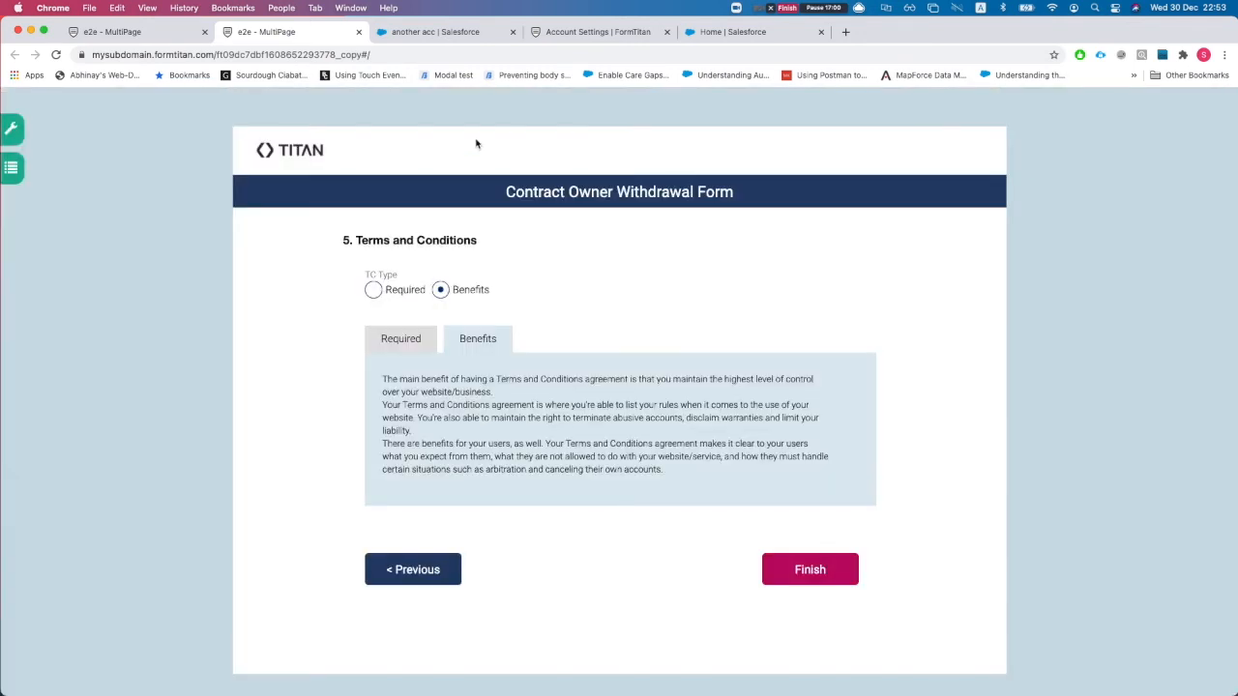
- Confirm the account's Type shows Customer - Channel in Salesforce, then return to the form builder
click(474, 33)
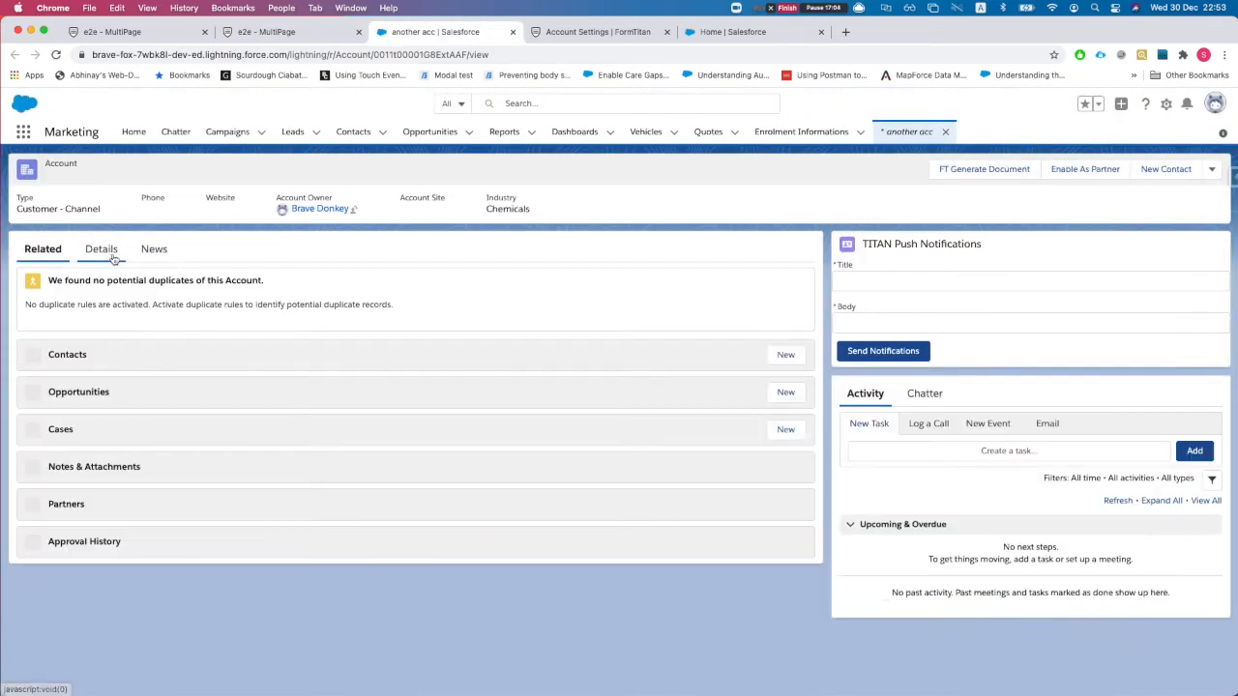
click(99, 250)
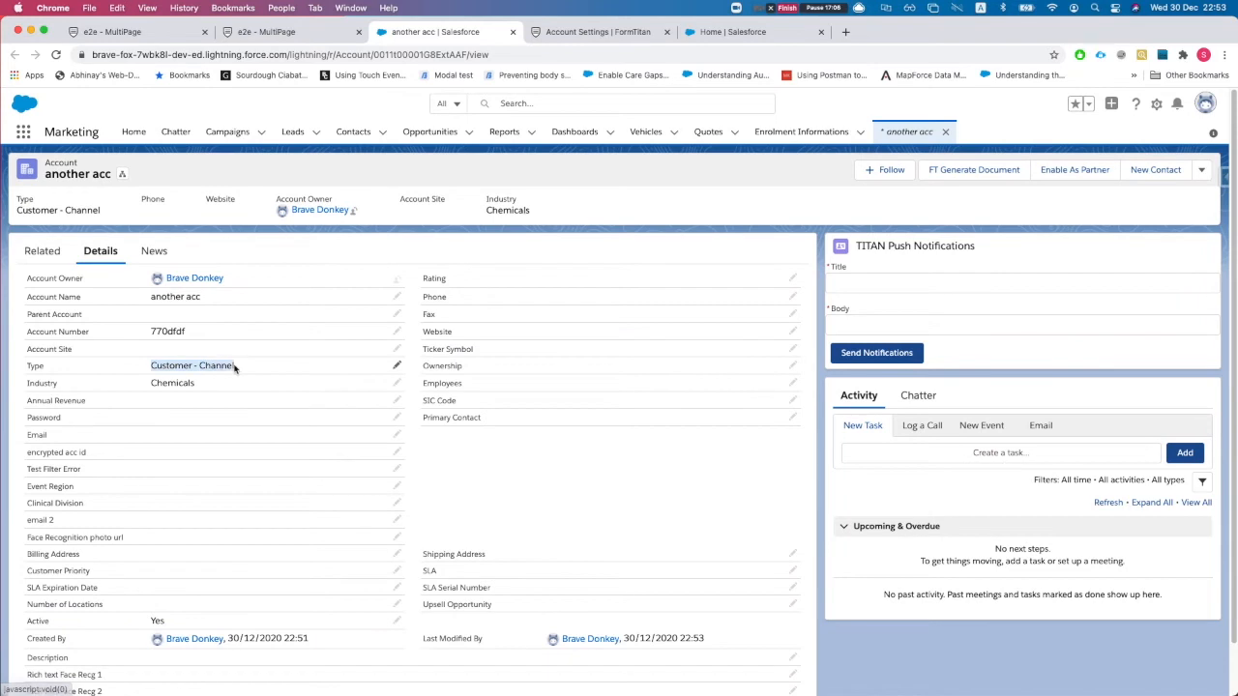
click(290, 35)
click(168, 36)
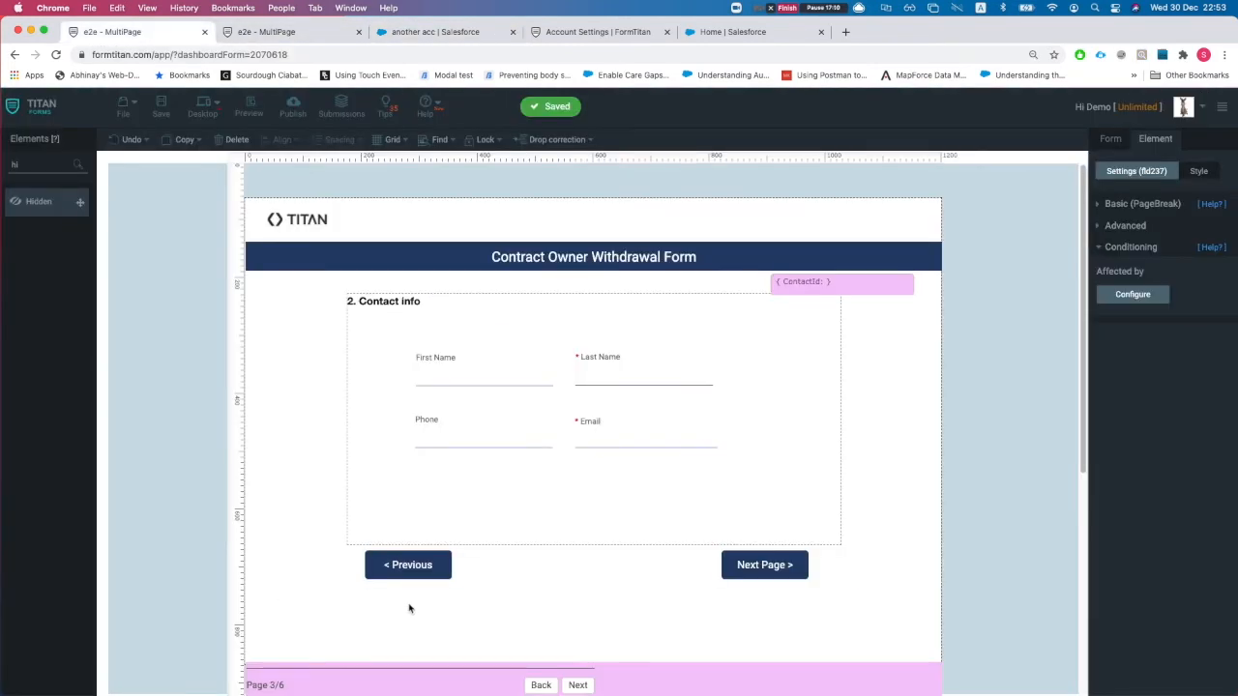
- Show the Form settings panel and collapse the Salesforce integration section
click(1107, 140)
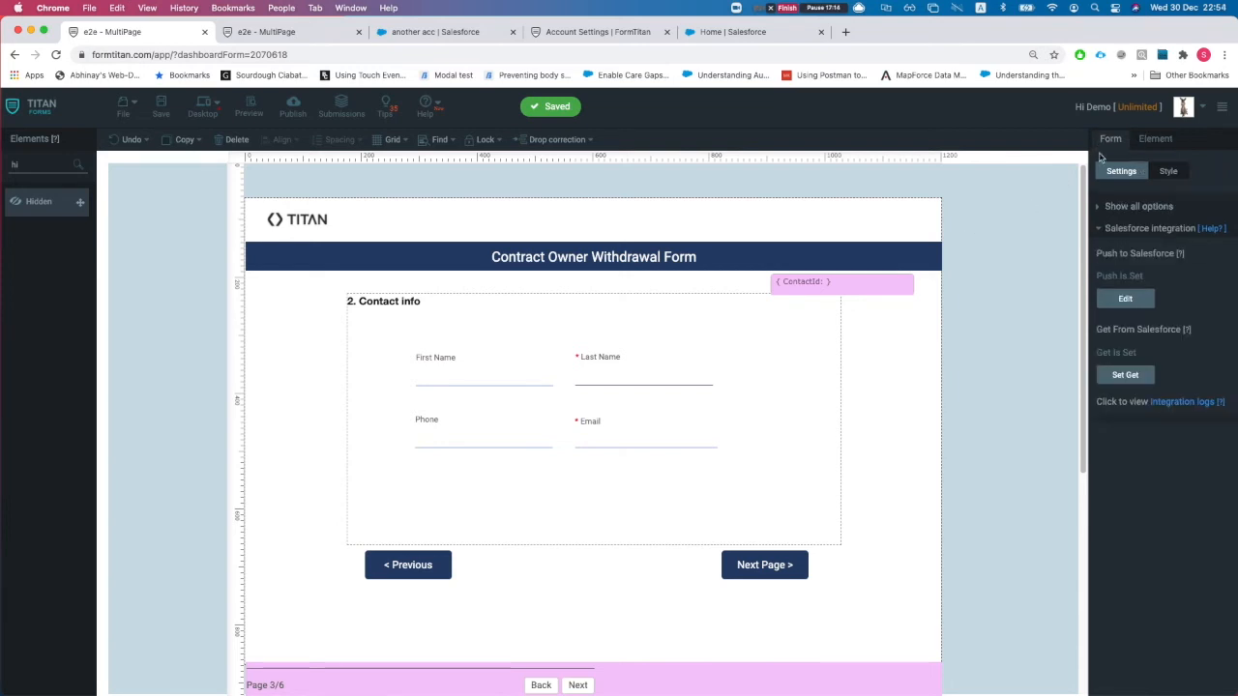
click(1138, 228)
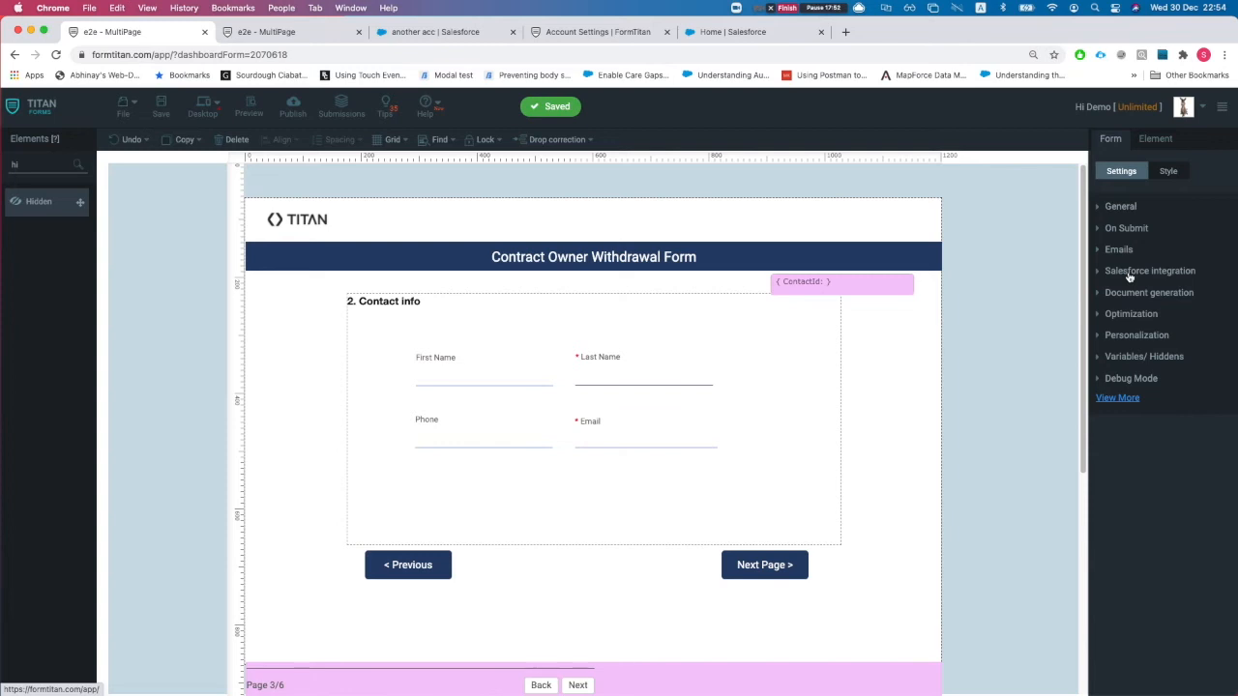
- Make the Account Load picklist get run from a custom button/action instead of form load, then return to page 2
click(1129, 273)
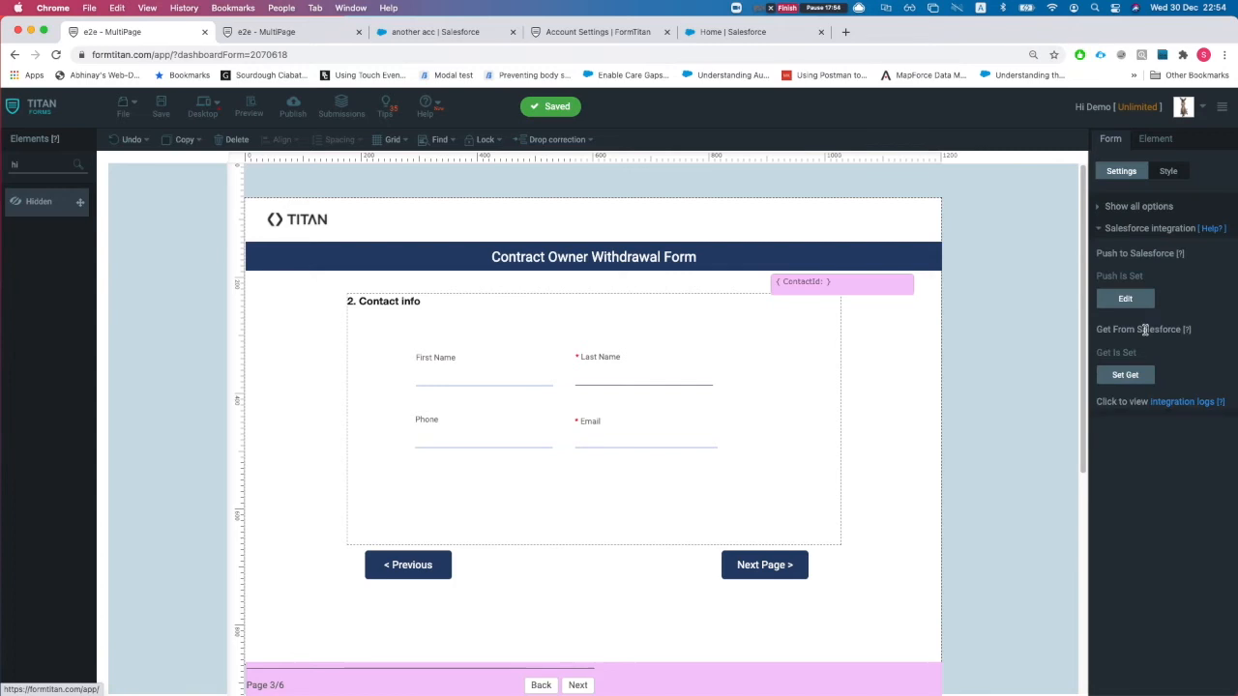
click(1134, 375)
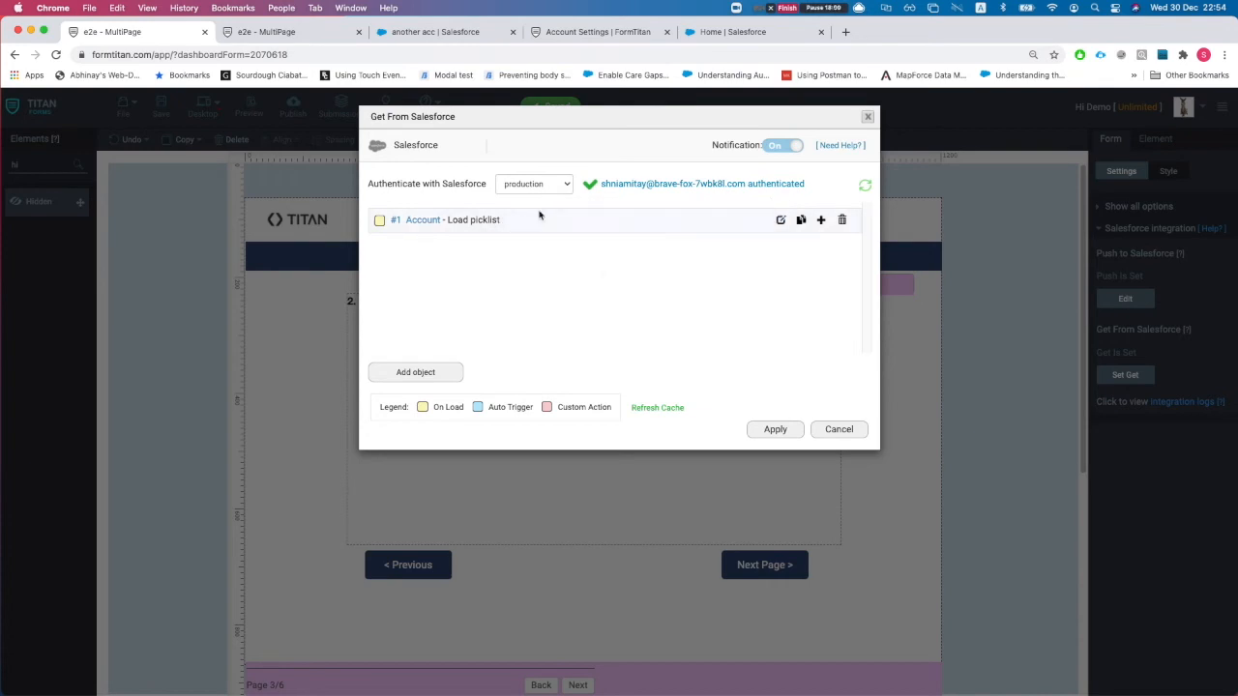
click(781, 221)
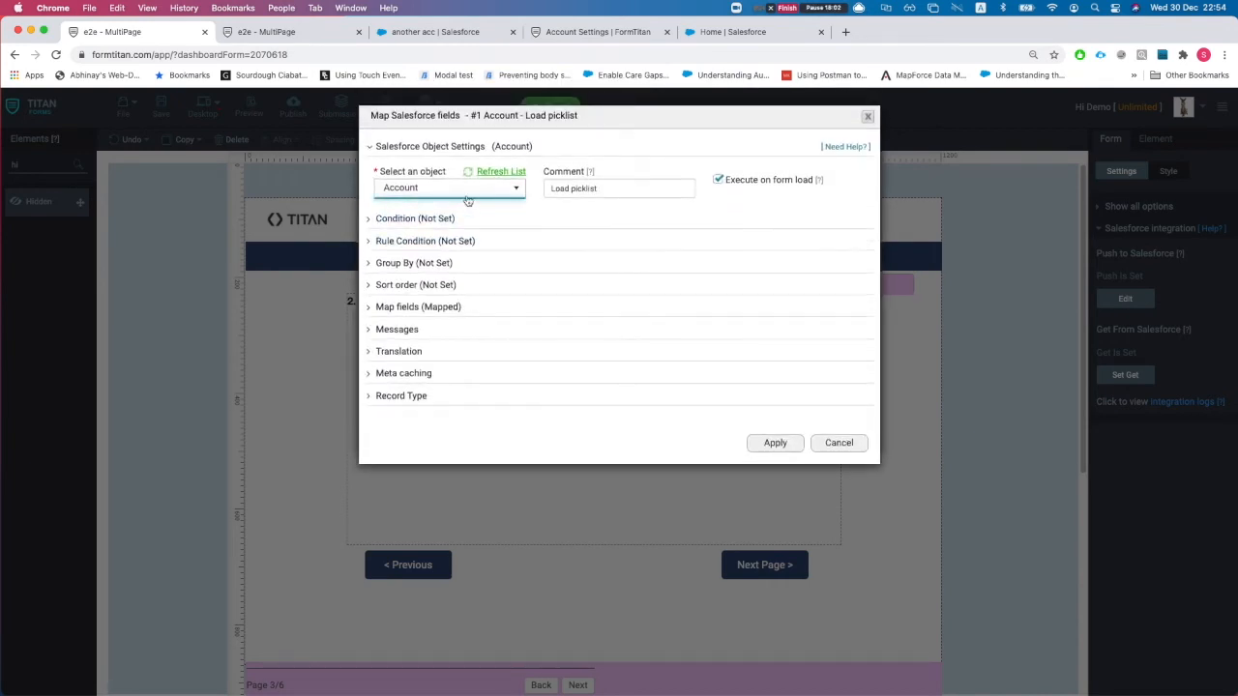
click(719, 199)
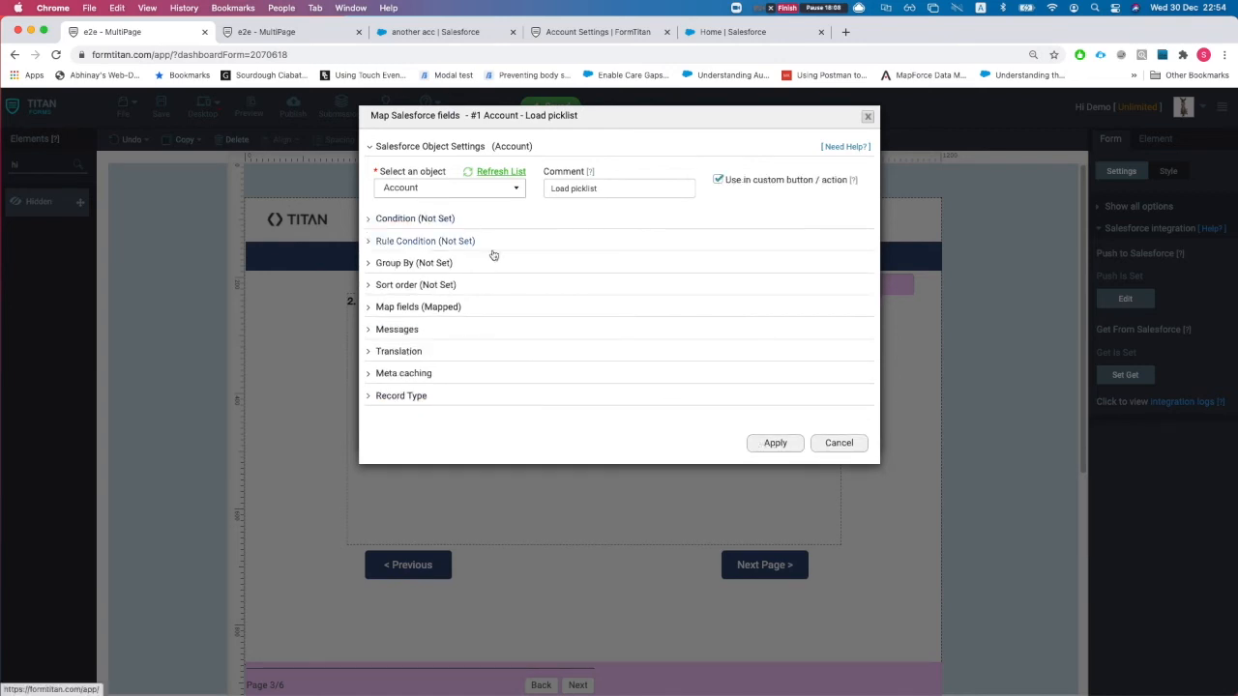
click(775, 444)
click(777, 428)
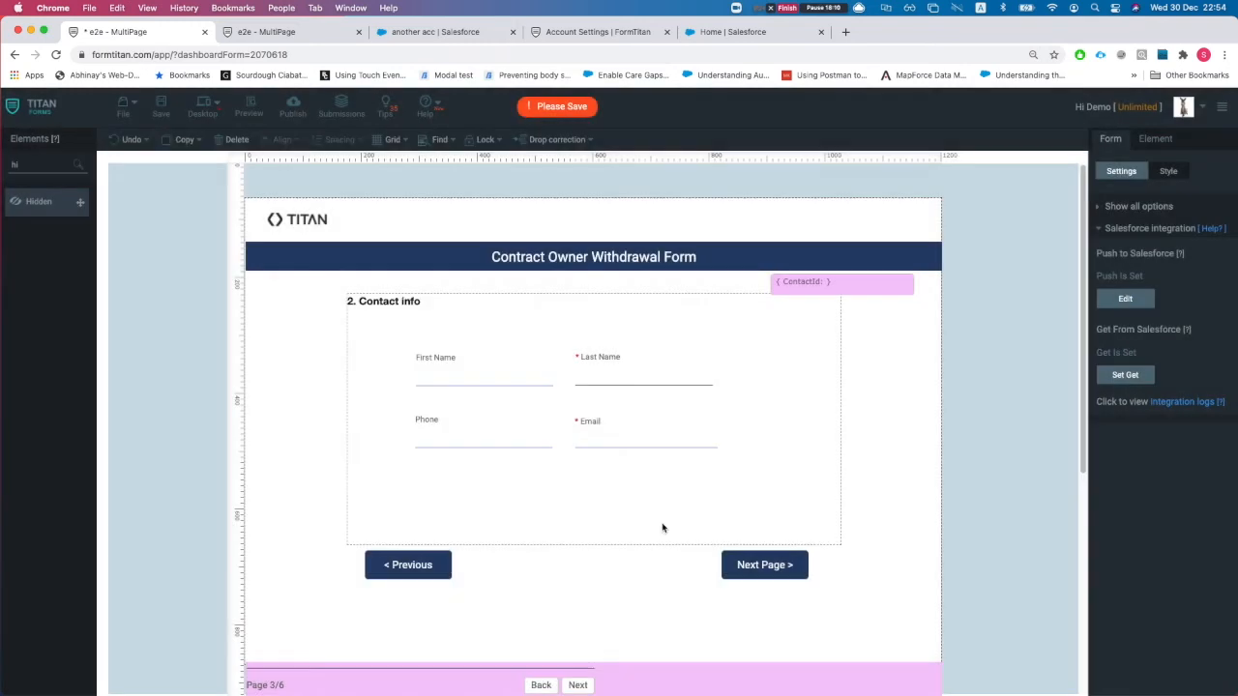
click(541, 684)
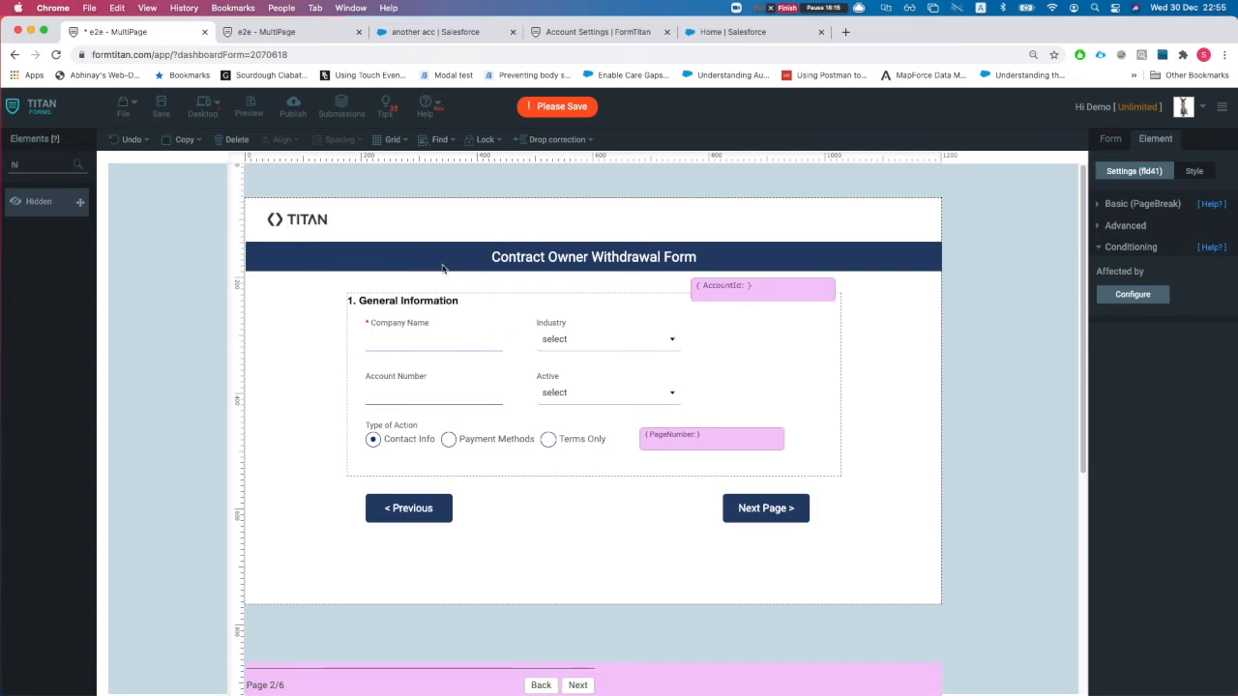
- Add the Account (get) - Load picklist Salesforce action to page 2's page break
click(1110, 140)
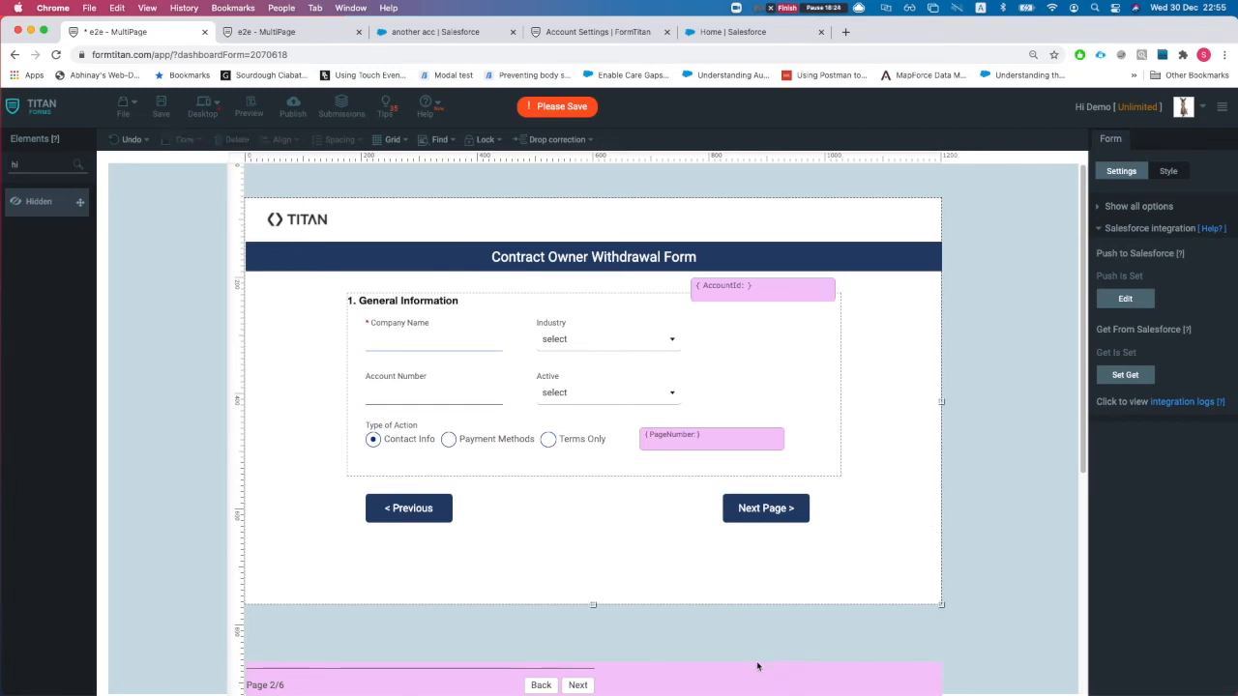
click(753, 676)
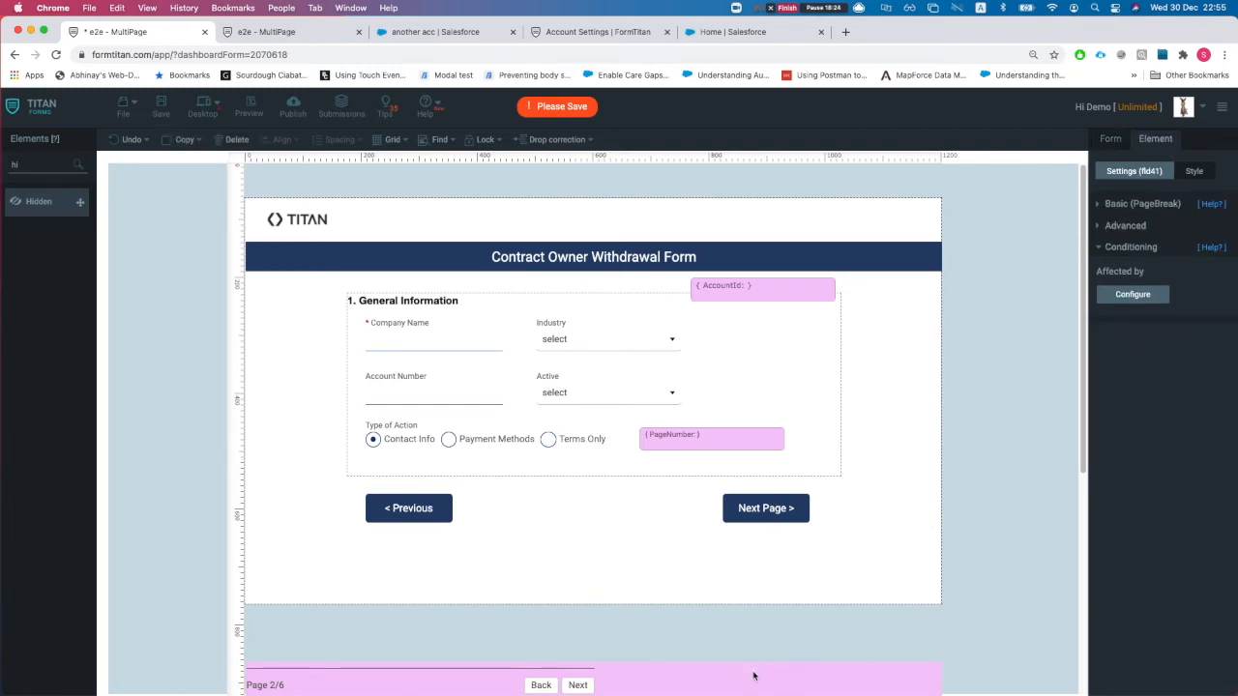
click(1136, 205)
click(1135, 205)
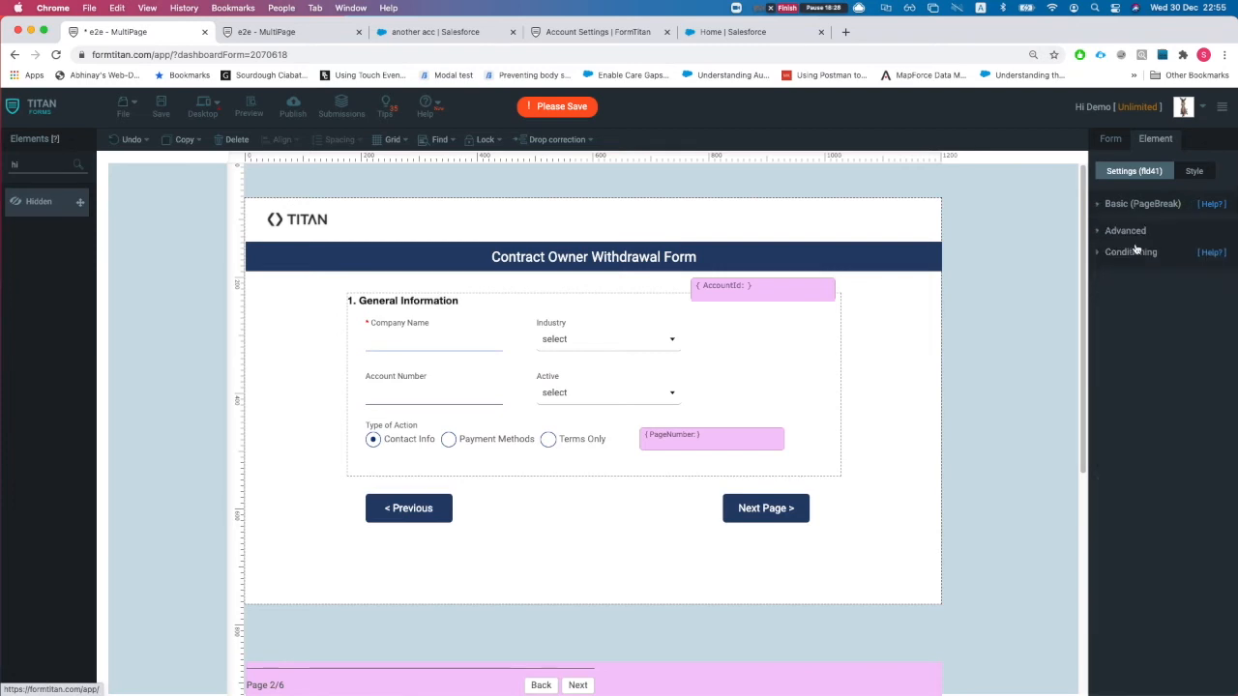
click(1129, 229)
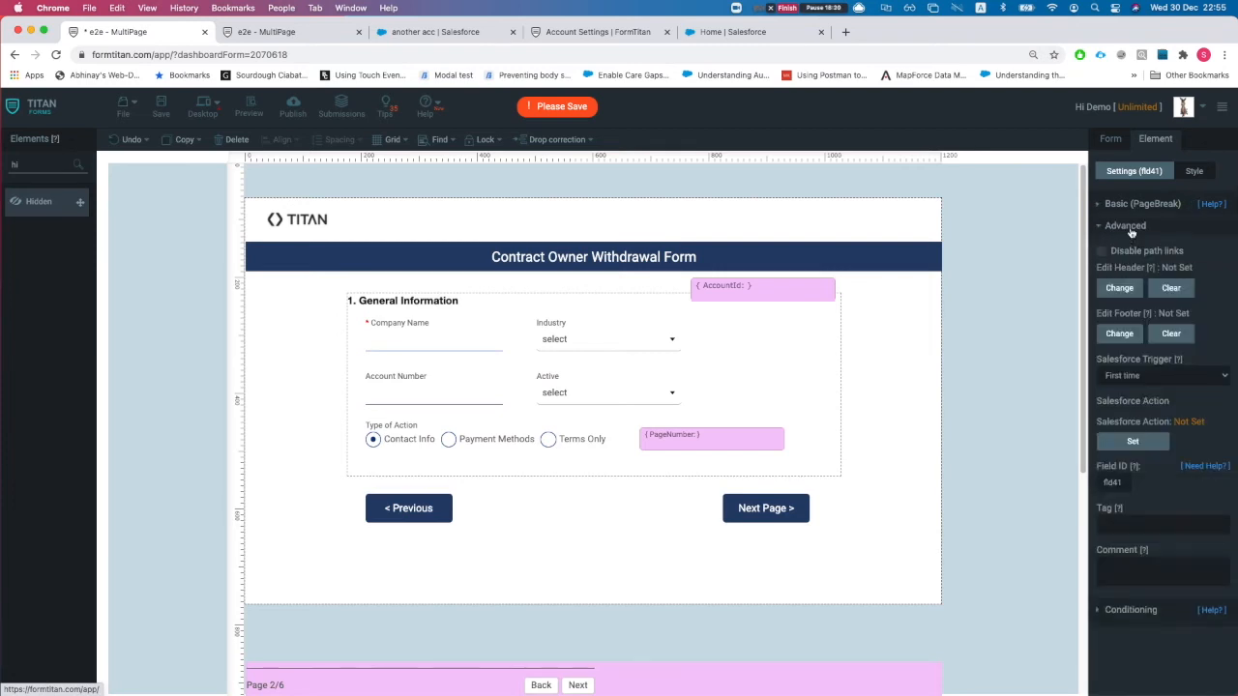
click(1134, 441)
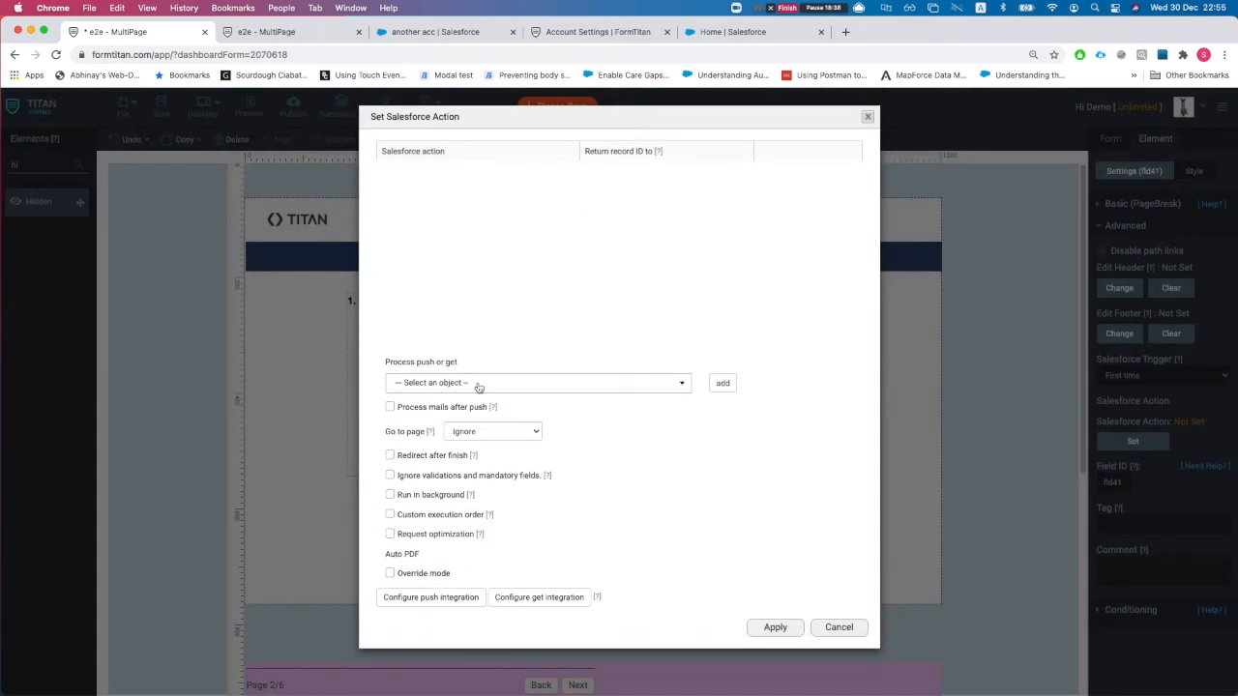
click(477, 385)
click(472, 468)
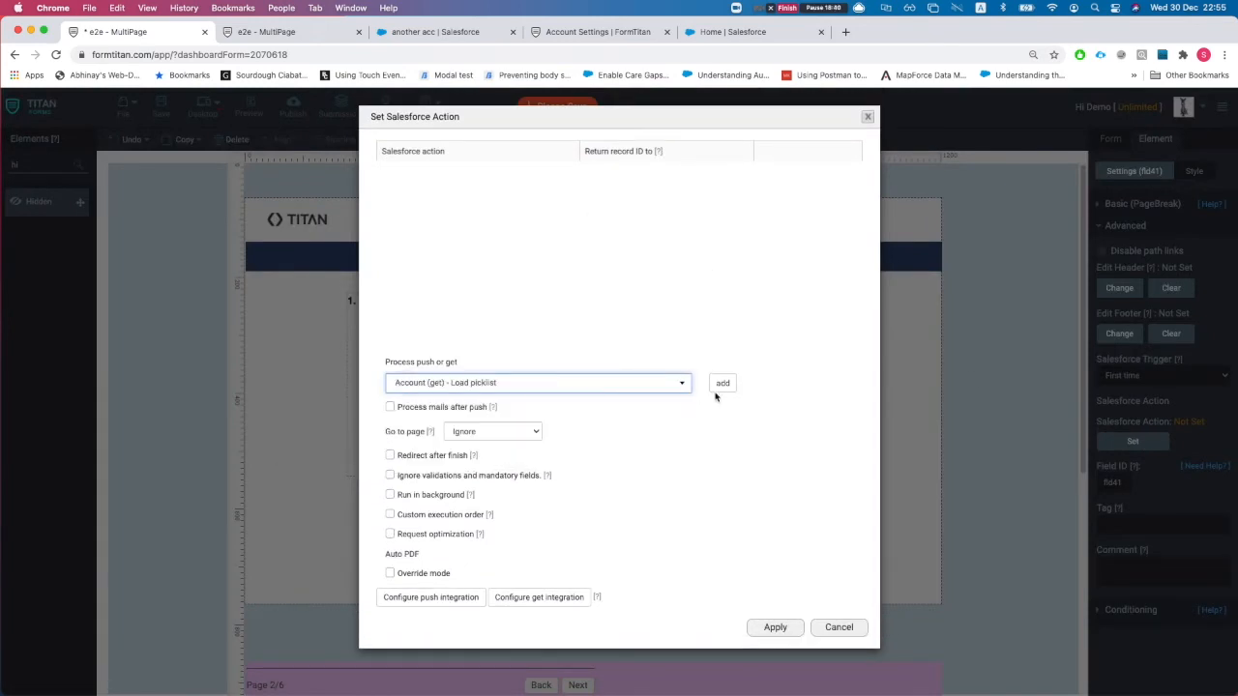
click(723, 384)
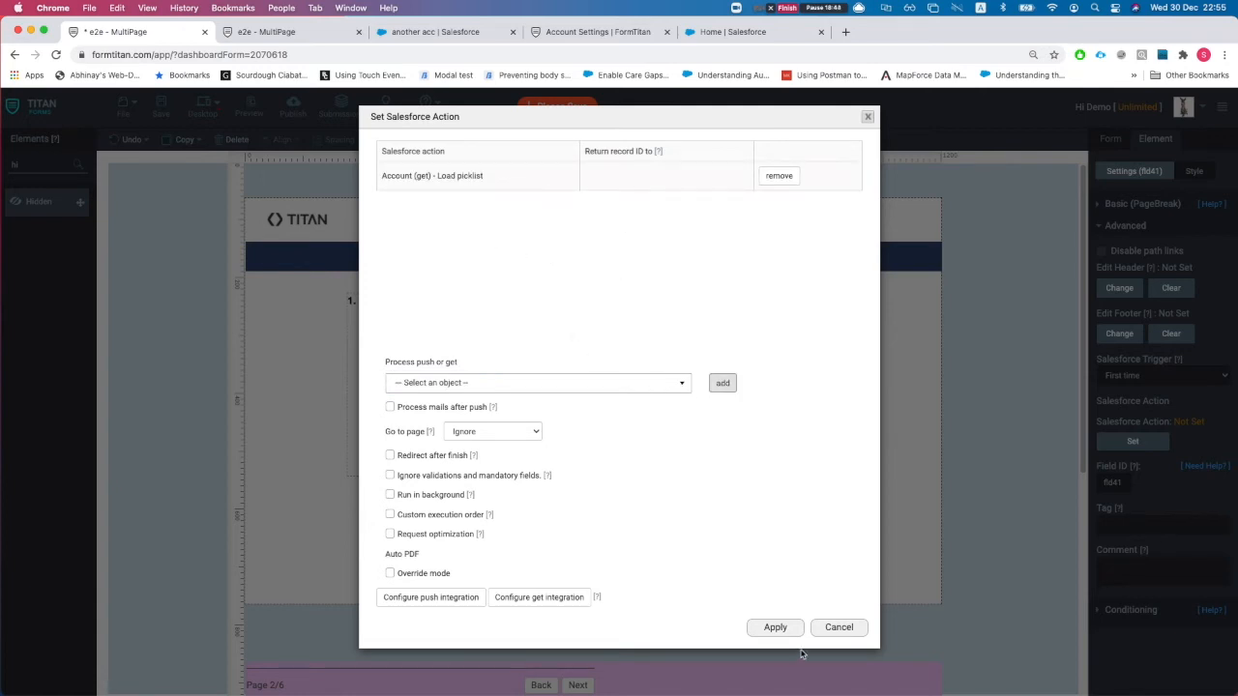
click(779, 628)
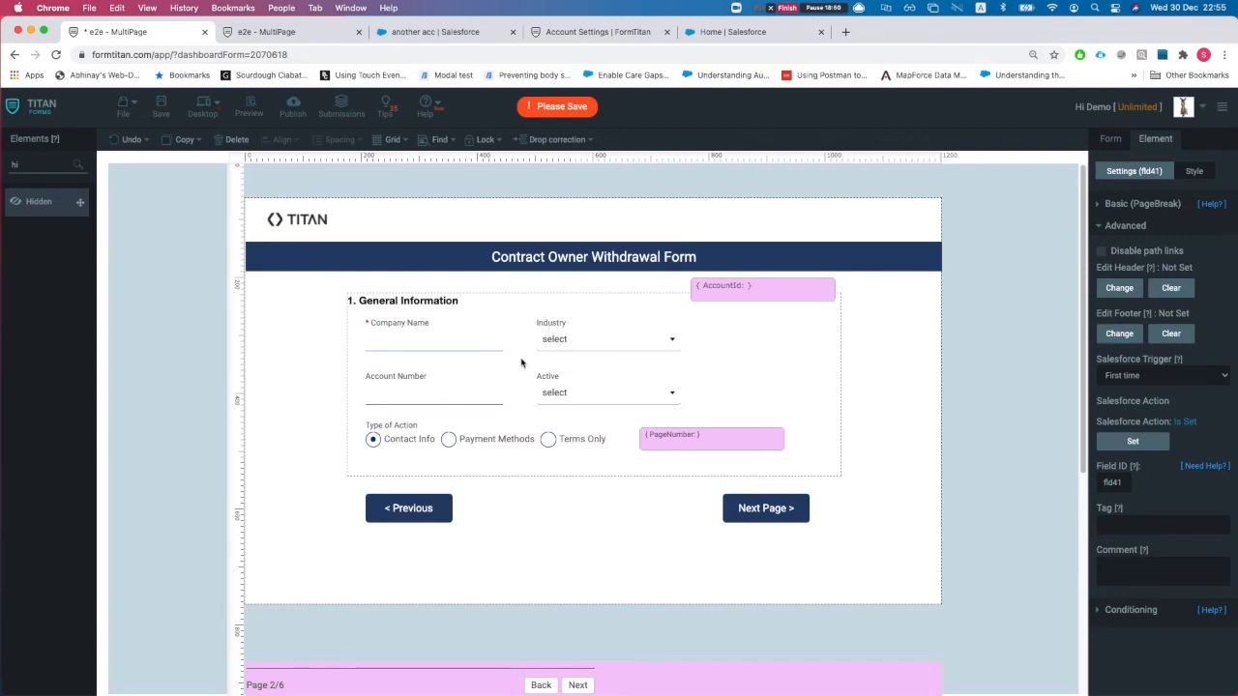
- Keep the page break's Salesforce trigger at First time and save the form
click(1180, 377)
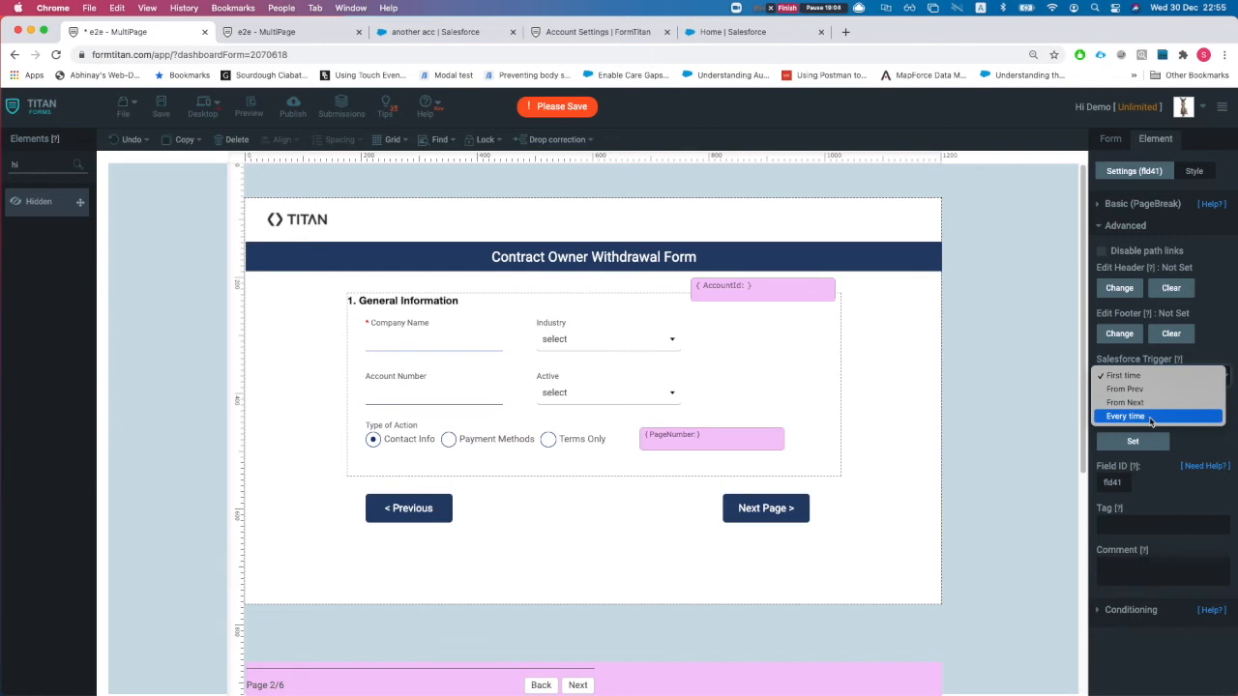
click(1001, 337)
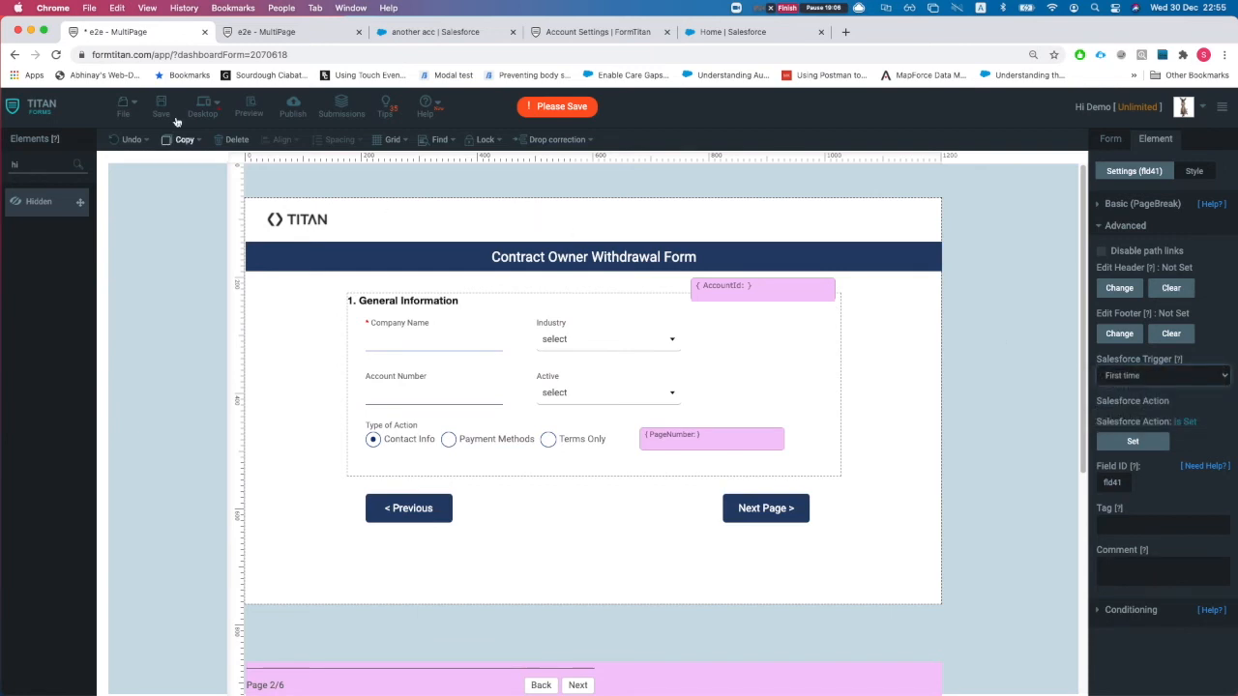
click(160, 109)
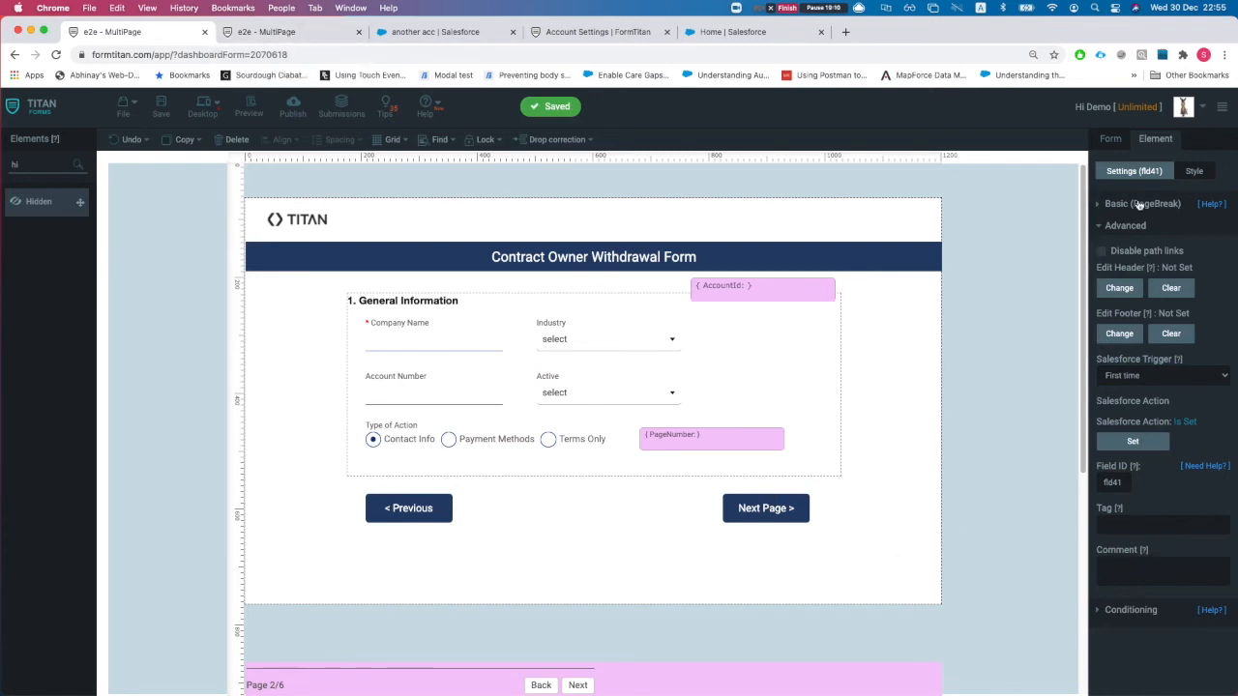
- Review the Account Load picklist get's field mapping and Loading... message options, then apply
click(1112, 142)
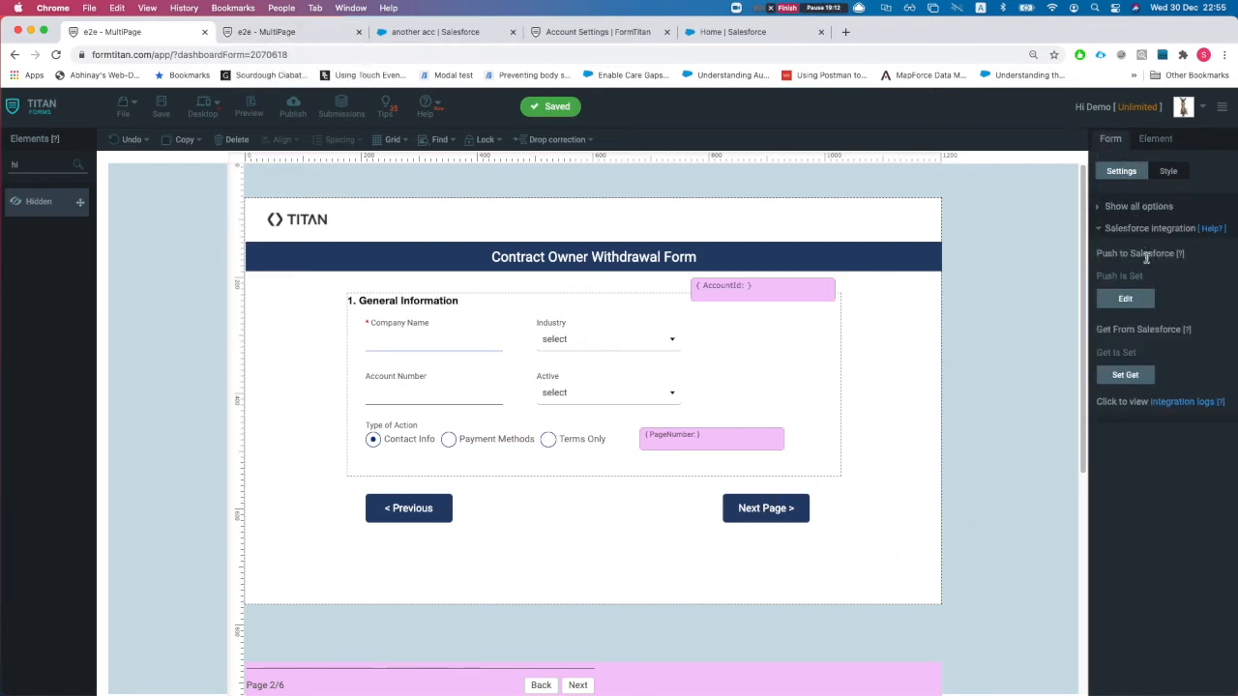
click(1134, 378)
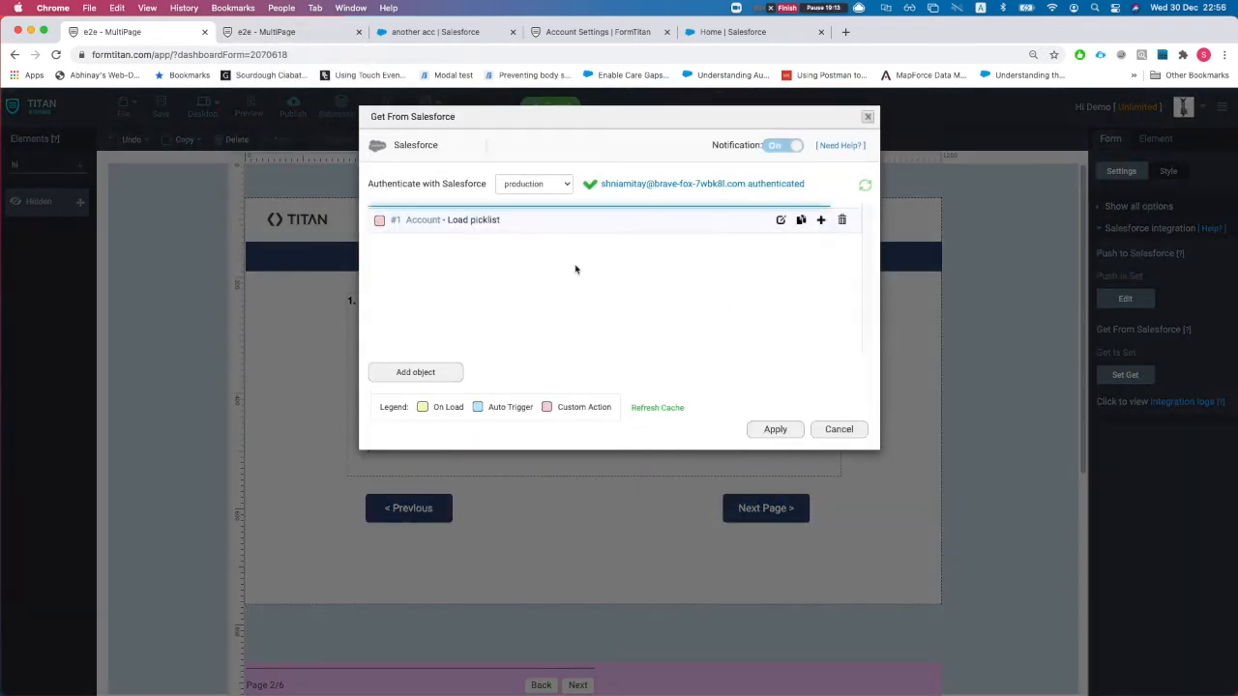
click(782, 219)
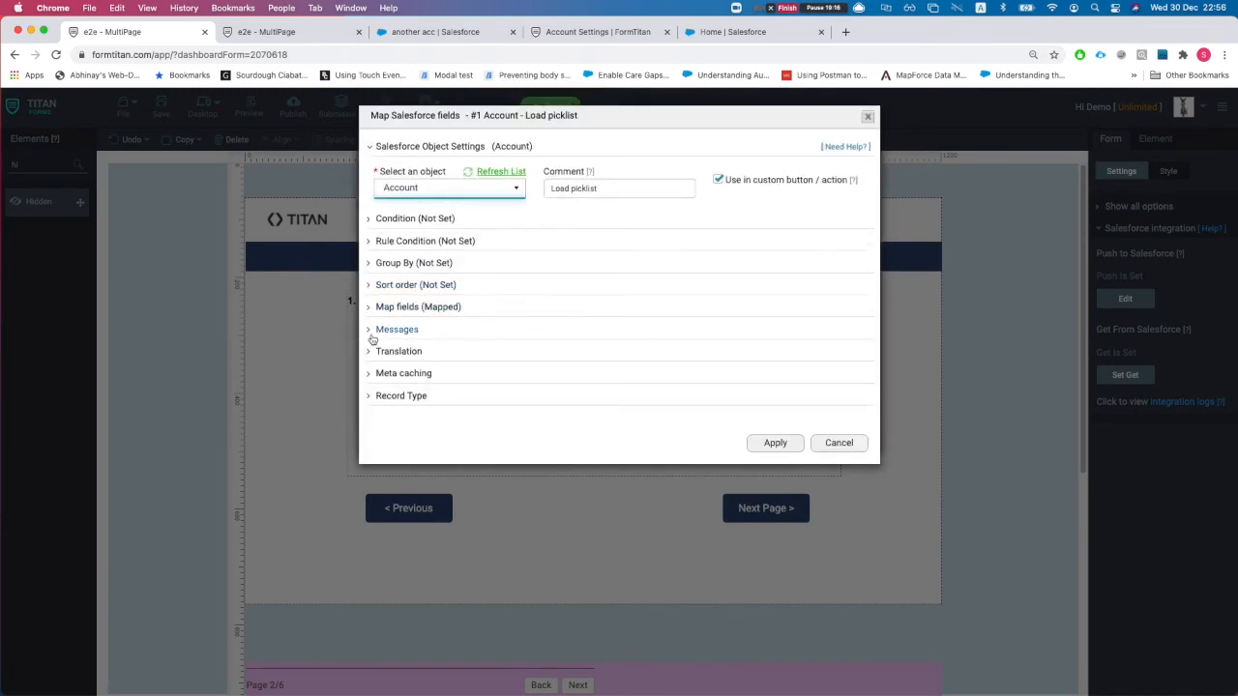
click(396, 311)
click(405, 305)
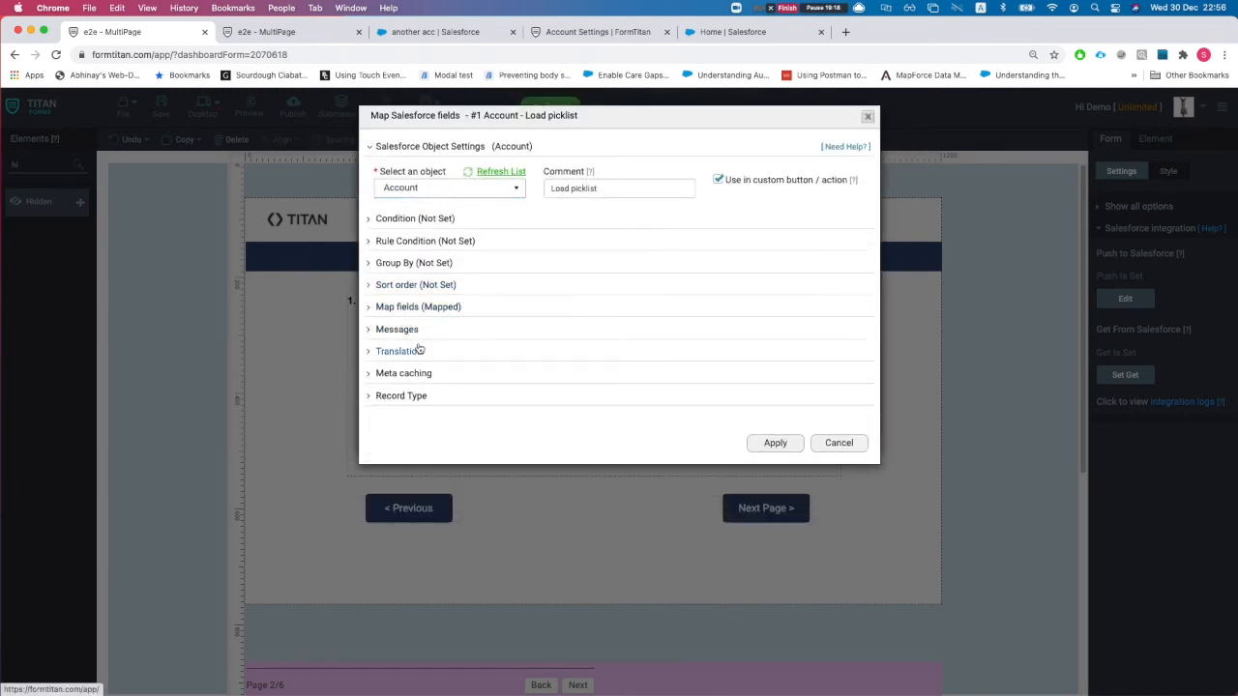
click(398, 330)
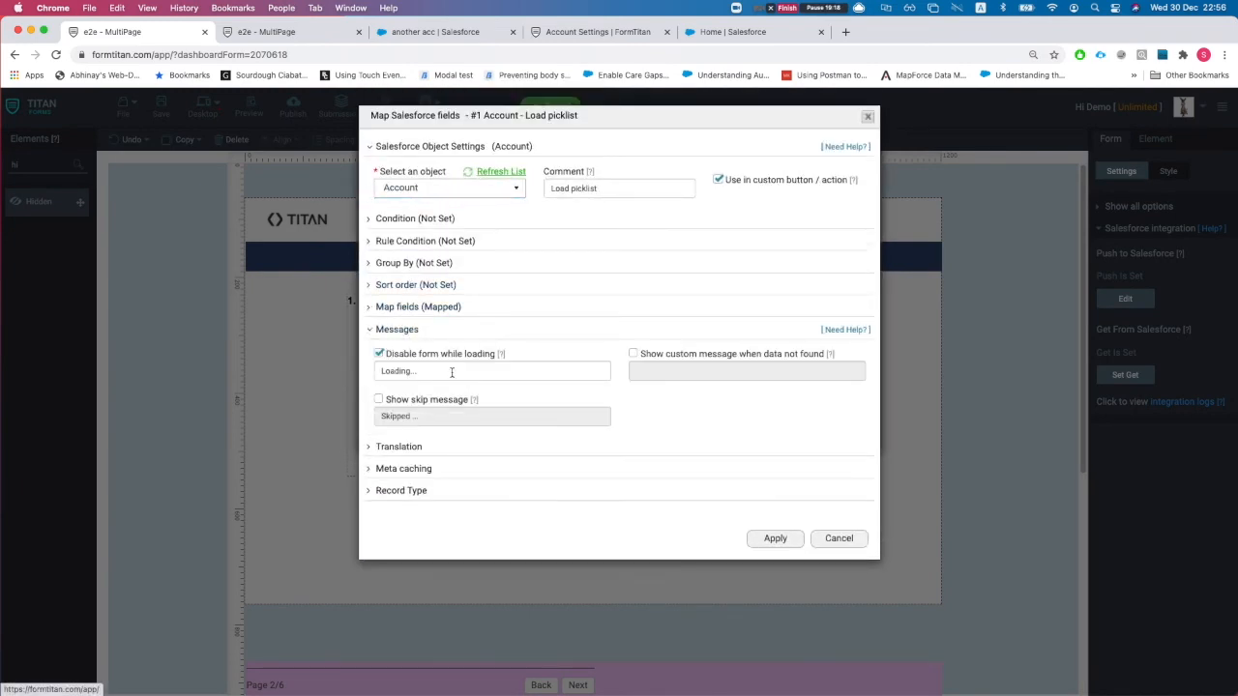
click(390, 372)
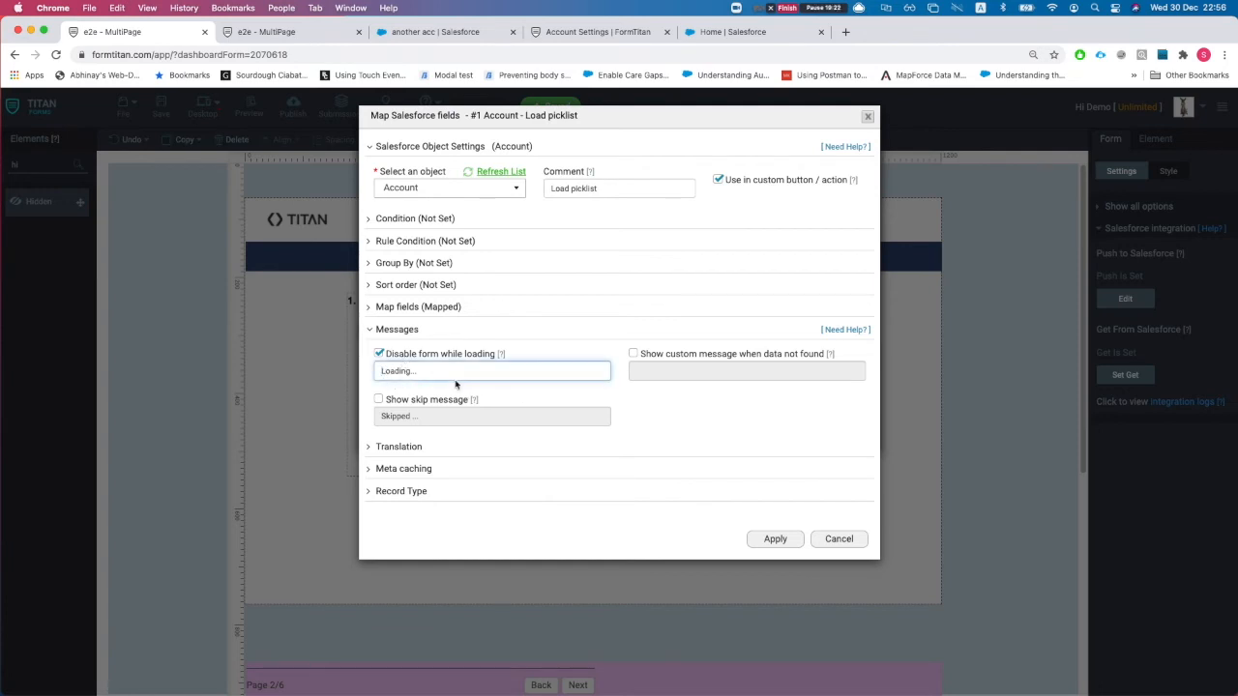
click(776, 539)
click(775, 430)
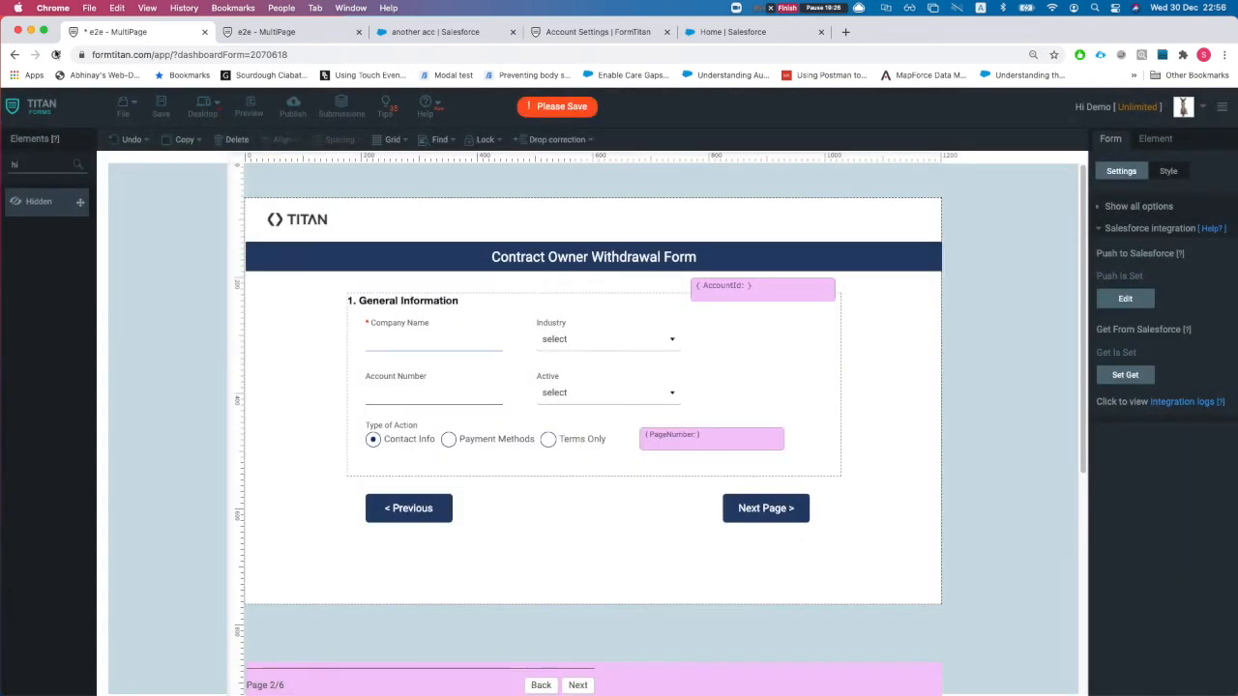
- Save the form and reload its live preview in the other tab
click(161, 109)
click(284, 40)
key(super+r)
key(super+r)
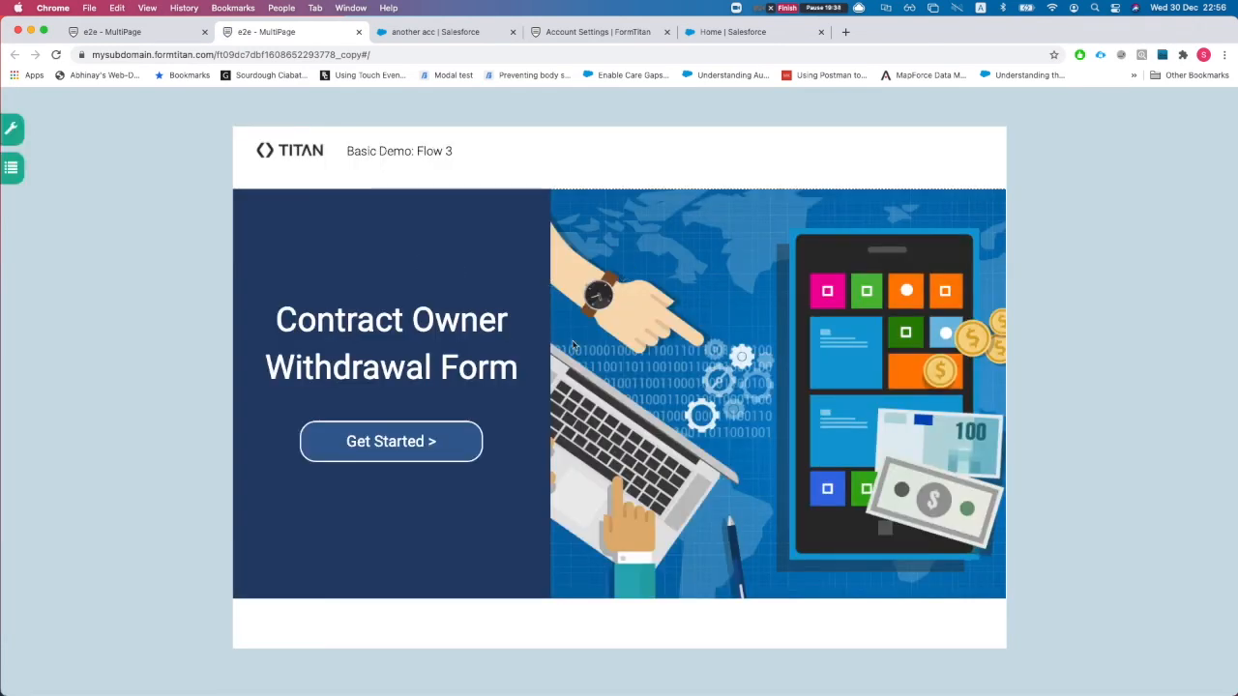
- Start the live form, check the Industry and Active choices on General Information, then return to the editor
click(432, 443)
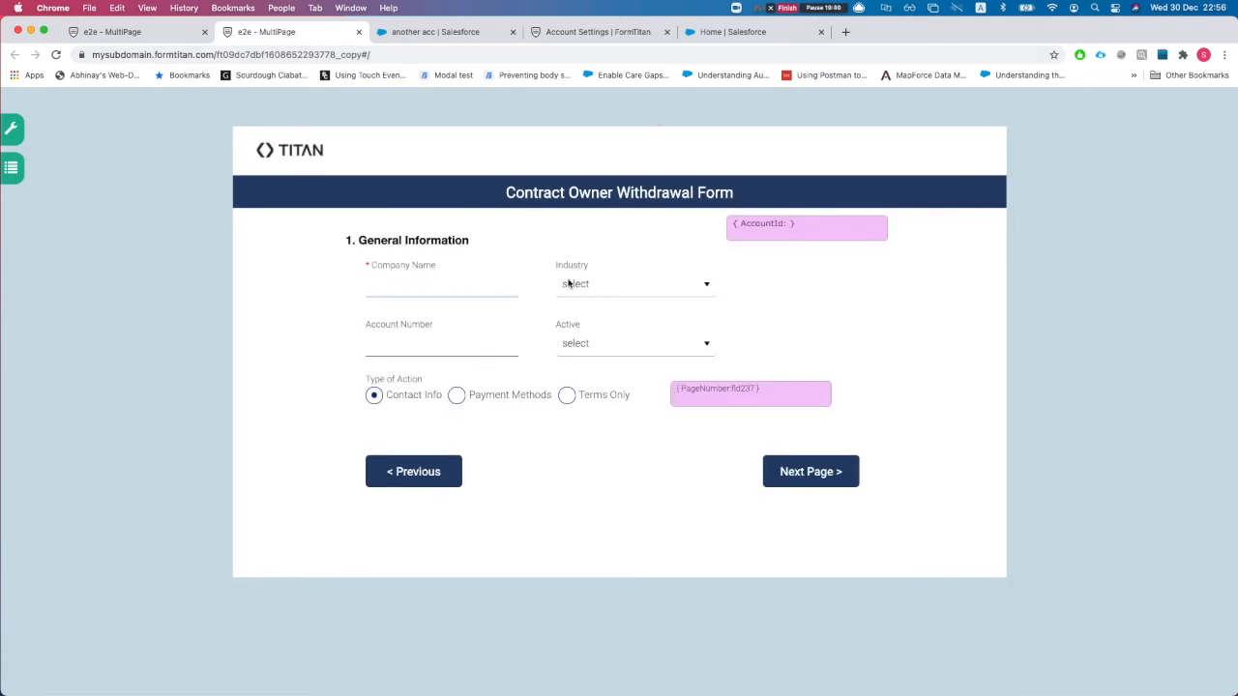
click(608, 288)
click(538, 251)
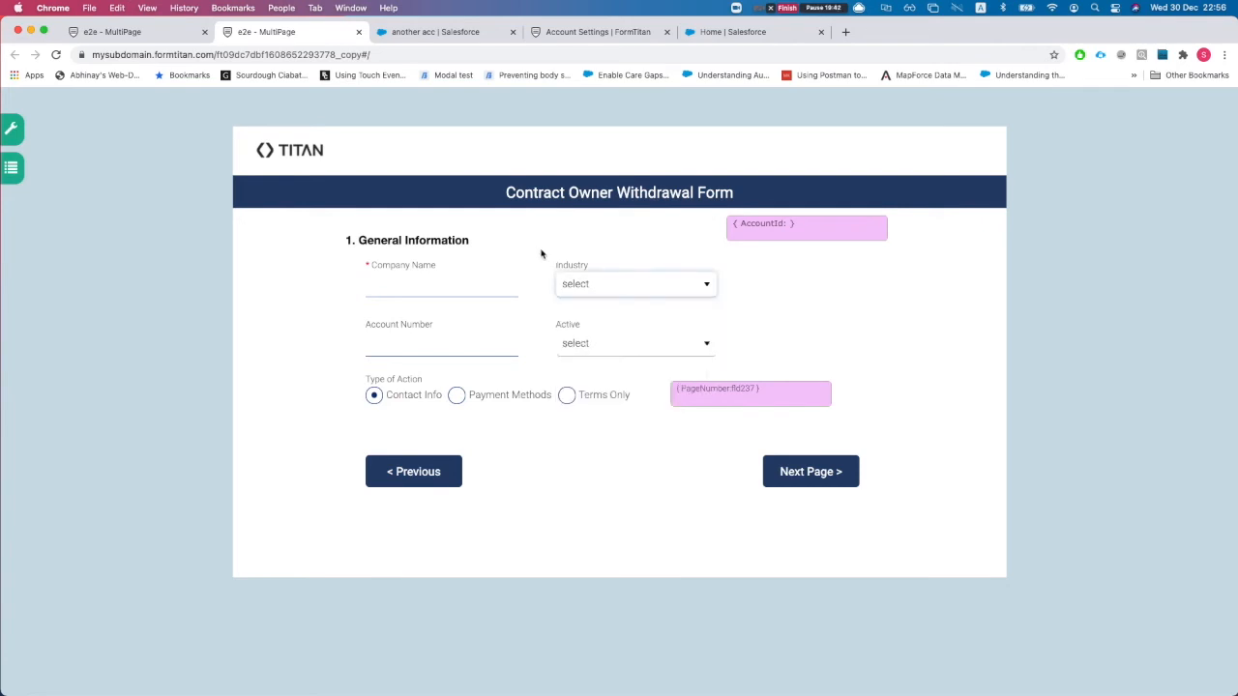
click(606, 349)
click(506, 258)
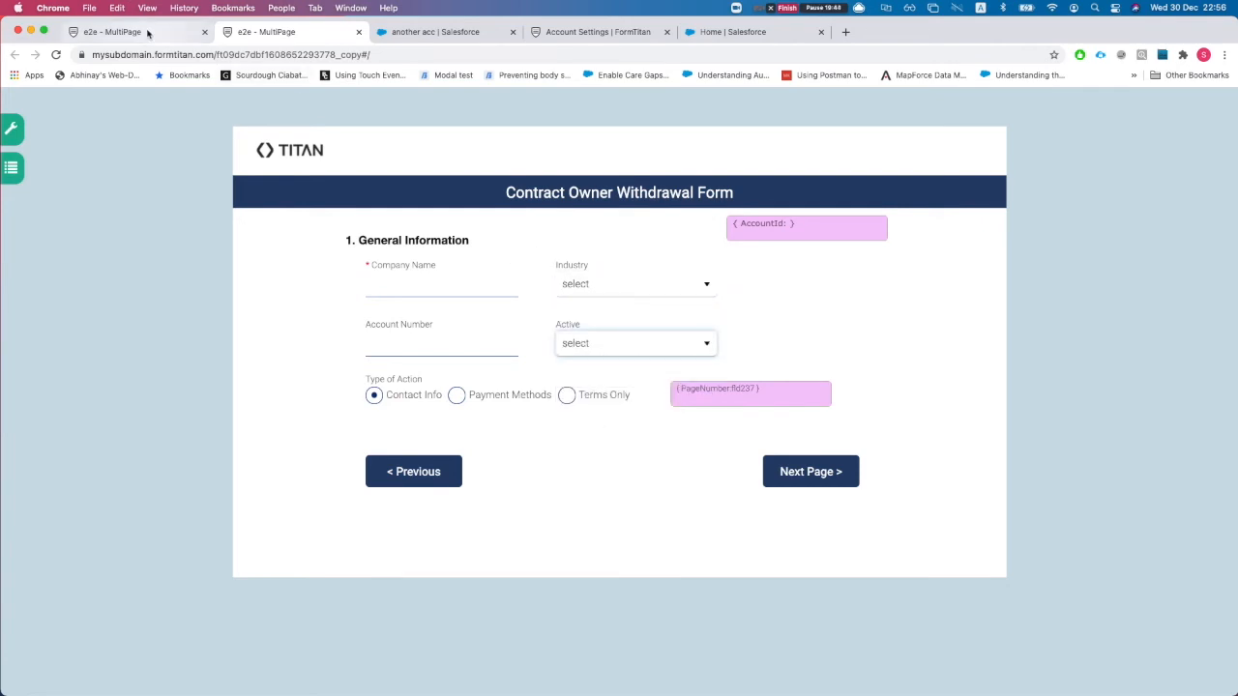
click(148, 34)
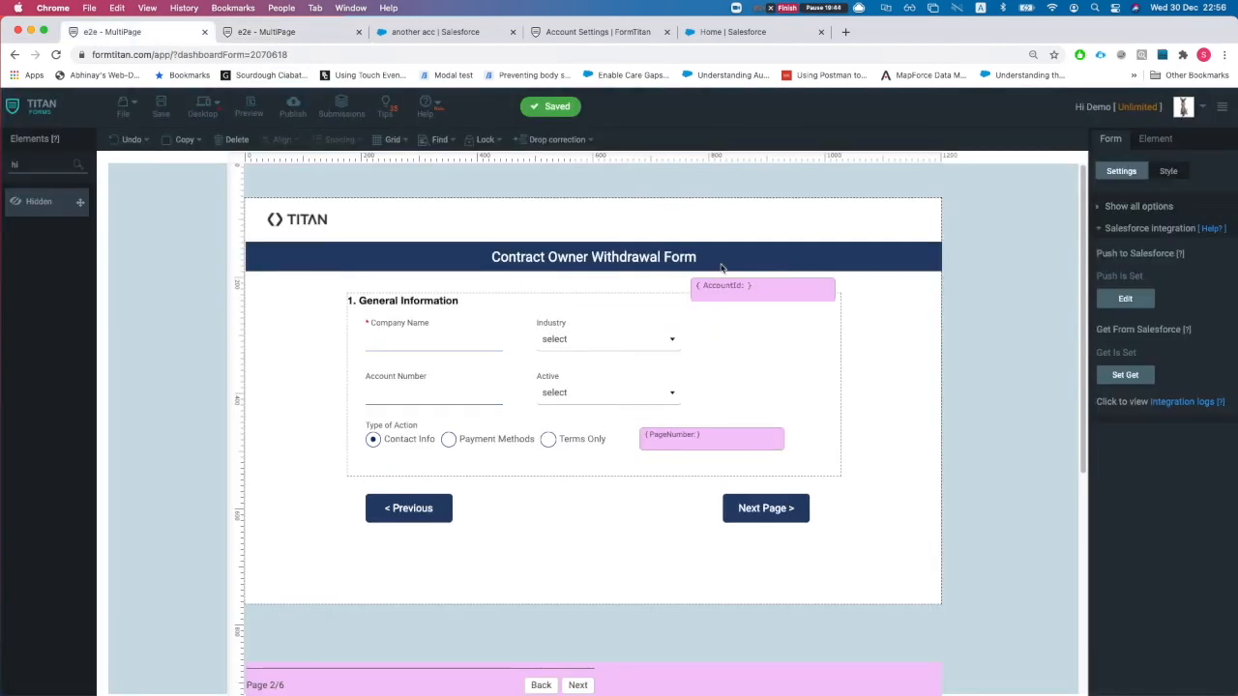
- Toggle 'Disable form while loading' in the Account Load picklist get's Messages, apply, and save
click(1133, 380)
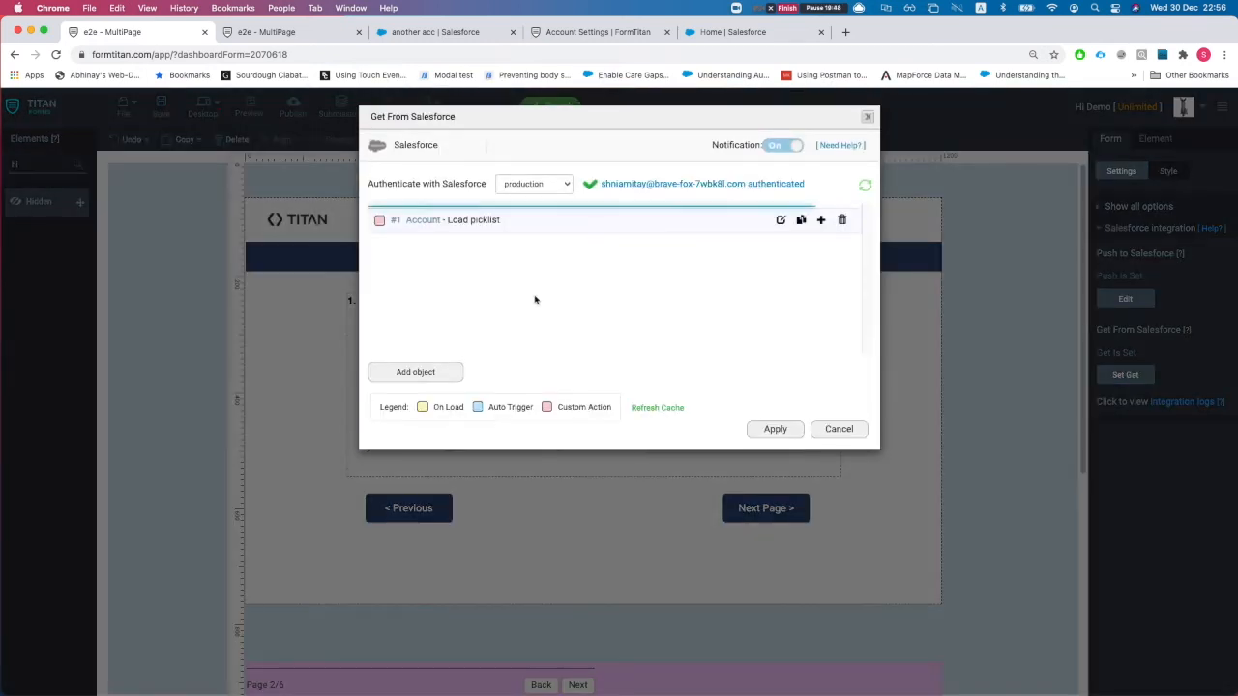
click(782, 220)
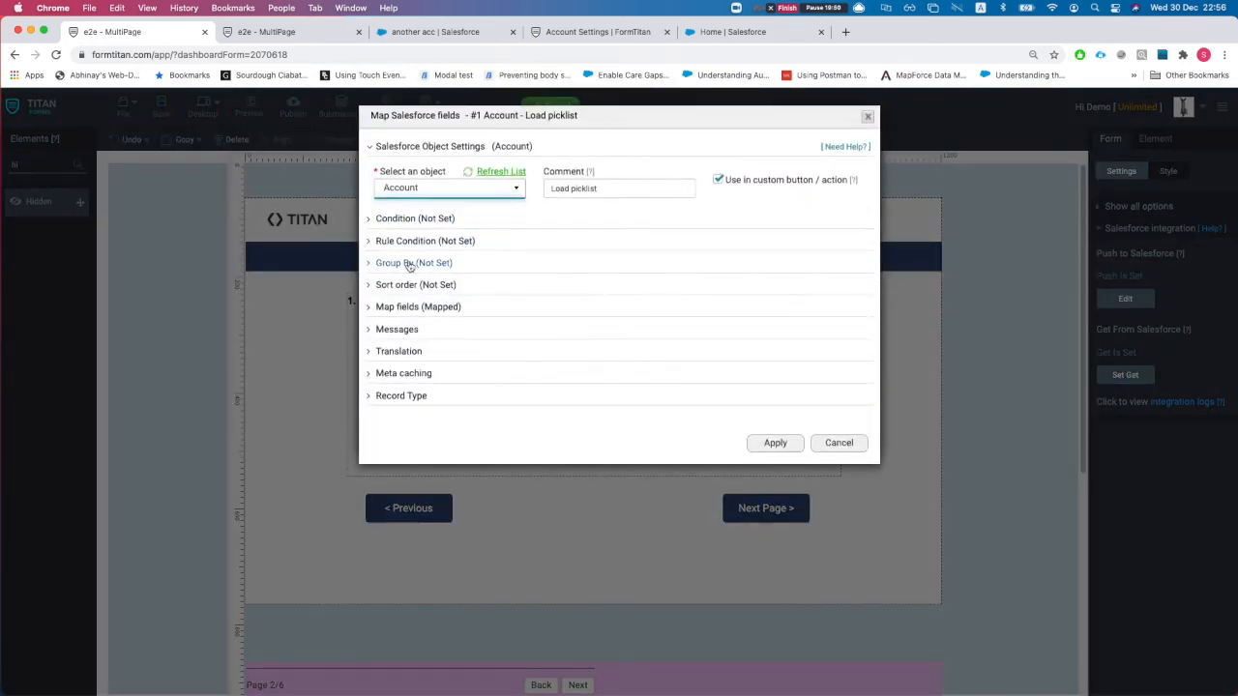
click(410, 310)
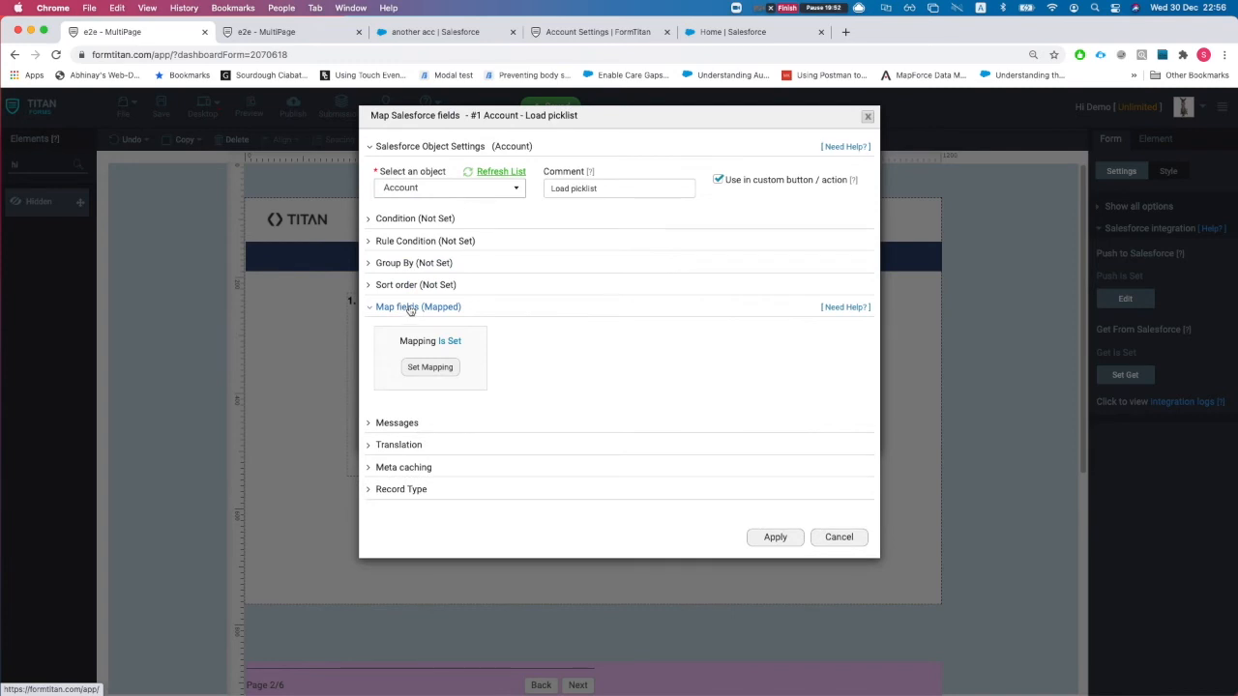
click(411, 309)
click(396, 330)
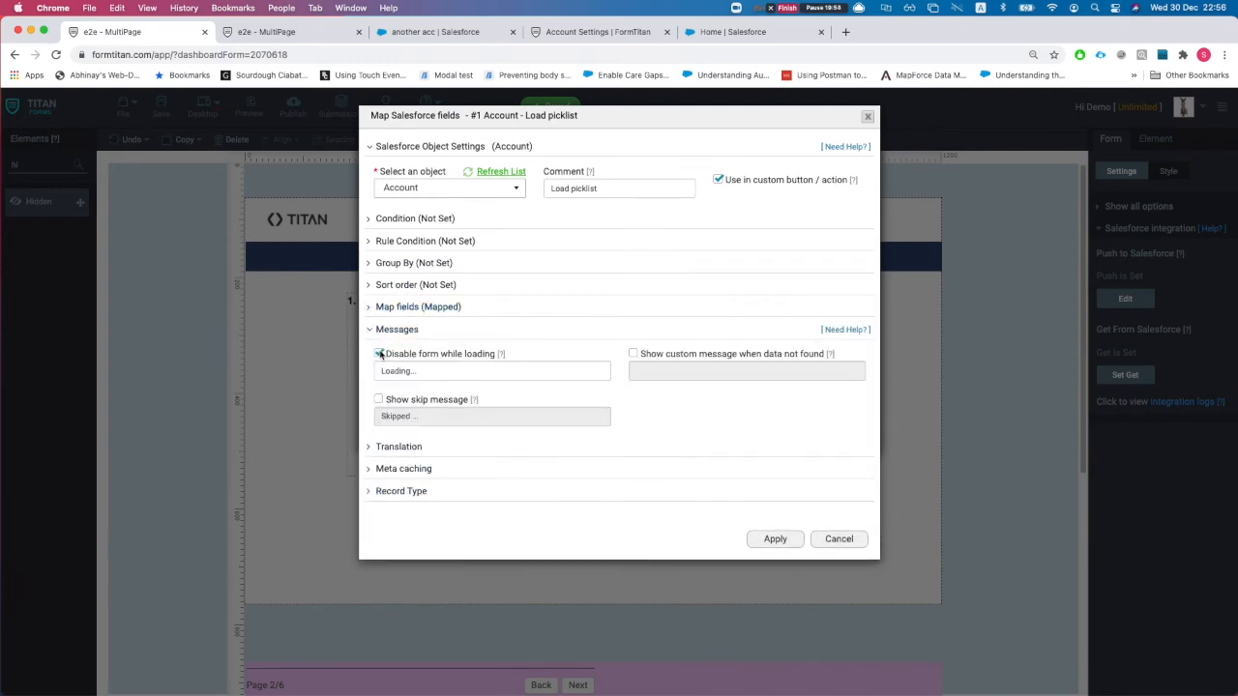
click(380, 354)
click(775, 539)
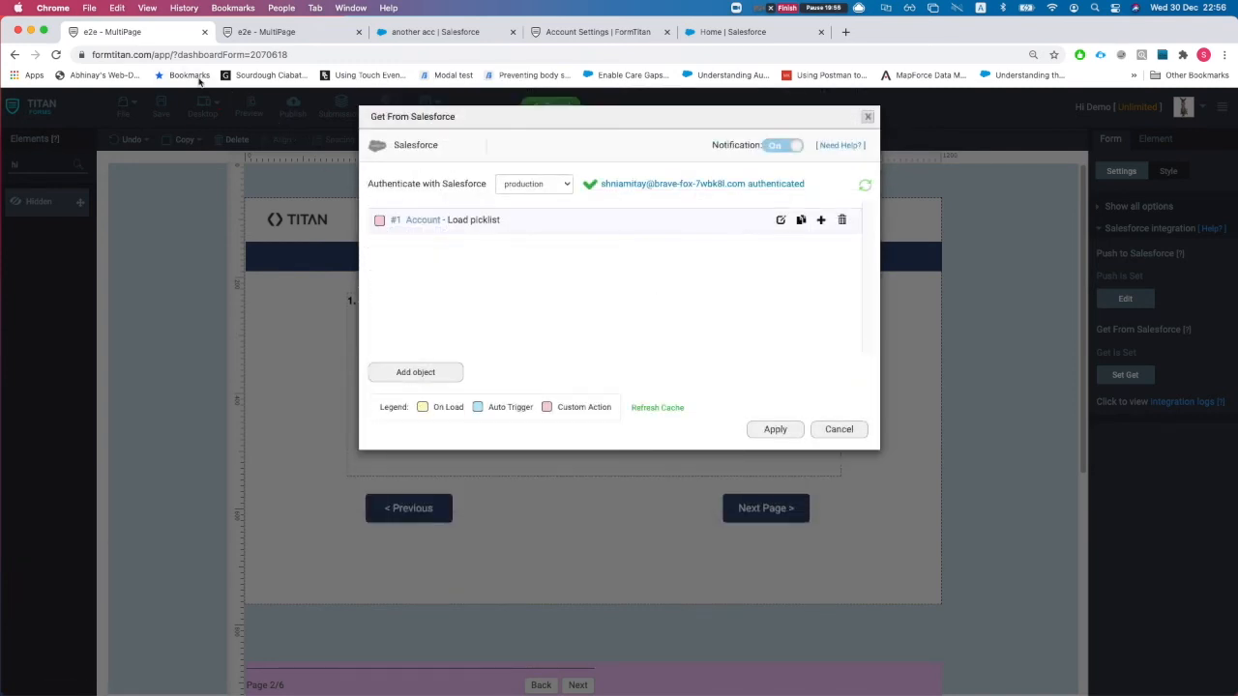
click(779, 431)
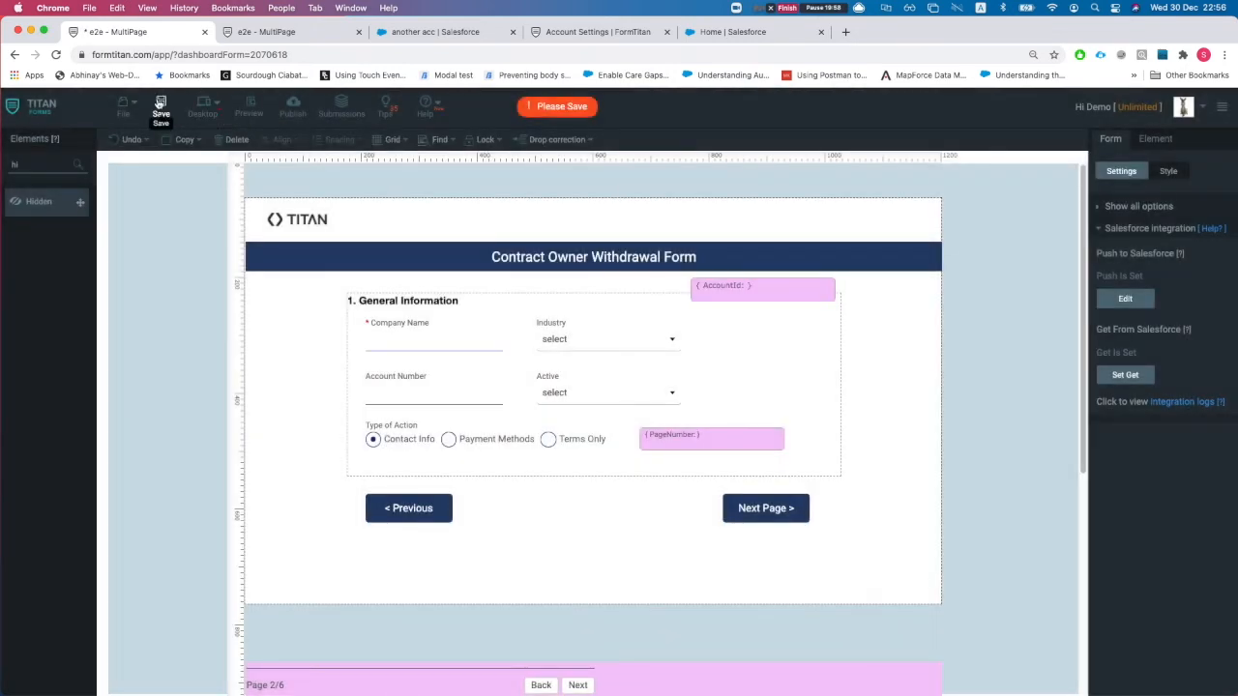
click(161, 104)
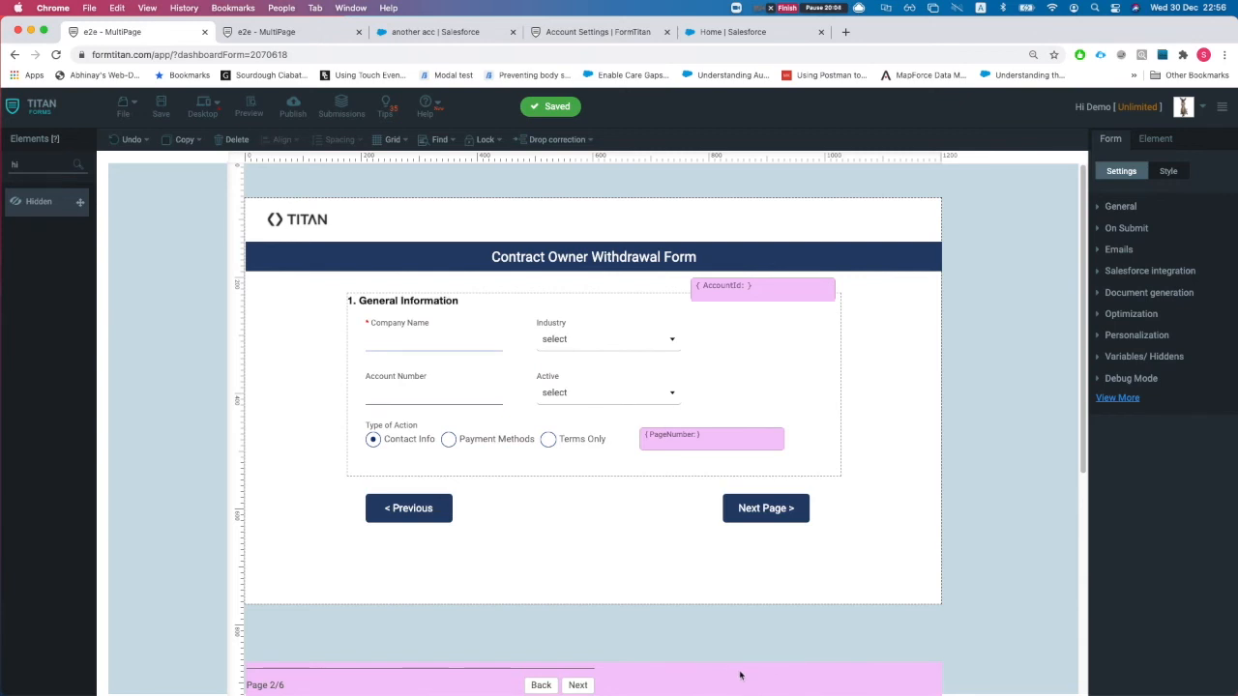
- Add Account (create), Contact (create) and Account (update) actions to page 2's page break
click(1168, 140)
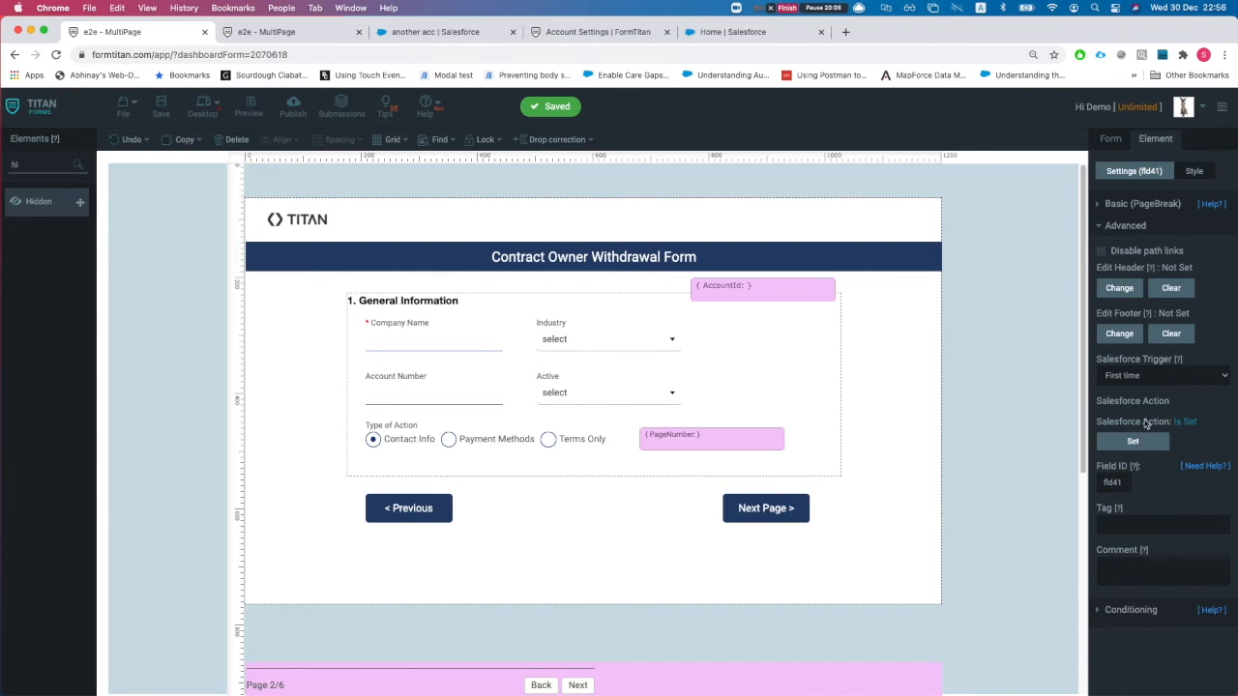
click(1133, 442)
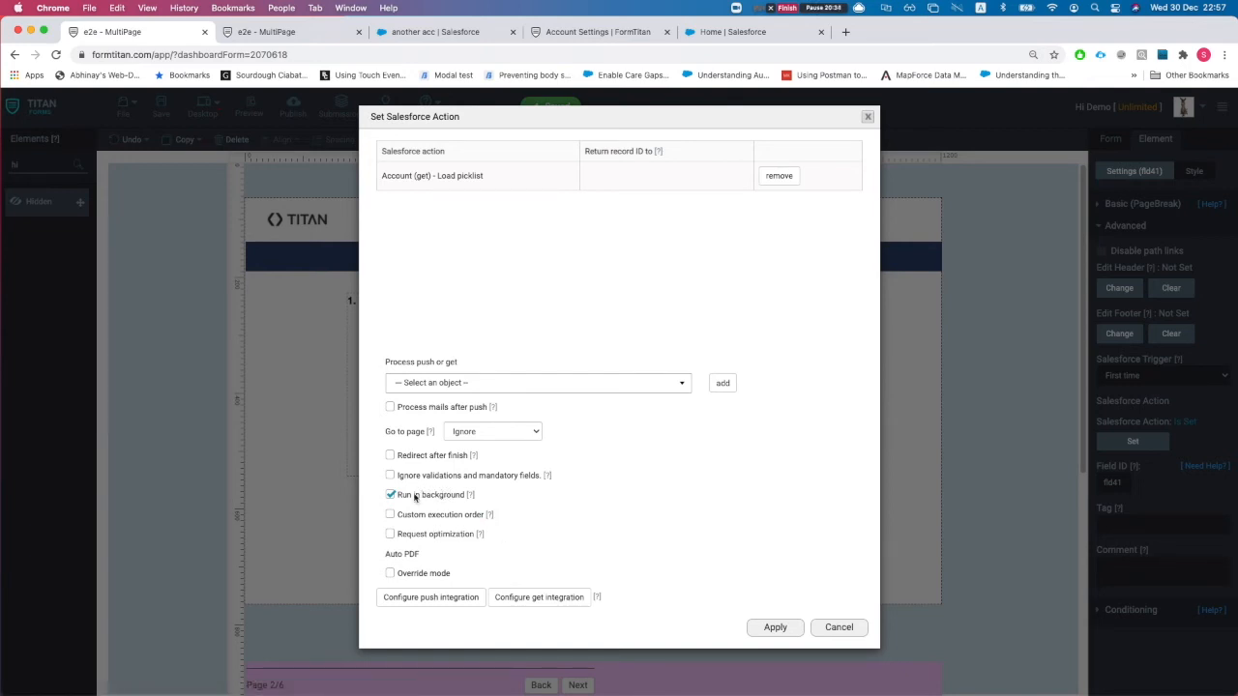
click(464, 391)
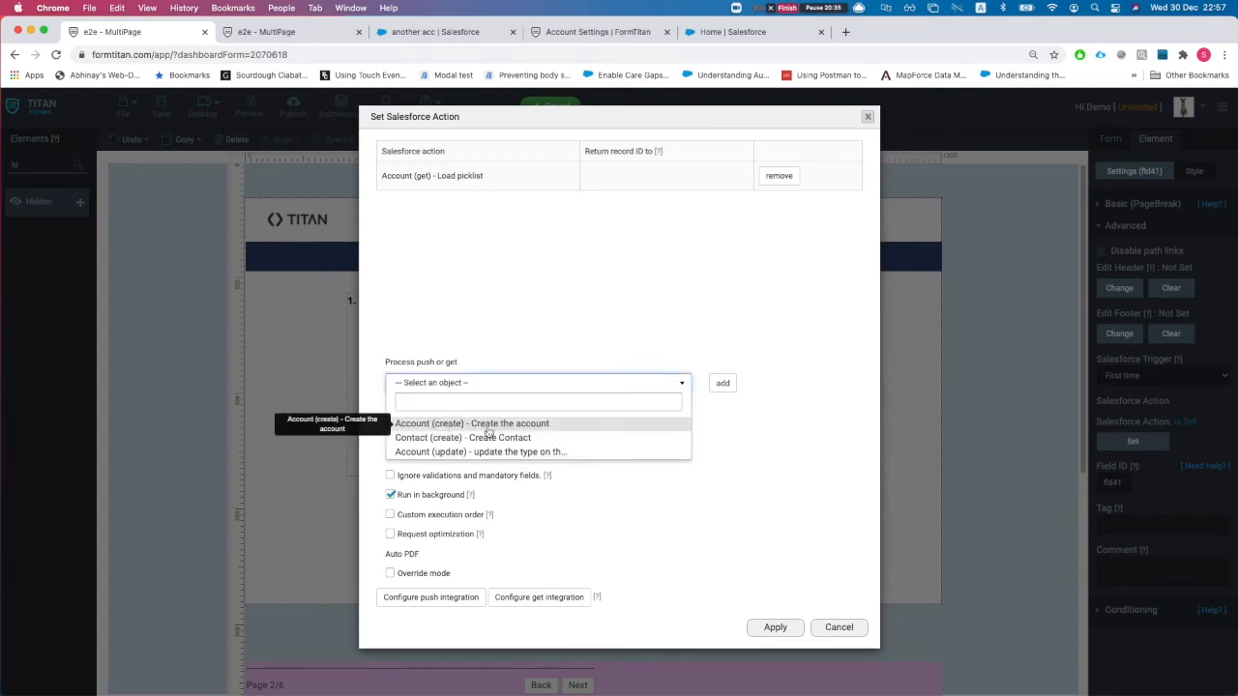
click(486, 427)
click(717, 386)
click(575, 392)
click(510, 423)
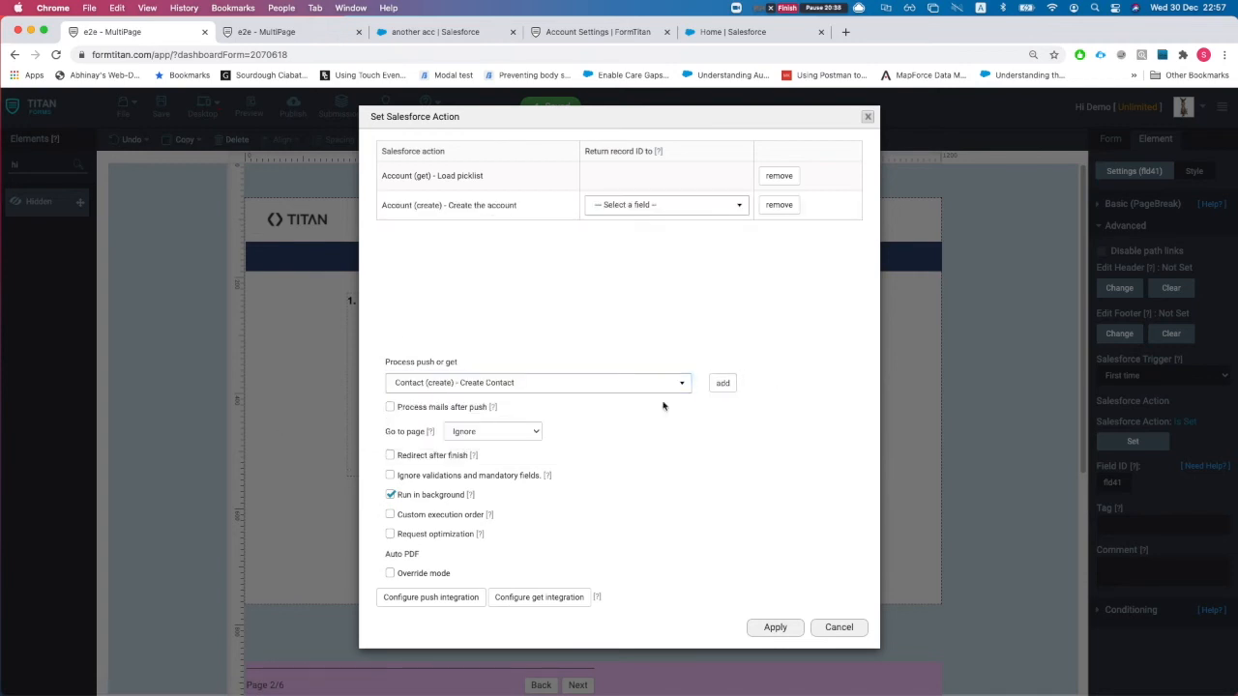
click(722, 386)
click(550, 387)
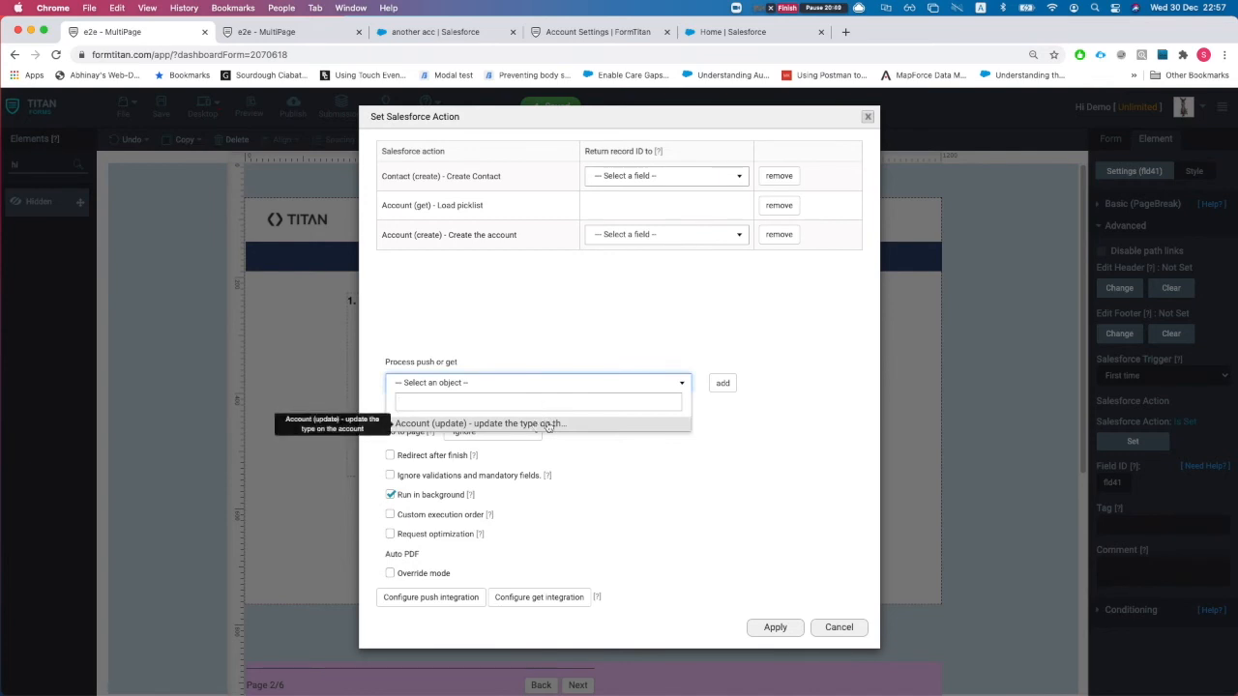
click(536, 424)
click(709, 385)
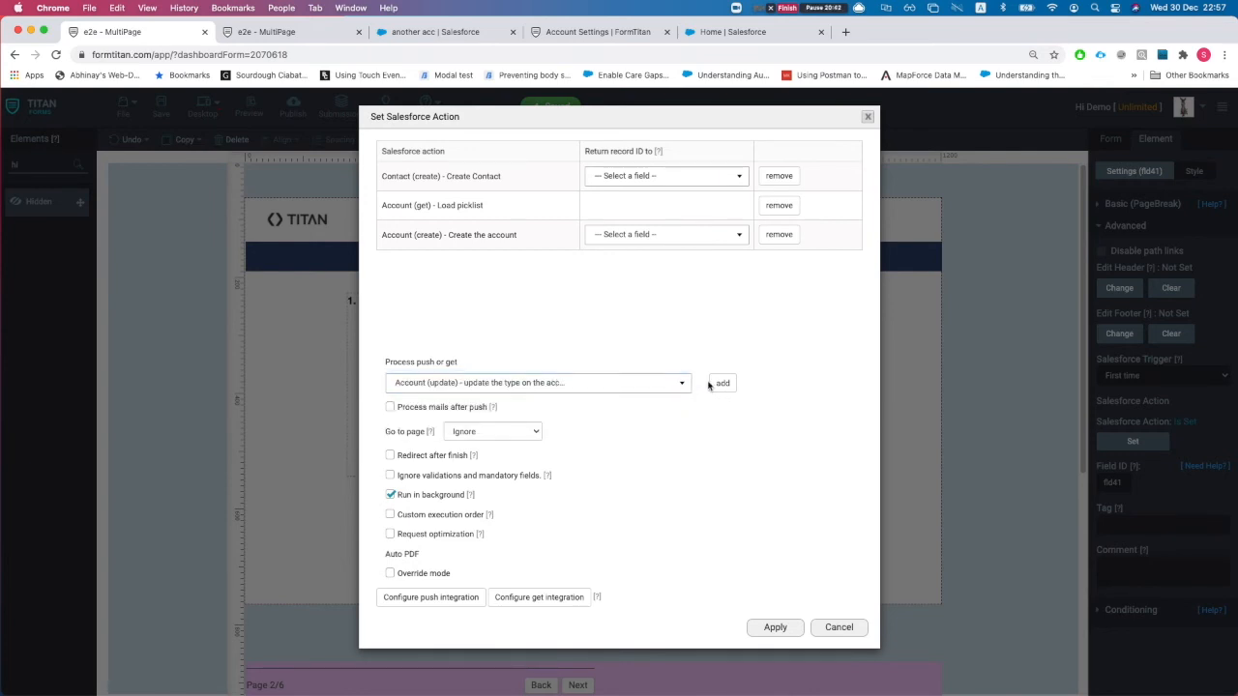
click(721, 385)
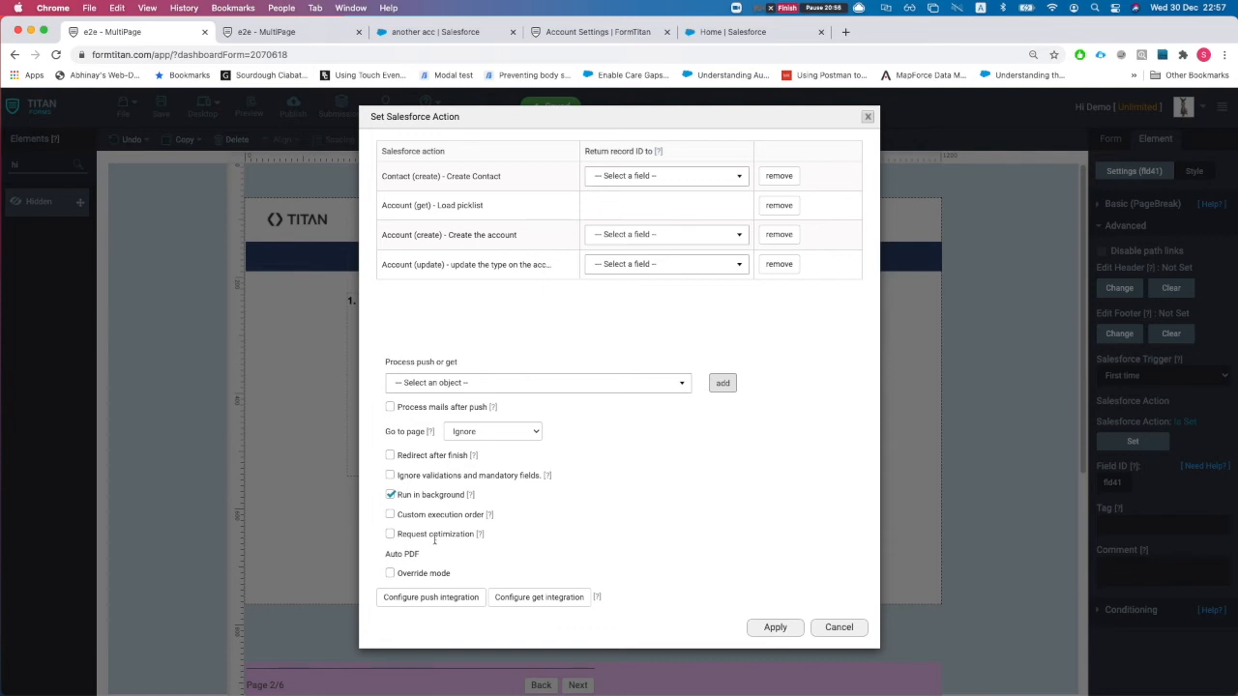
- Toggle custom execution order off, remove the create and update actions, and apply, leaving only Account (get)
click(390, 515)
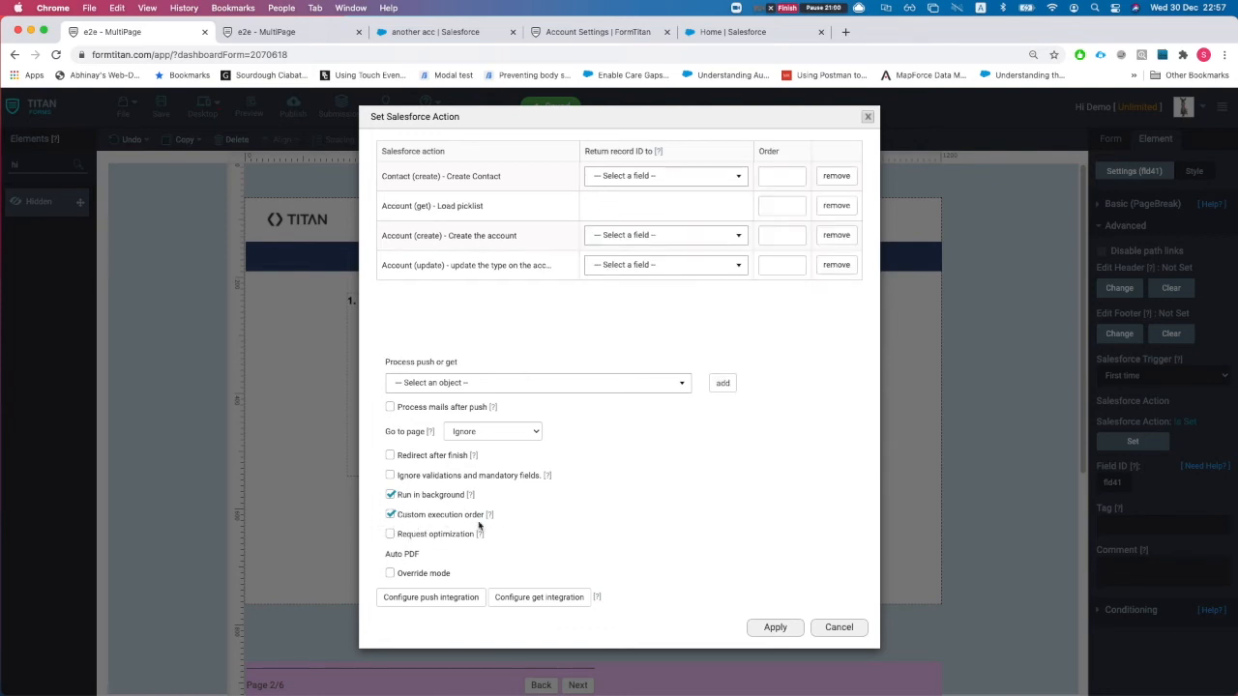
click(391, 516)
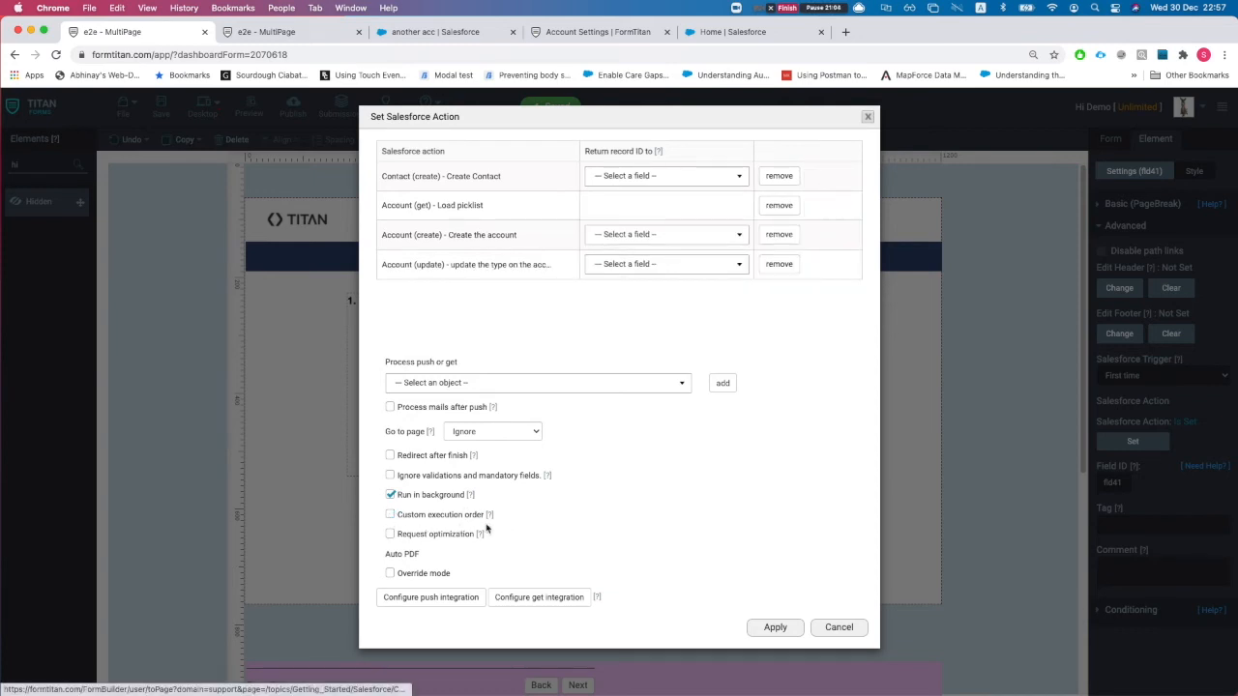
click(780, 265)
click(780, 235)
click(779, 175)
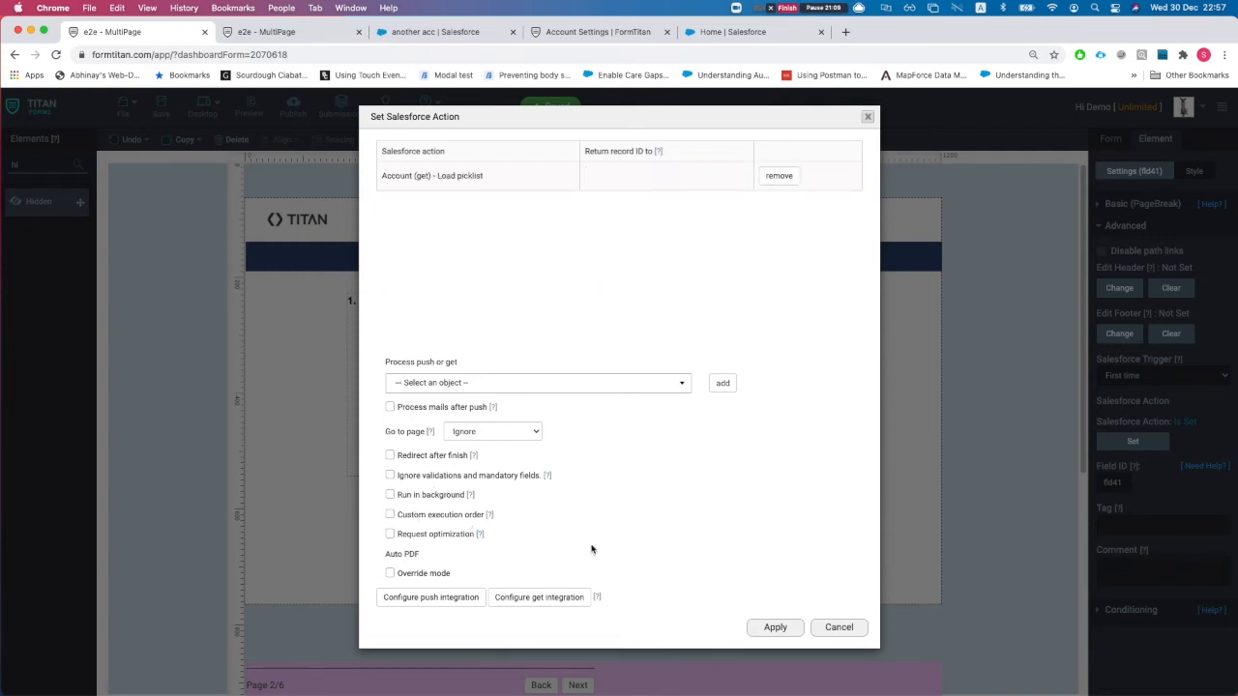
click(776, 630)
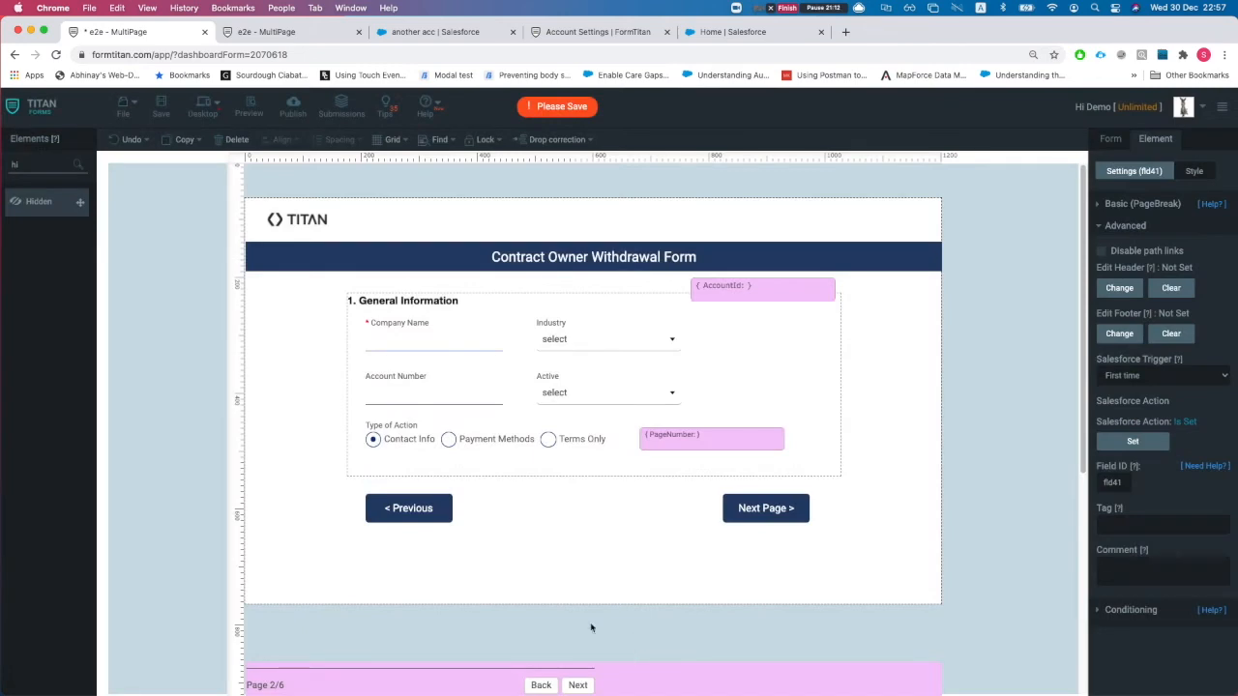
- Advance the canvas through pages 3-5 to the final Thank You page (6/6)
click(578, 684)
click(580, 685)
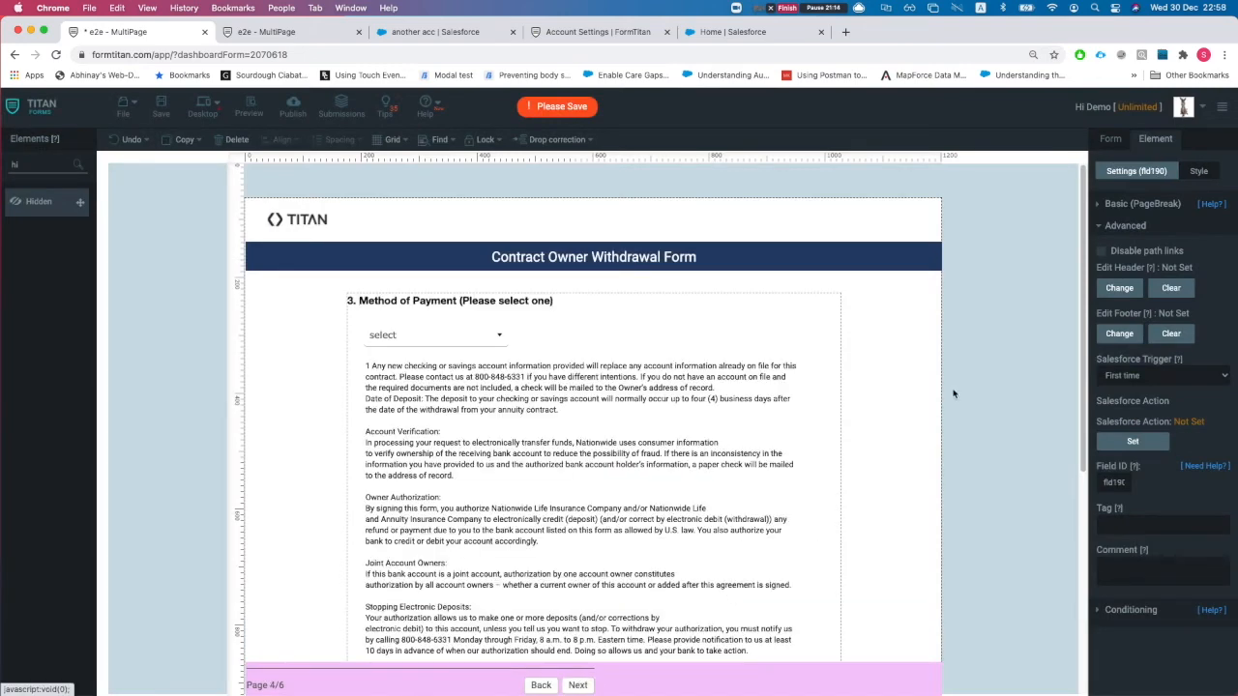
scroll(580, 685, down, 5)
click(577, 685)
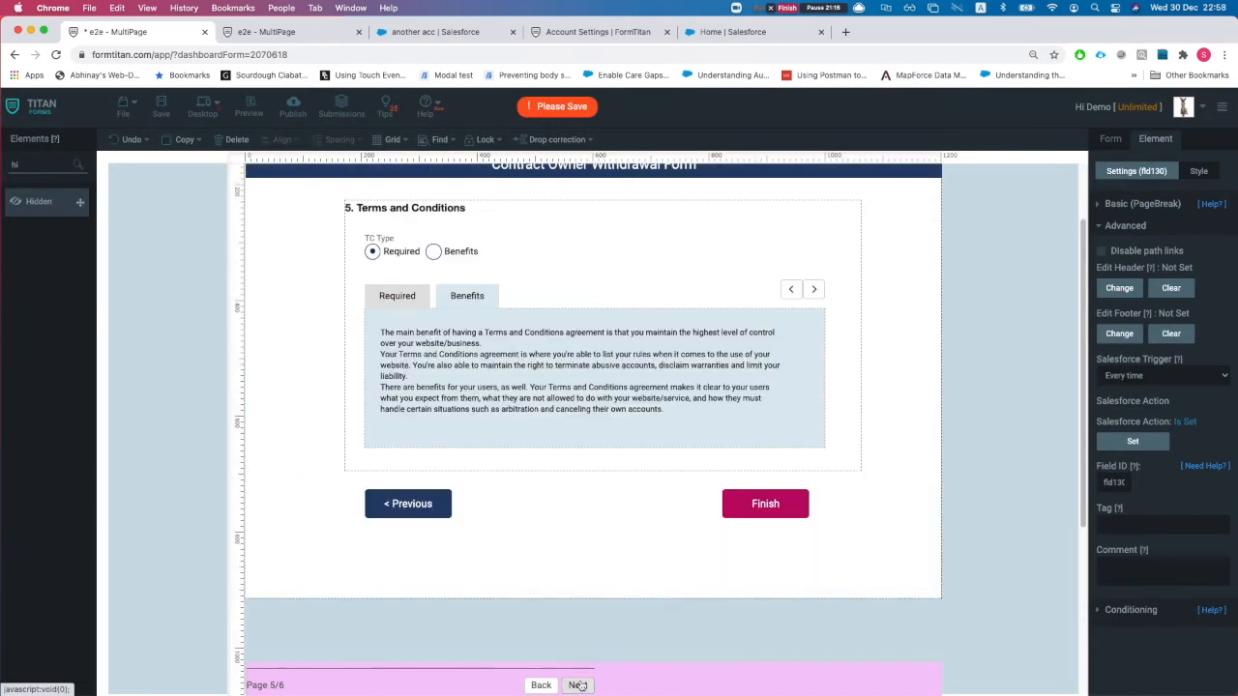
click(580, 685)
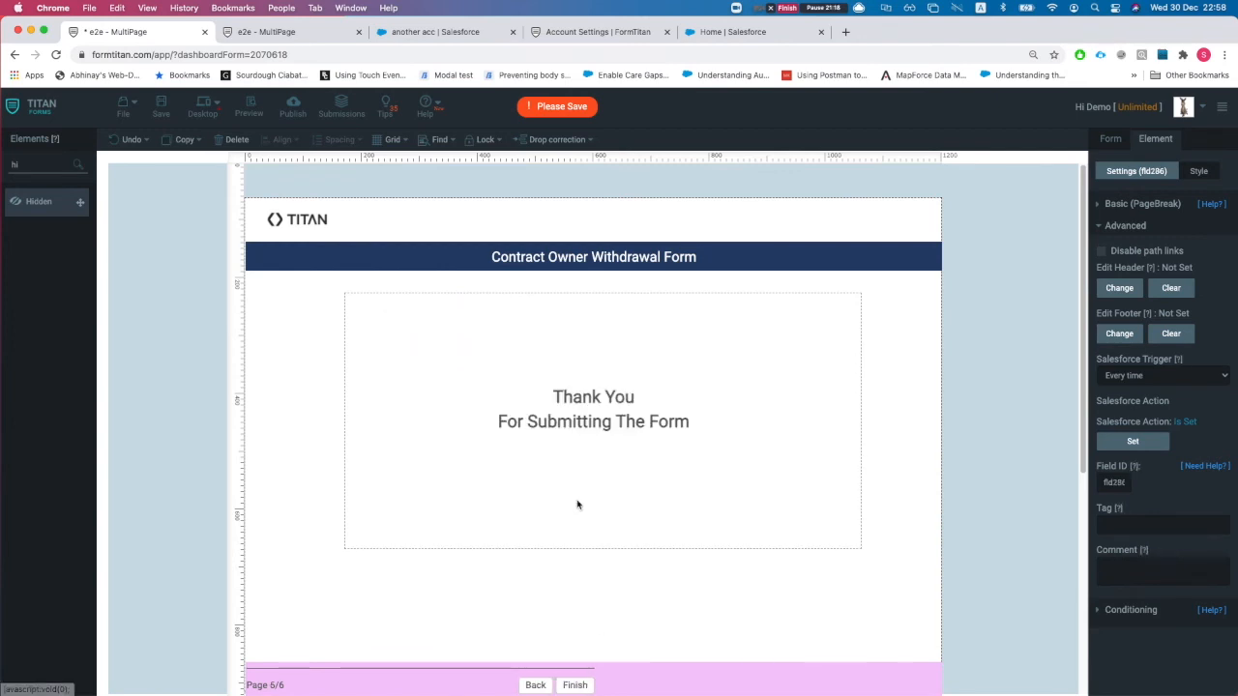
scroll(640, 416, down, 1)
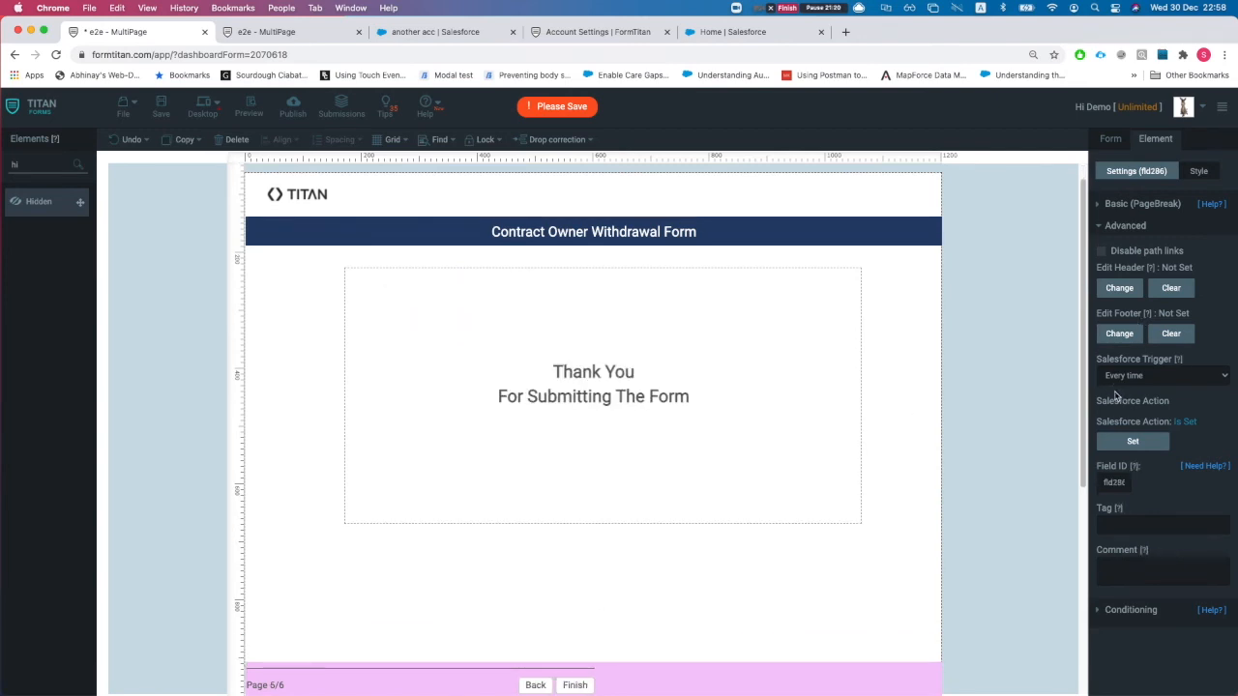
- Set the page break's Salesforce trigger to First time and select the Thank You paragraph and section
click(1128, 377)
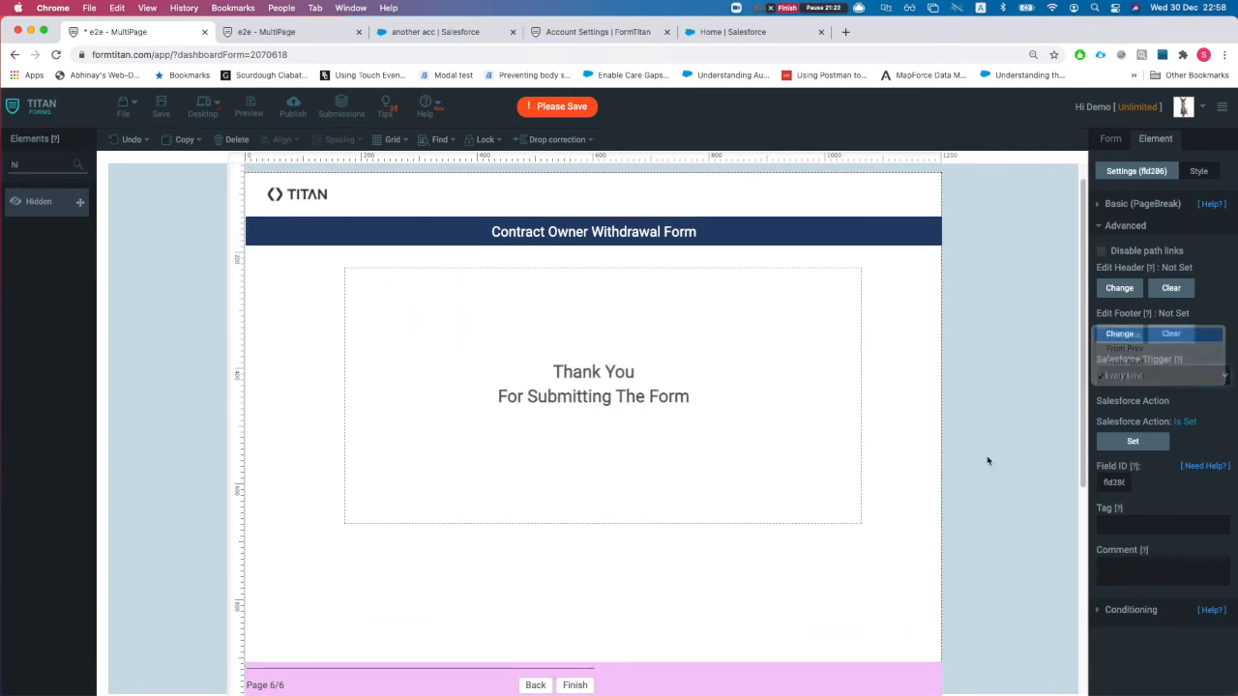
click(1122, 329)
scroll(932, 465, down, 1)
click(614, 385)
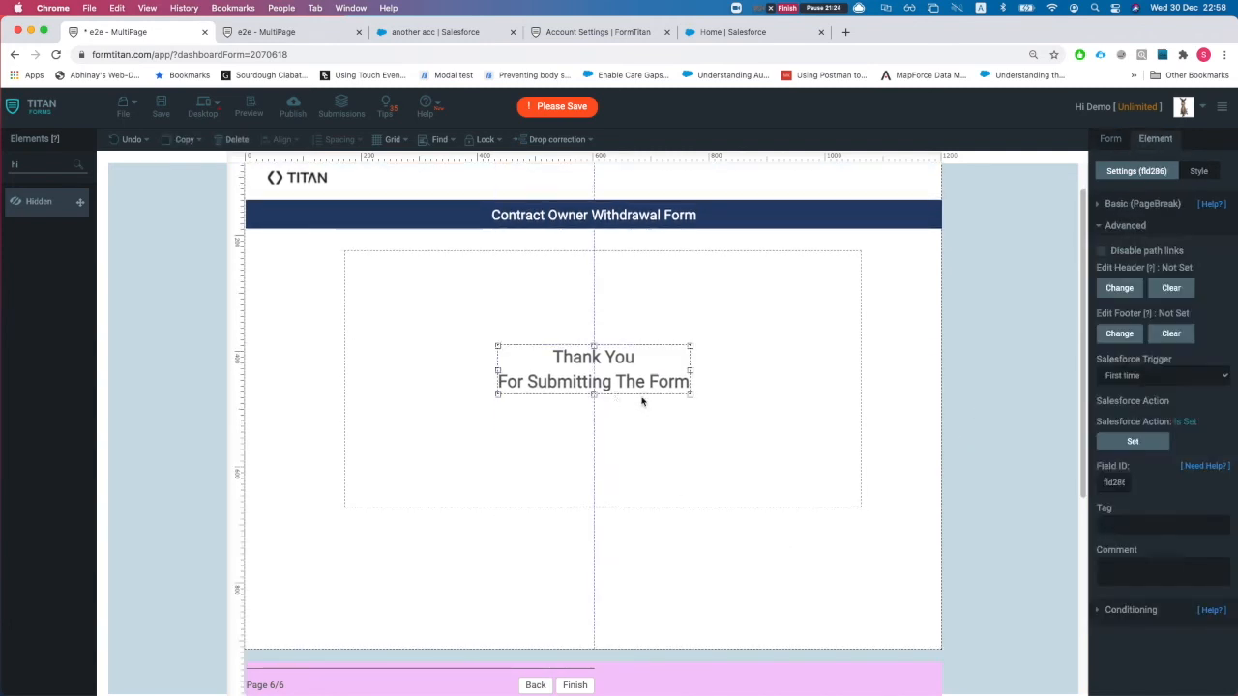
click(611, 478)
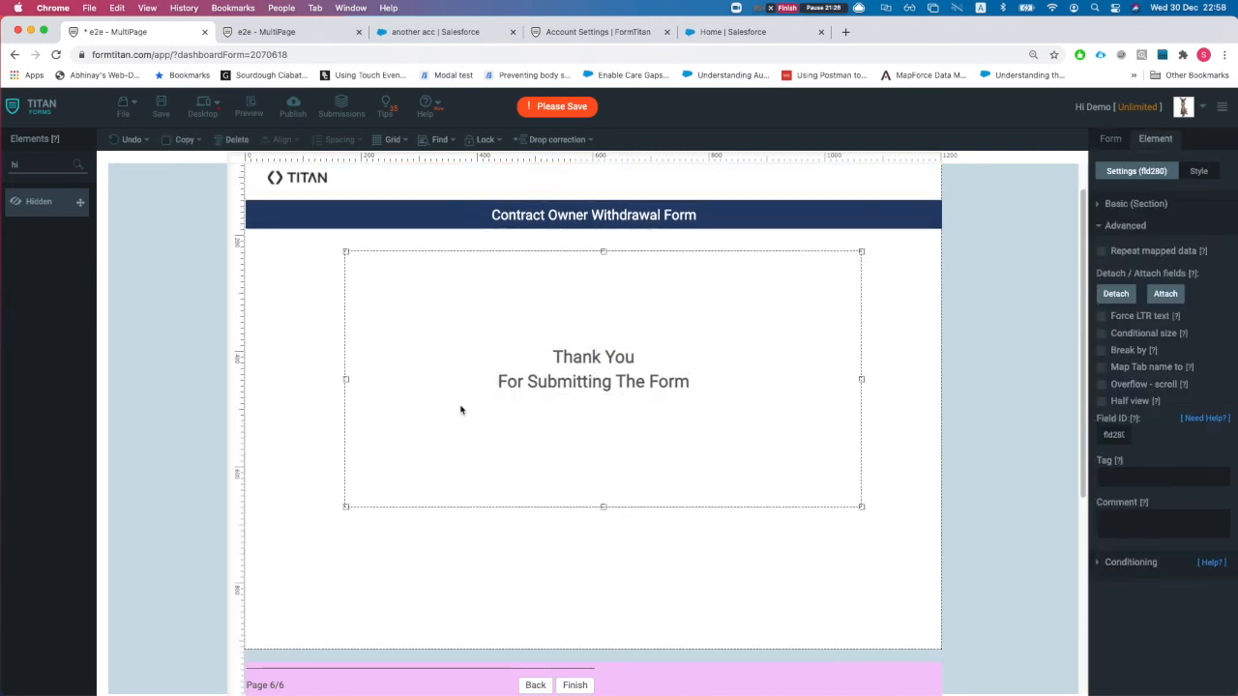
click(580, 385)
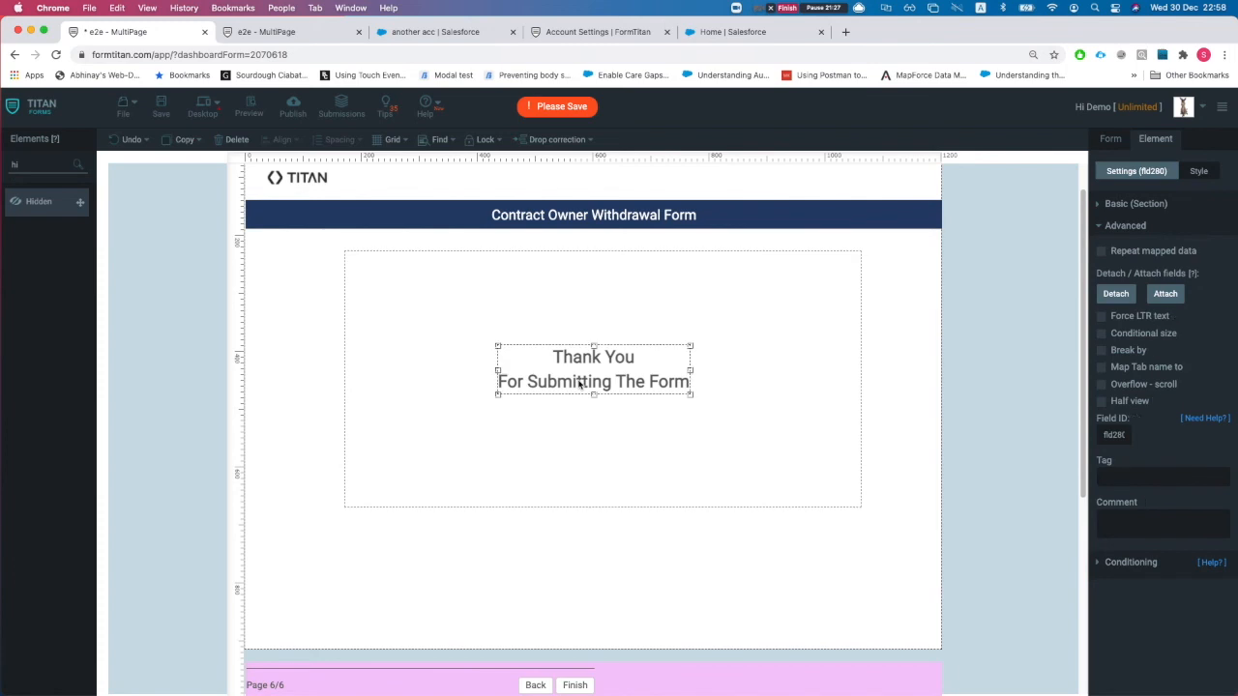
click(501, 303)
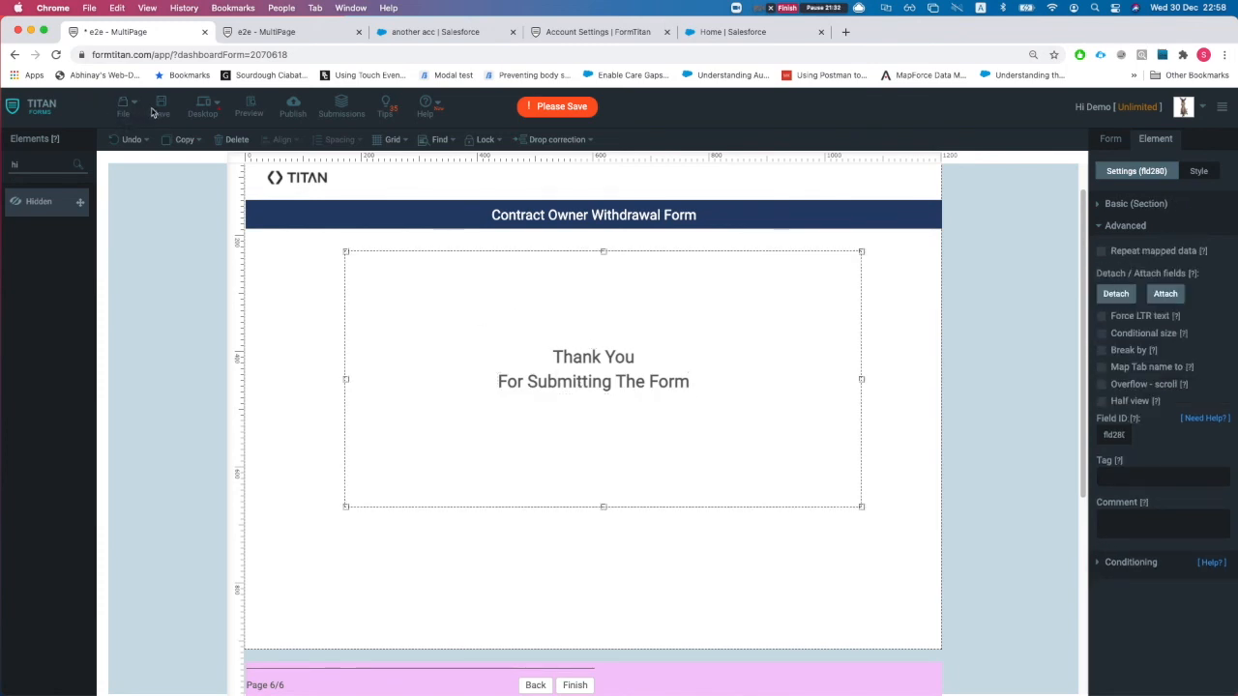
- Save the form, then add a blank page 7 after the Thank You page via the page break settings
click(161, 107)
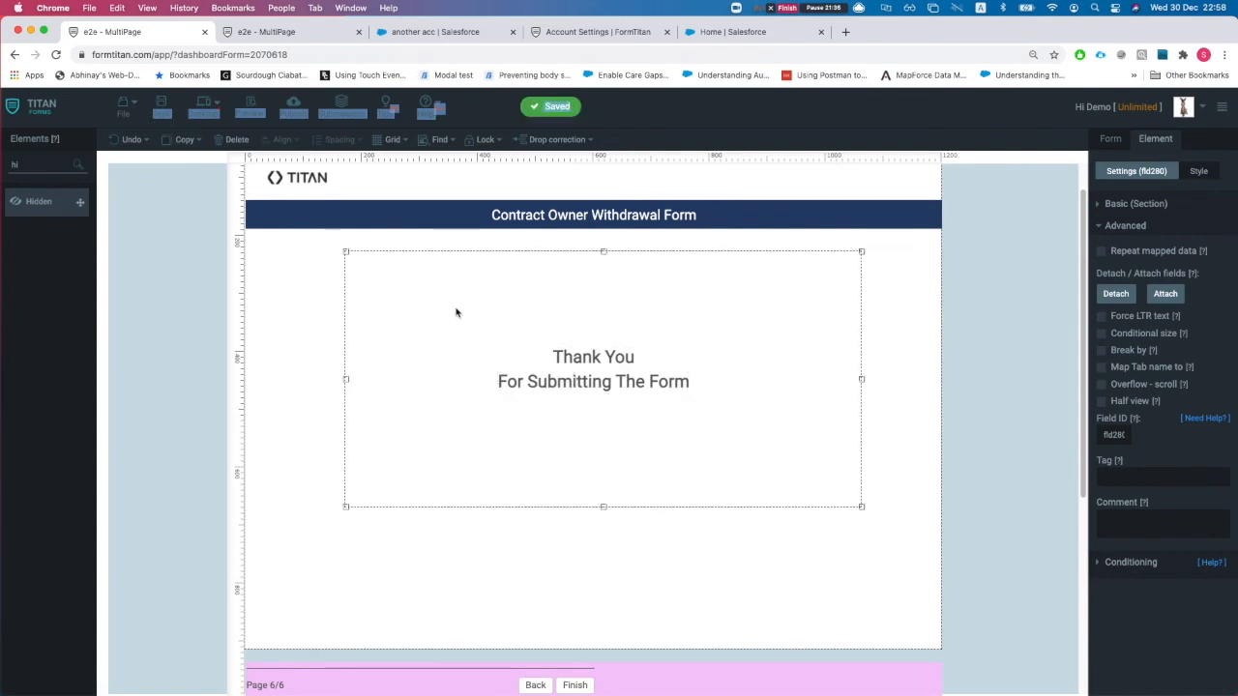
click(221, 141)
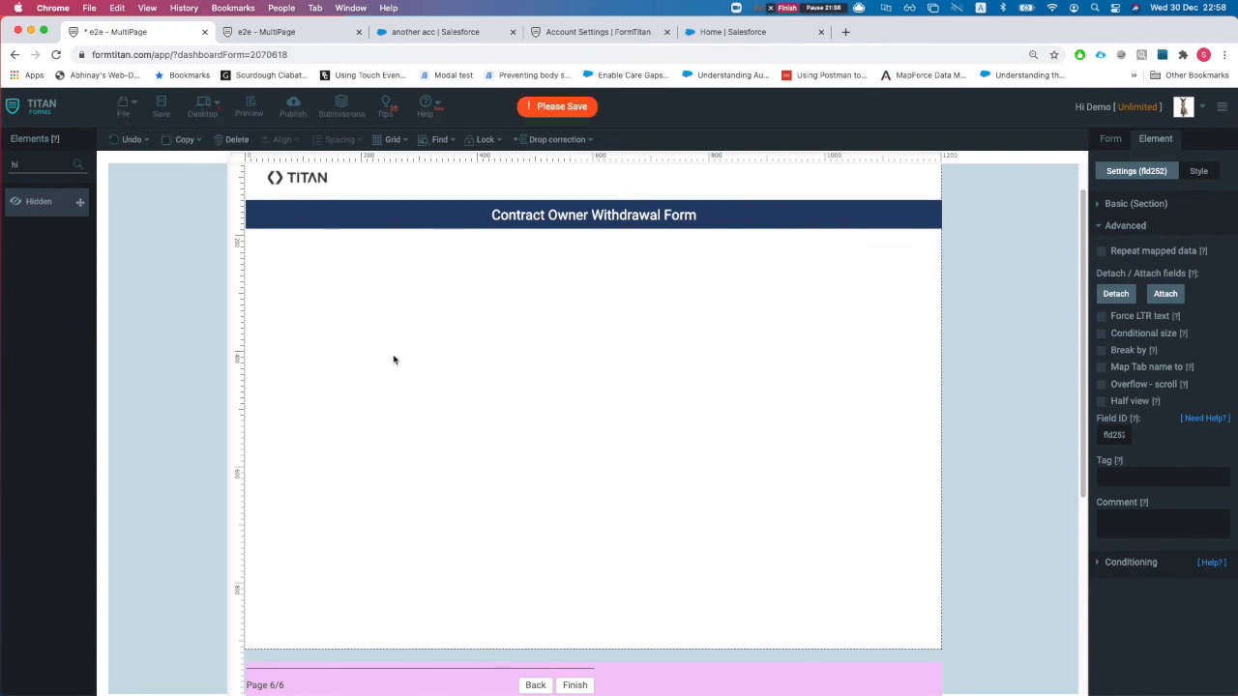
key(super+z)
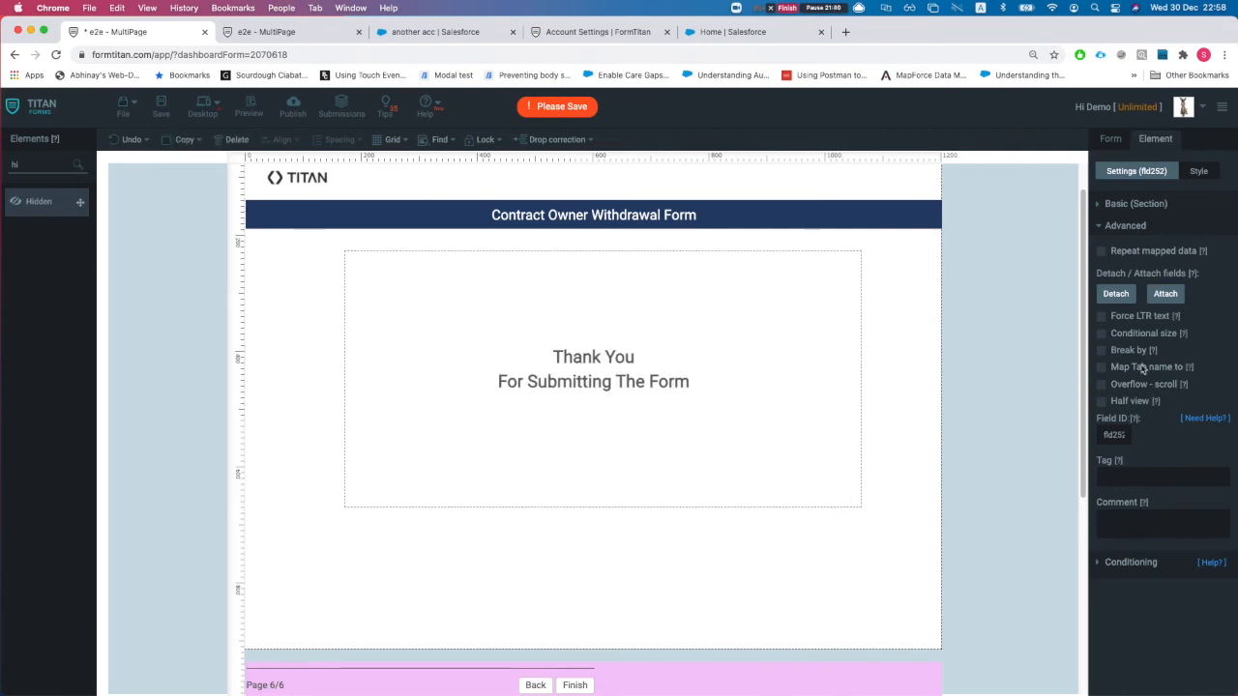
click(1149, 206)
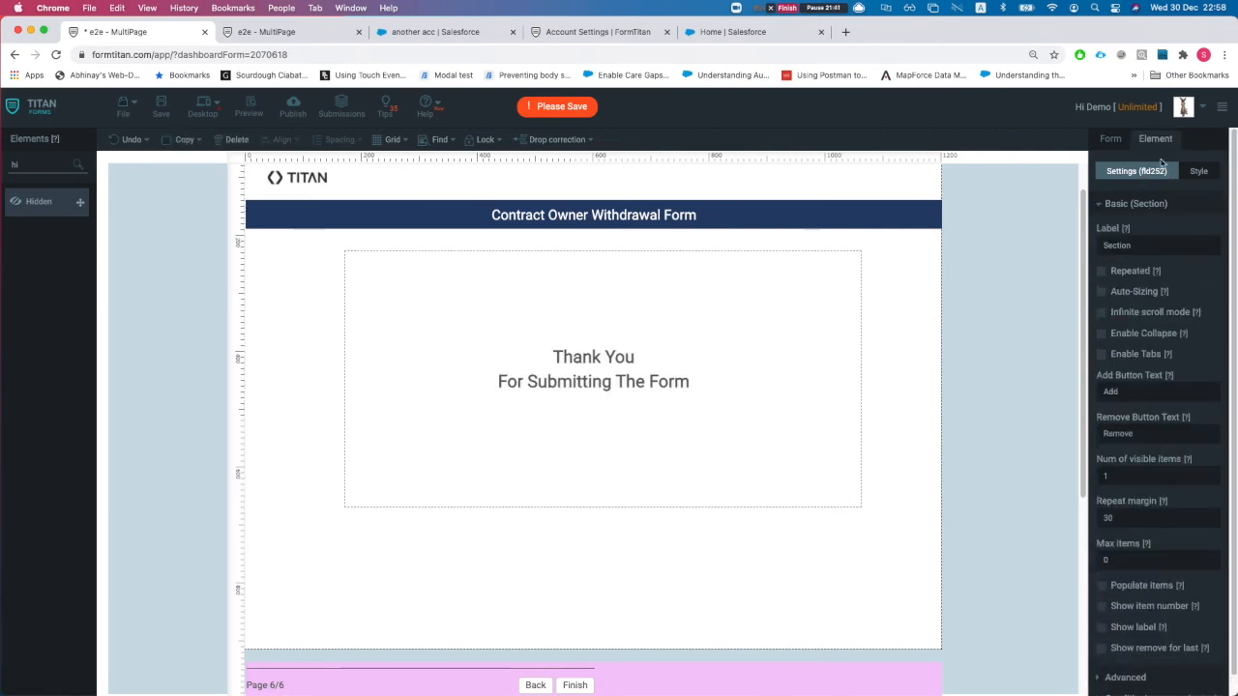
click(711, 684)
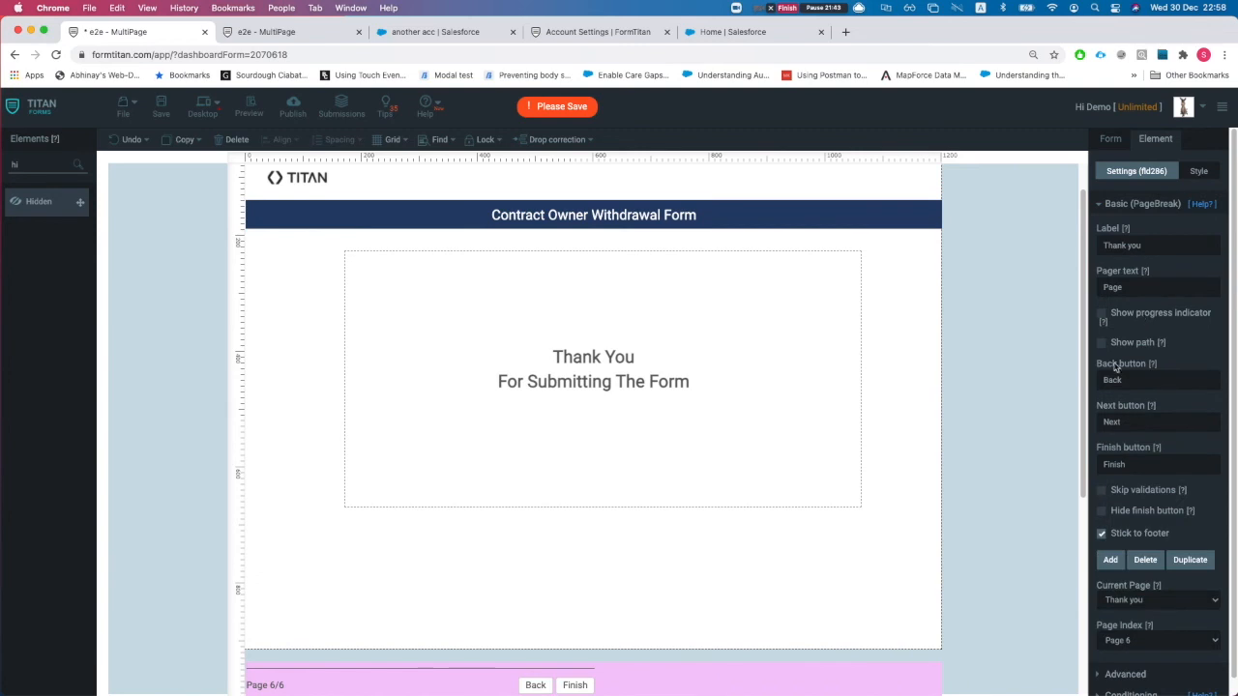
scroll(1141, 617, down, 1)
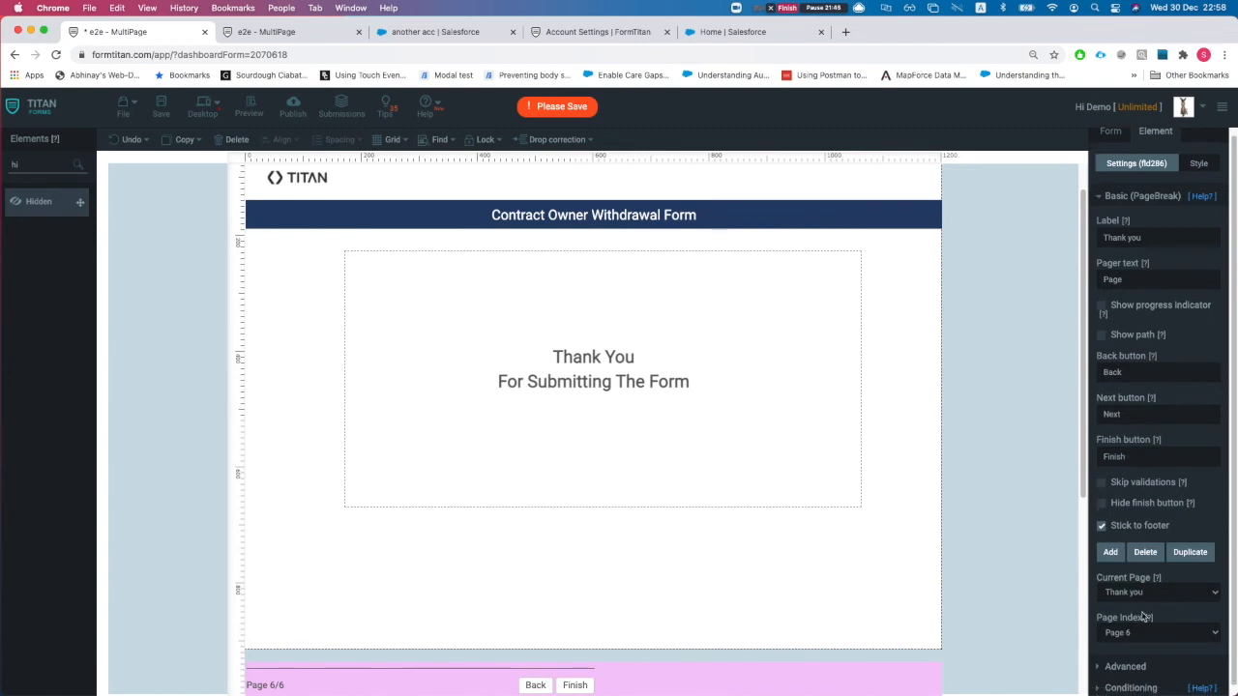
click(1113, 559)
click(548, 382)
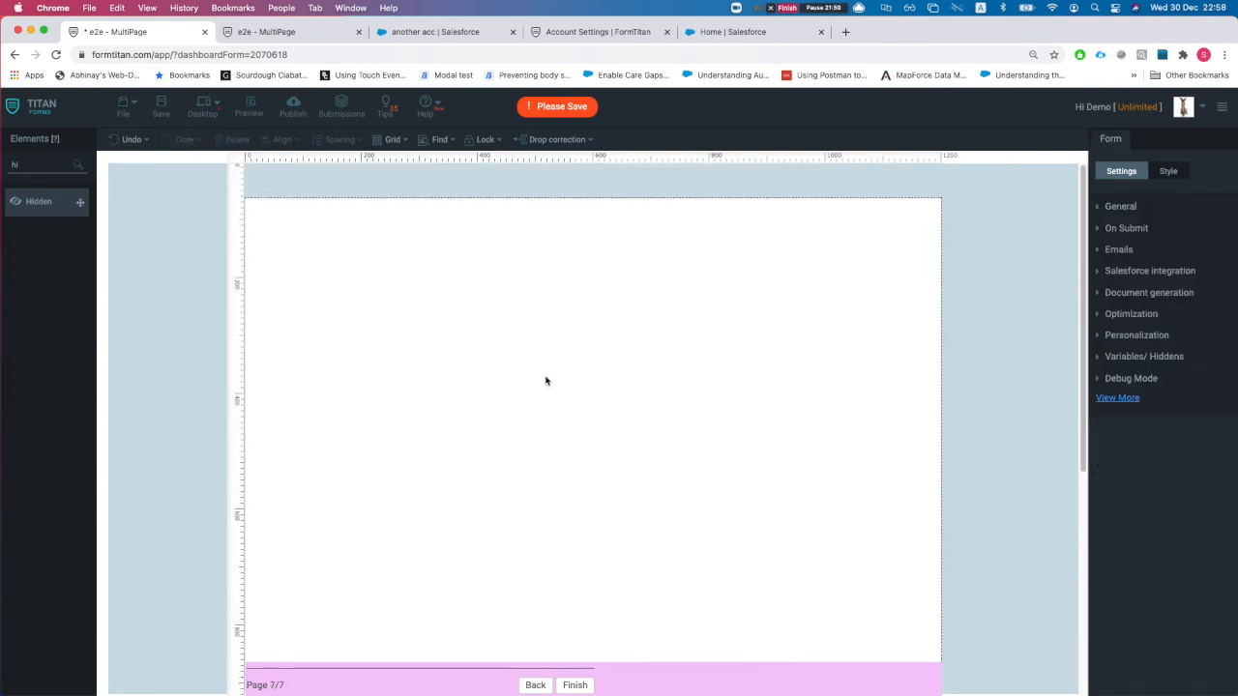
- Place a Table element from the element search onto page 7 and enlarge it
click(44, 170)
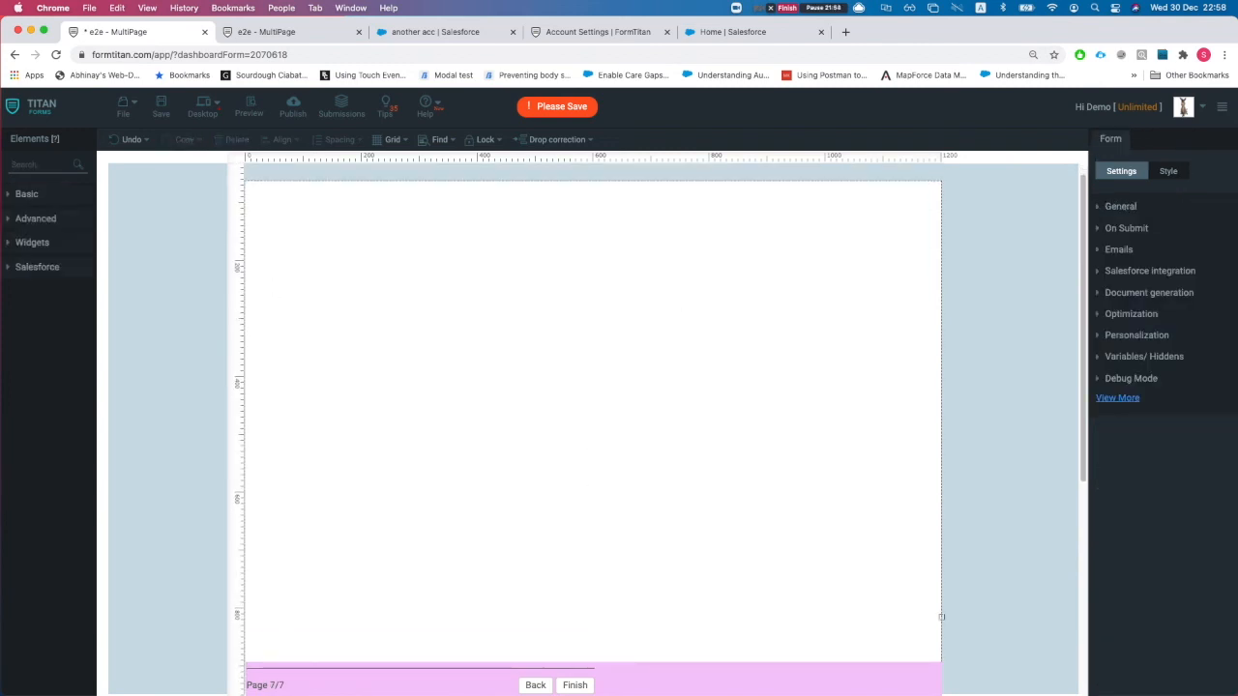
text(table)
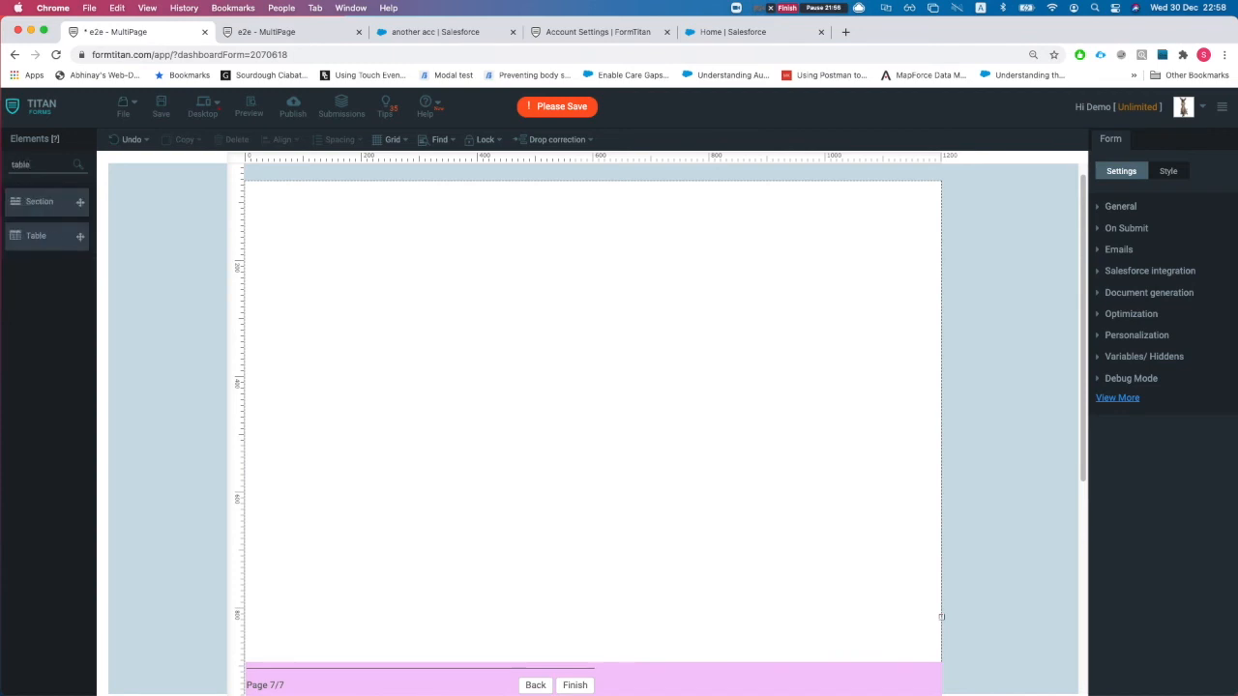
drag(67, 241, 503, 308)
drag(656, 386, 776, 539)
drag(662, 441, 627, 429)
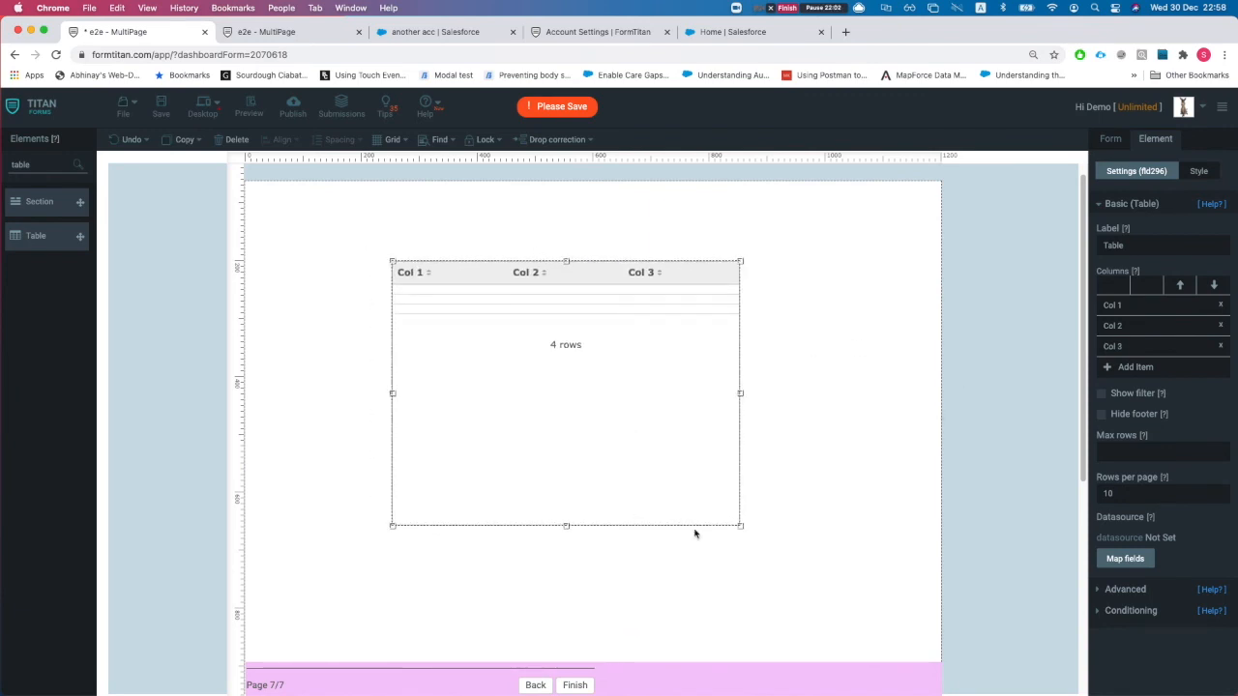
drag(741, 525, 691, 501)
- Rename the table columns to Name, Type and SLA and start adding a Salesforce object mapping
click(1148, 305)
text(A)
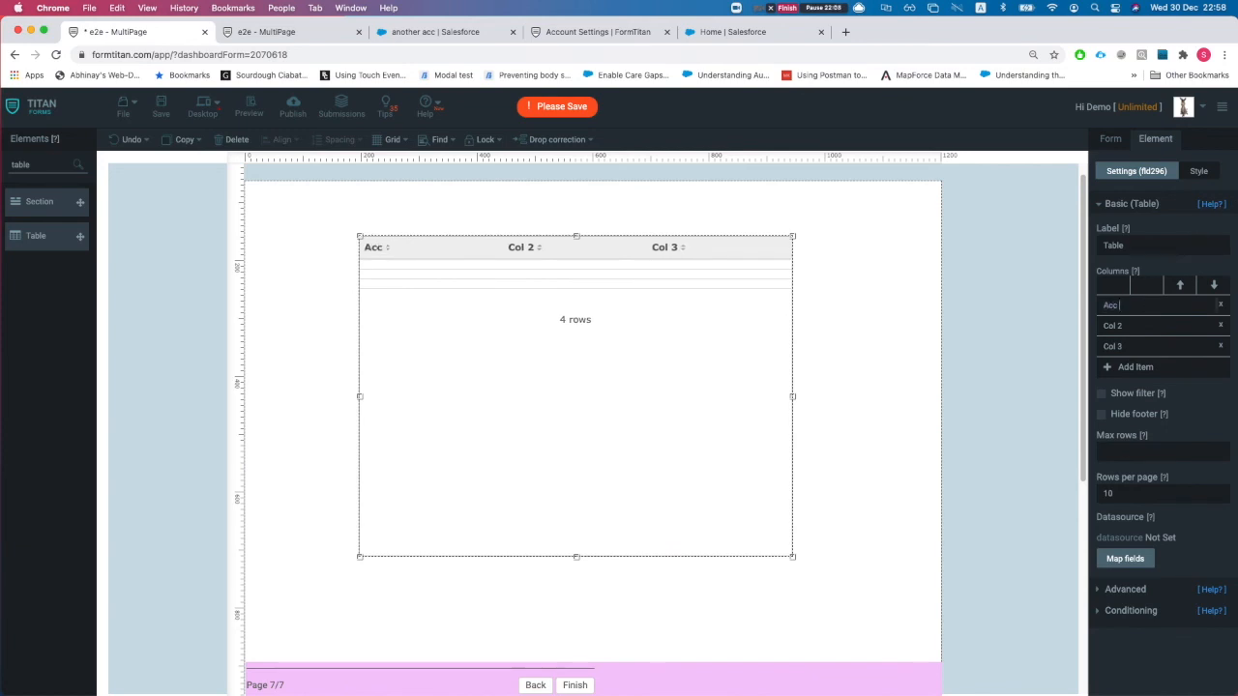
text(cc)
key(BackSpace)
key(BackSpace)
key(BackSpace)
text(Name)
click(1158, 329)
text(Ty)
click(1168, 345)
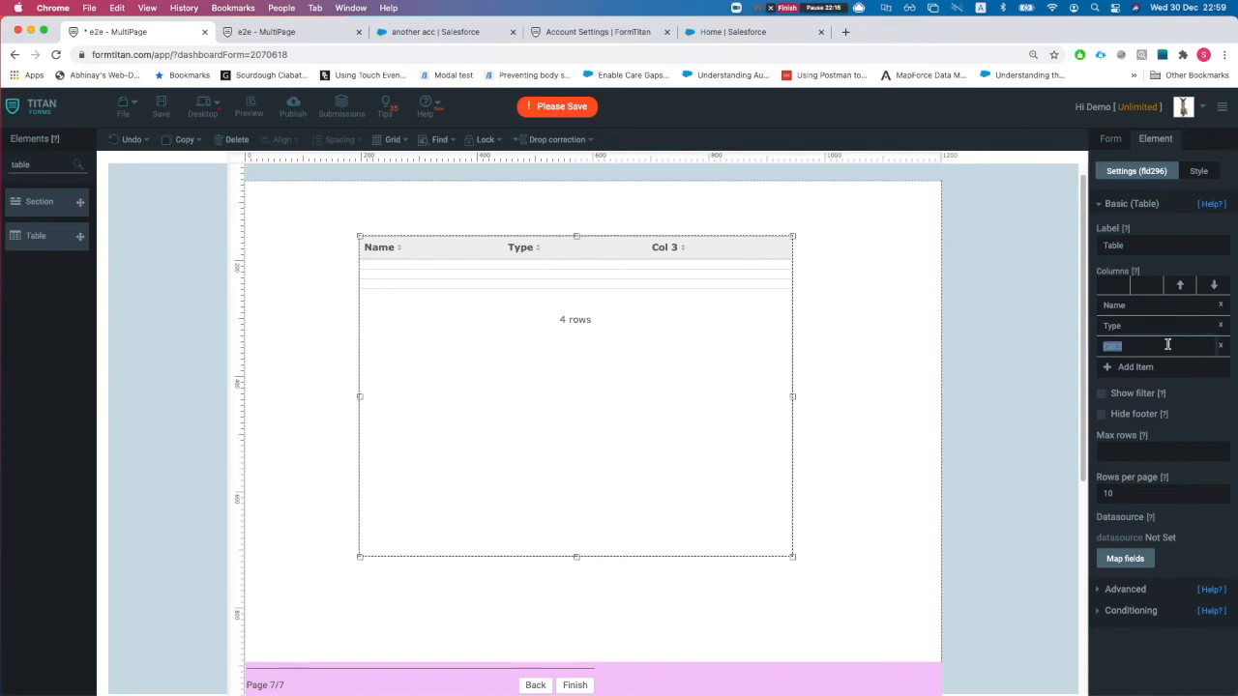
text(Sla)
text(LA)
click(1124, 559)
click(434, 372)
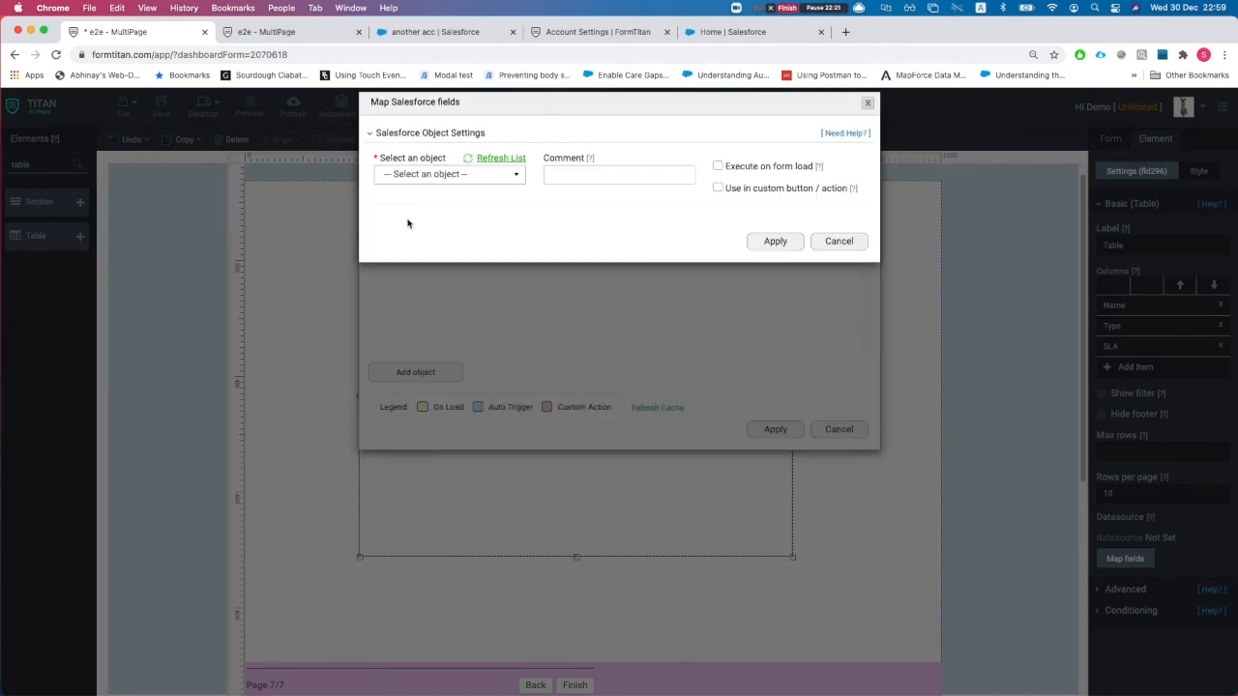
- Select Account as the table's Salesforce object with comment 'get all accs to table'
click(434, 191)
text(acc)
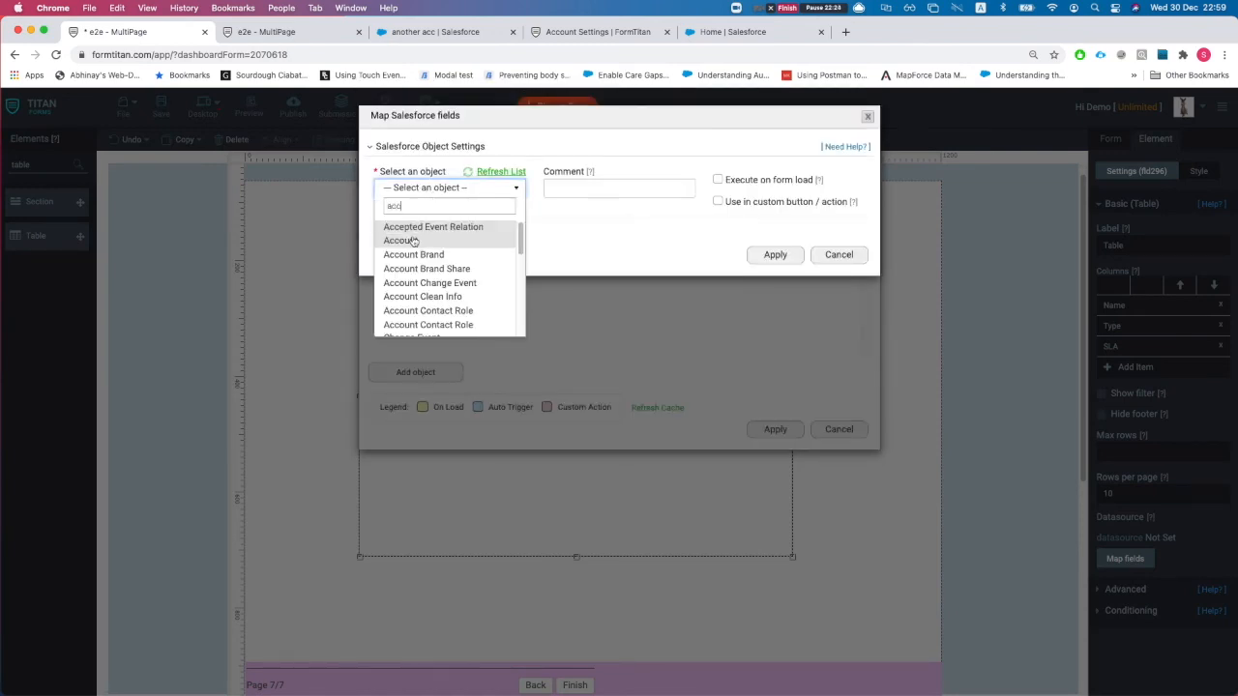
click(414, 239)
click(586, 193)
text(get all accs to table)
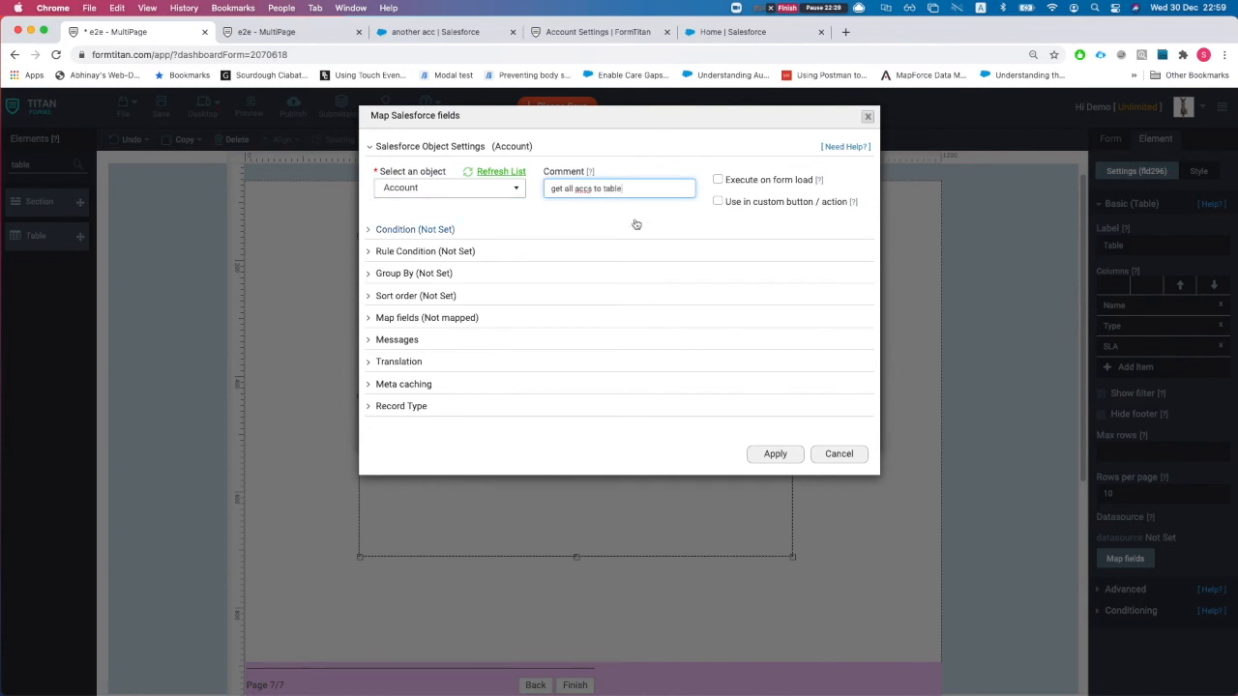
- Enable custom button/action use and set the condition to All matches with a limit of 20
click(431, 229)
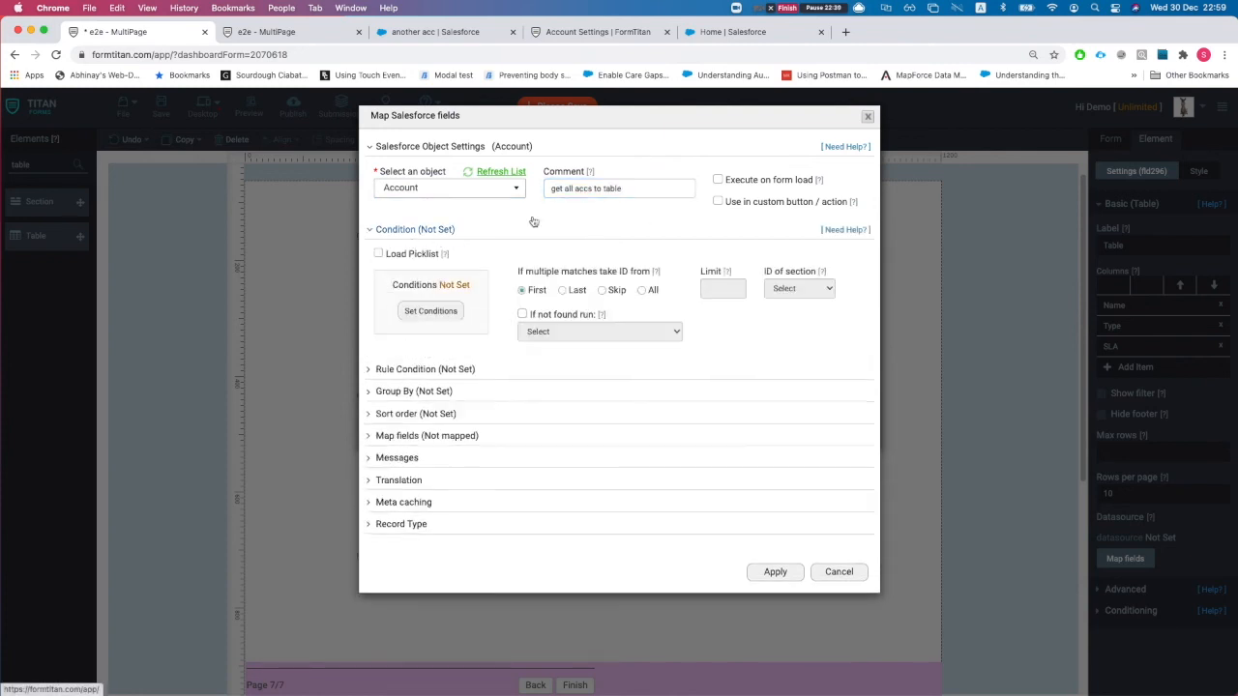
click(445, 230)
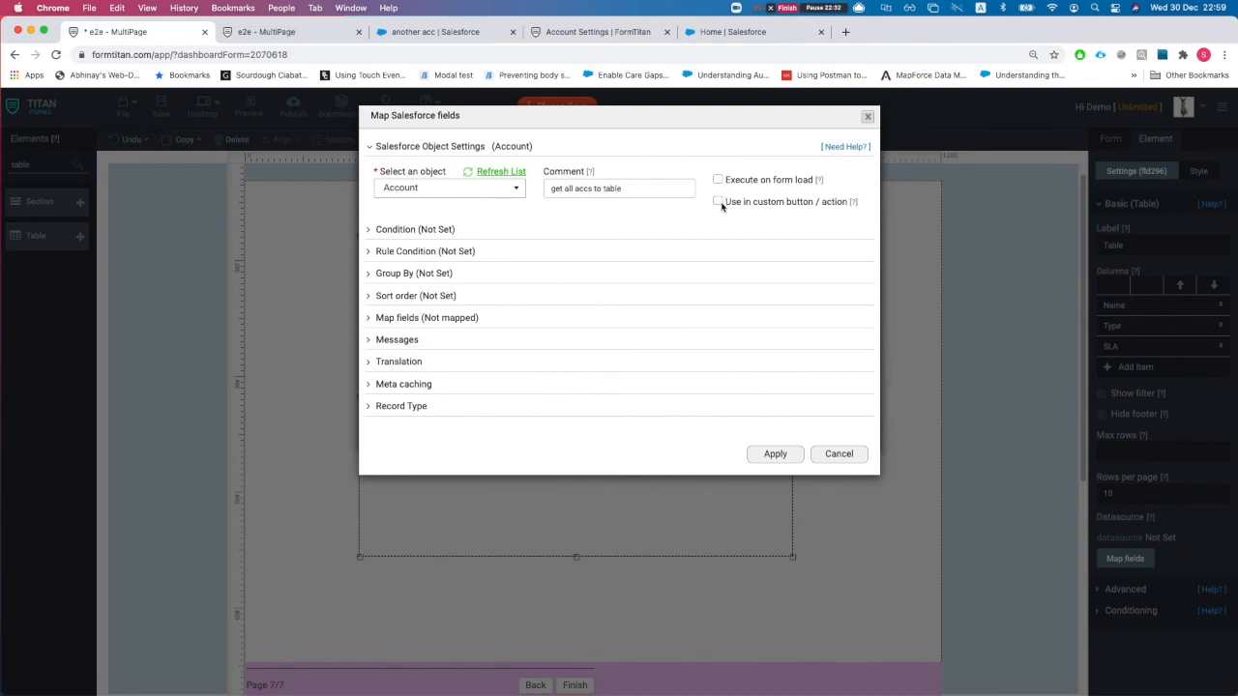
click(718, 201)
click(403, 221)
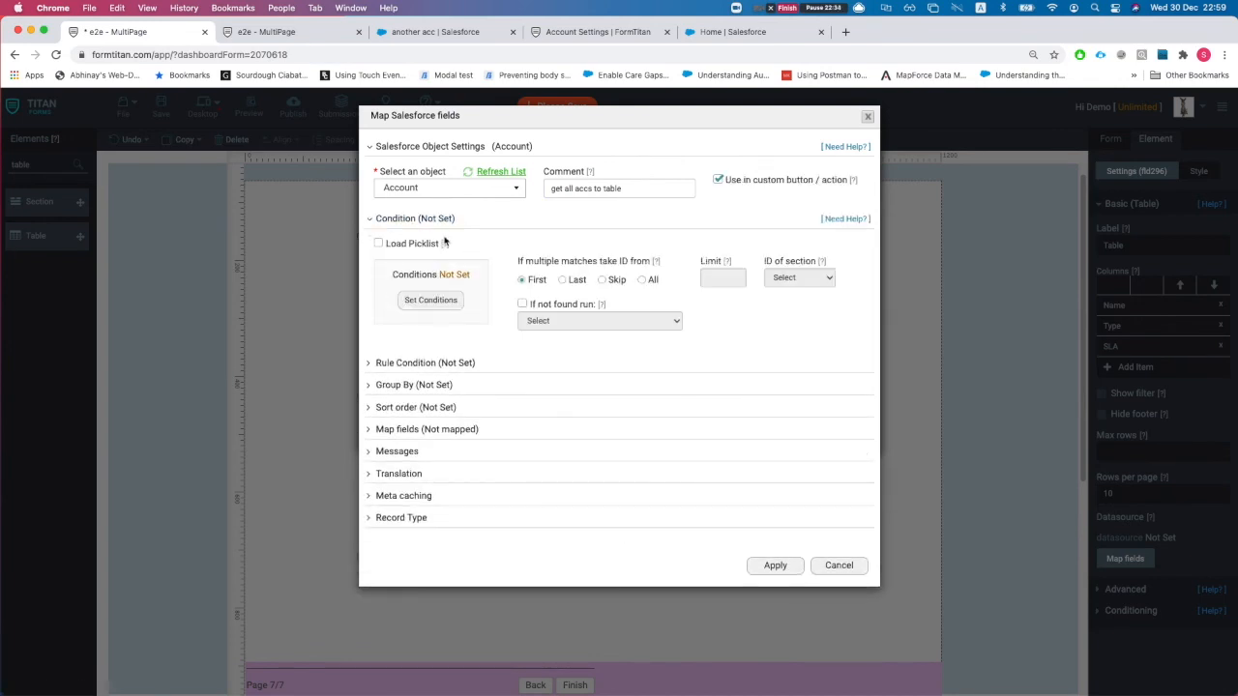
click(643, 280)
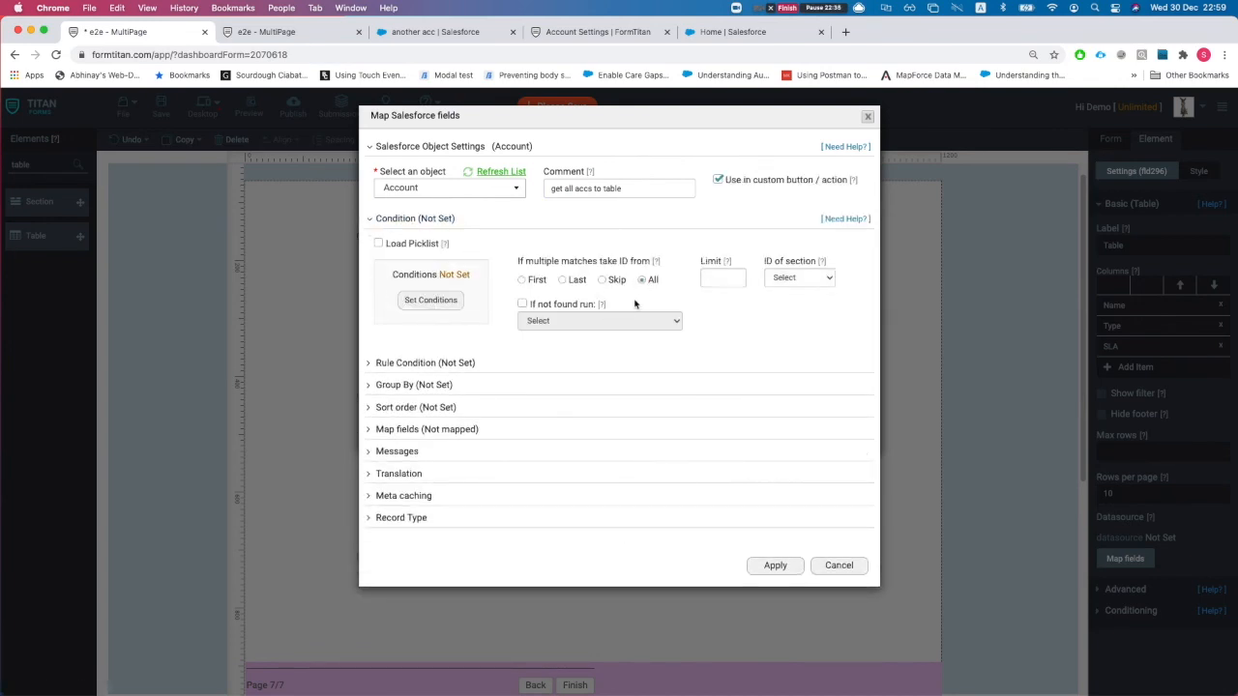
click(714, 278)
click(423, 430)
- Filter the Salesforce field mapping list down to the table's fields
click(428, 491)
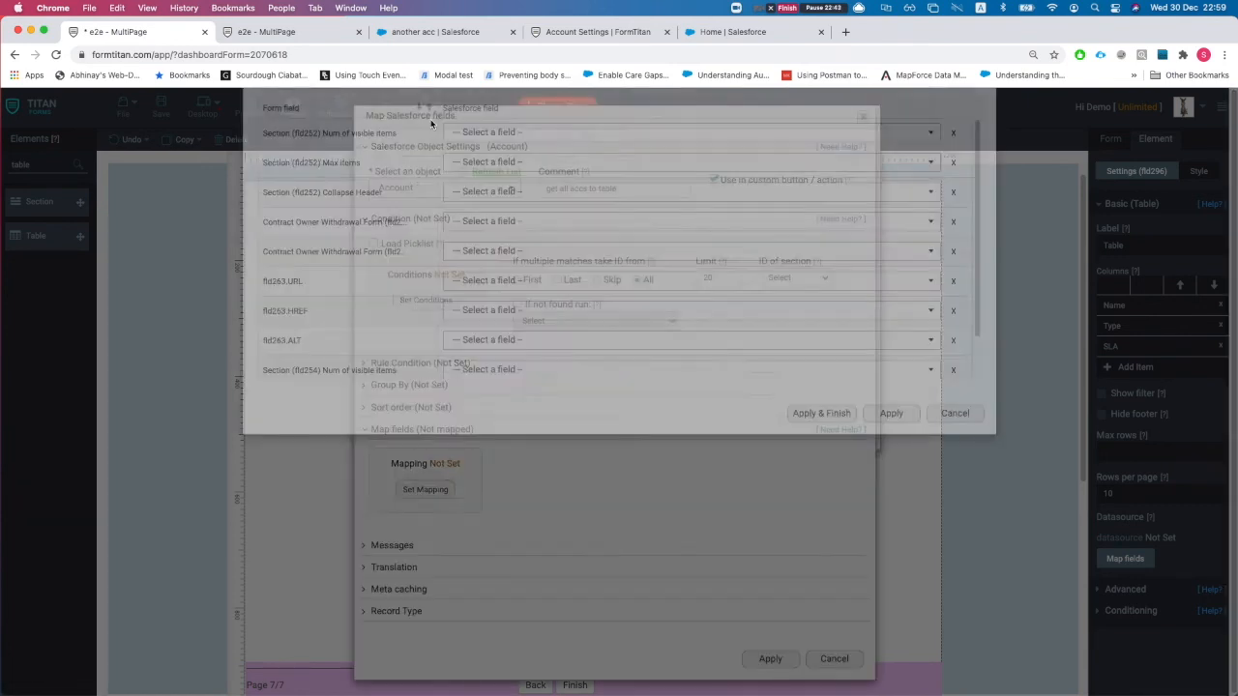
click(357, 161)
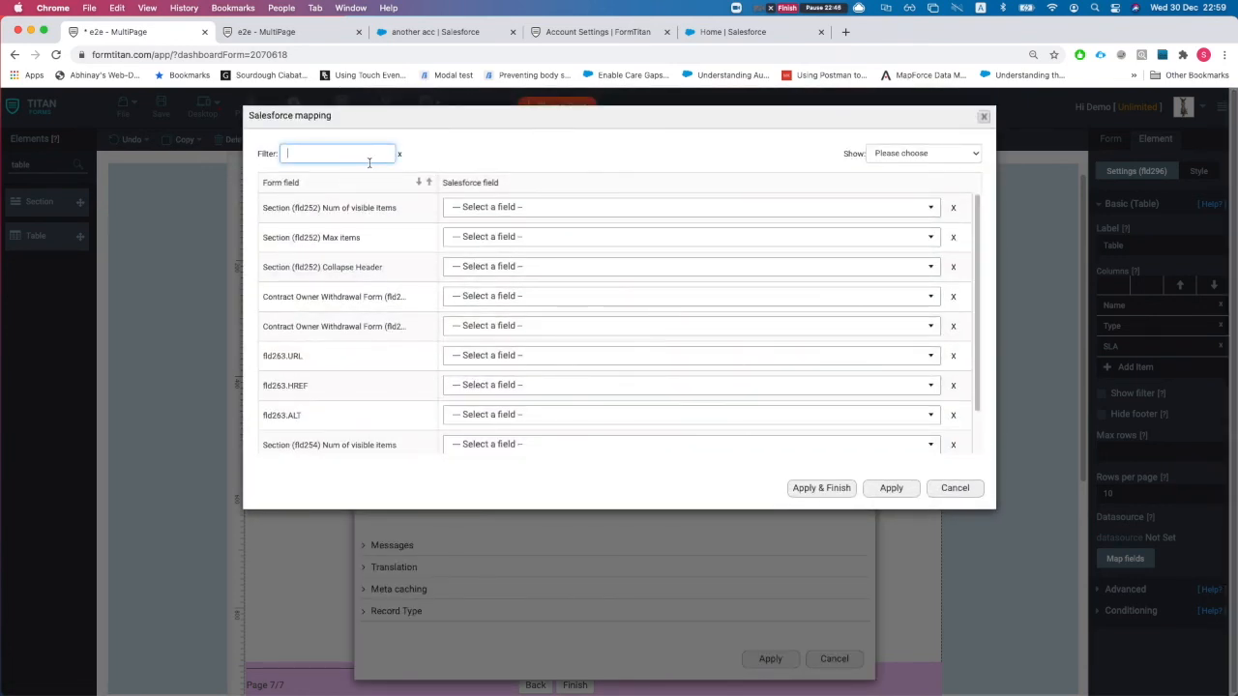
text(accou)
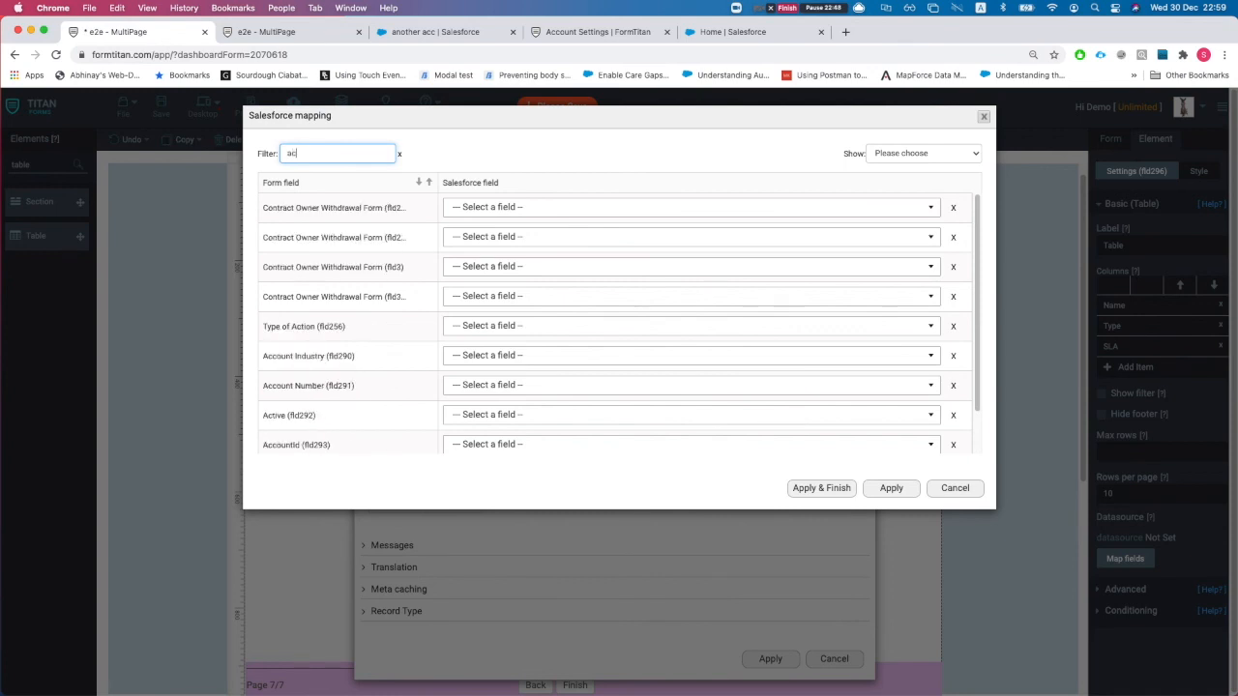
key(BackSpace)
key(BackSpace)
key(BackSpace)
key(BackSpace)
key(BackSpace)
text(table)
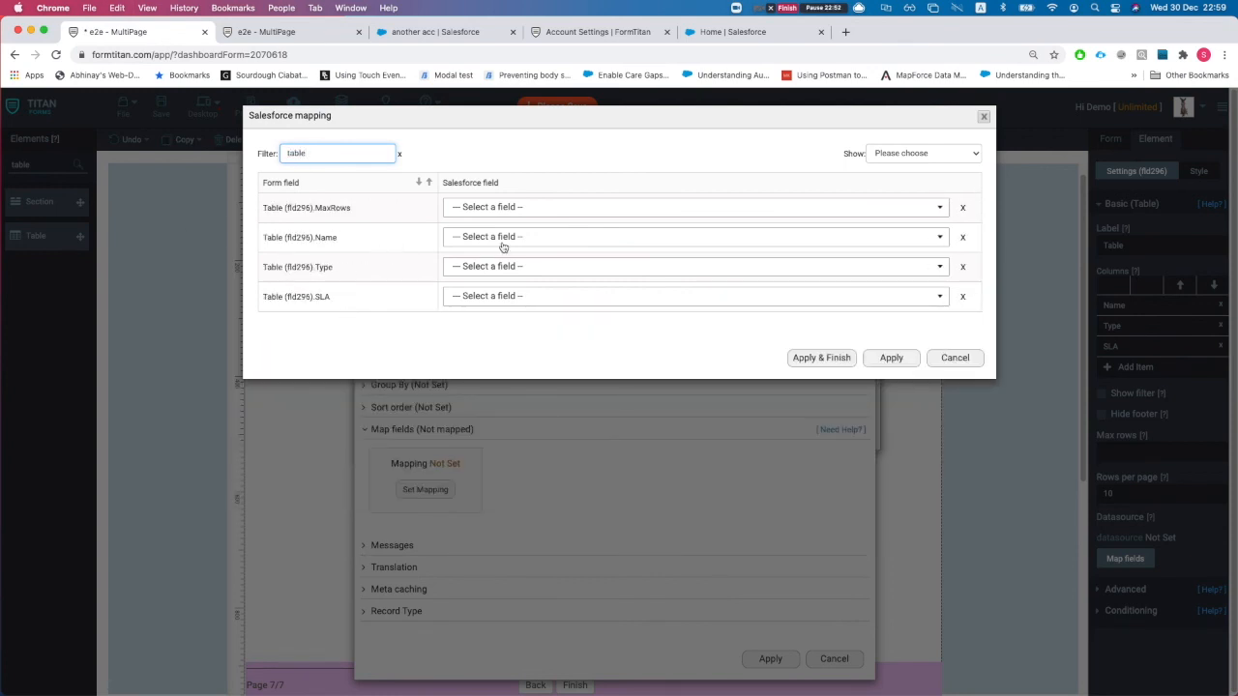
- Map the Name, Type and SLA columns to Account Name, Account Type and SLA, and apply
click(502, 241)
text(name)
key(Return)
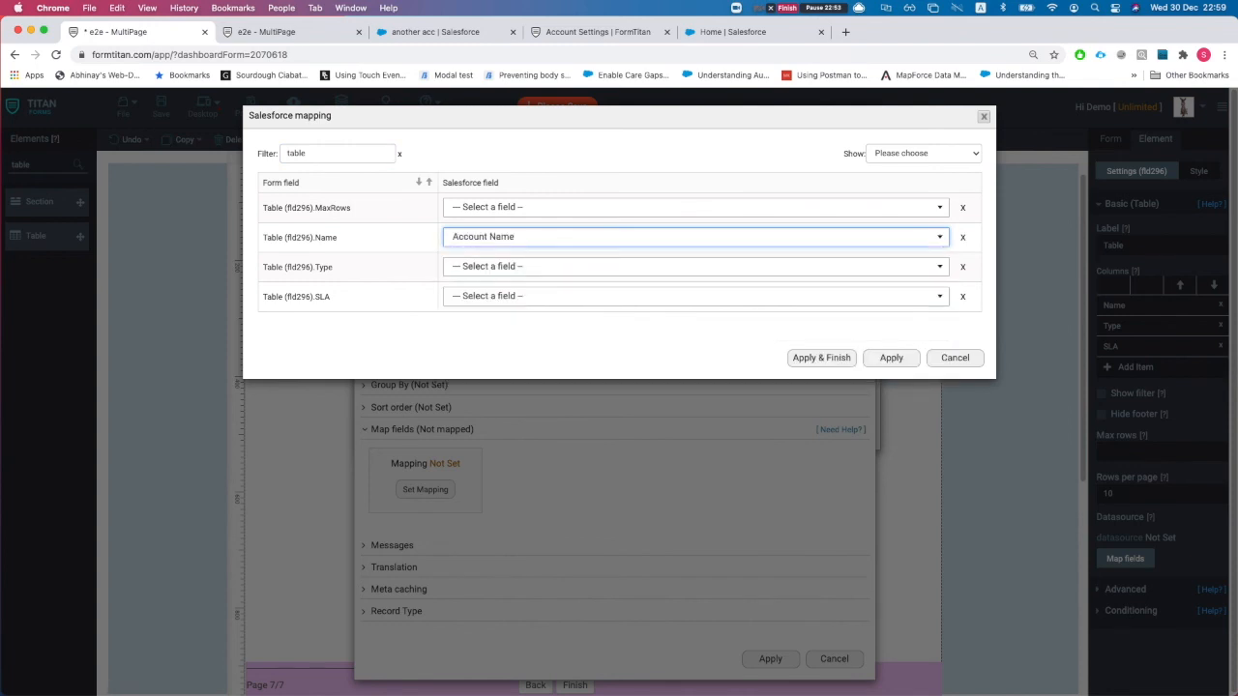
click(547, 263)
text(t)
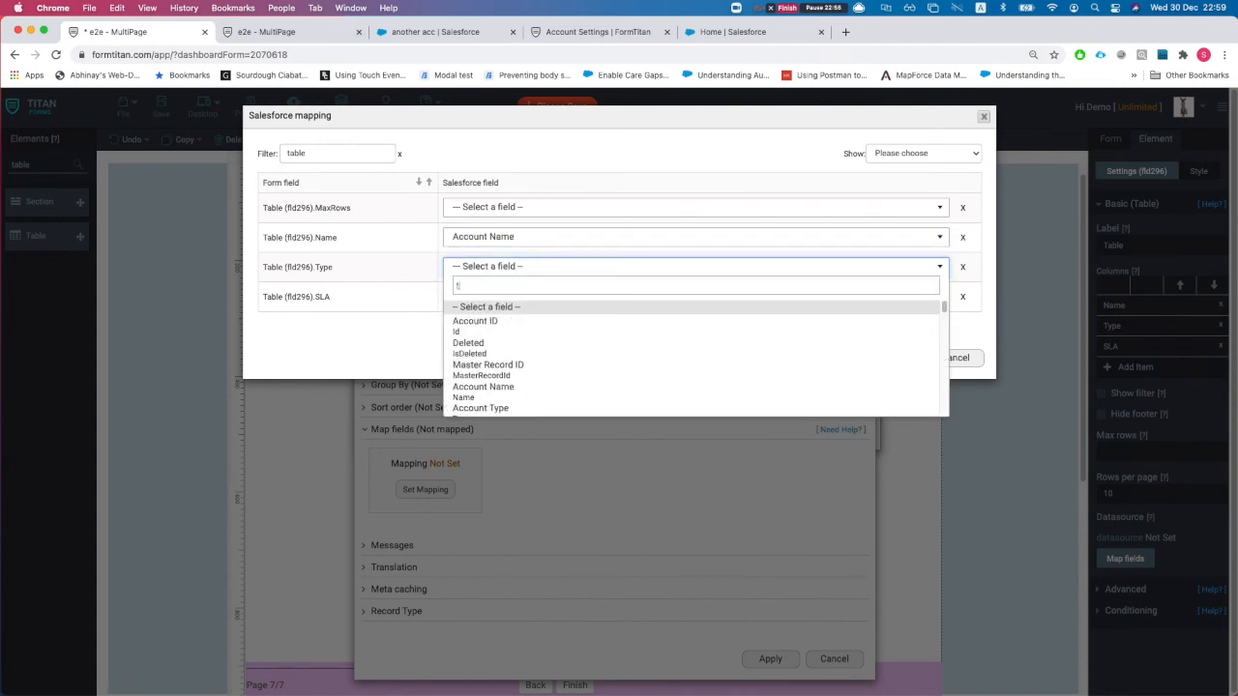
text( Type)
key(Return)
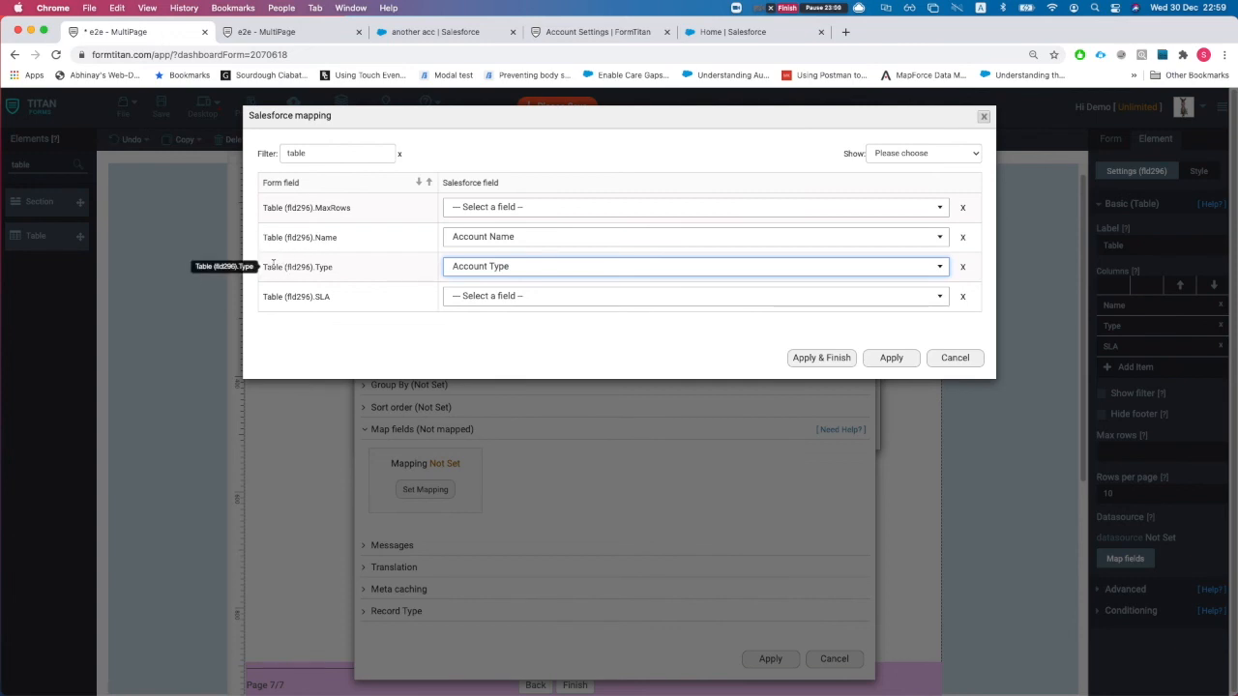
click(527, 297)
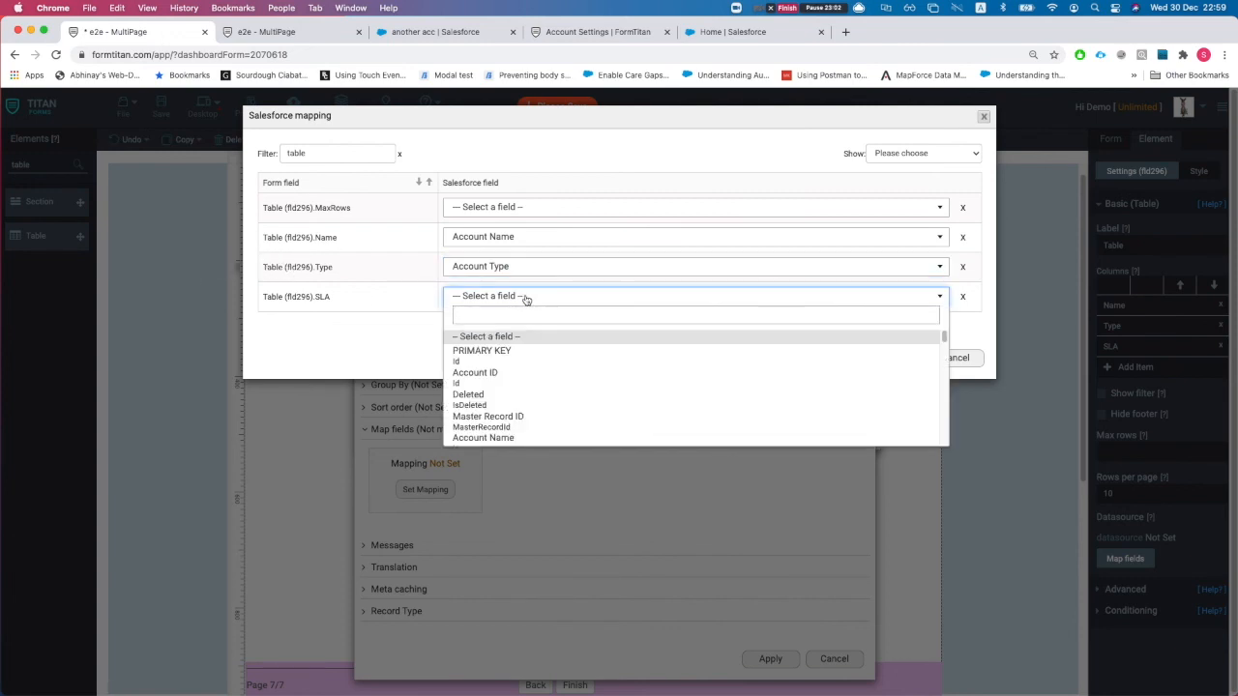
text(sla)
key(Return)
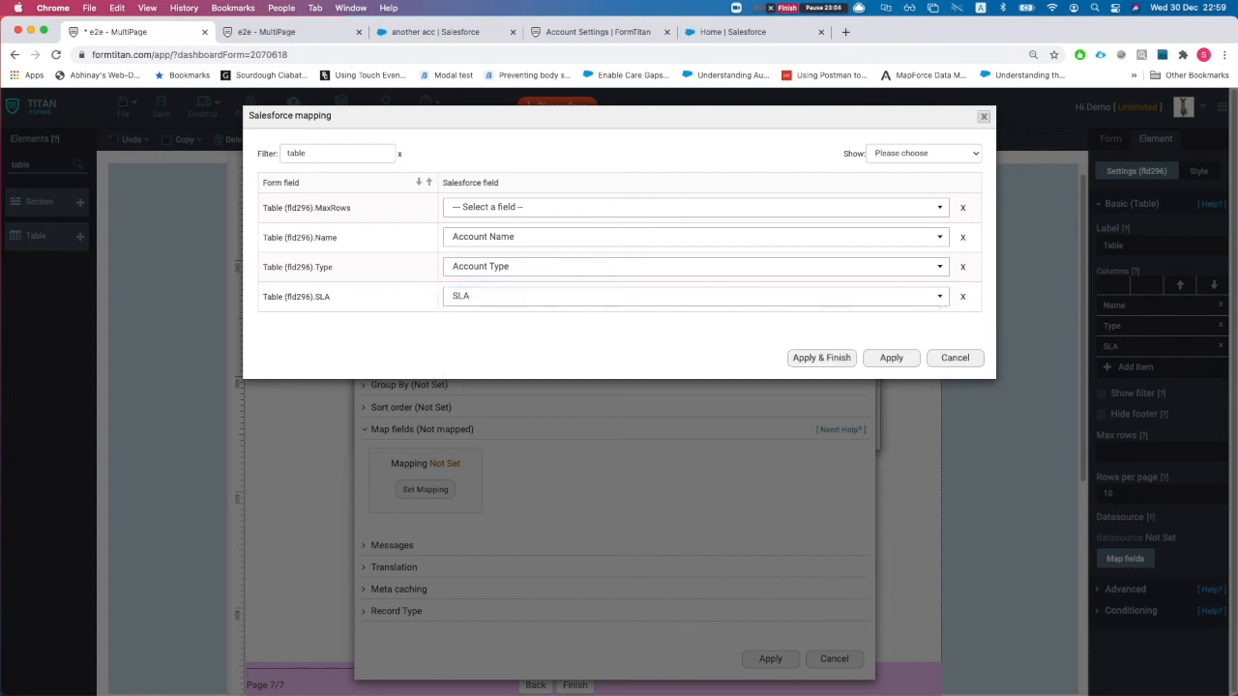
click(821, 358)
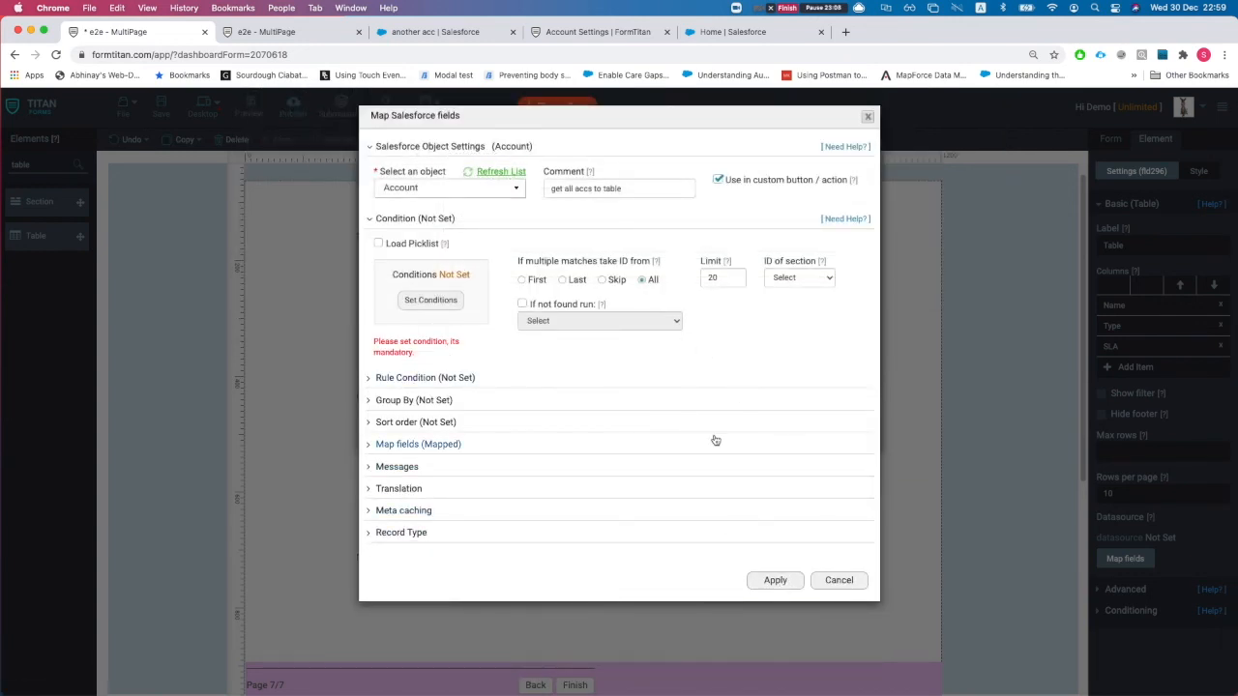
- Add an 'Account ID is not empty' condition to the Account query
click(447, 299)
click(395, 149)
text(acc)
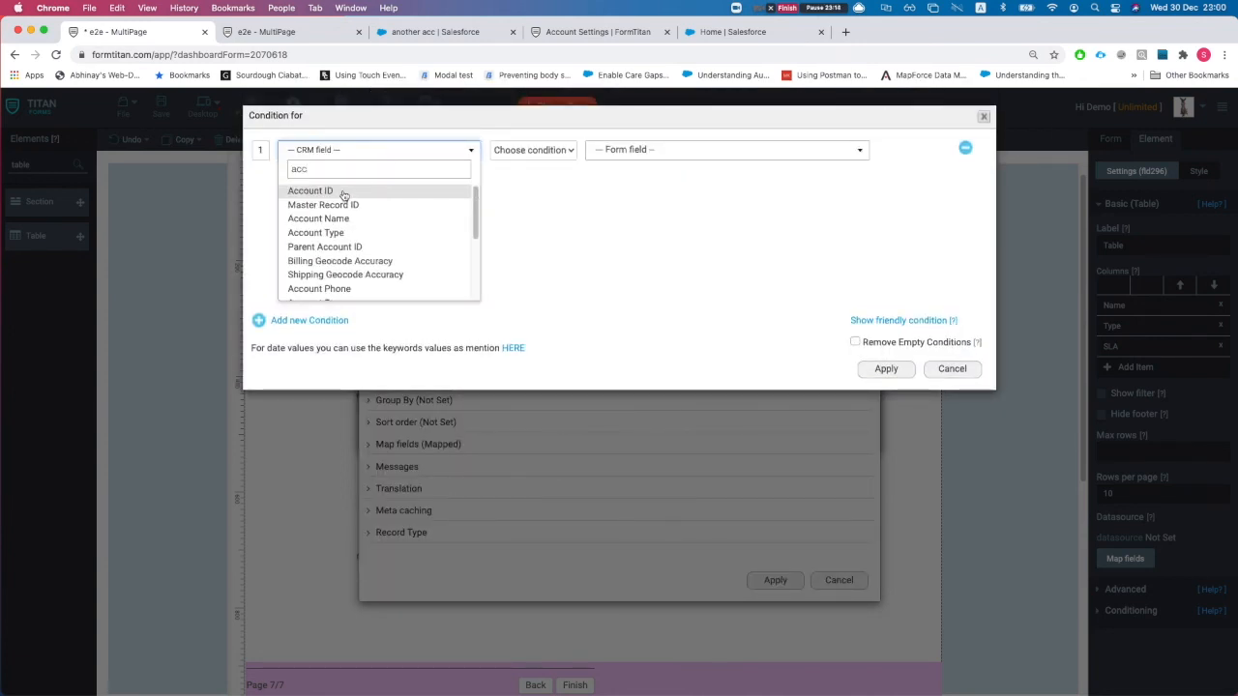
click(389, 189)
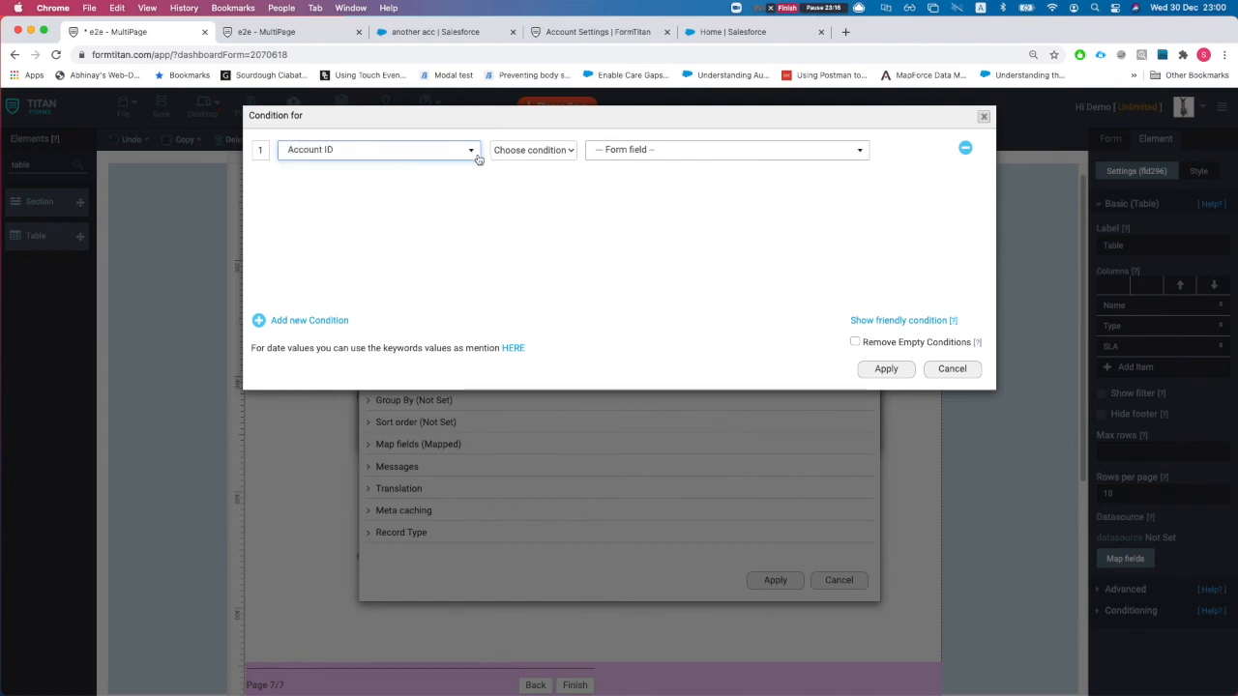
click(371, 154)
click(493, 151)
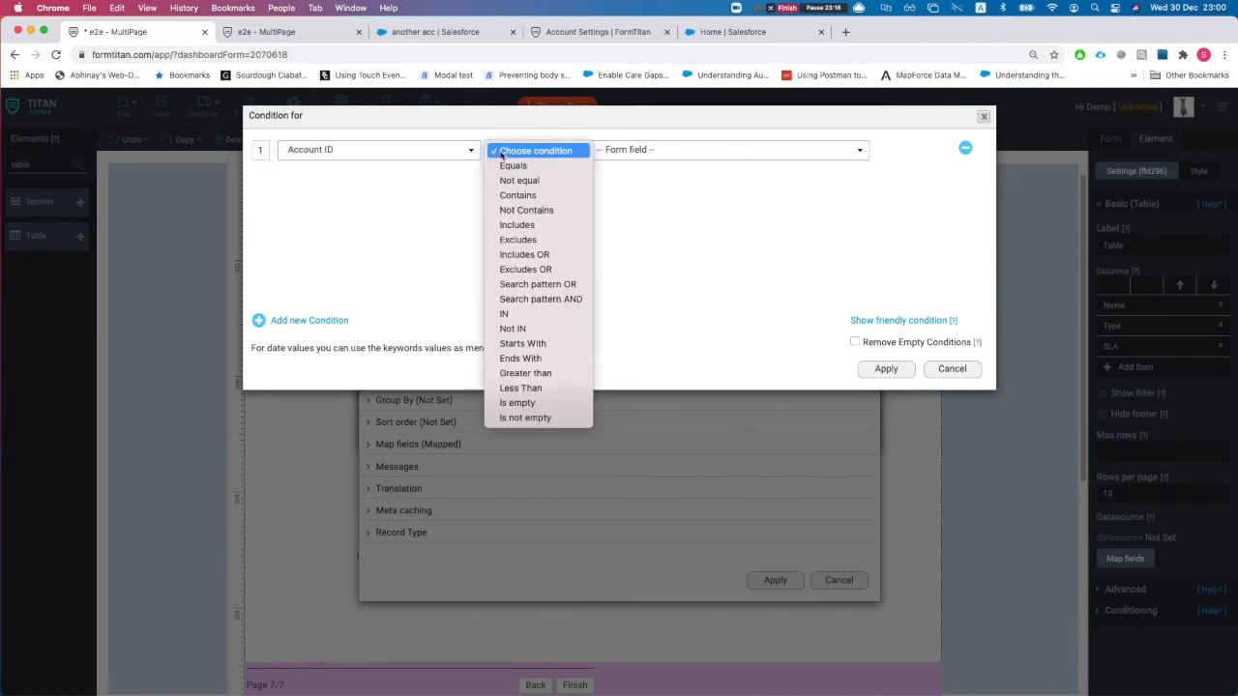
click(542, 418)
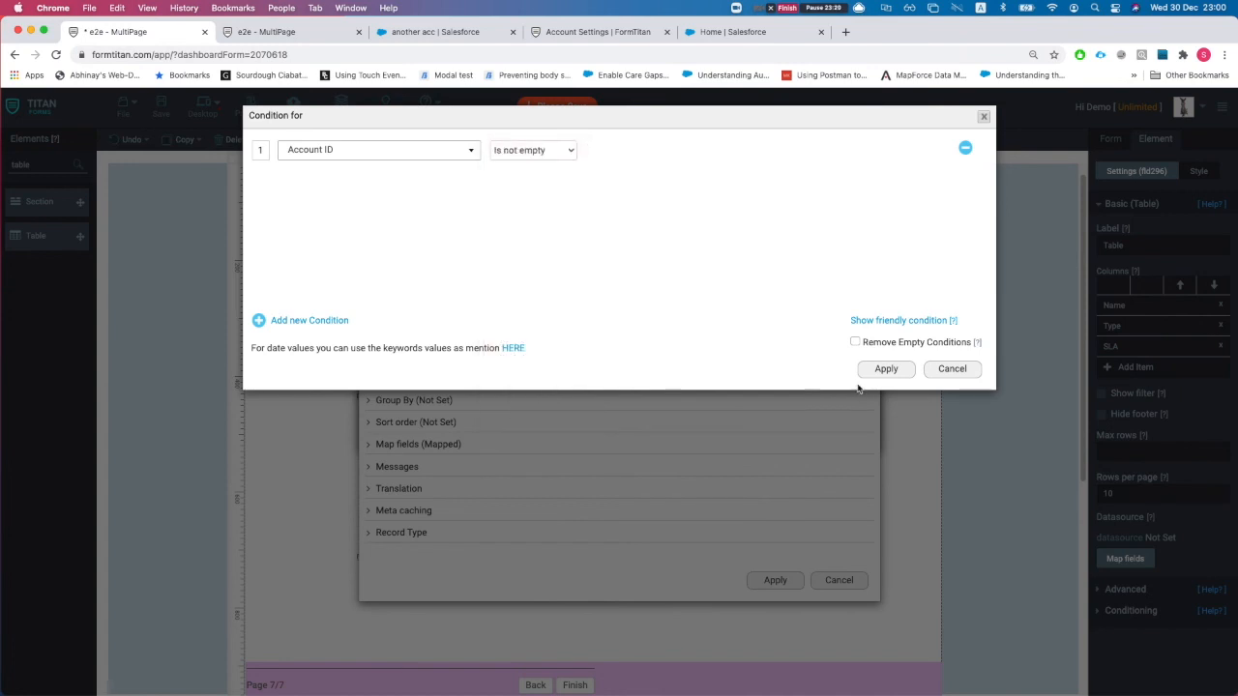
click(882, 369)
- Apply the query settings and save the Salesforce query as the table's data source
click(775, 580)
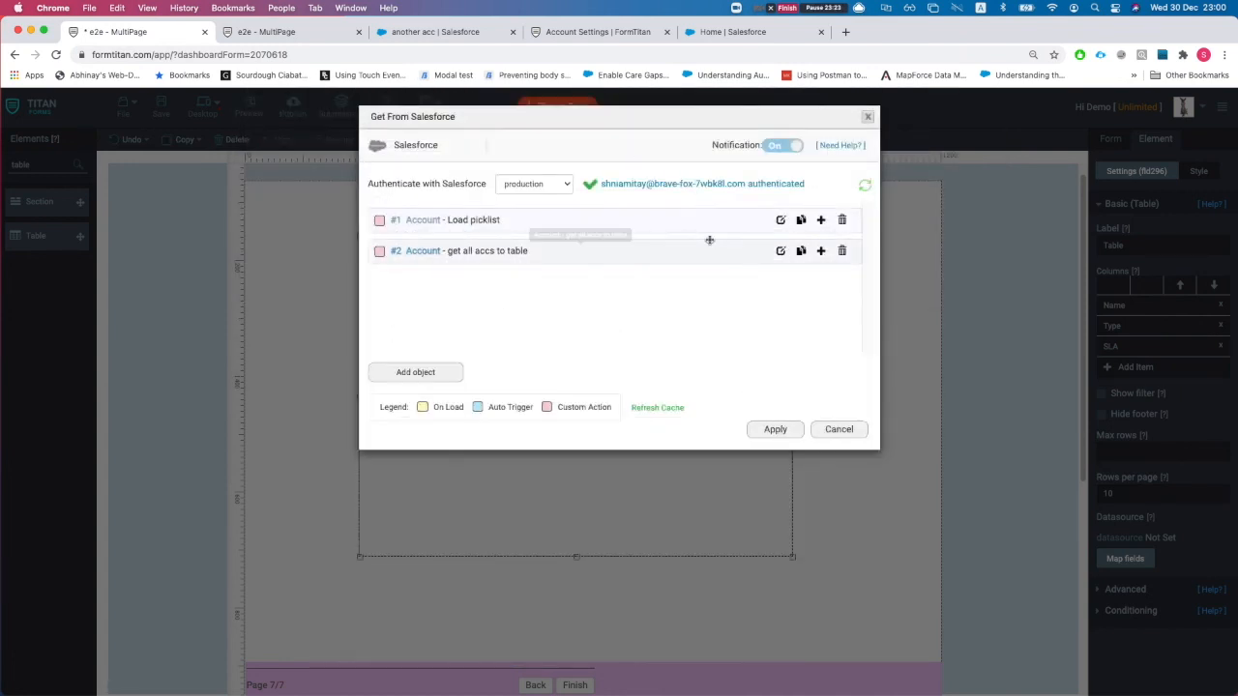
click(775, 429)
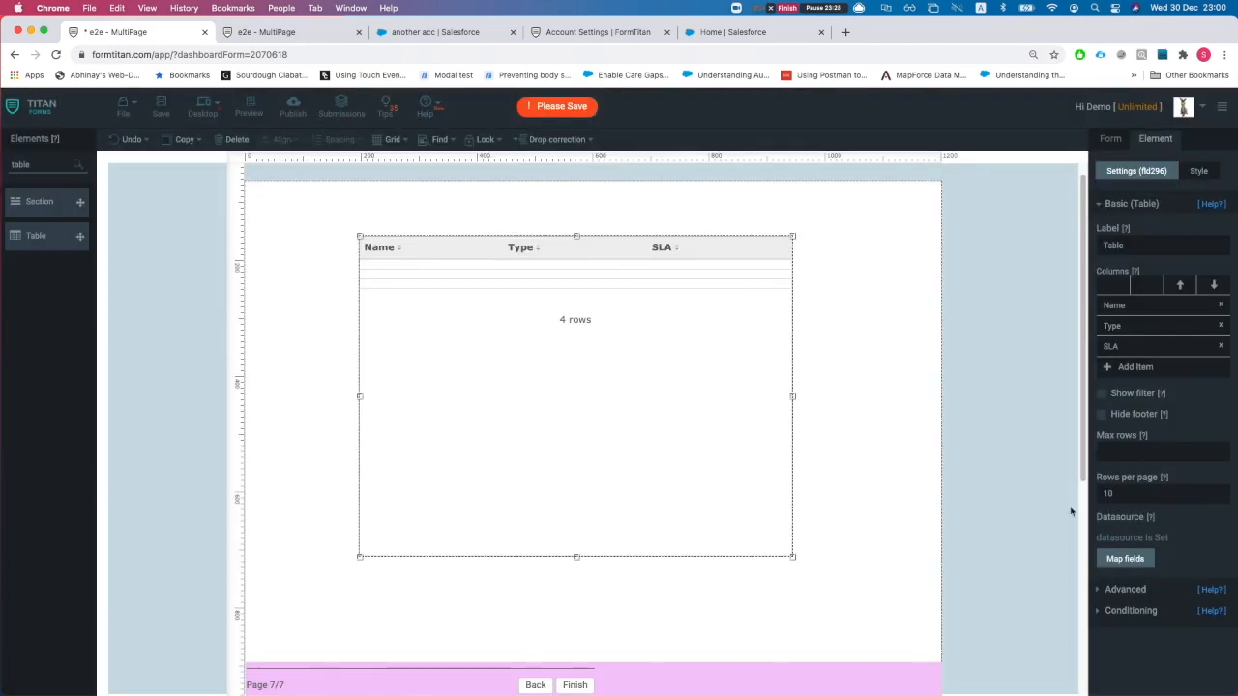
click(1131, 591)
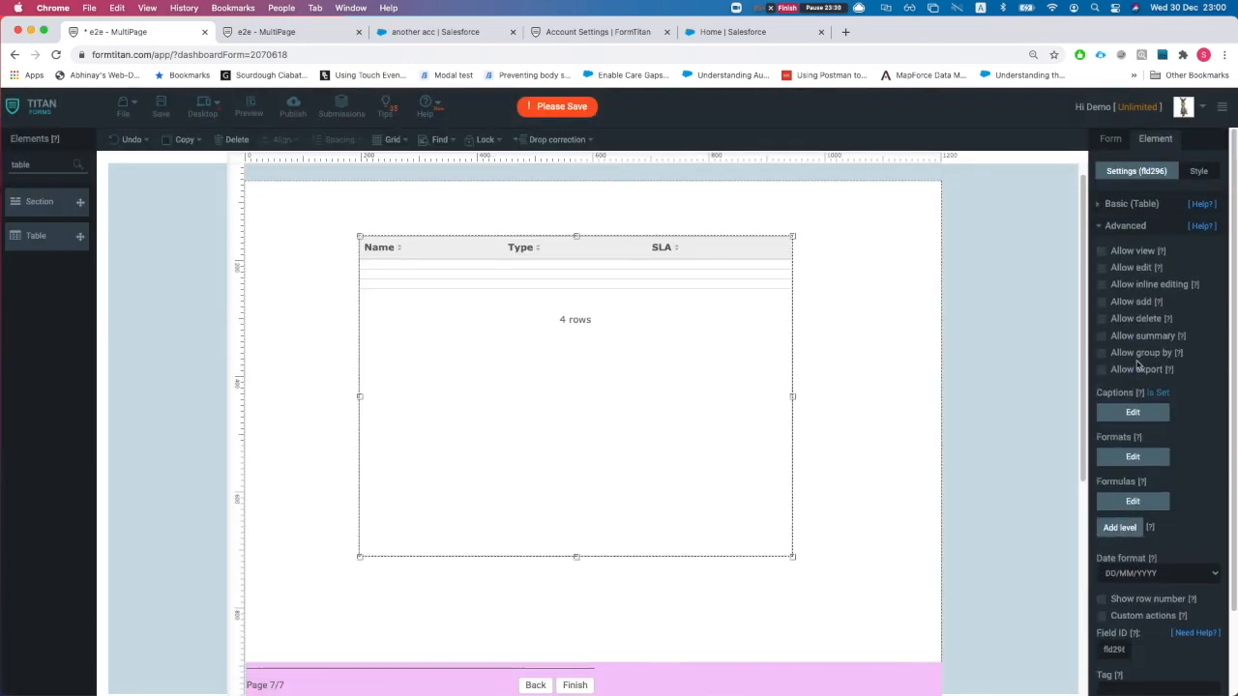
scroll(1134, 622, down, 1)
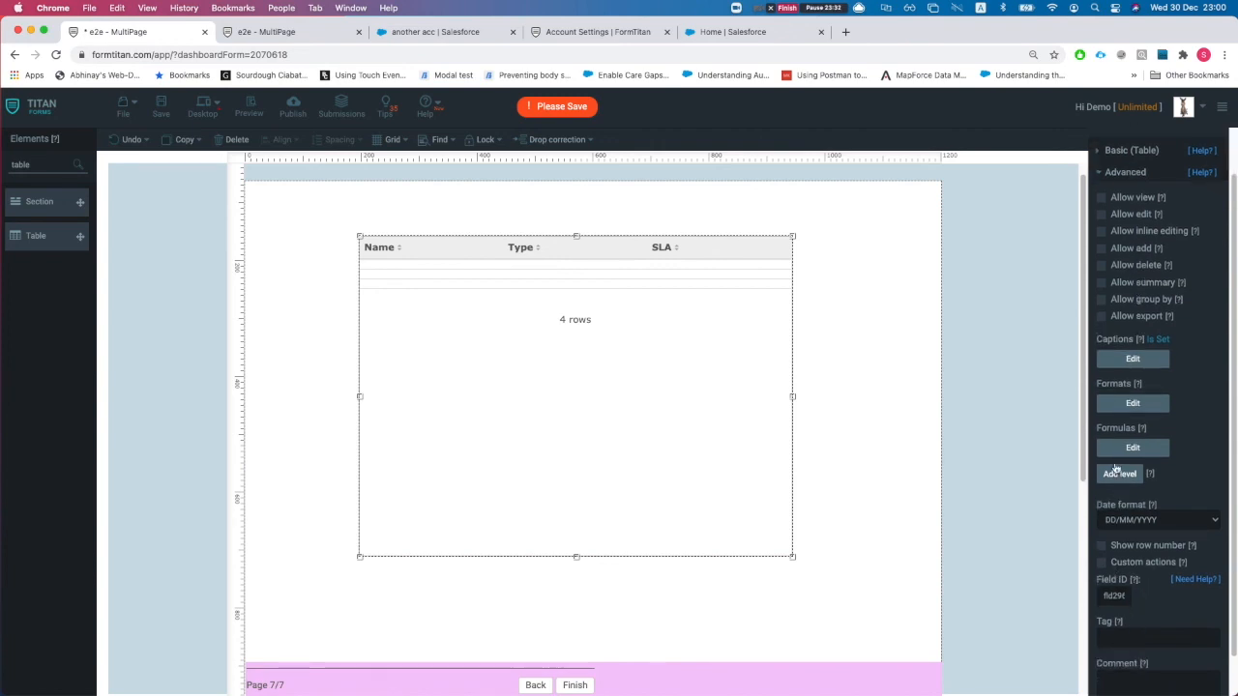
scroll(1118, 471, up, 3)
- Collapse and expand the table's advanced, conditioning and basic settings sections
click(1122, 225)
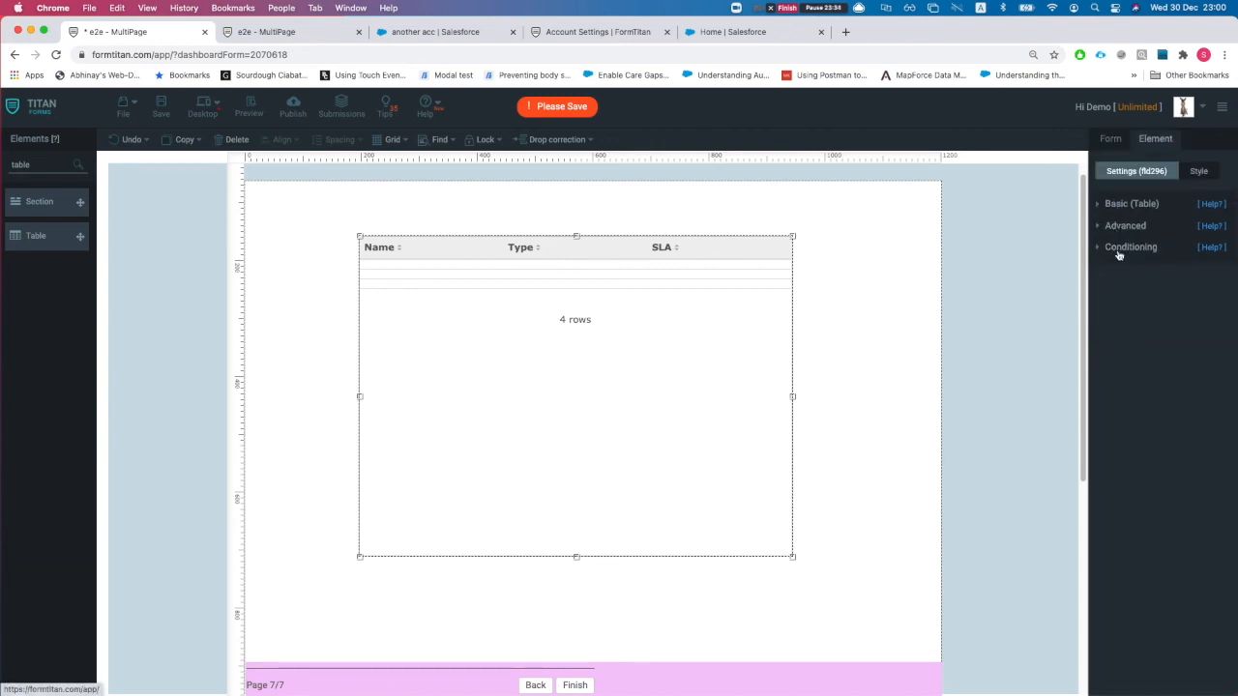
click(1120, 252)
click(1119, 204)
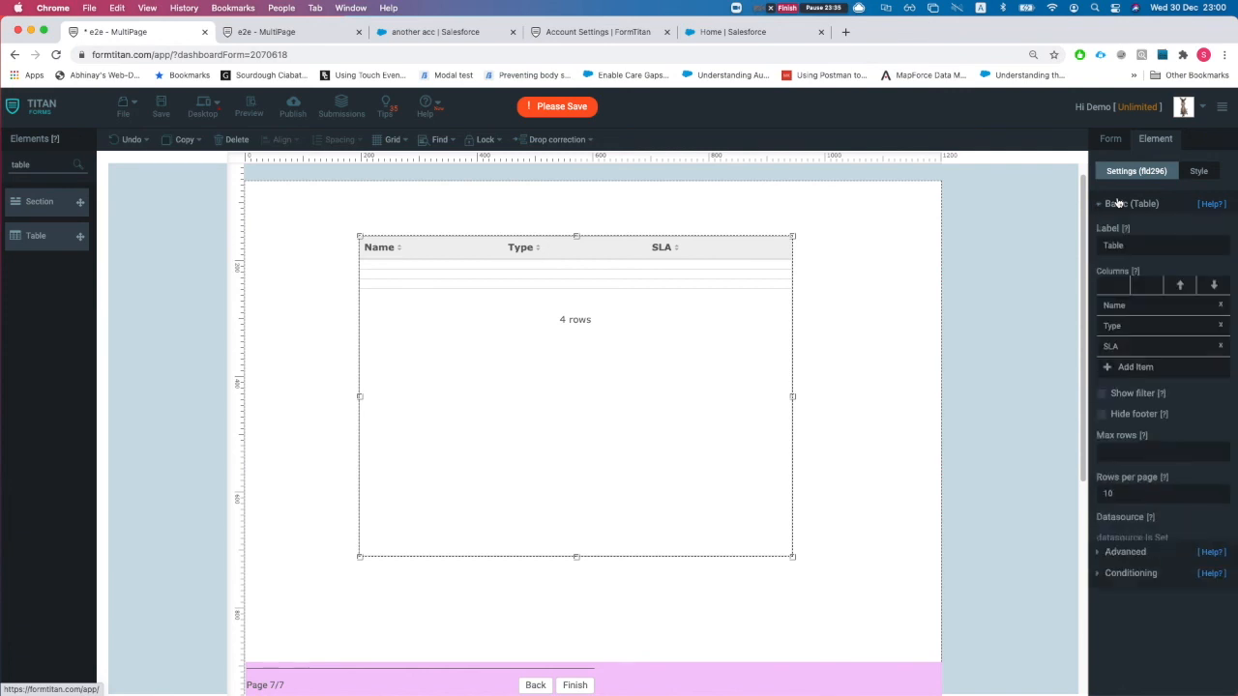
click(1118, 204)
- Give page 7's page break the 'Account (get) - get all accs to table' action, then return to page 6
click(789, 675)
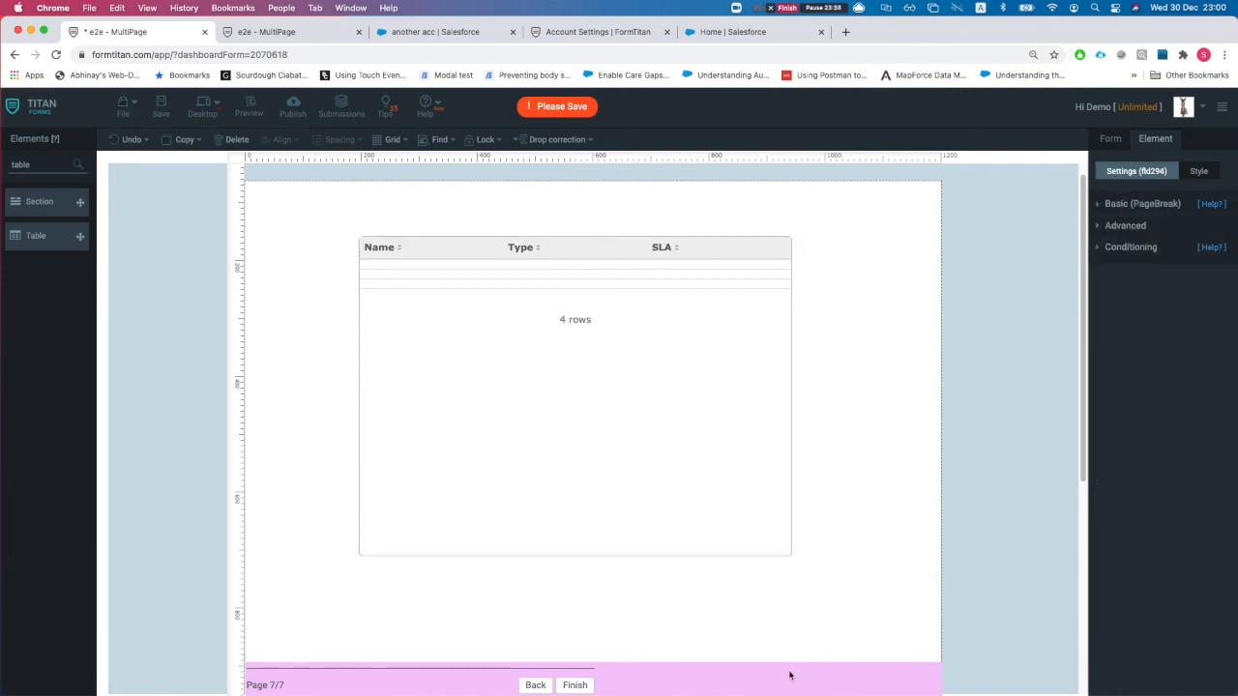
click(1115, 232)
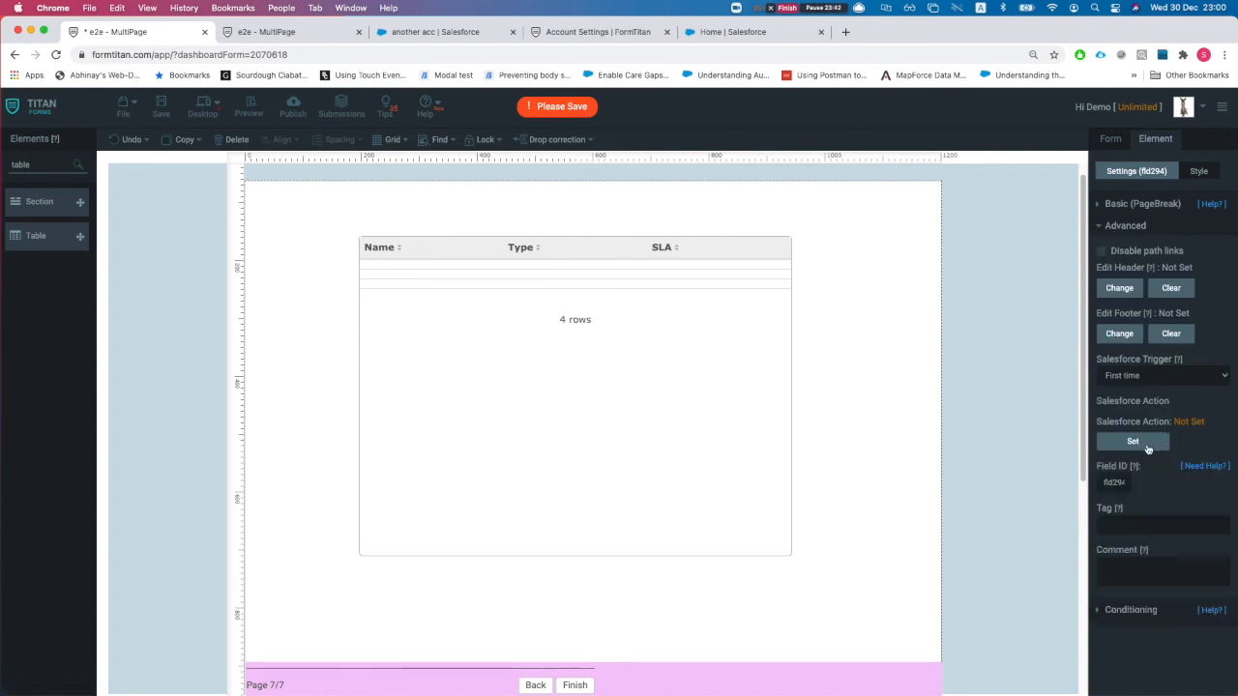
click(1137, 442)
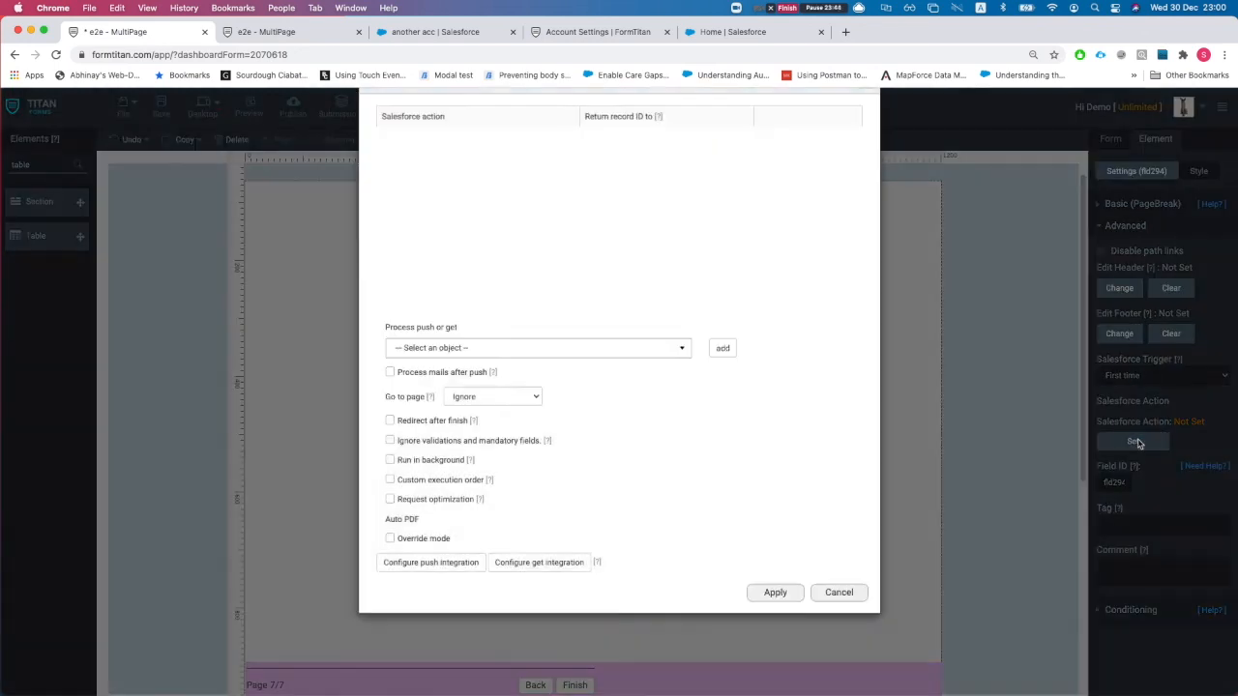
click(443, 383)
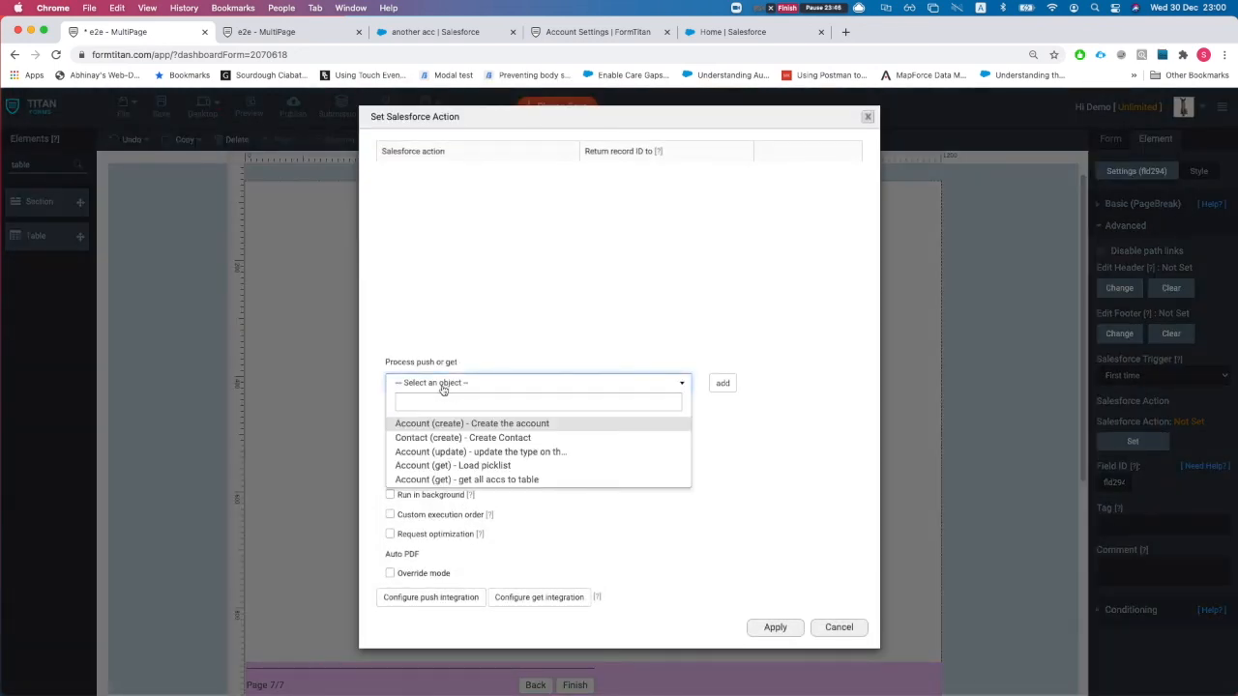
click(445, 481)
click(724, 383)
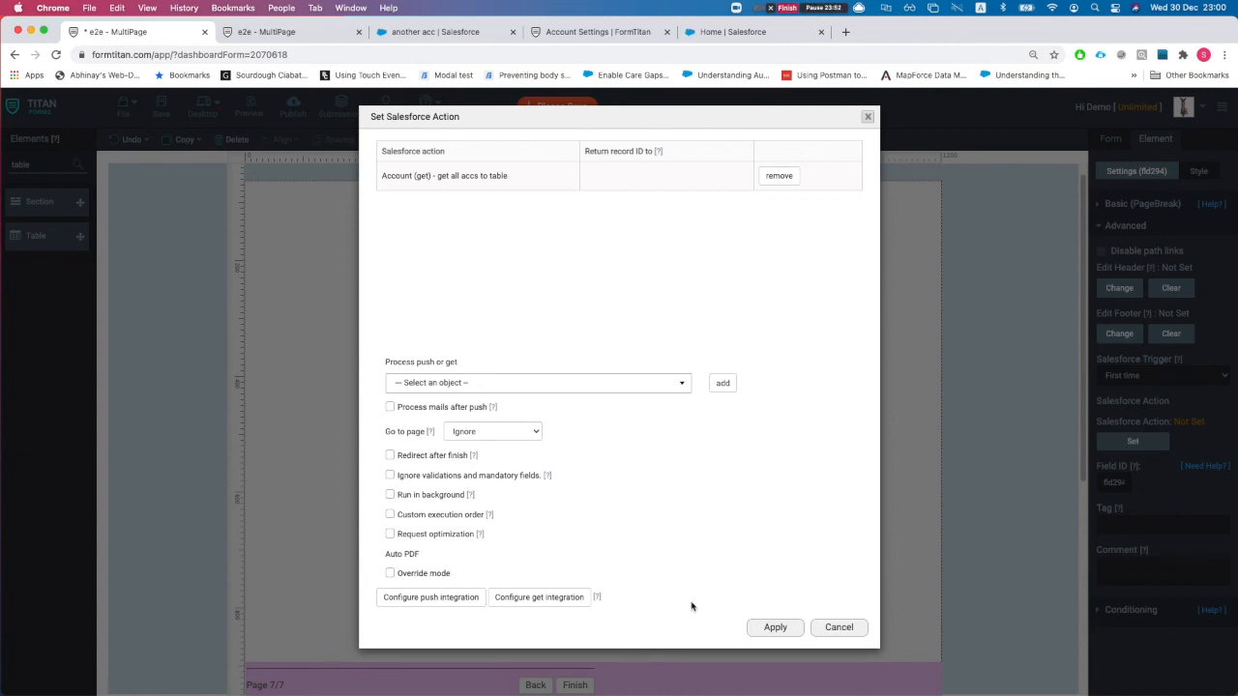
click(774, 628)
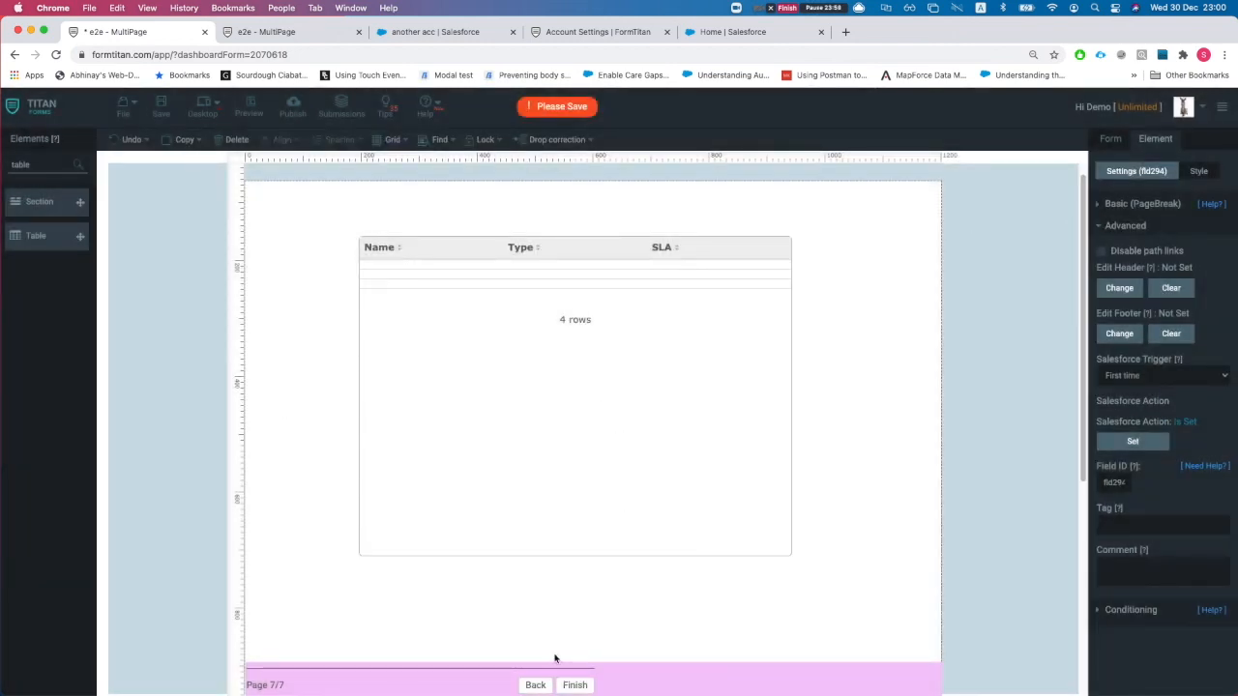
click(535, 684)
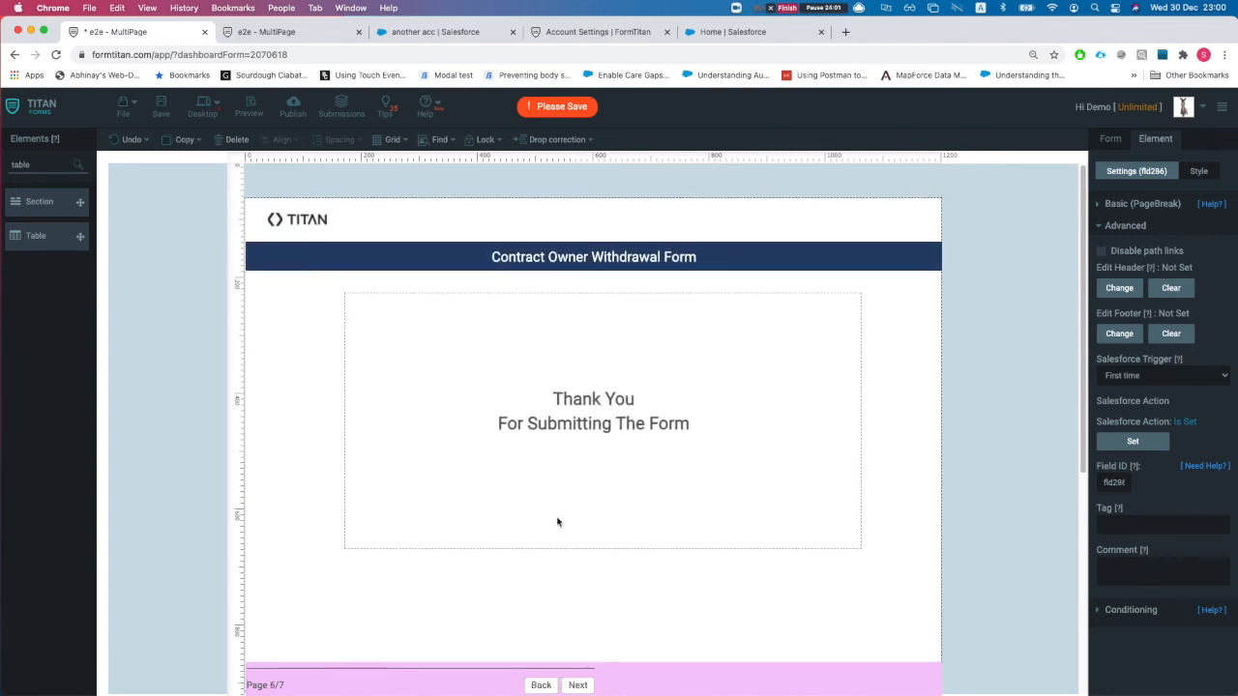
- Browse between the Terms and Conditions, Thank You and table pages
click(531, 683)
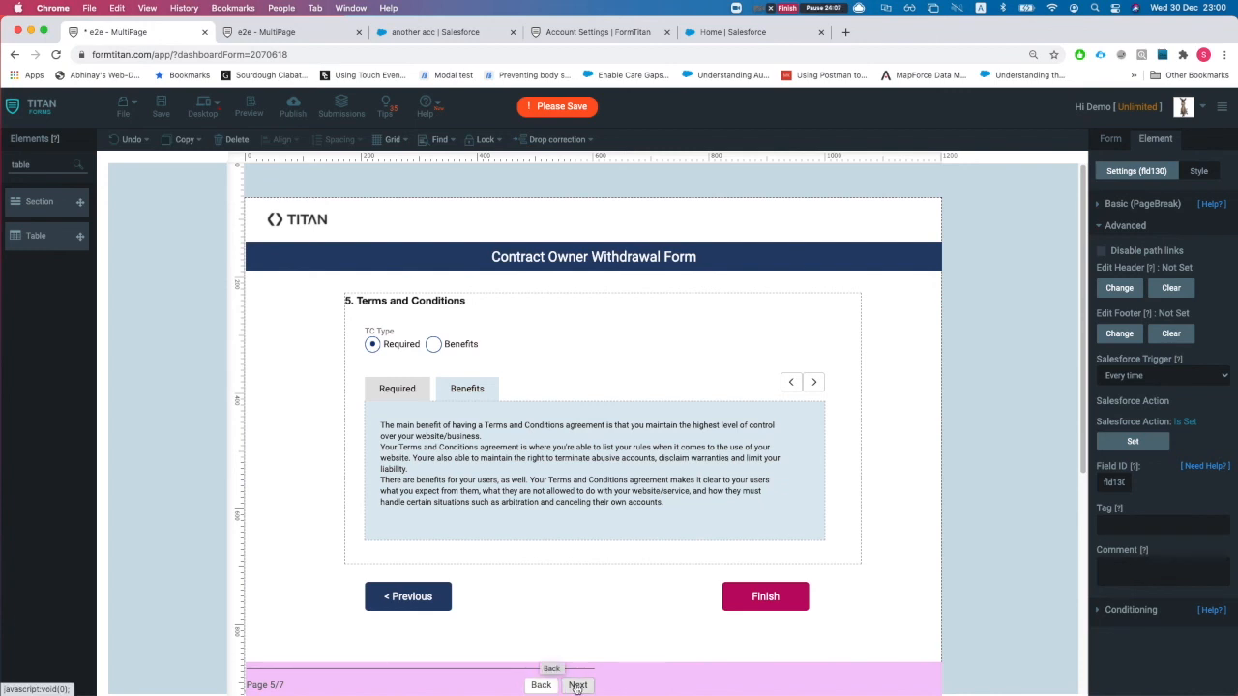
click(575, 685)
click(571, 685)
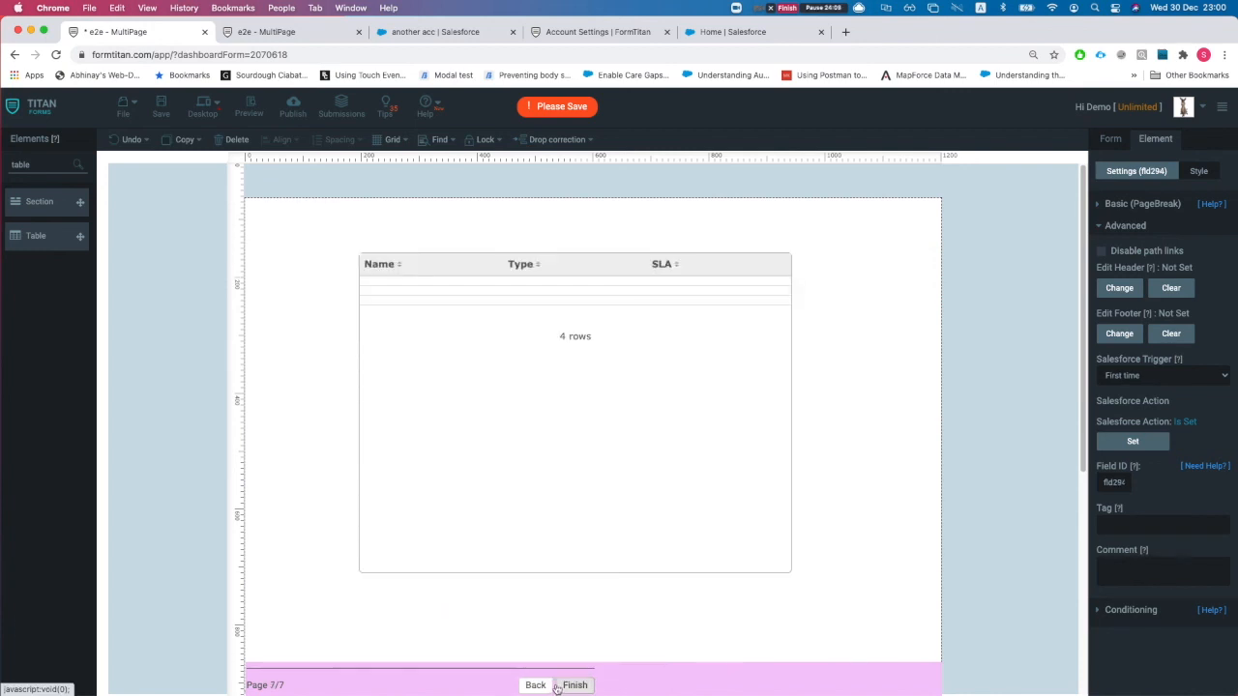
click(543, 686)
click(542, 686)
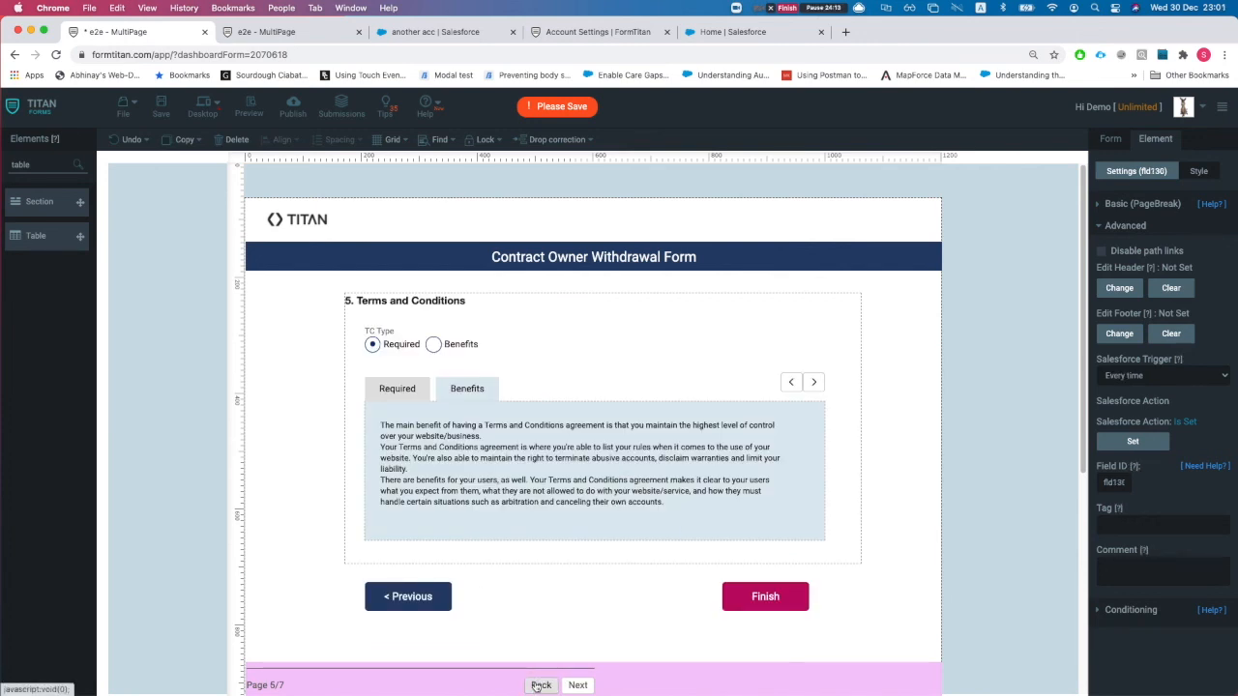
- Move the Thank You page's Finish button under the box and relabel it 'nex'
click(747, 594)
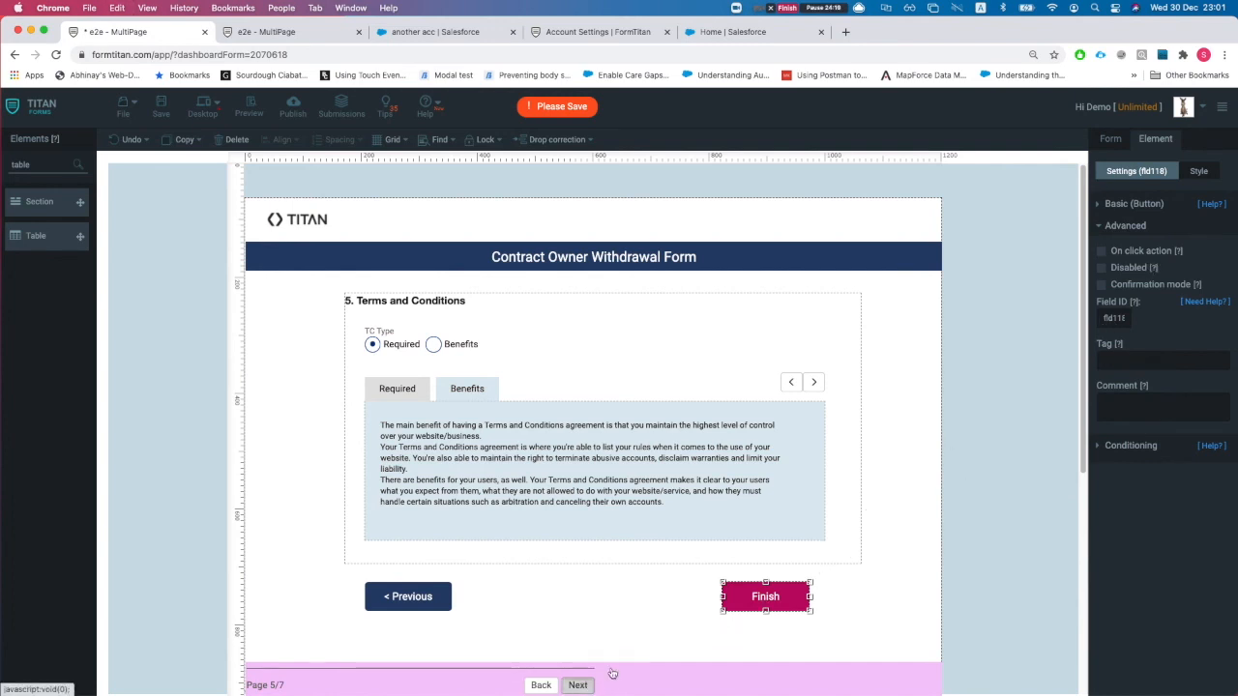
click(577, 685)
click(745, 616)
drag(745, 617, 685, 599)
click(1162, 202)
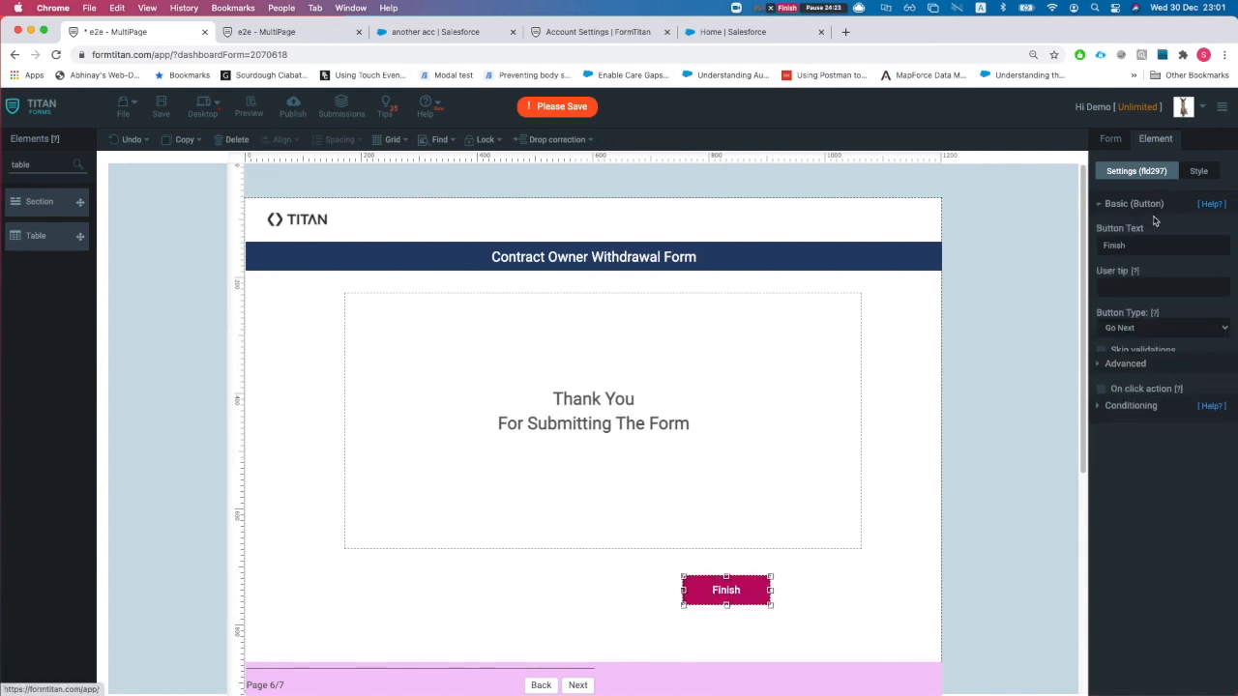
double_click(1139, 249)
text(next)
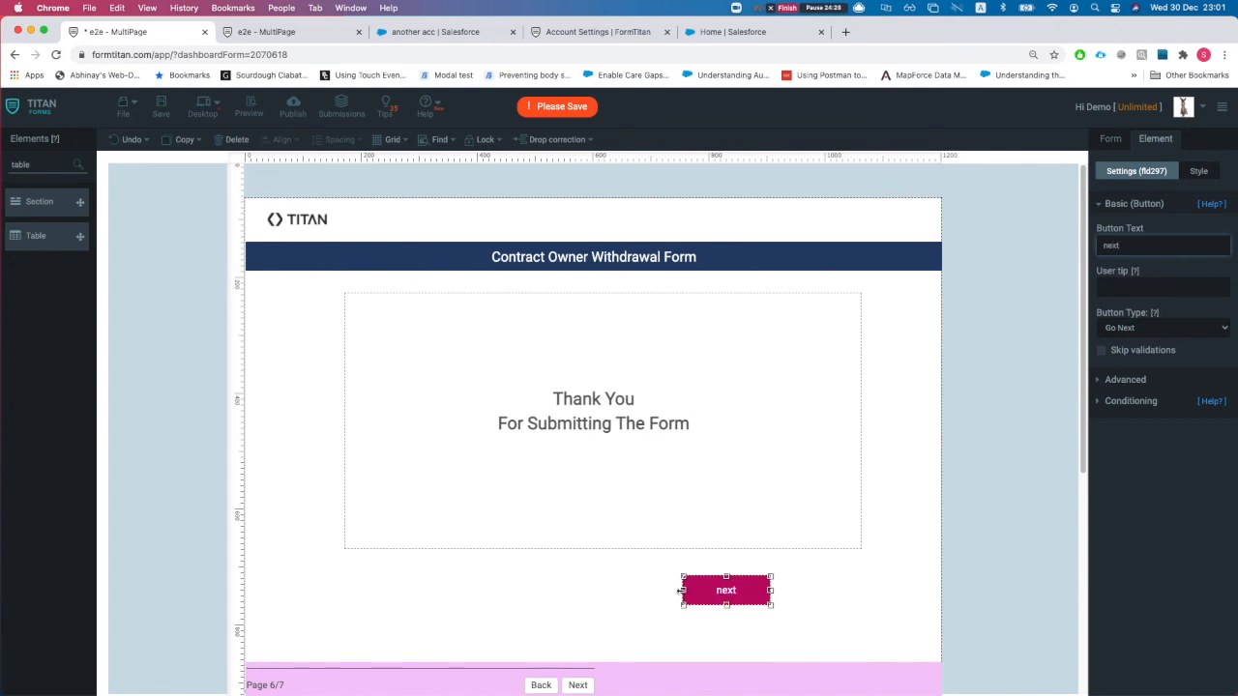
drag(680, 590, 680, 581)
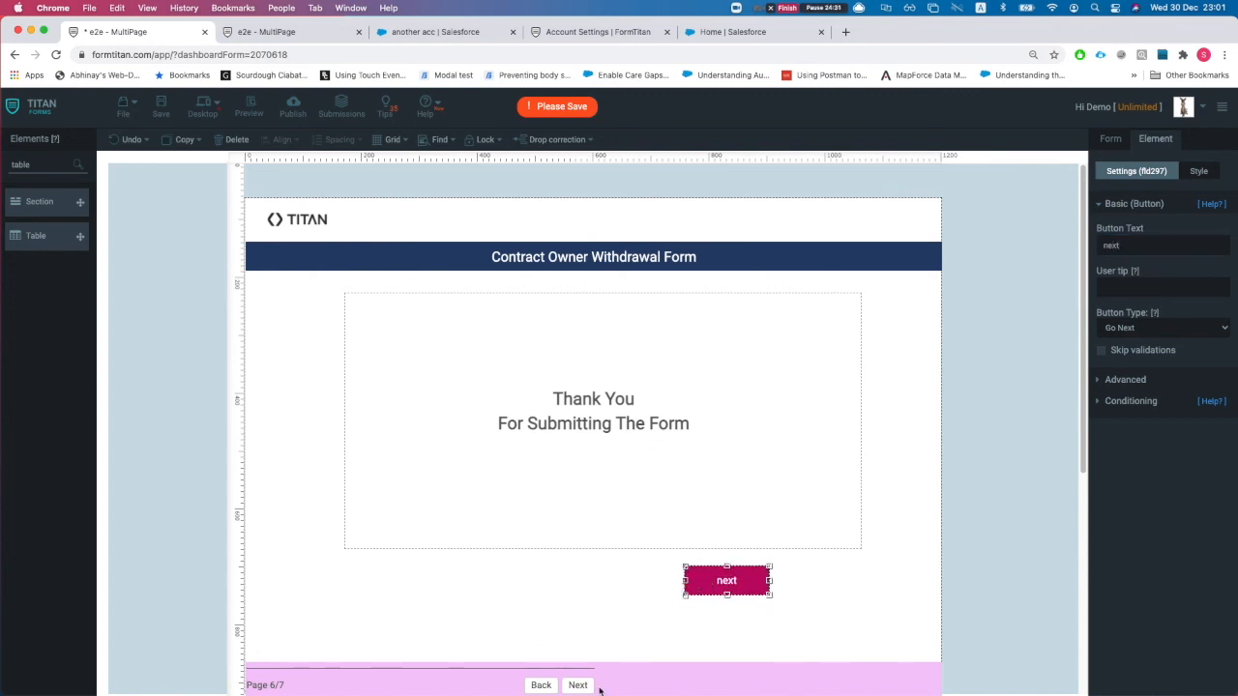
- Paste the button onto page 7 below the table, label it 'perv', set it to Go Prev, and save
click(577, 685)
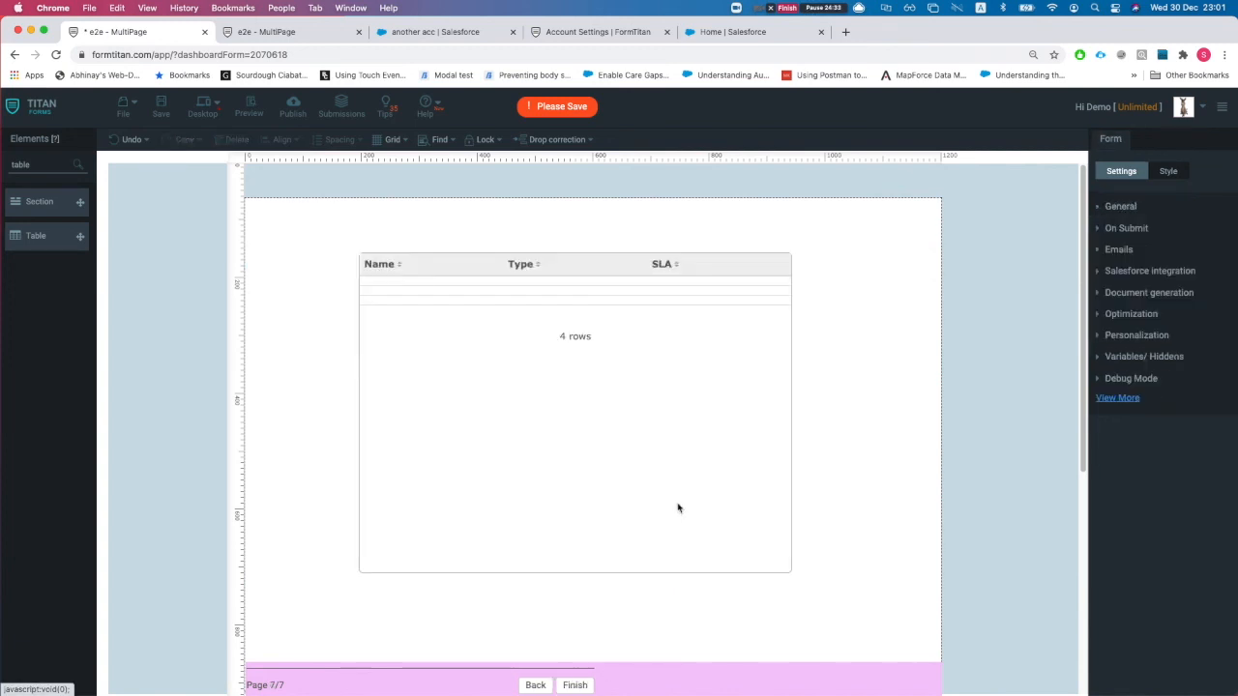
key(super+v)
click(539, 624)
drag(781, 615, 401, 613)
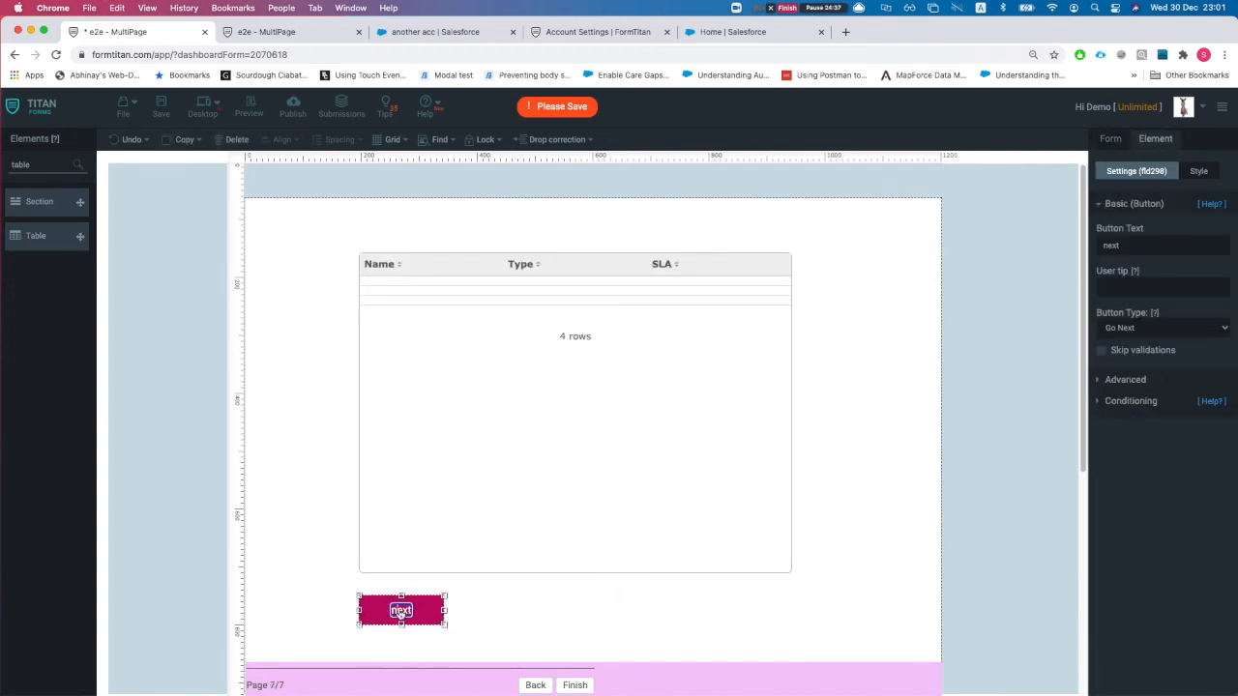
text(pervc)
key(BackSpace)
click(1113, 325)
click(1132, 310)
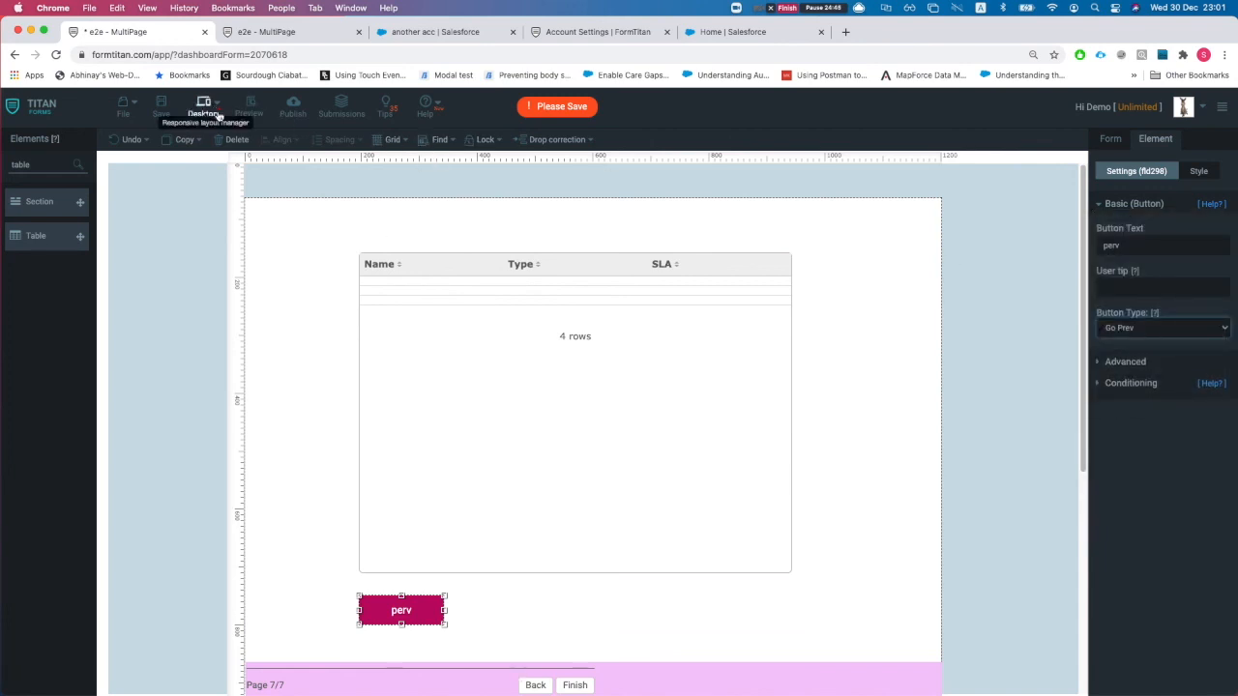
click(161, 113)
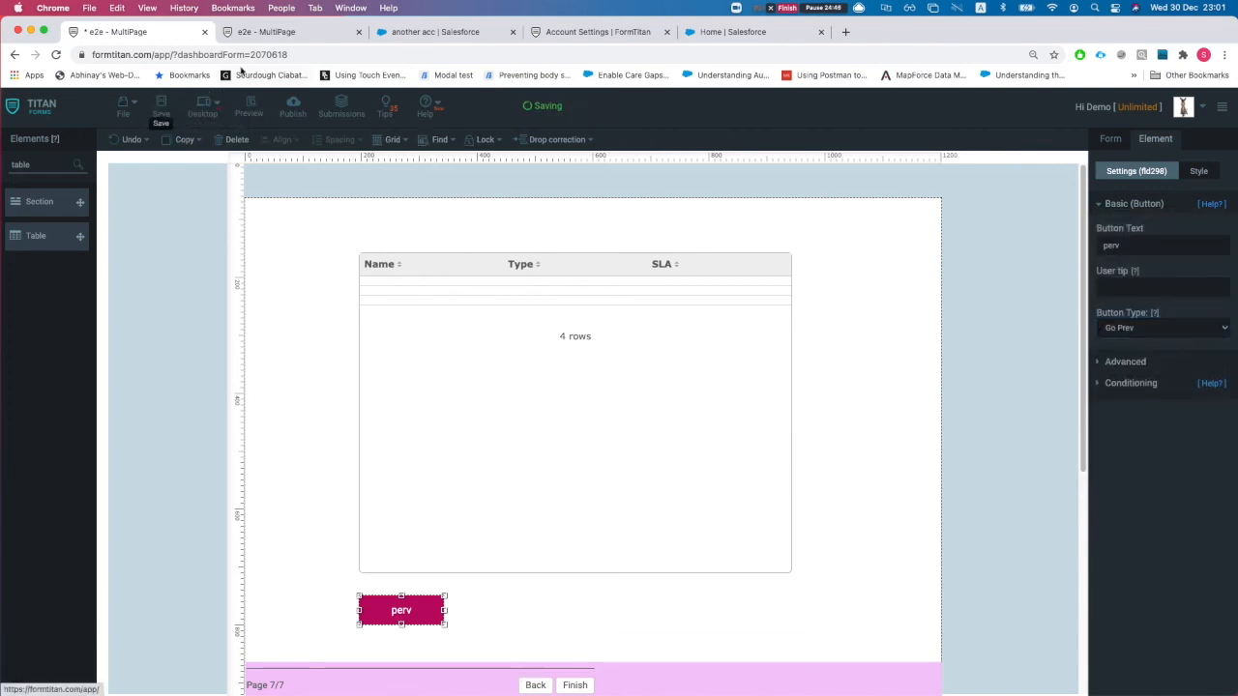
- Reload the live form and fill in Industry Banking, Active Yes and Company Name 'asdsad'
click(278, 34)
key(super+r)
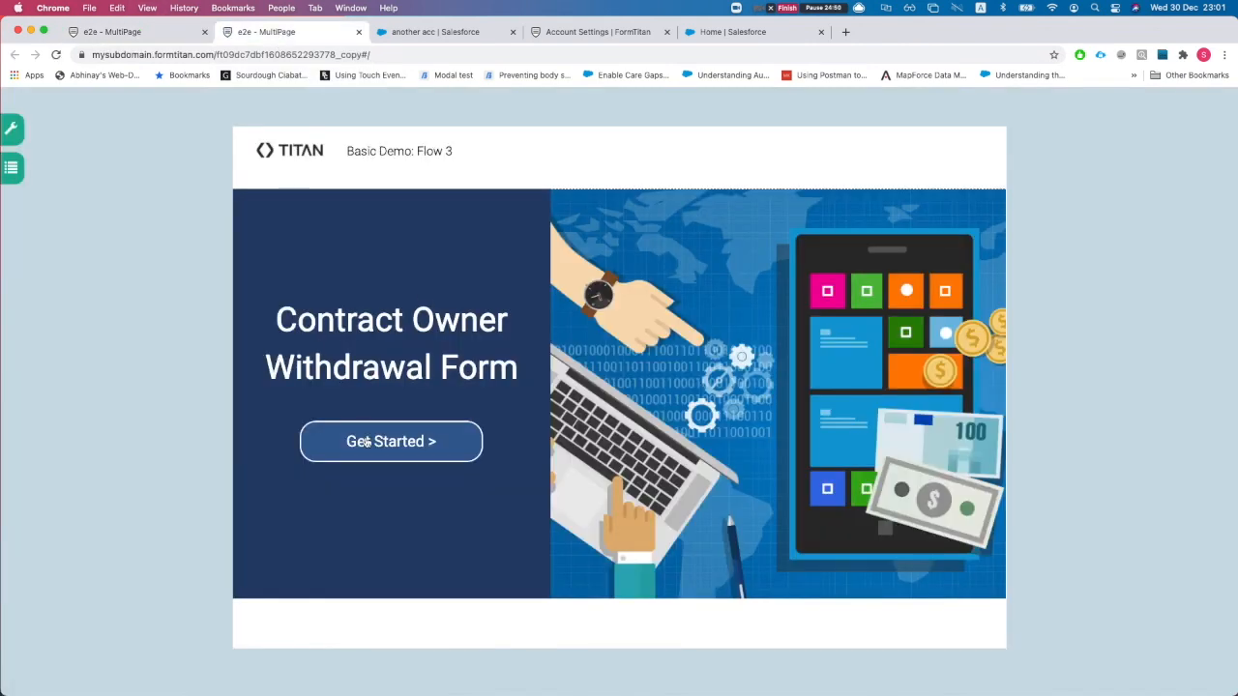
click(367, 442)
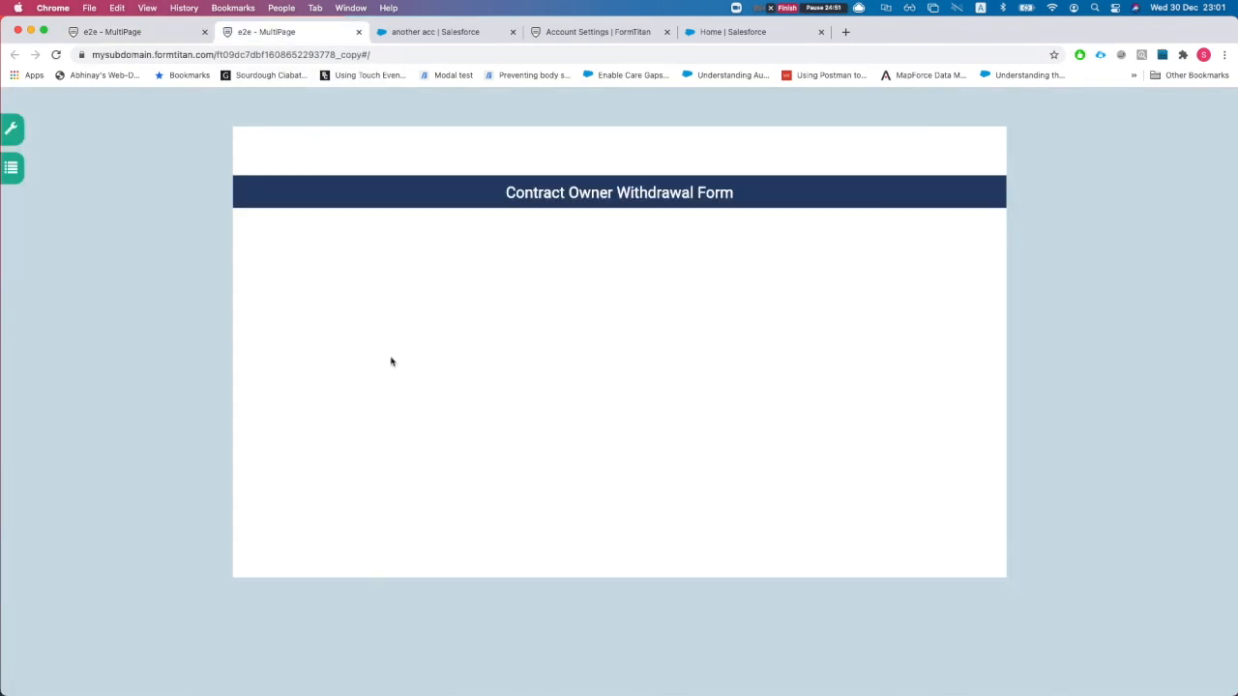
click(580, 285)
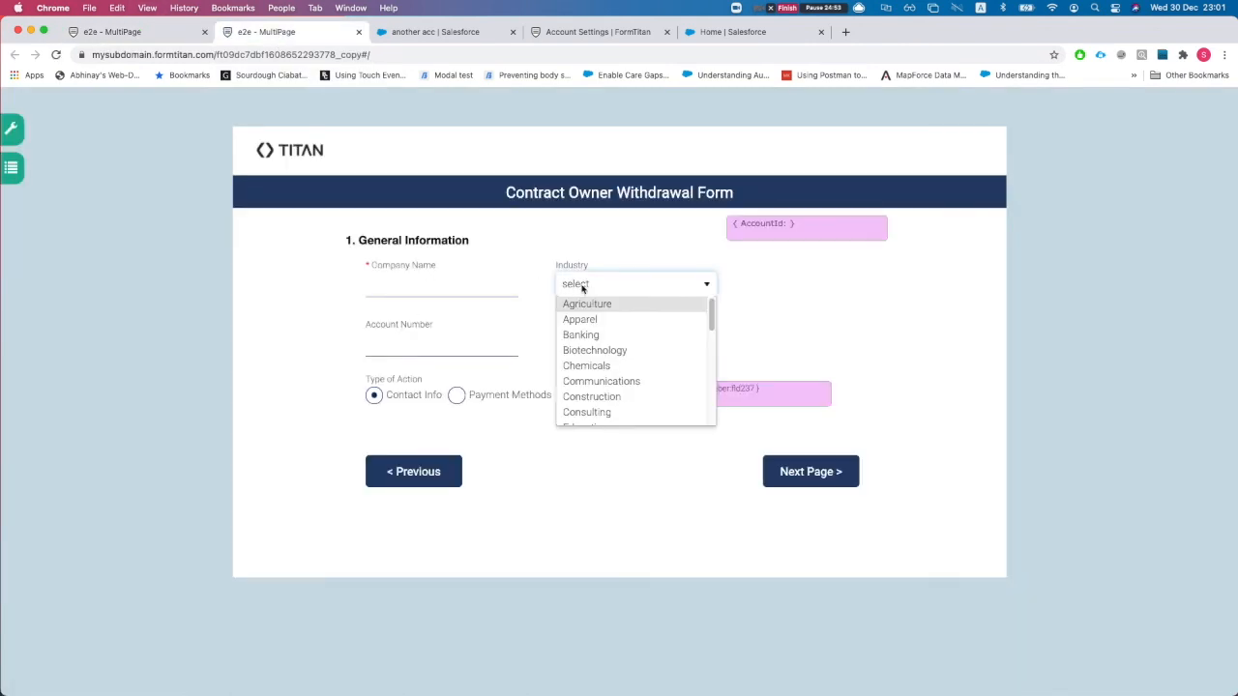
click(580, 334)
click(575, 344)
click(573, 377)
click(432, 285)
text(asdsad)
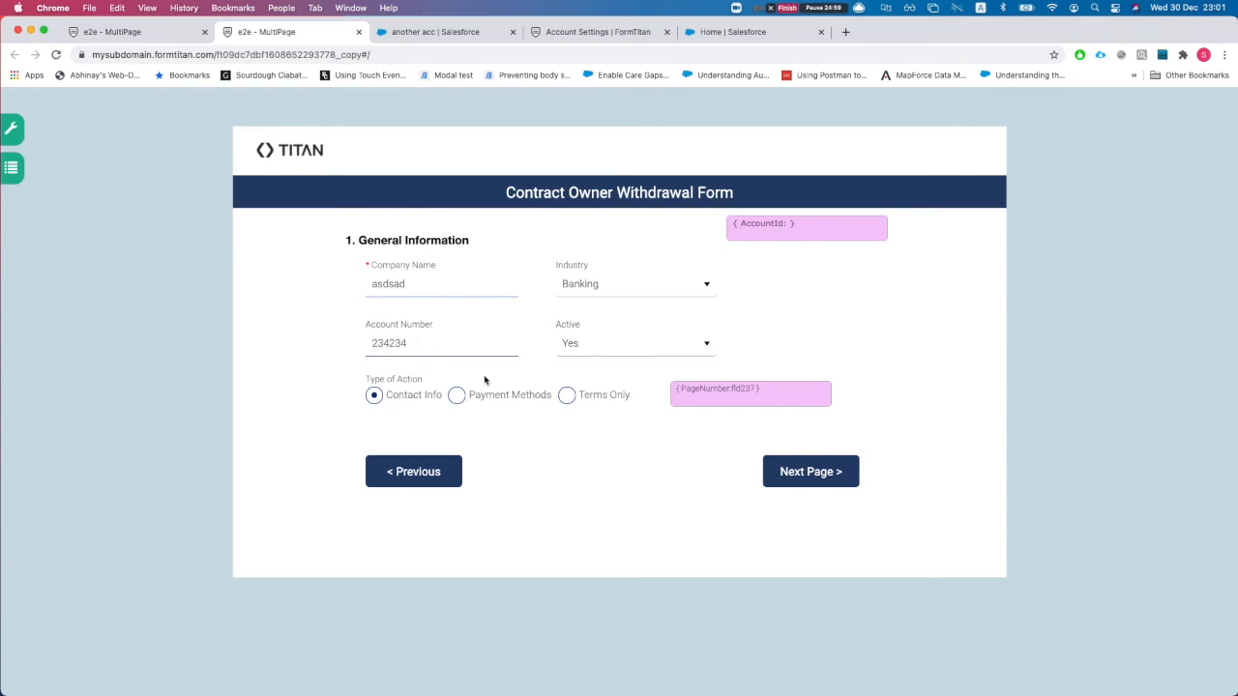
- Submit the form, toggle between the Thank You page and accounts table, then return to the editor
click(814, 473)
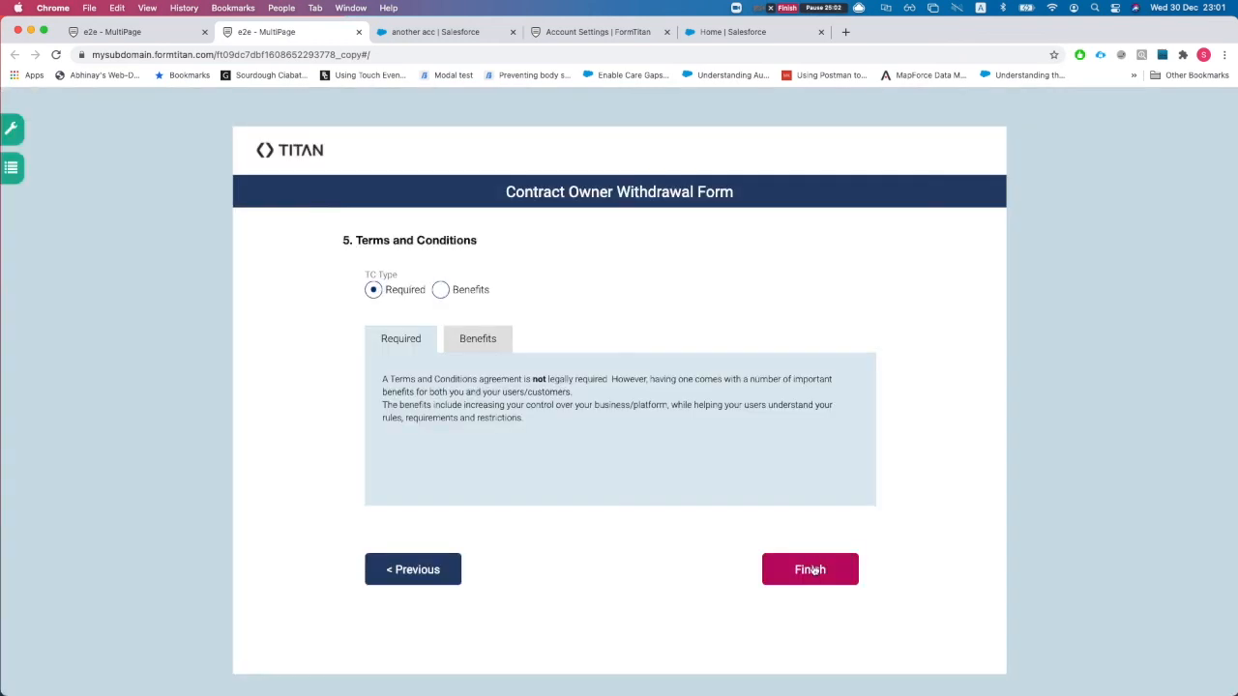
click(825, 576)
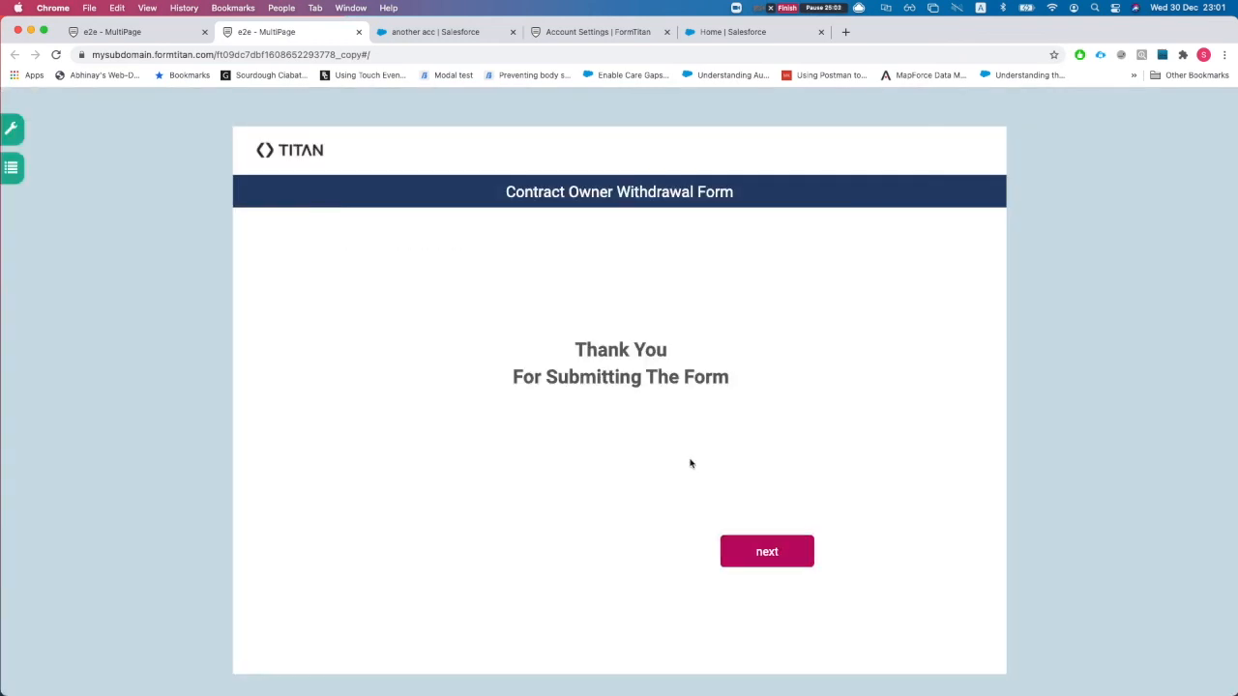
click(764, 555)
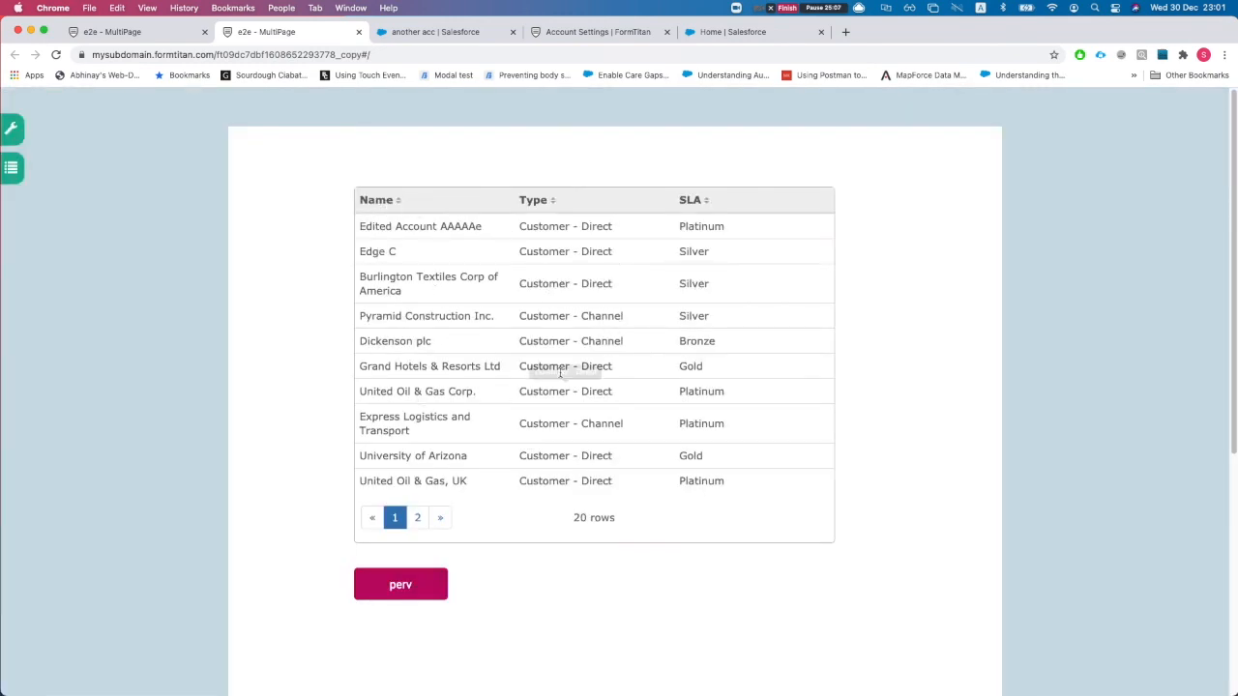
click(414, 590)
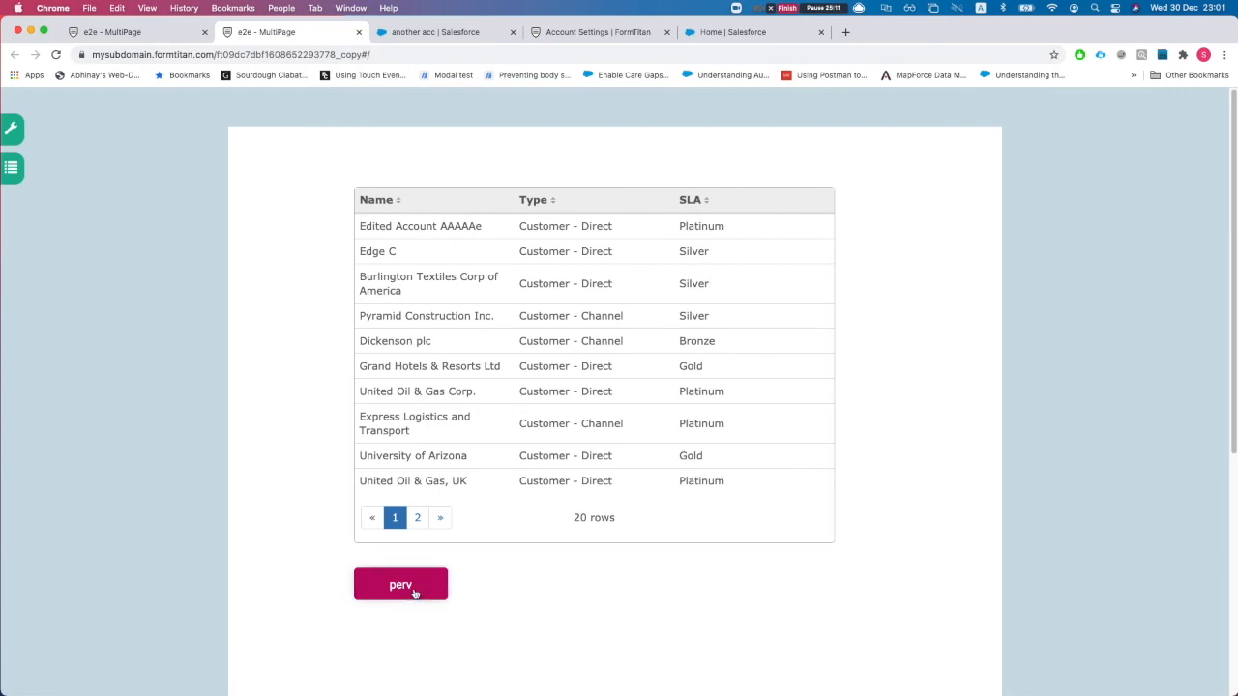
click(774, 548)
click(442, 586)
click(764, 553)
click(416, 585)
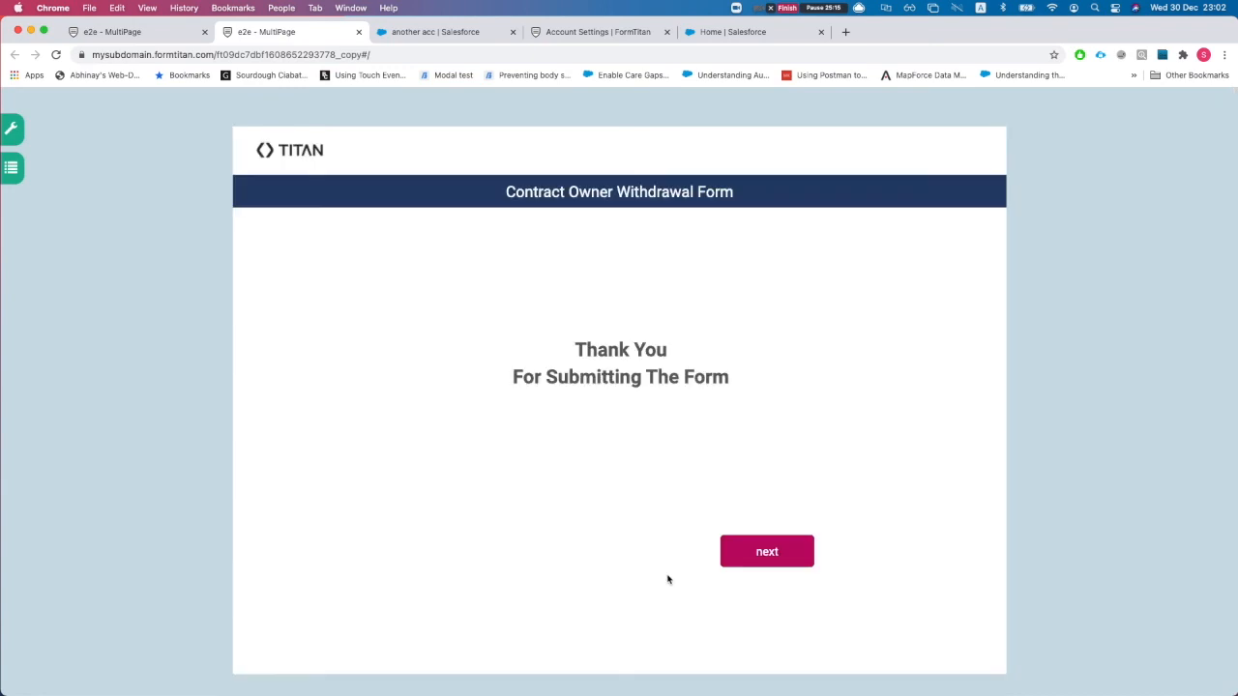
click(772, 553)
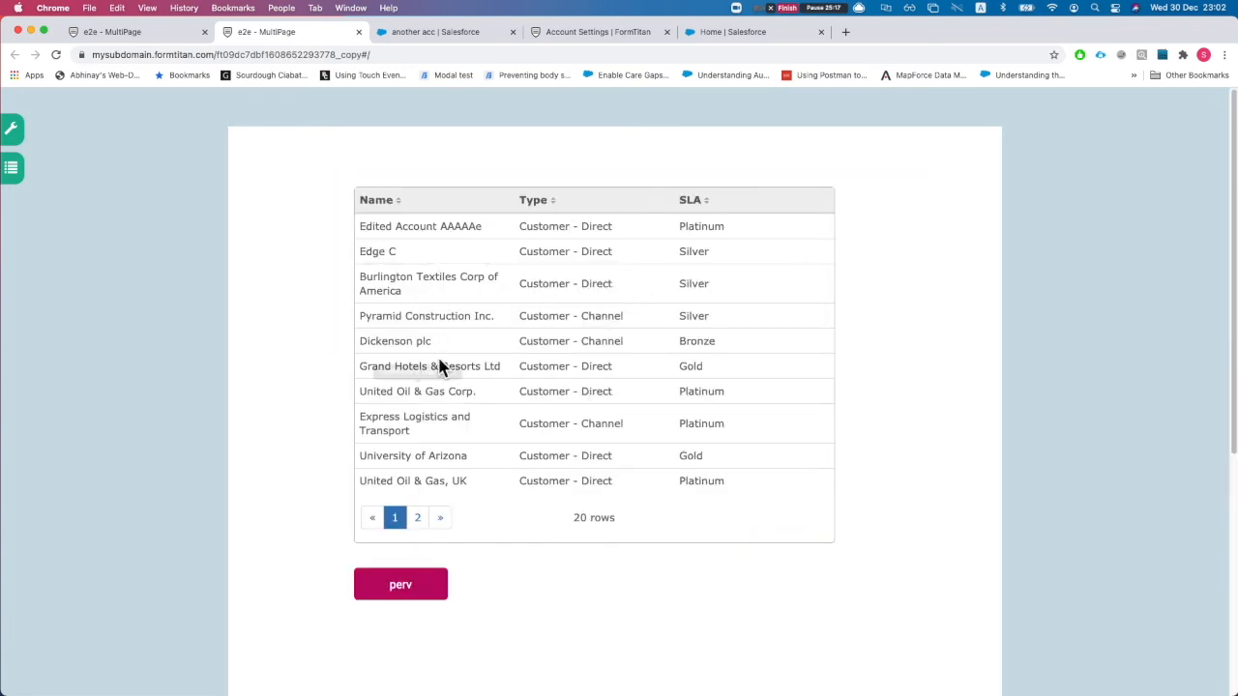
key(ctrl+shift+Tab)
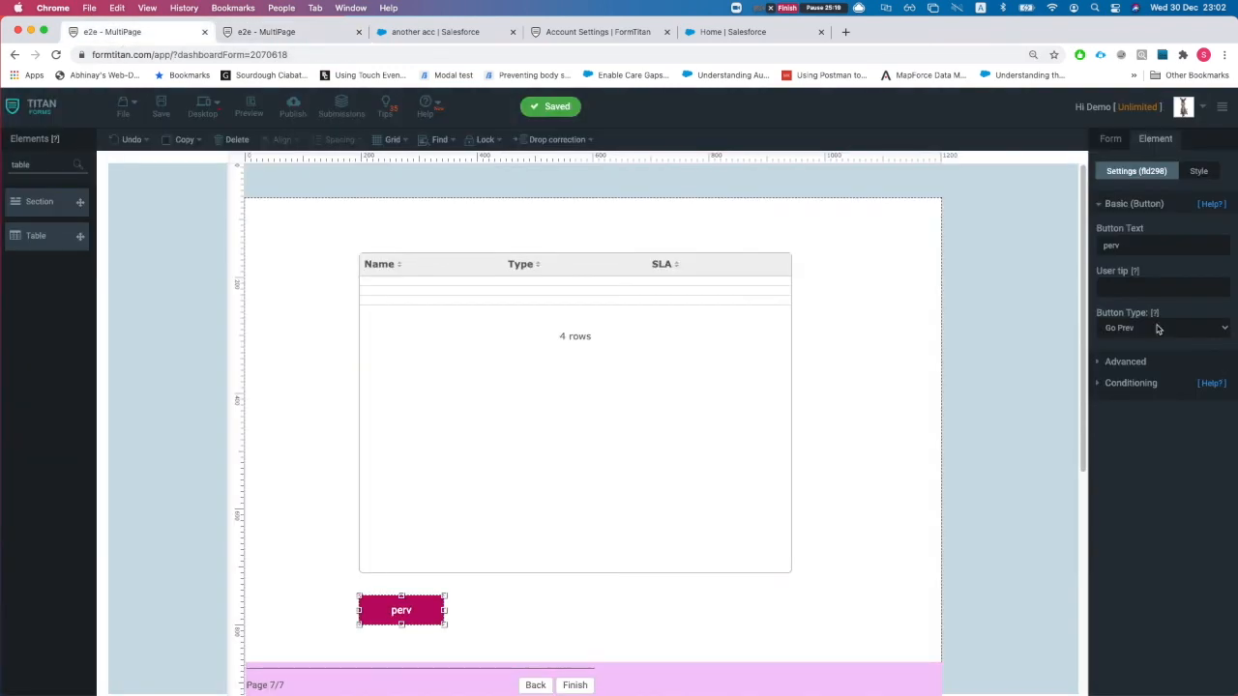
- Set page 7's page-break Salesforce Trigger to Every time, save, and briefly check the preview
click(737, 669)
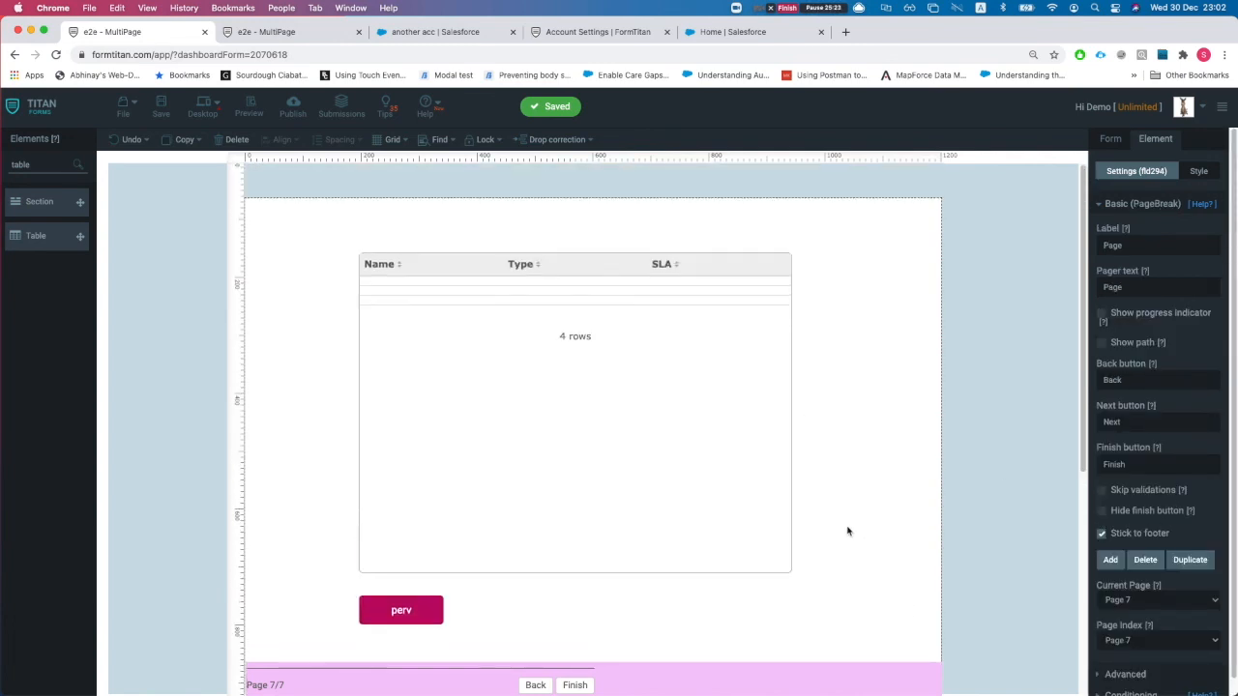
click(1145, 204)
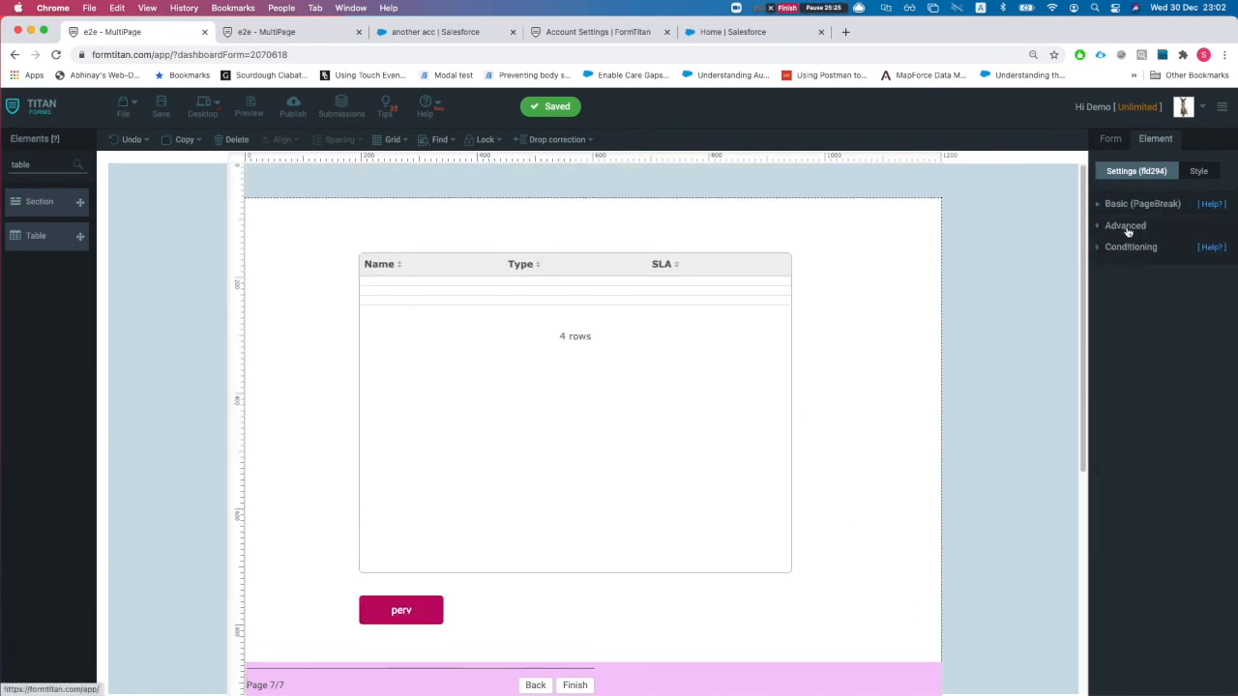
click(1125, 226)
click(1141, 379)
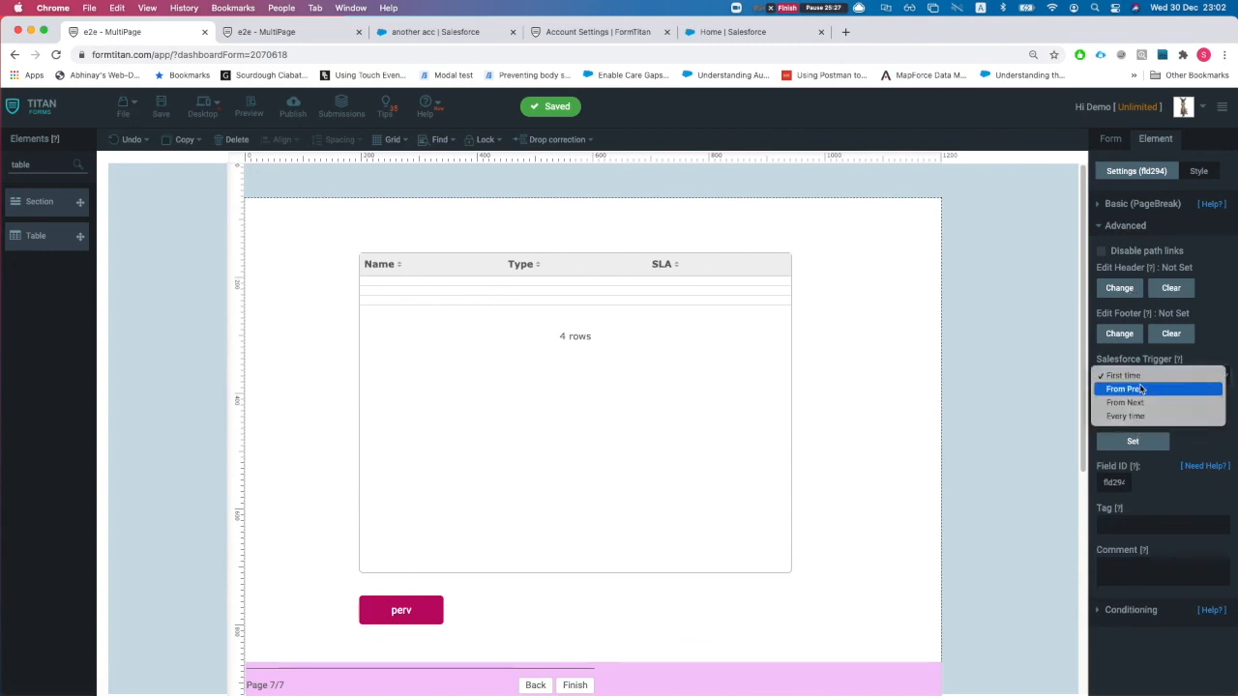
click(1139, 417)
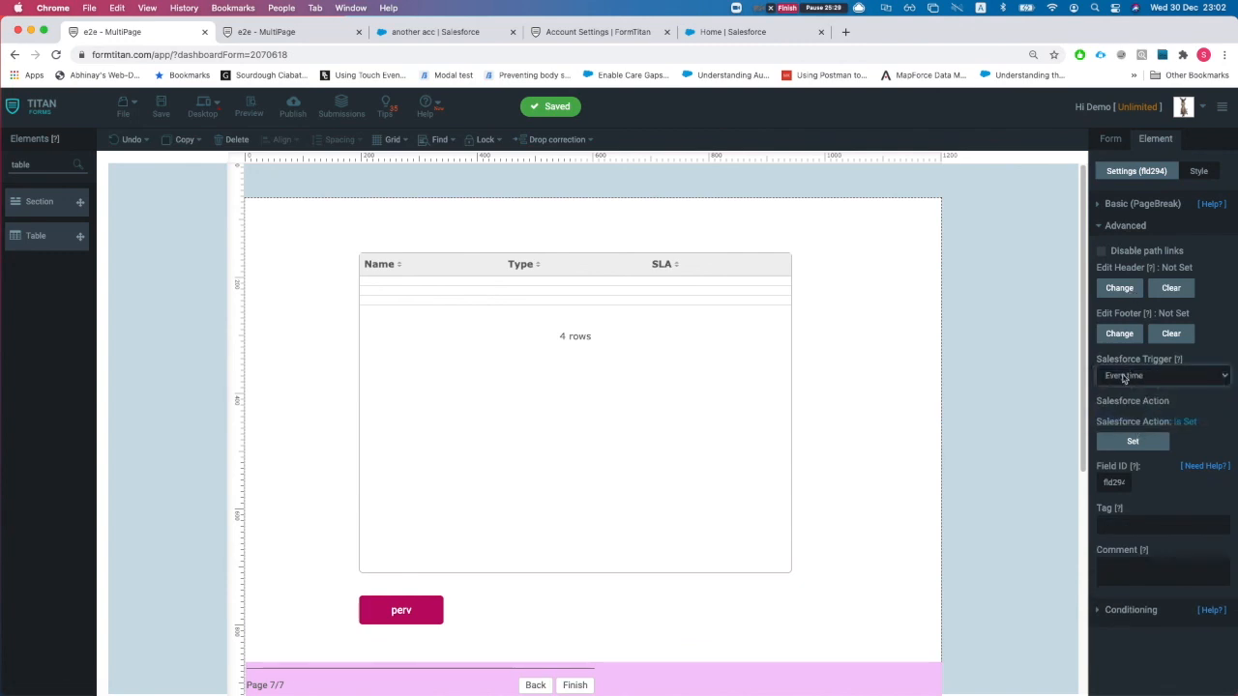
click(161, 111)
click(307, 36)
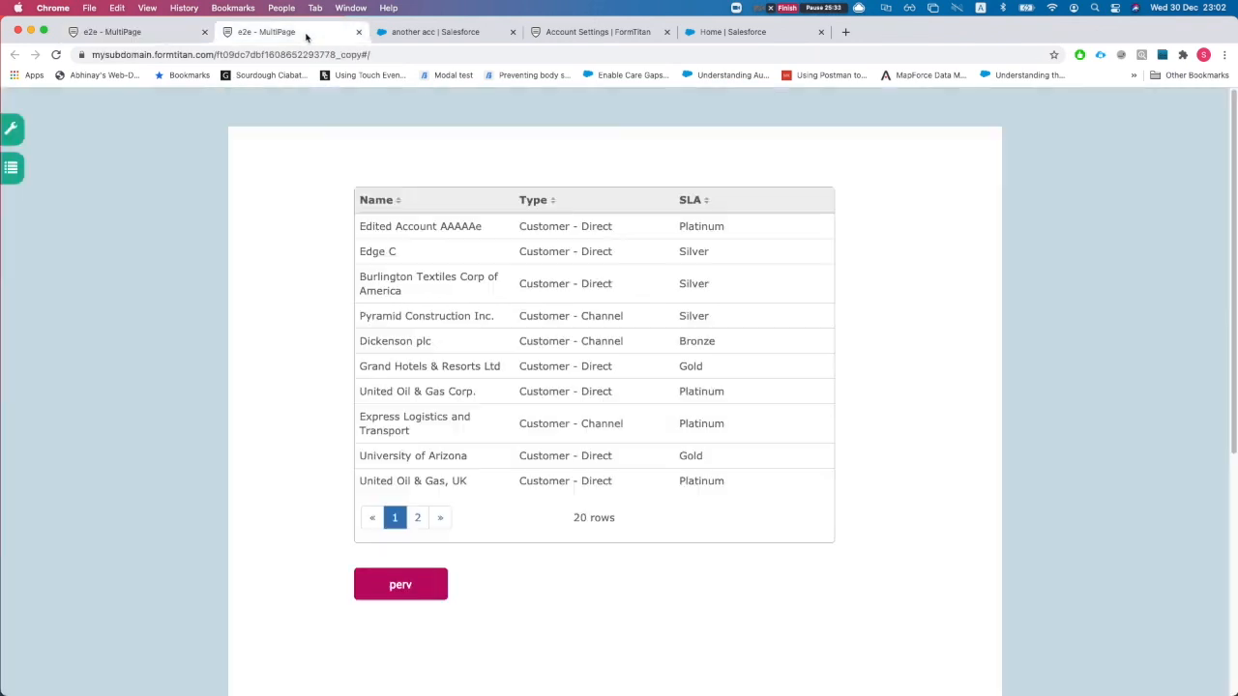
click(141, 34)
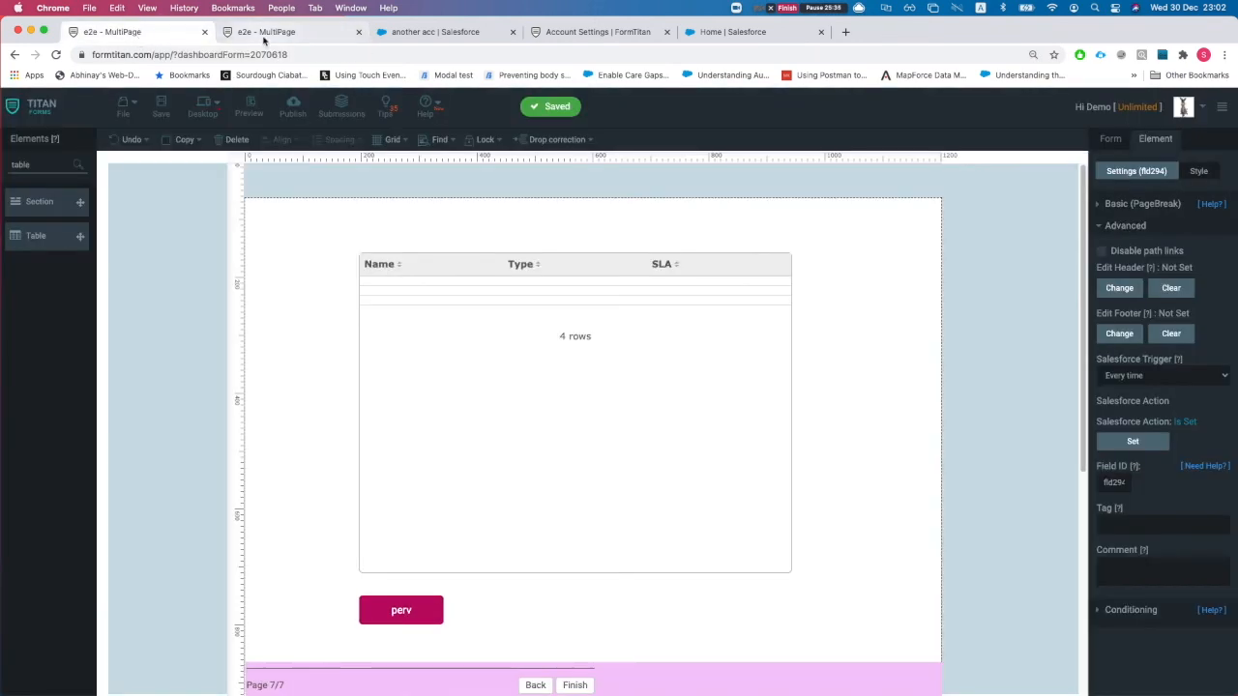
- Reload the live form and enter Company Name 'dssda', Industry Banking and Active Yes
click(268, 35)
key(super+r)
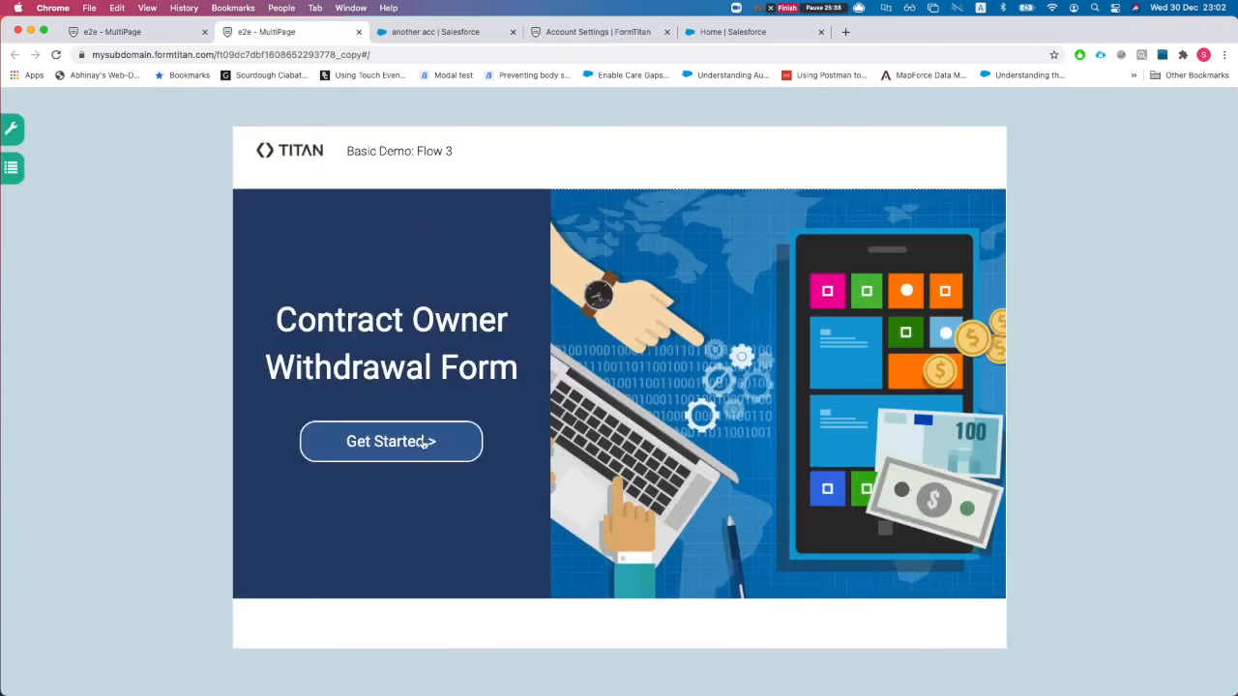
click(425, 443)
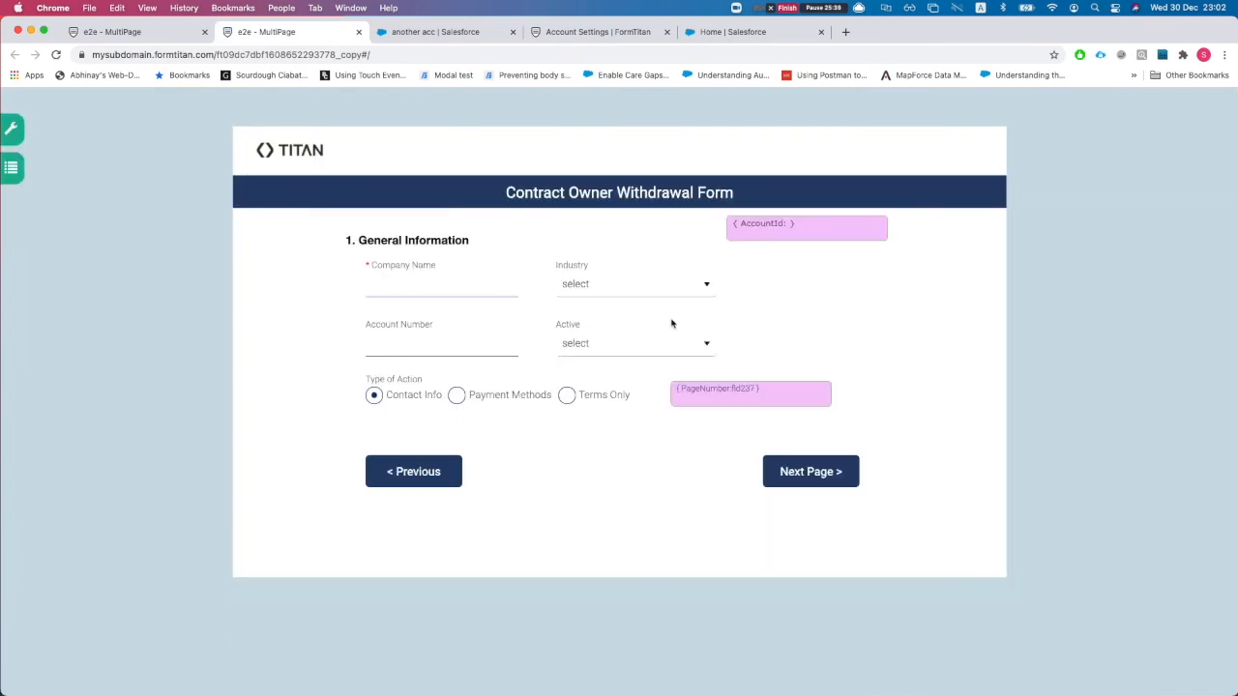
text(dssda)
click(600, 284)
click(594, 335)
click(615, 348)
click(611, 376)
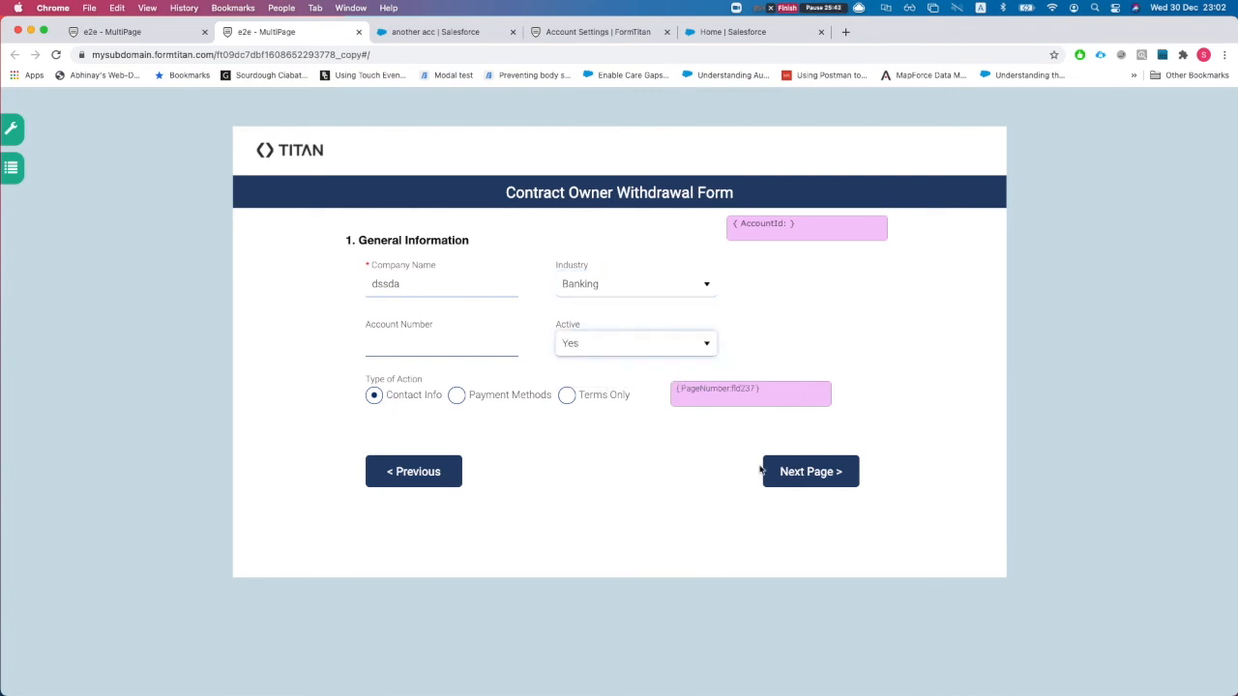
- Submit the form, then flip between the accounts table and Thank You page, ending on Thank You
click(602, 401)
click(817, 472)
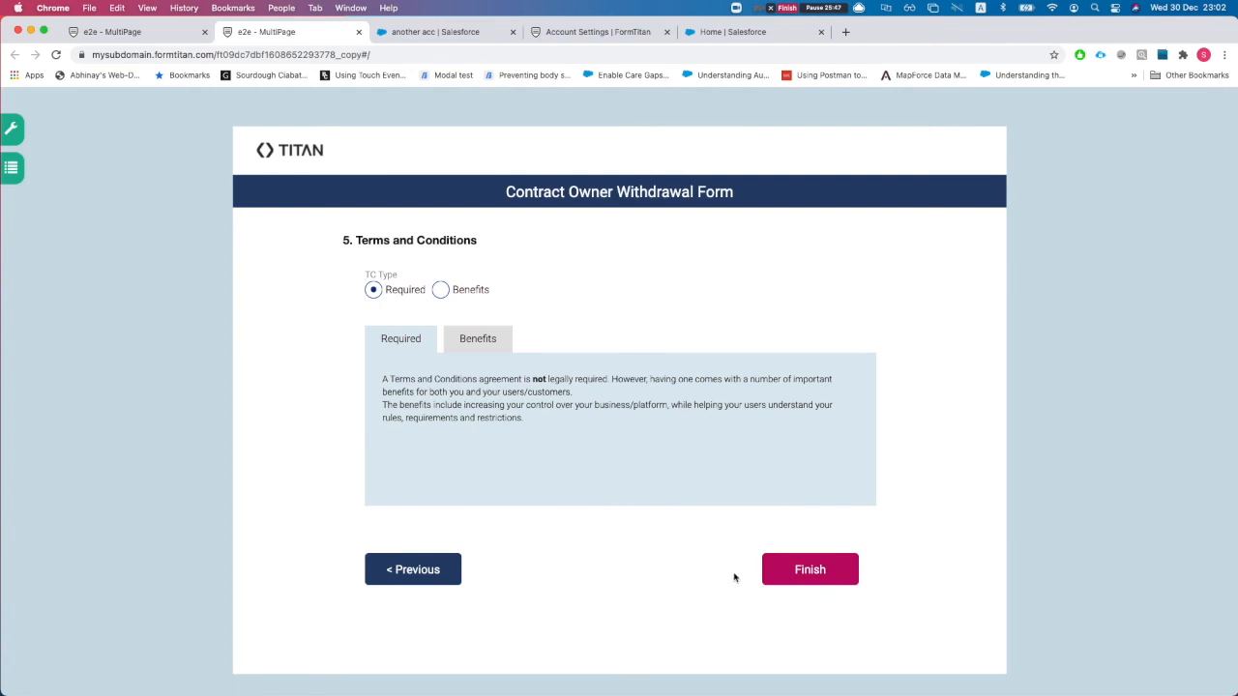
click(801, 572)
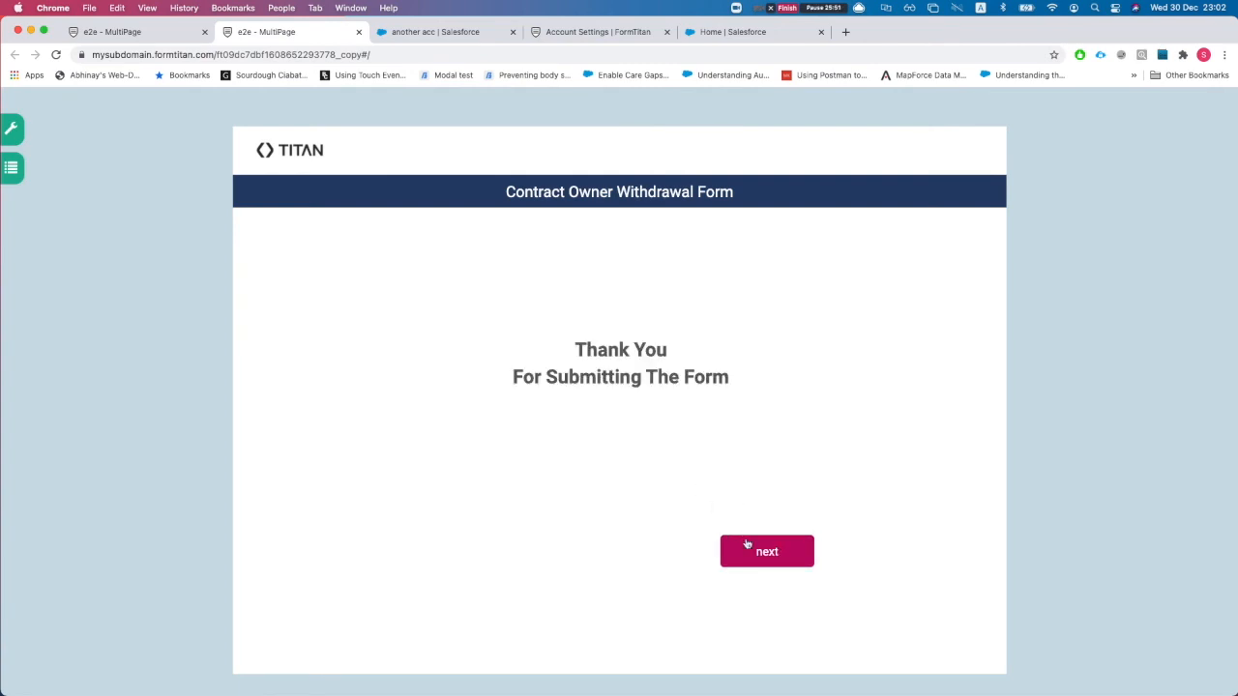
click(753, 551)
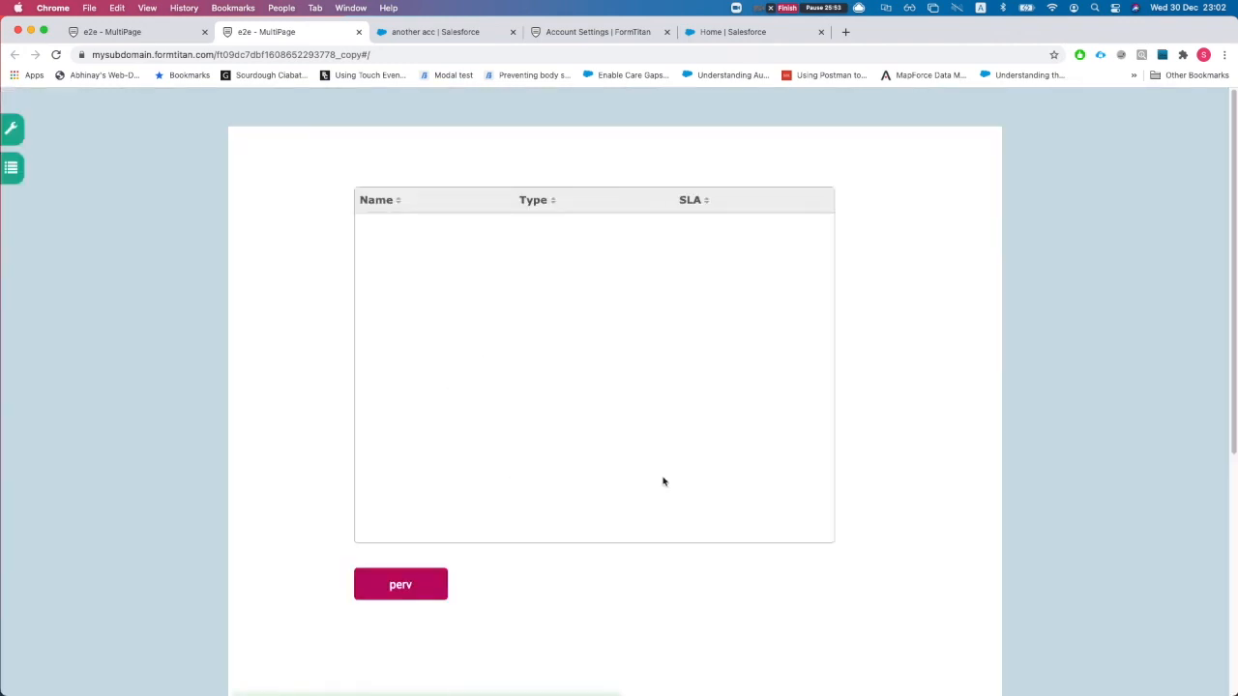
click(399, 585)
click(738, 553)
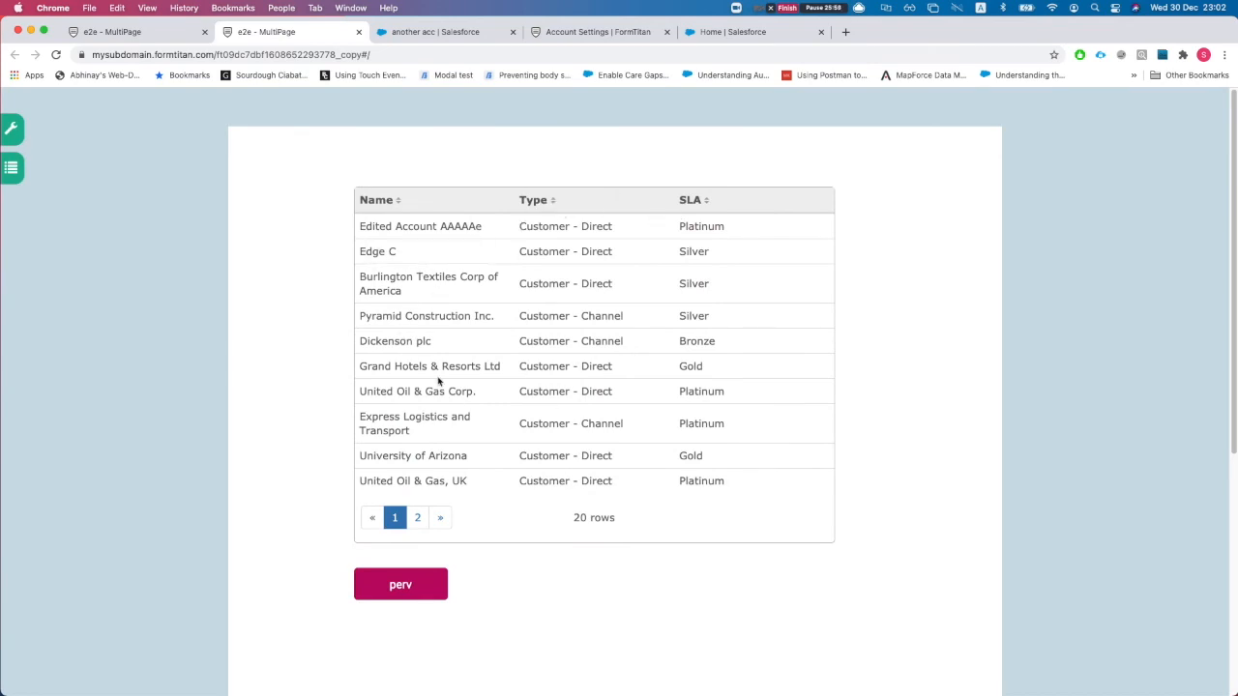
click(430, 590)
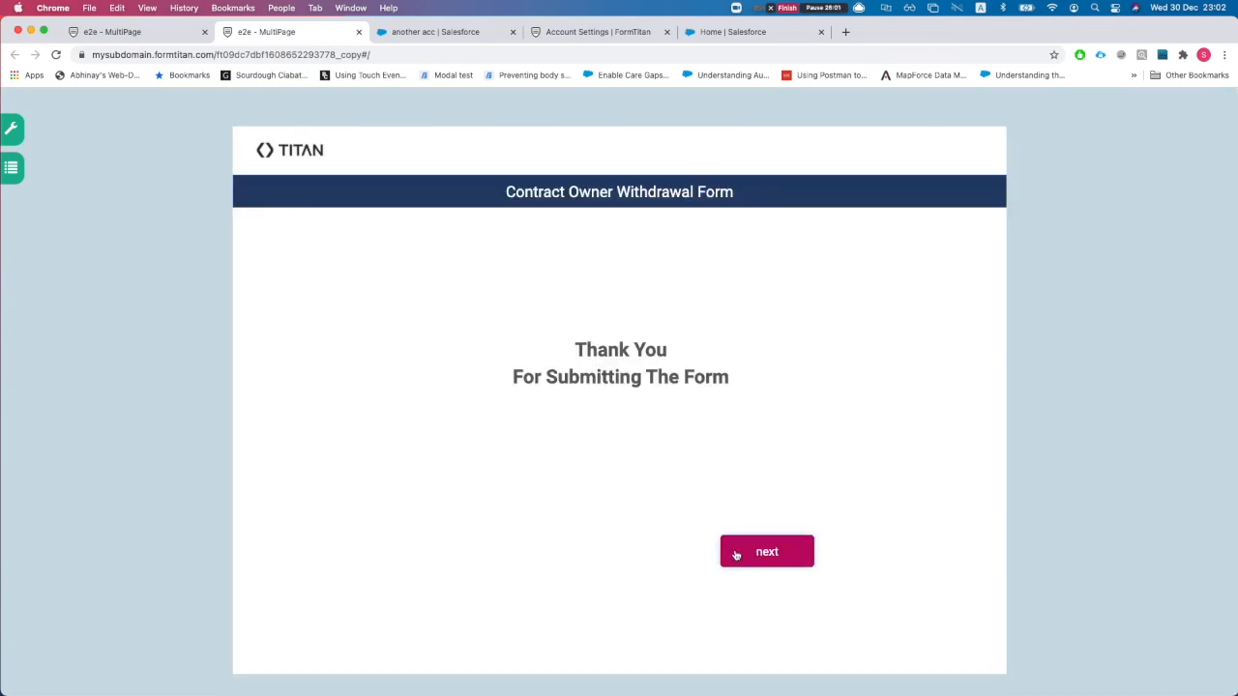
click(736, 556)
click(434, 586)
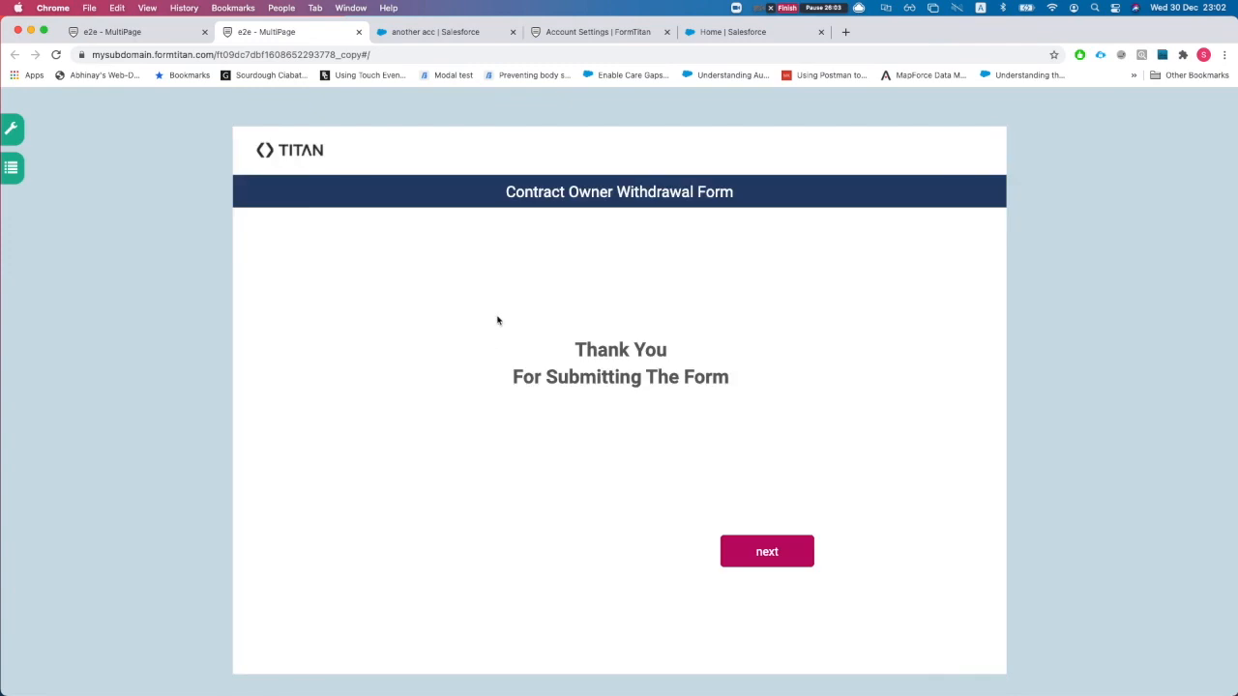